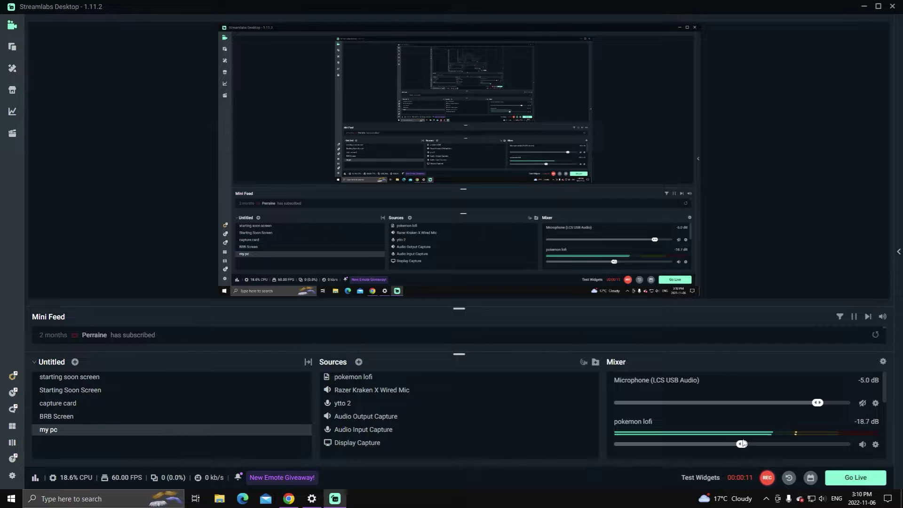
Switch from Streamlabs Desktop to a maximized Google Chrome window and load the Photopea online photo editor
{"action": "scroll", "coordinate": [749, 425], "scroll_direction": "down", "scroll_amount": 4}
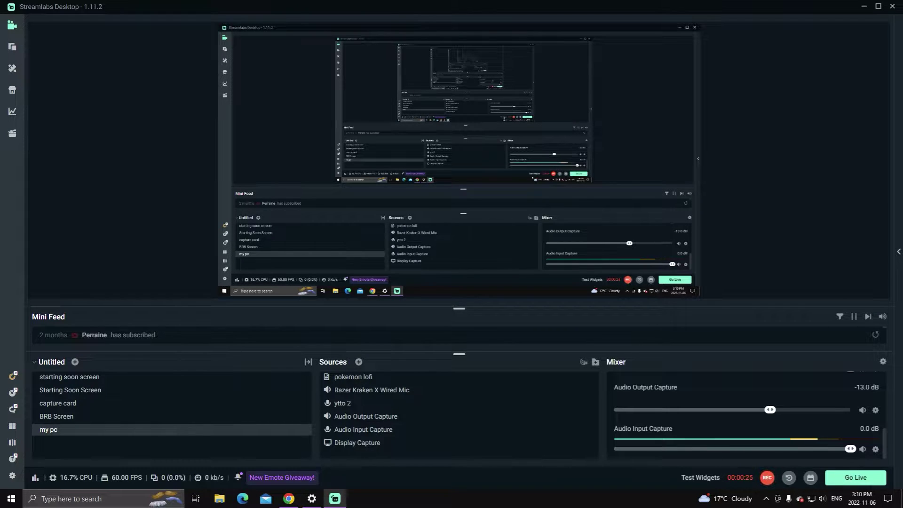
{"action": "left_click", "coordinate": [343, 501]}
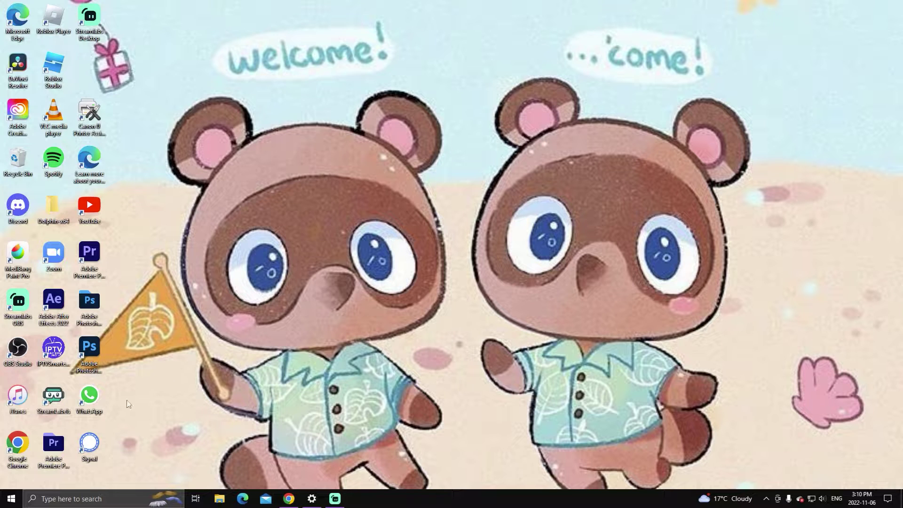
{"action": "double_click", "coordinate": [8, 459]}
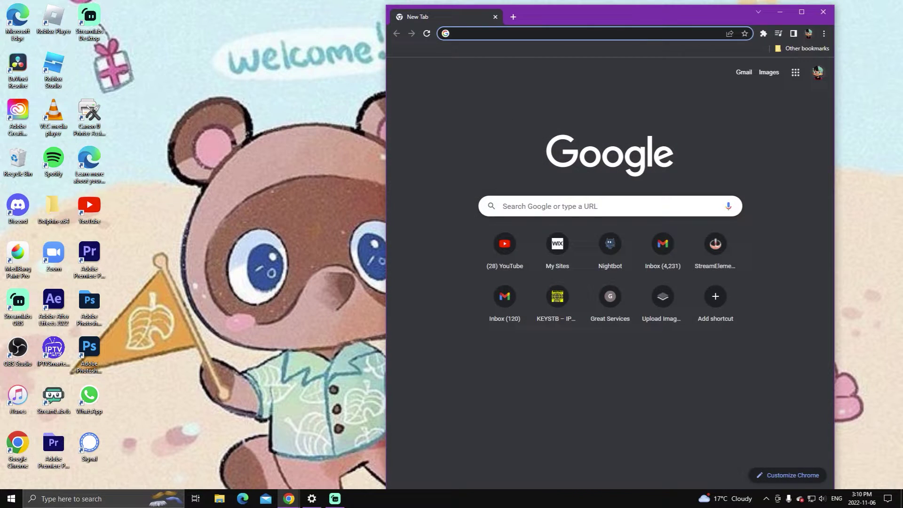
{"action": "left_click", "coordinate": [802, 12]}
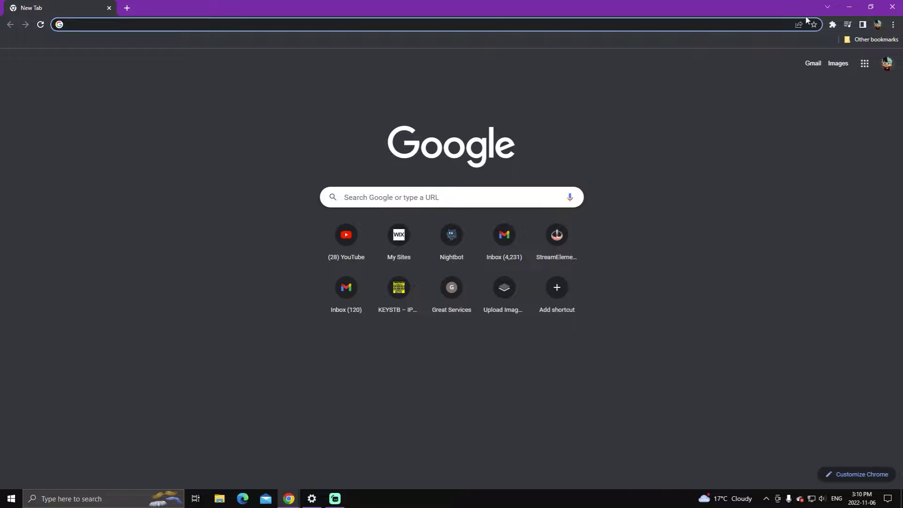
{"action": "type", "text": "ph"}
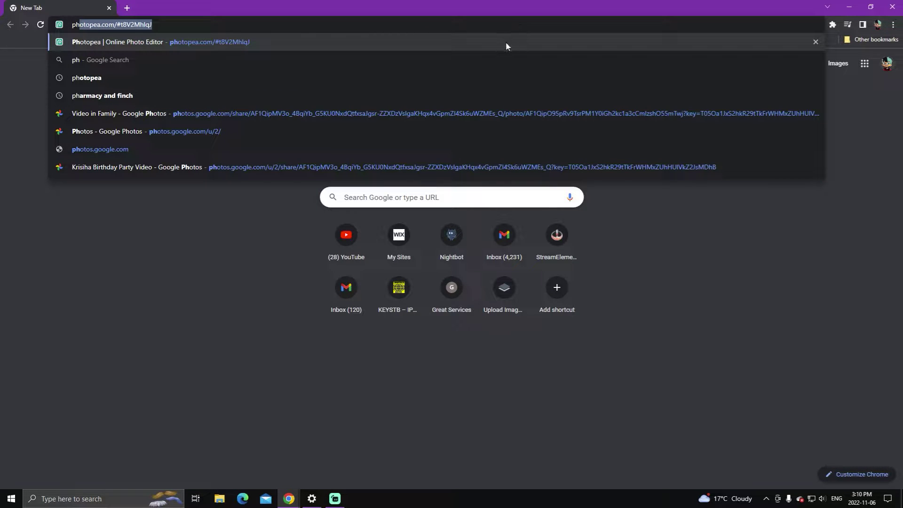
{"action": "left_click", "coordinate": [506, 42]}
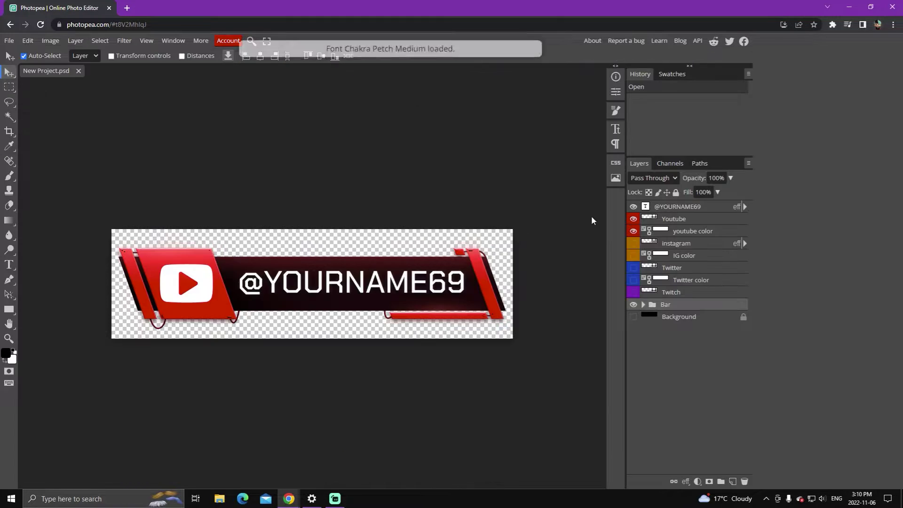
Load canva.com in place of Photopea to view its home page, and close the browser
{"action": "left_click", "coordinate": [127, 8]}
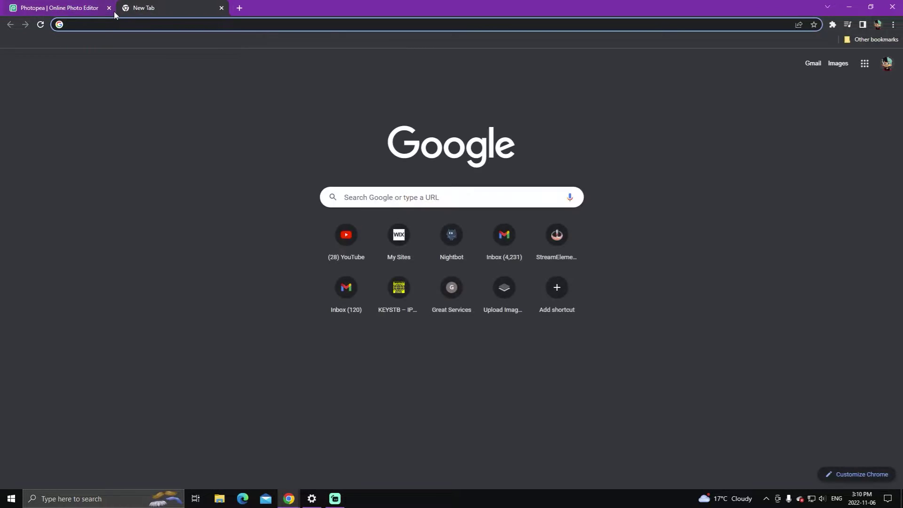
{"action": "left_click", "coordinate": [109, 8]}
{"action": "type", "text": "canva.com"}
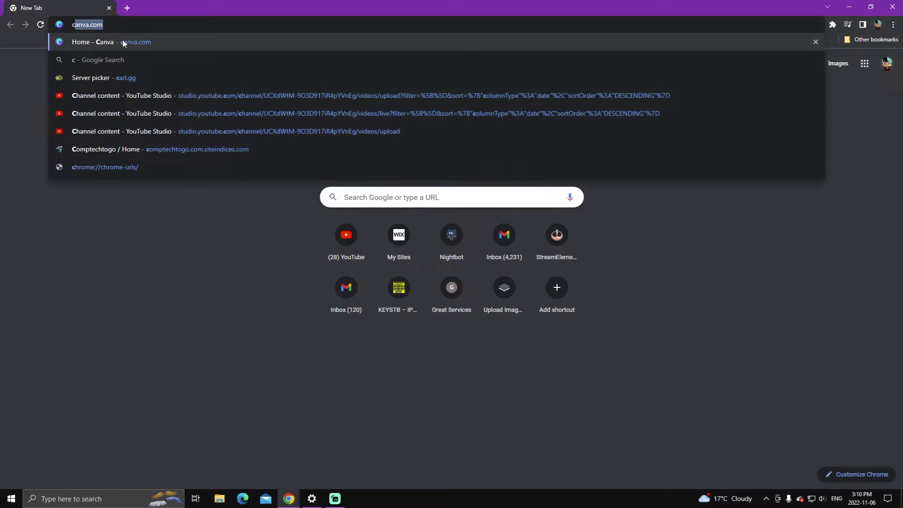
{"action": "key", "text": "Return"}
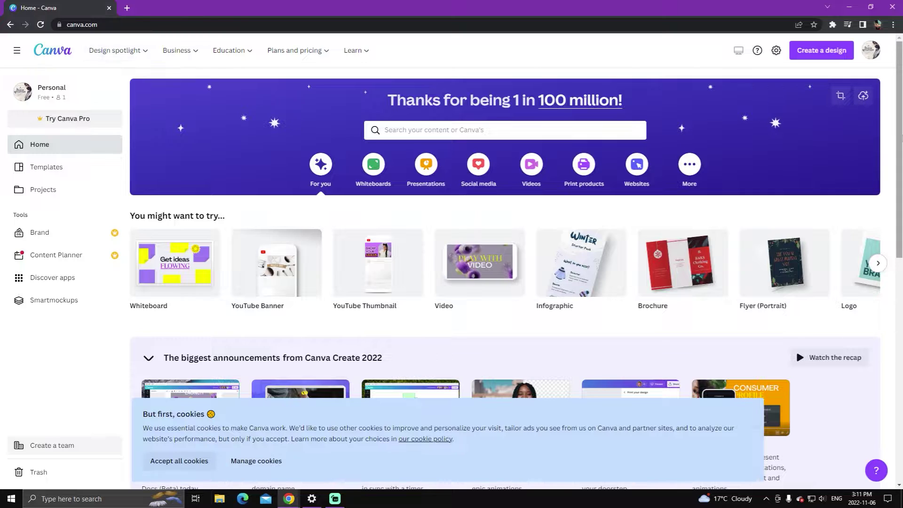
{"action": "left_click", "coordinate": [899, 5]}
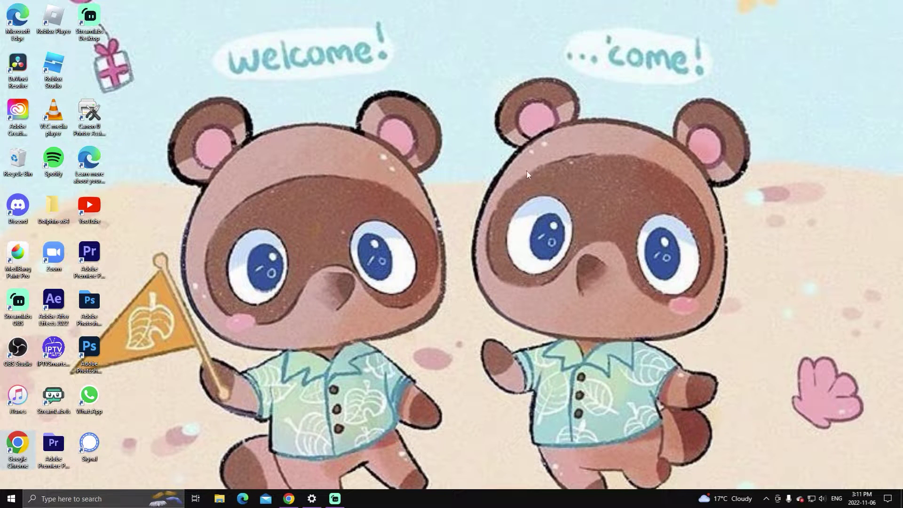
Switch to Adobe Photoshop and create a new 1920 x 1080 pixel document named acnh
{"action": "double_click", "coordinate": [89, 348]}
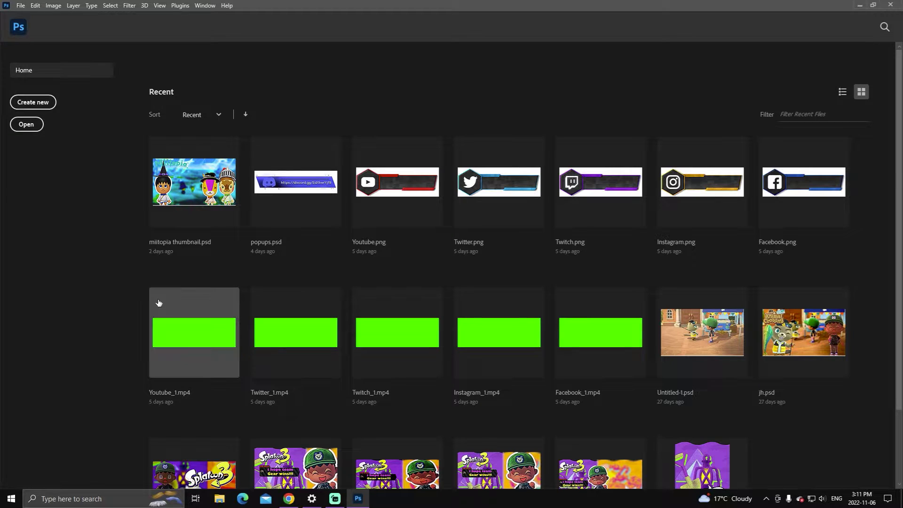
{"action": "left_click", "coordinate": [38, 103]}
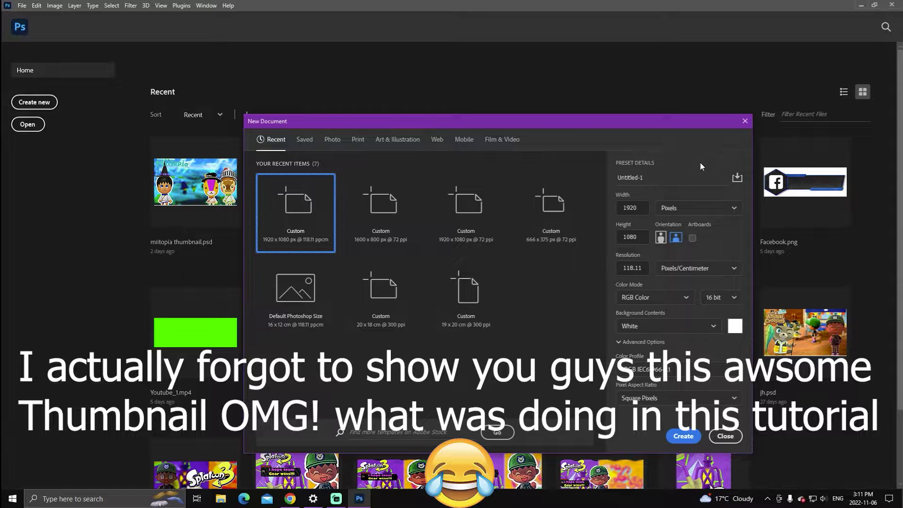
{"action": "left_click_drag", "start_coordinate": [671, 178], "coordinate": [499, 182]}
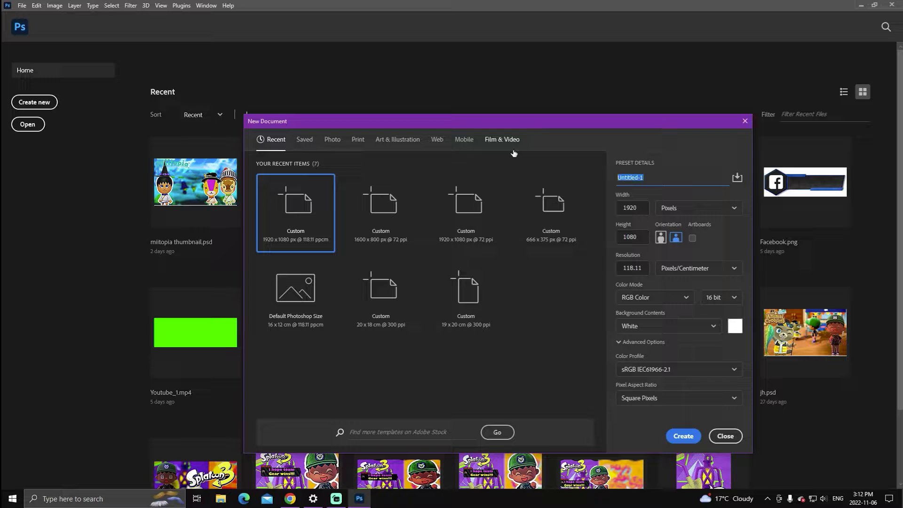
{"action": "key", "text": "BackSpace"}
{"action": "type", "text": "acnh"}
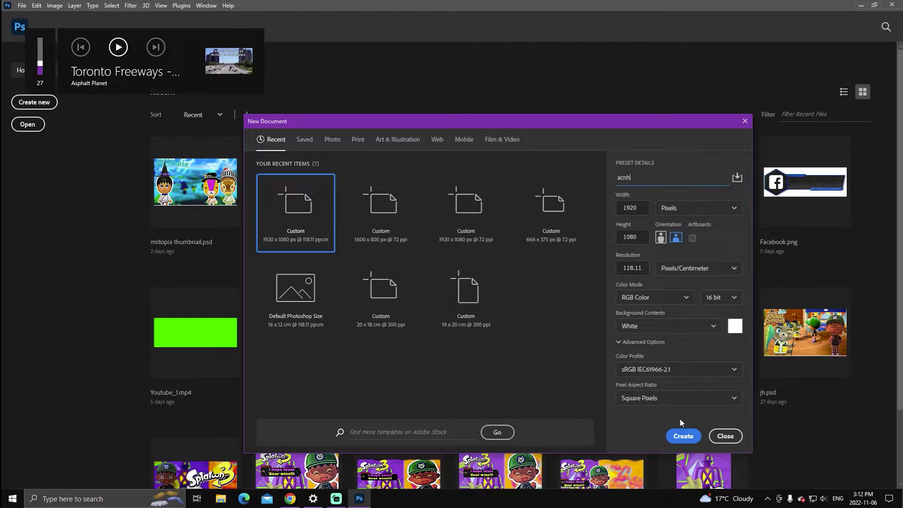
{"action": "left_click", "coordinate": [684, 436]}
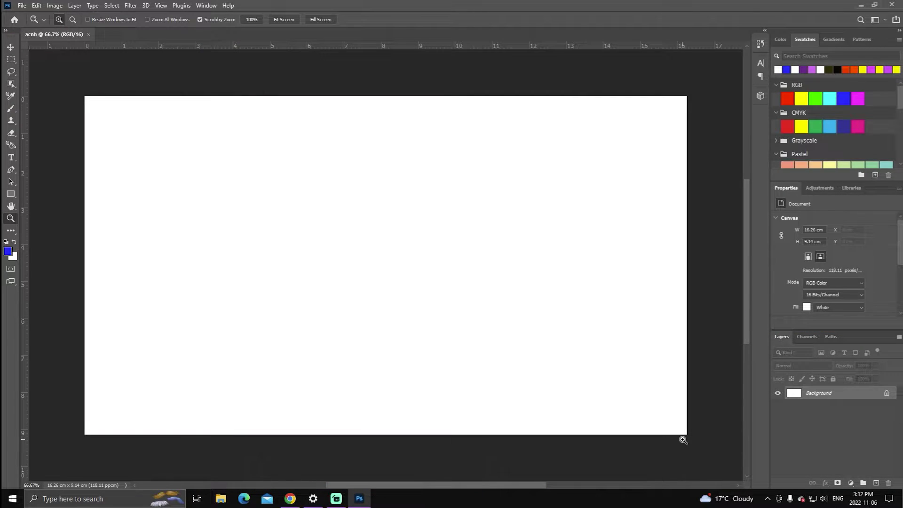
Unlock the Background layer, duplicate it with the copy beneath, and select the upper layer
{"action": "double_click", "coordinate": [887, 394]}
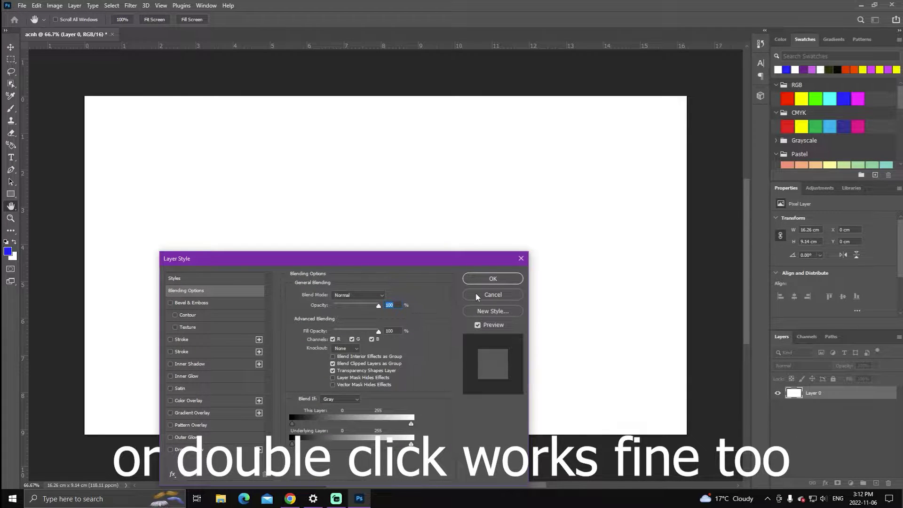
{"action": "left_click", "coordinate": [490, 294]}
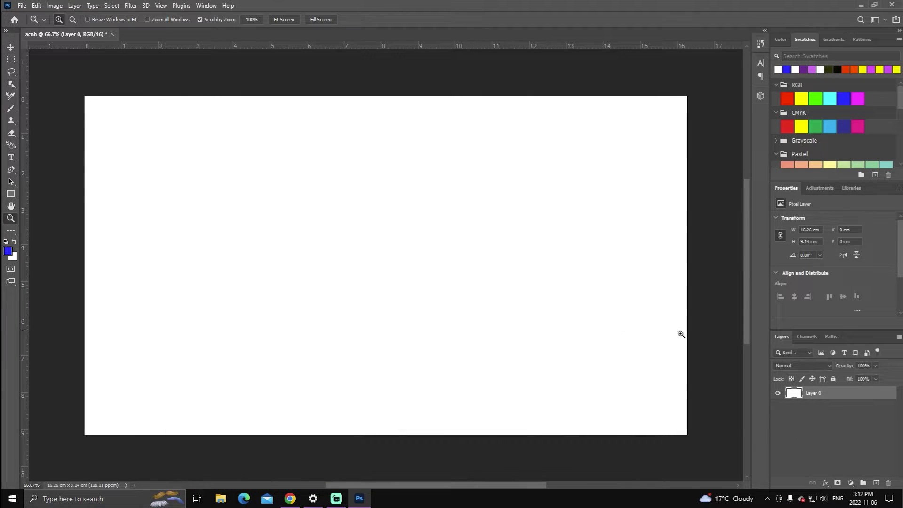
{"action": "left_click_drag", "start_coordinate": [814, 400], "coordinate": [821, 410]}
{"action": "left_click", "coordinate": [826, 398]}
{"action": "left_click", "coordinate": [826, 407]}
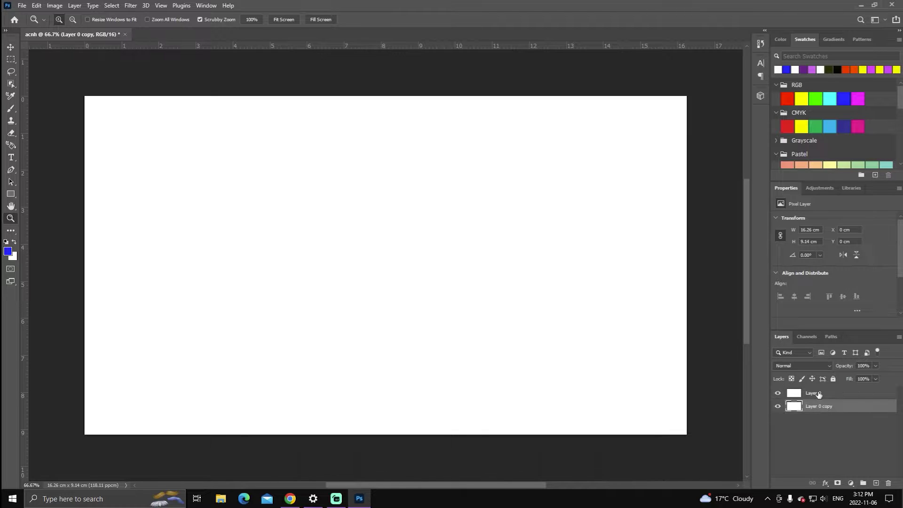
{"action": "left_click", "coordinate": [819, 395]}
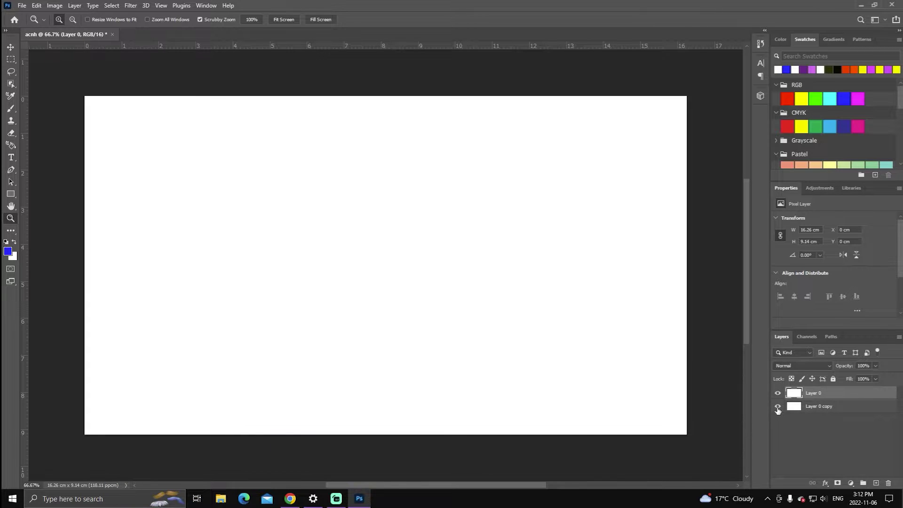
{"action": "left_click", "coordinate": [778, 409]}
Switch to Streamlabs Desktop and activate the capture card scene
{"action": "left_click", "coordinate": [862, 4]}
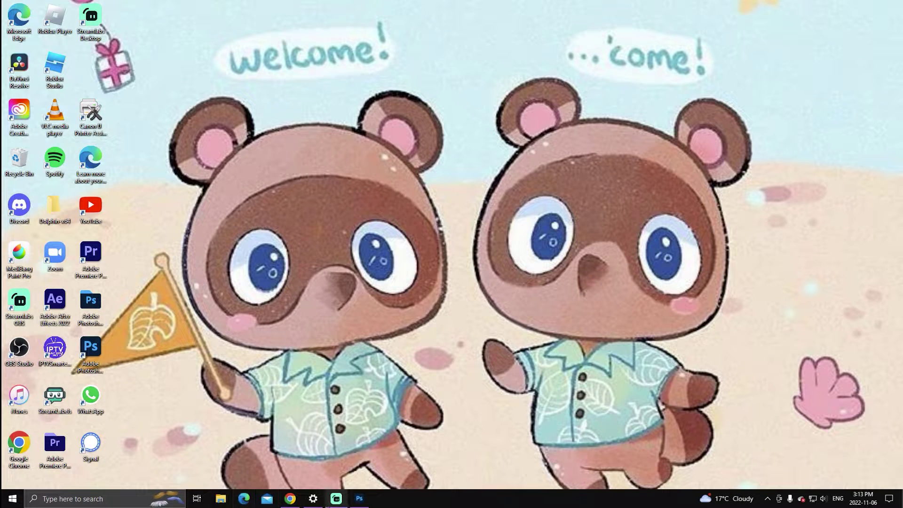
{"action": "left_click", "coordinate": [336, 498]}
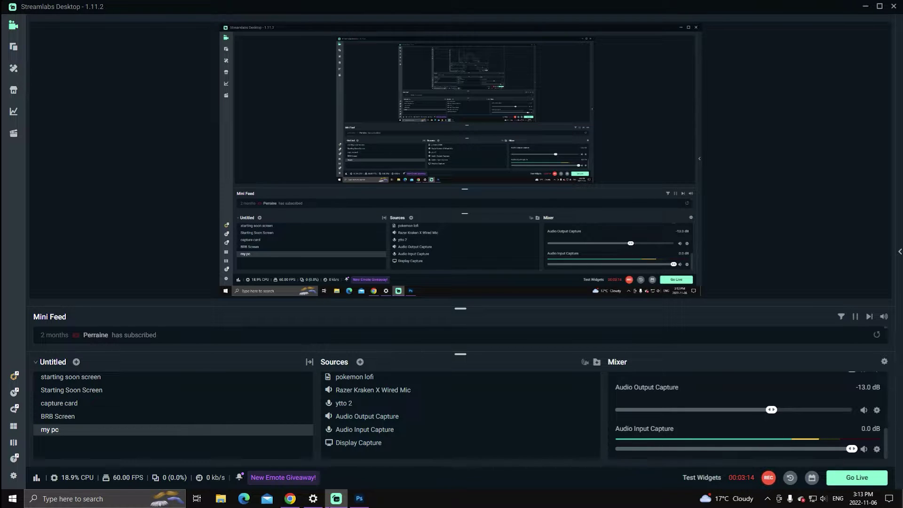
{"action": "left_click", "coordinate": [210, 406]}
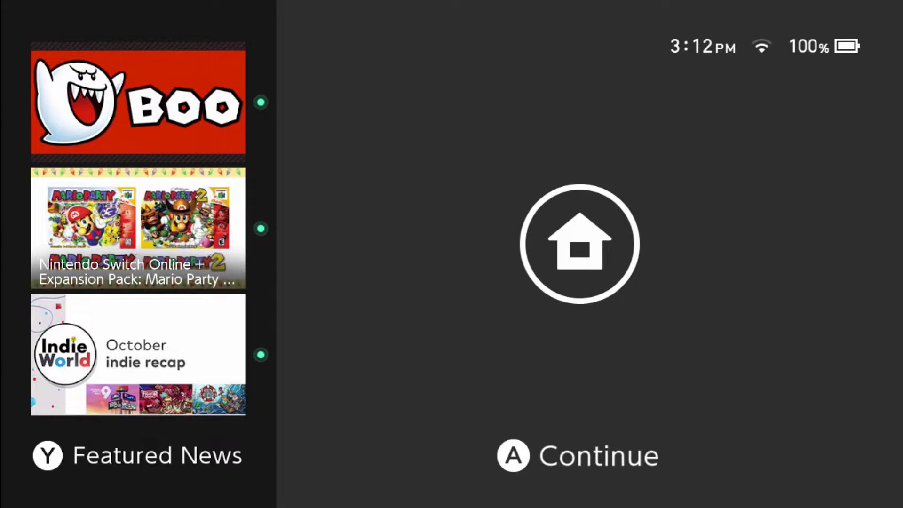
Continue past the console's news screen to the Home Menu and open the Album
{"action": "key", "text": "Return"}
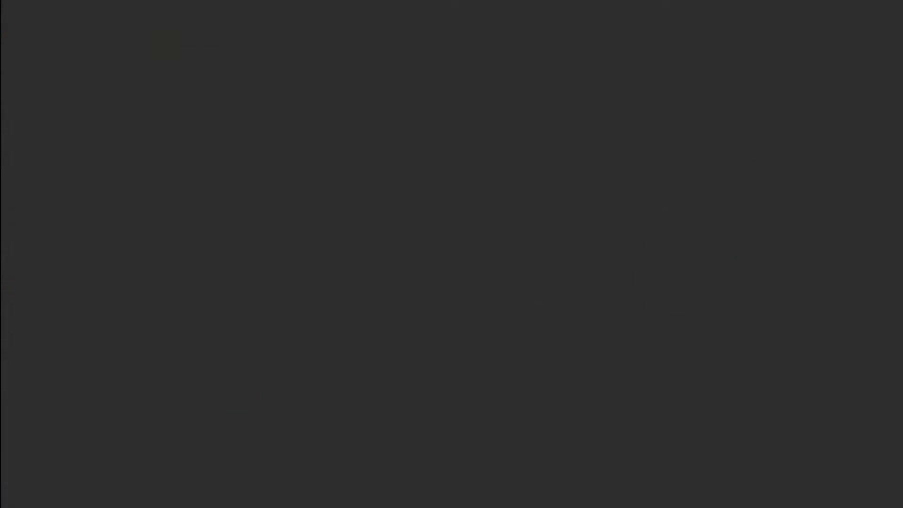
{"action": "key", "text": "Down"}
{"action": "key", "text": "Right"}
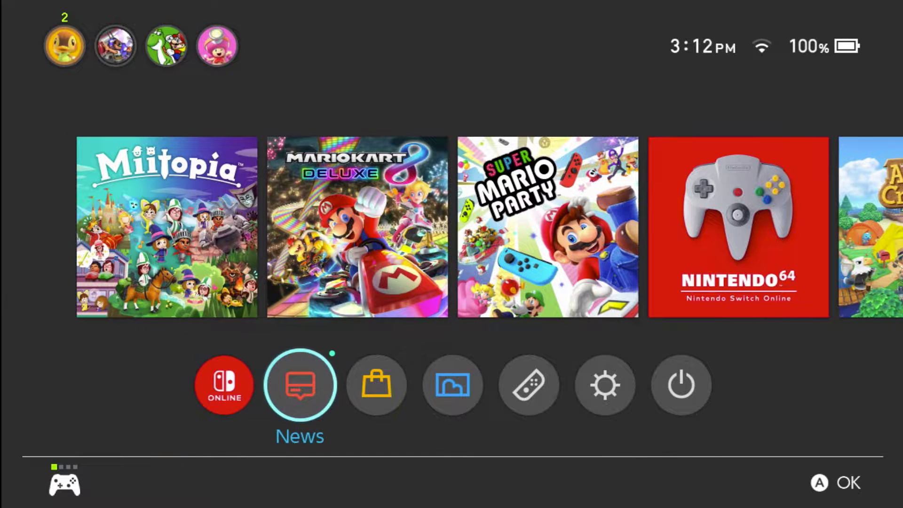
{"action": "key", "text": "Right"}
{"action": "key", "text": "Return"}
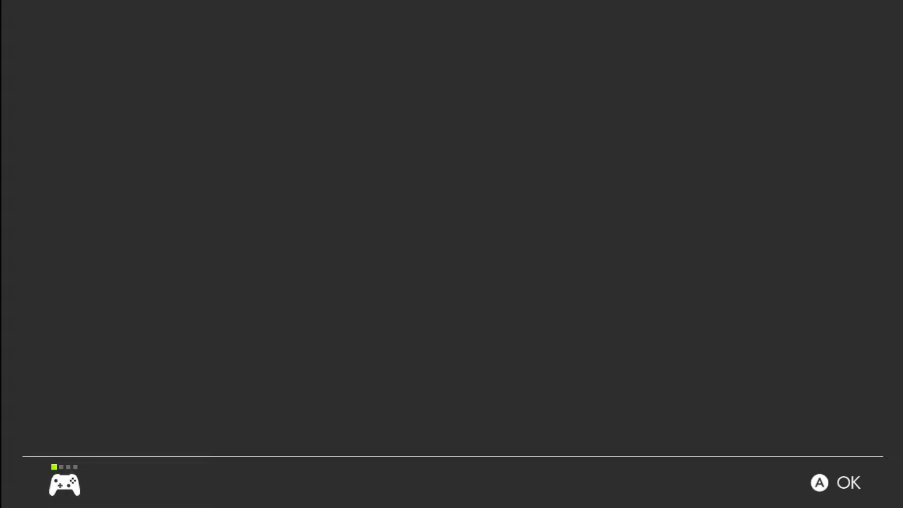
Browse the Album's screenshots for Animal Crossing images and return to the Home Menu
{"action": "key", "text": "Right"}
{"action": "key", "text": "Right"}
{"action": "key", "text": "Right"}
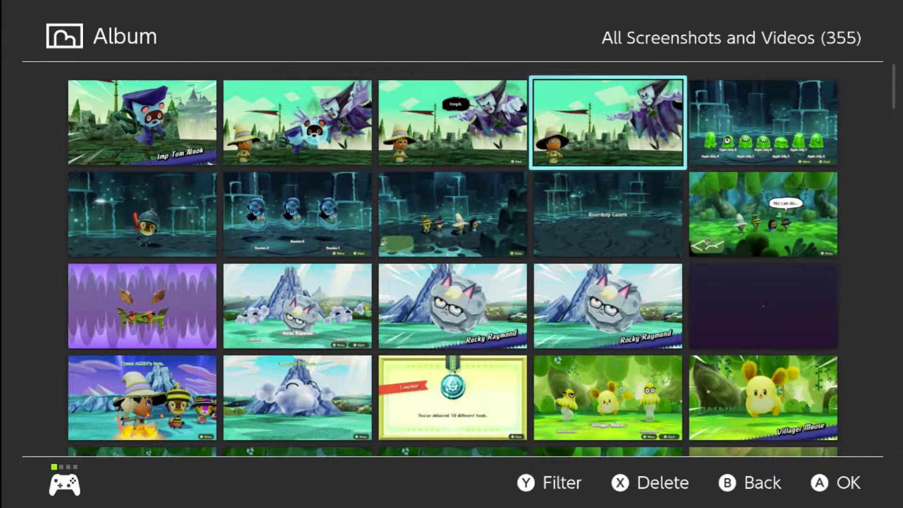
{"action": "key", "text": "Down"}
{"action": "key", "text": "Down"}
{"action": "key", "text": "Down"}
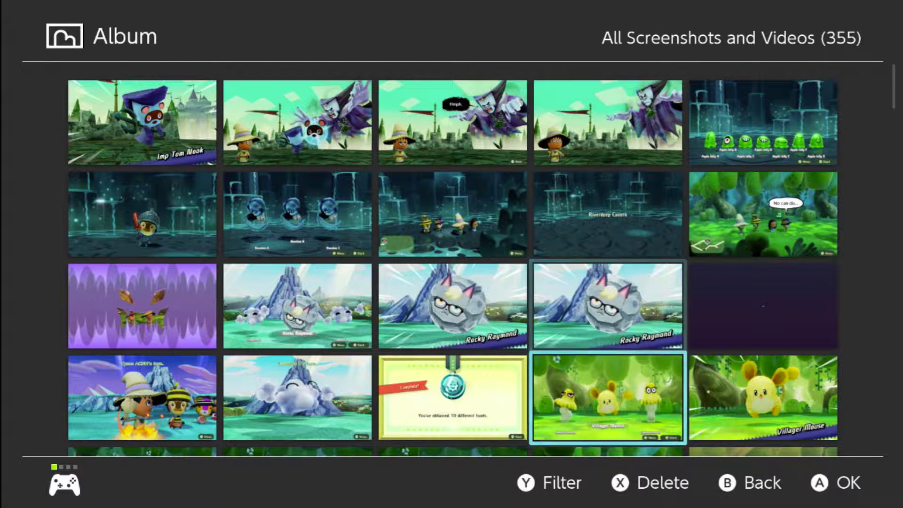
{"action": "key", "text": "Down"}
{"action": "key", "text": "Down"}
{"action": "key", "text": "Left"}
{"action": "key", "text": "Left"}
{"action": "key", "text": "Down"}
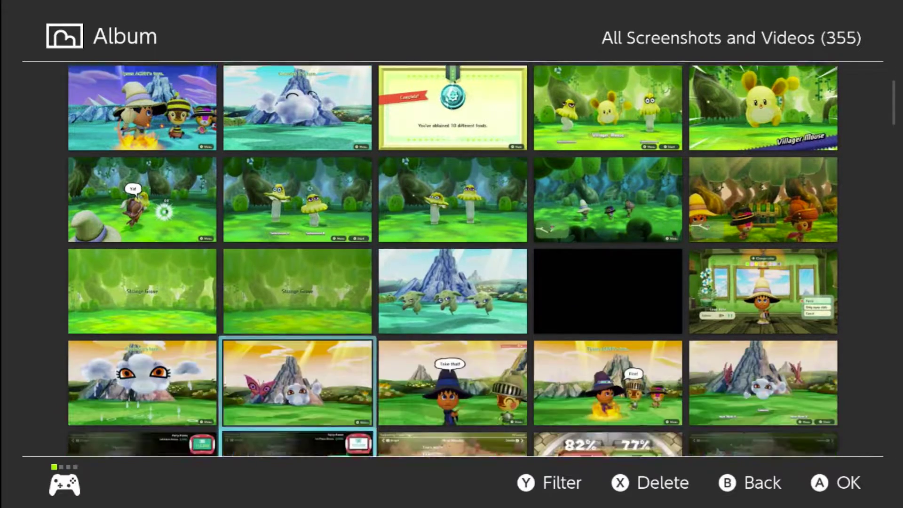
{"action": "key", "text": "Down"}
{"action": "key", "text": "Down"}
{"action": "key", "text": "Down"}
{"action": "key", "text": "Down"}
{"action": "key", "text": "Down"}
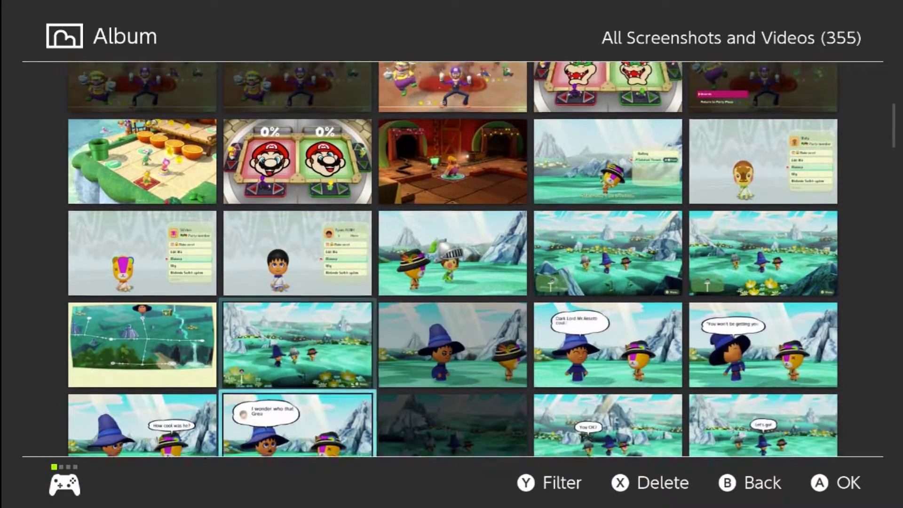
{"action": "key", "text": "Down"}
{"action": "key", "text": "Down"}
{"action": "key", "text": "Down"}
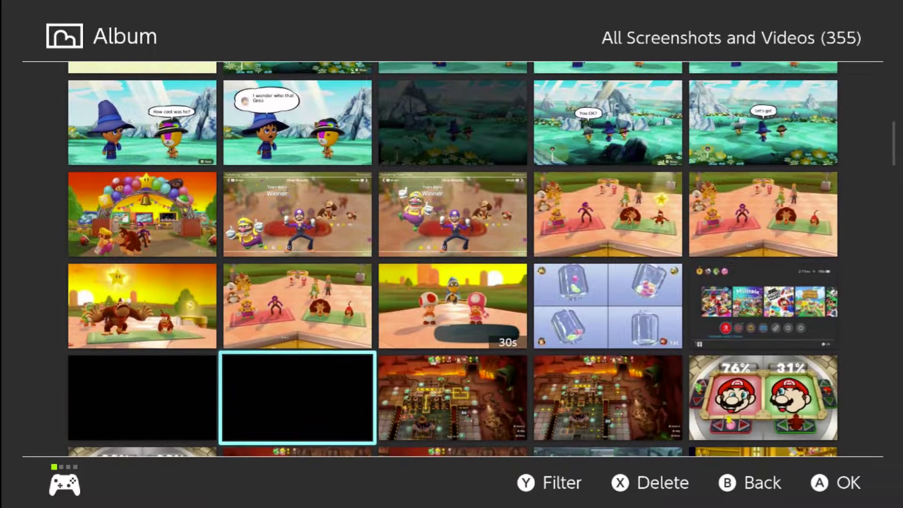
{"action": "key", "text": "Right"}
{"action": "key", "text": "Right"}
{"action": "key", "text": "Down"}
{"action": "key", "text": "Down"}
{"action": "key", "text": "Down"}
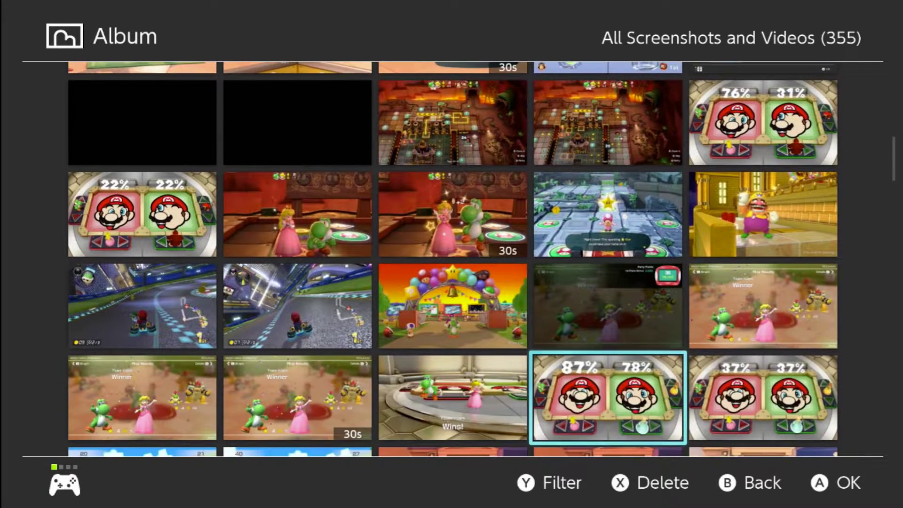
{"action": "key", "text": "Down"}
{"action": "key", "text": "Down"}
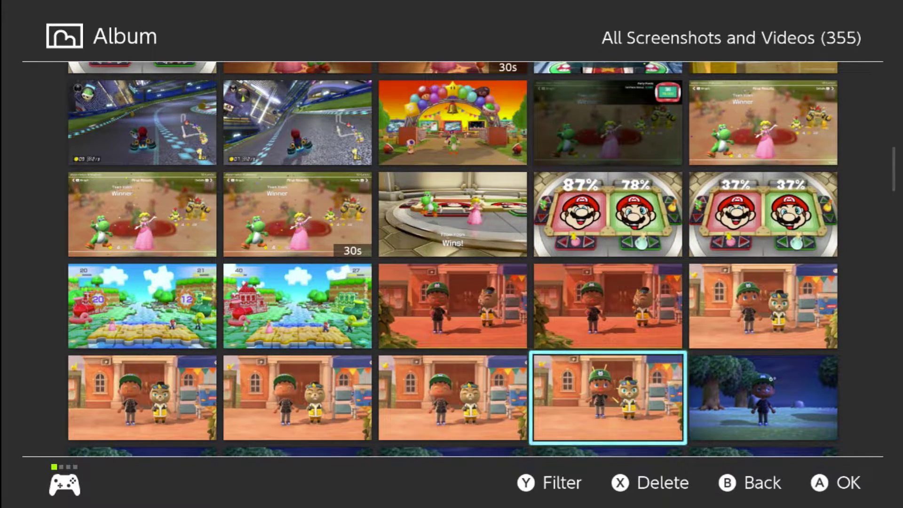
{"action": "key", "text": "Left"}
{"action": "key", "text": "Left"}
{"action": "key", "text": "Left"}
{"action": "key", "text": "Up"}
{"action": "key", "text": "Right"}
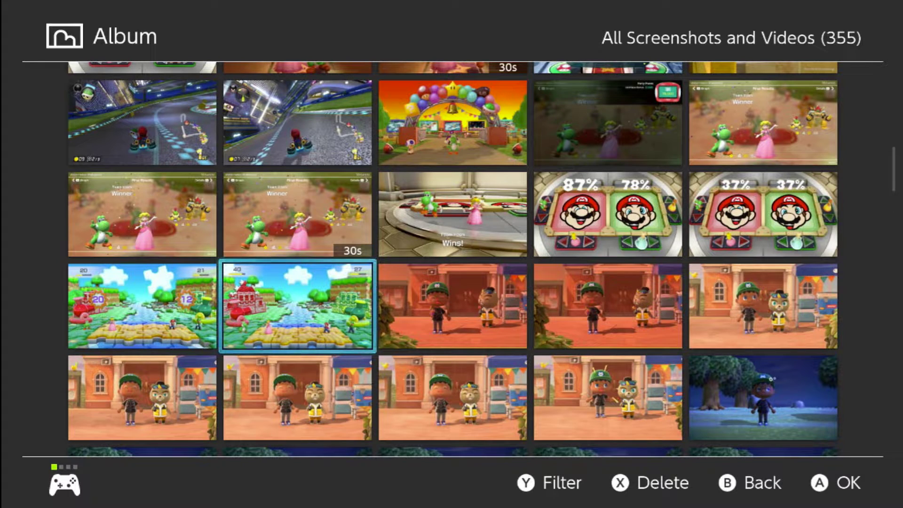
{"action": "key", "text": "Down"}
{"action": "key", "text": "Down"}
{"action": "key", "text": "Down"}
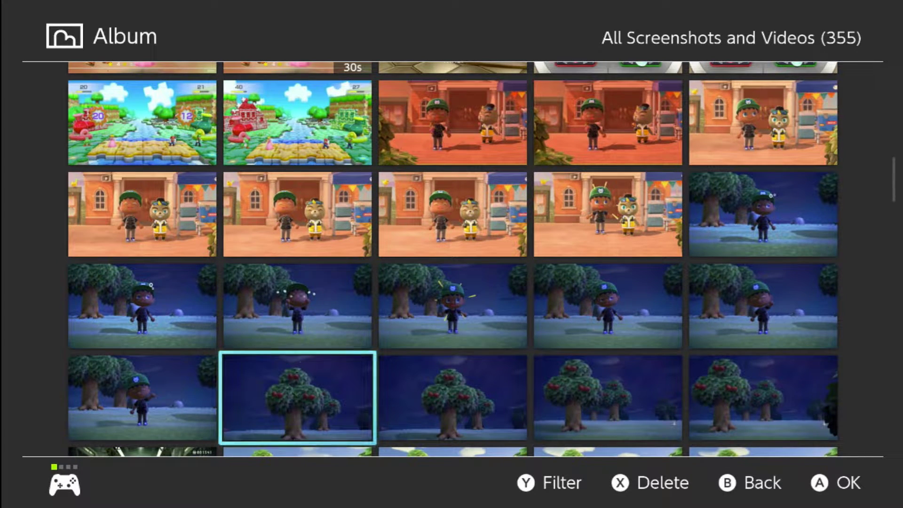
{"action": "key", "text": "Escape"}
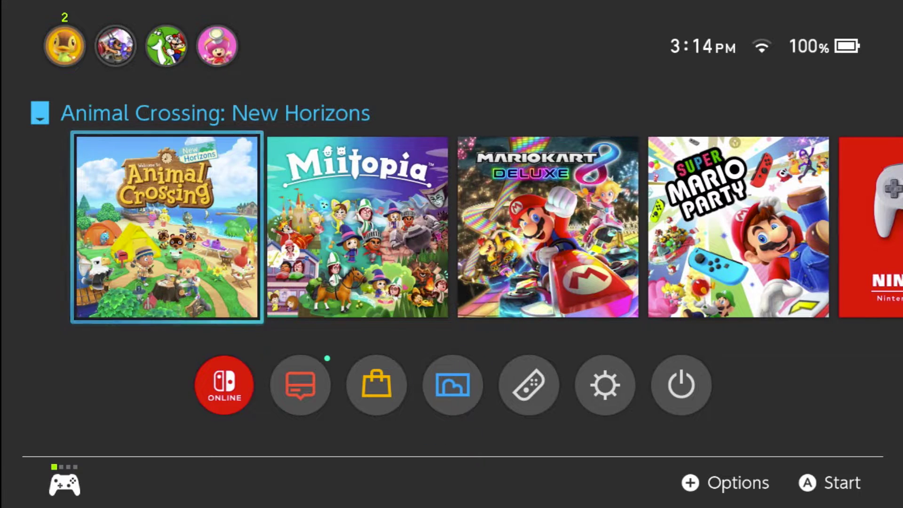
Start Animal Crossing: New Horizons and browse the Everything category of the item storage
{"action": "key", "text": "Return"}
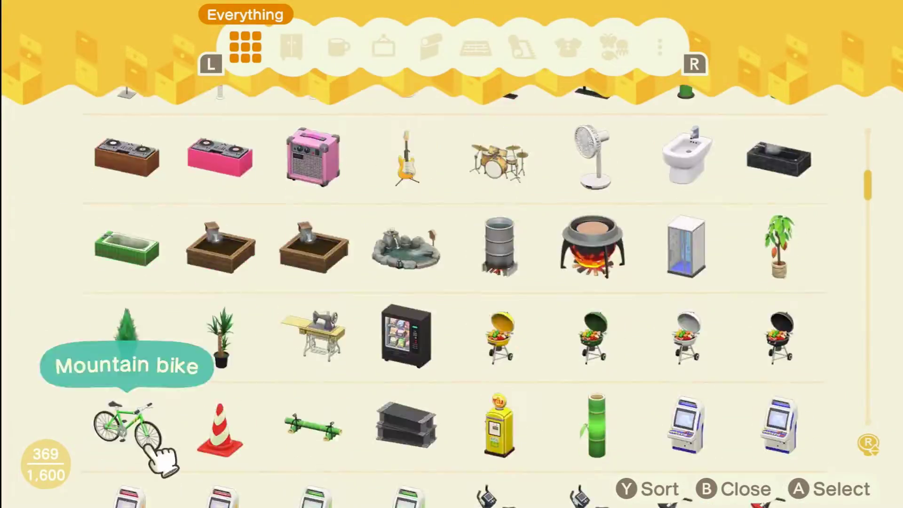
{"action": "scroll", "coordinate": [343, 458], "scroll_direction": "down", "scroll_amount": 20}
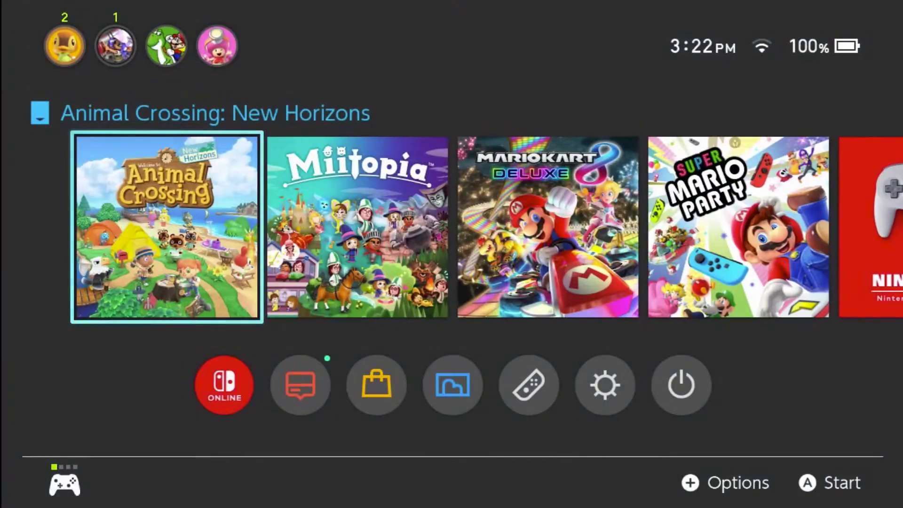
Open the Album and look through the newest Animal Crossing screenshots, finishing on the first one without a character
{"action": "key", "text": "Right"}
{"action": "key", "text": "Right"}
{"action": "key", "text": "Down"}
{"action": "key", "text": "Left"}
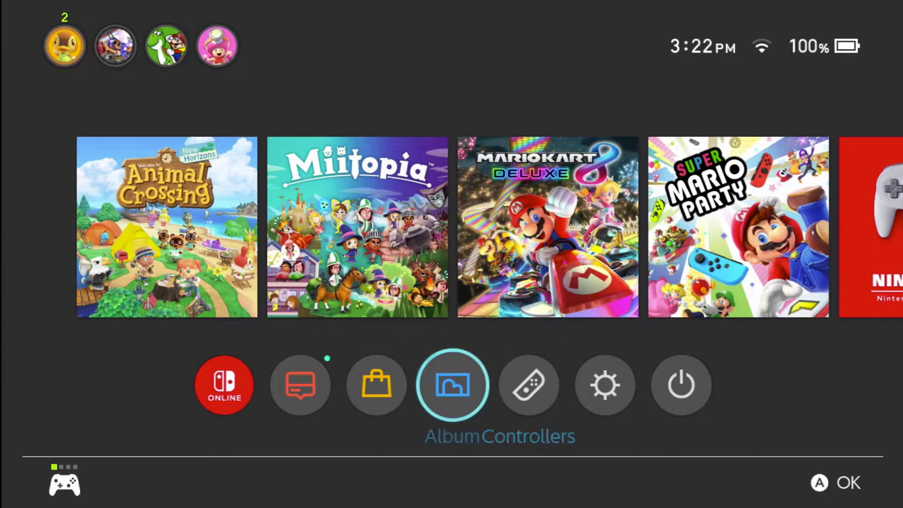
{"action": "key", "text": "Return"}
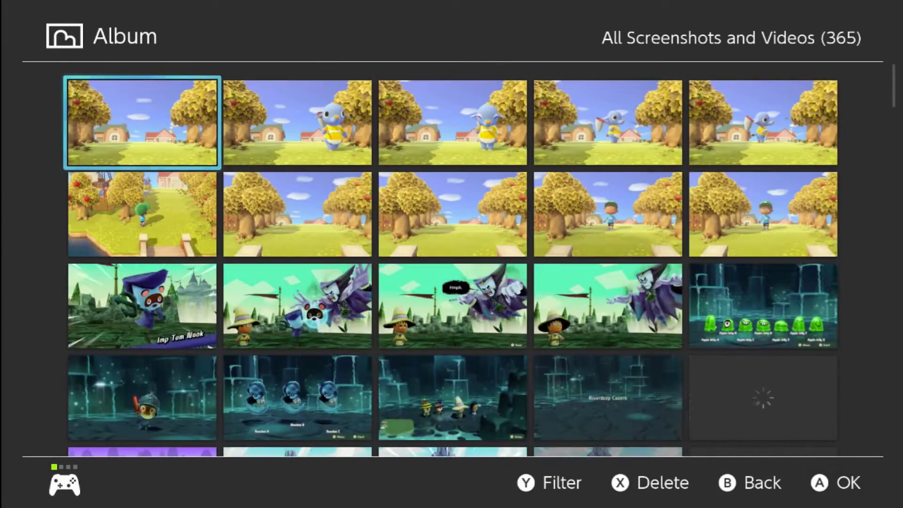
{"action": "key", "text": "Return"}
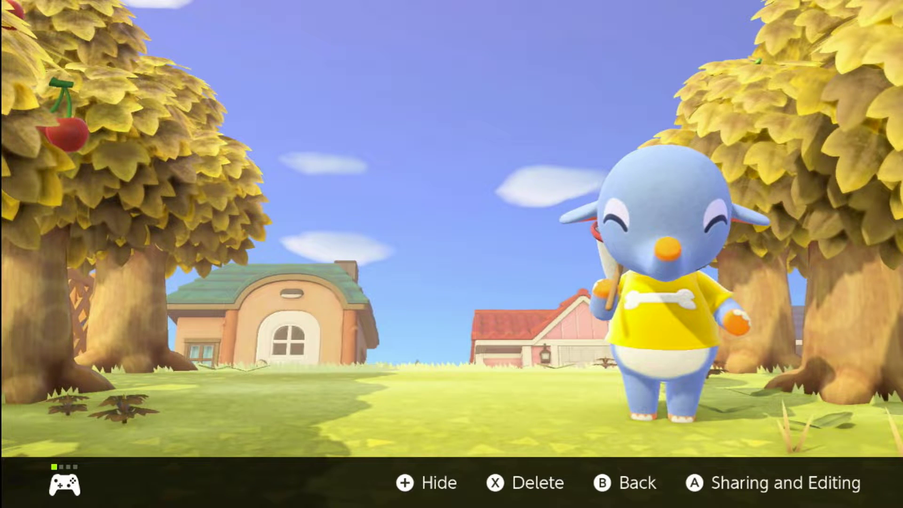
{"action": "key", "text": "Escape"}
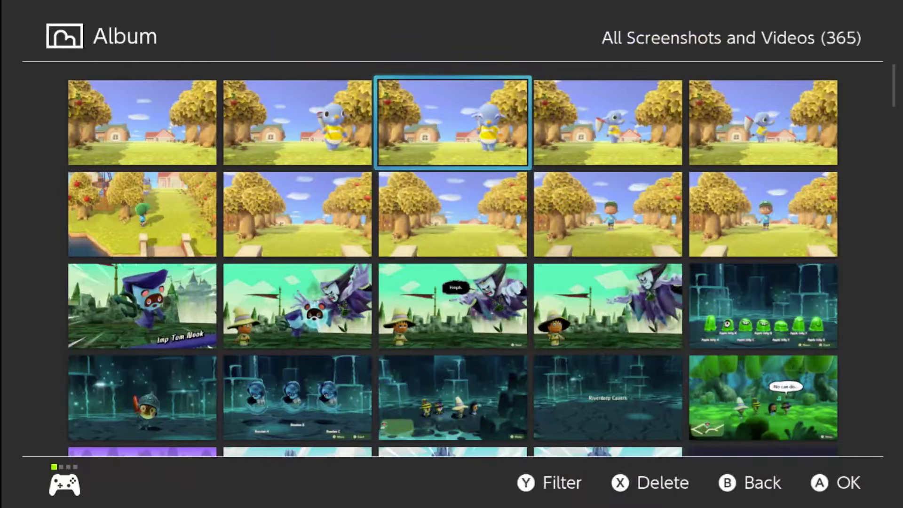
{"action": "key", "text": "Right"}
{"action": "key", "text": "Right"}
{"action": "key", "text": "Down"}
{"action": "key", "text": "Left"}
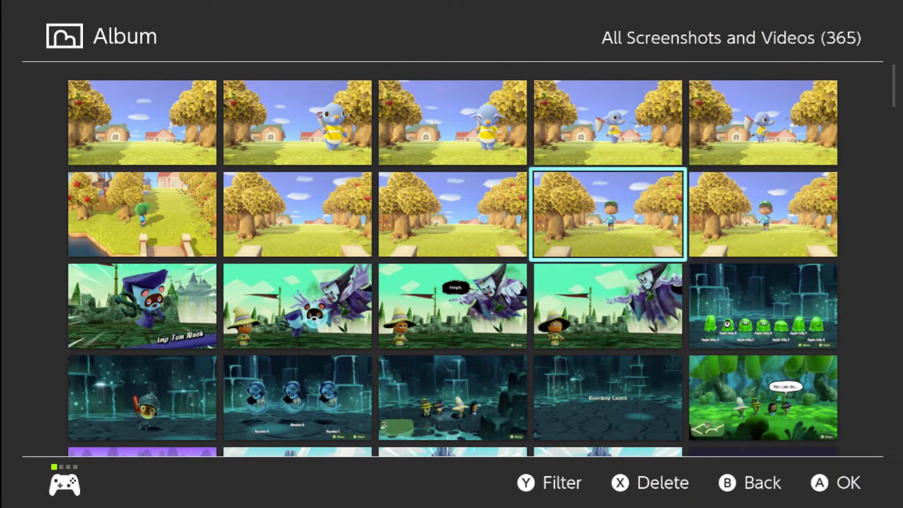
{"action": "key", "text": "Left"}
{"action": "key", "text": "Left"}
{"action": "key", "text": "Left"}
{"action": "key", "text": "Up"}
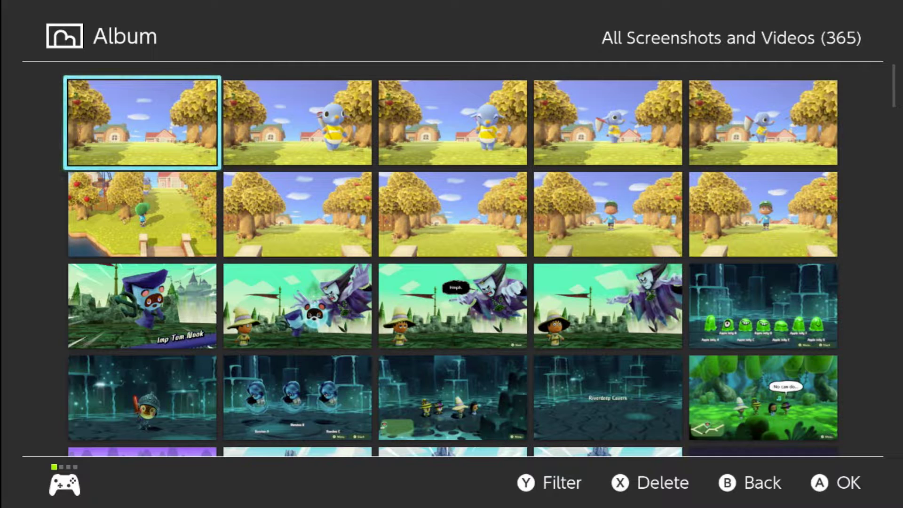
Open the first Album screenshot and choose to send a batch of screenshots to the smartphone
{"action": "key", "text": "Return"}
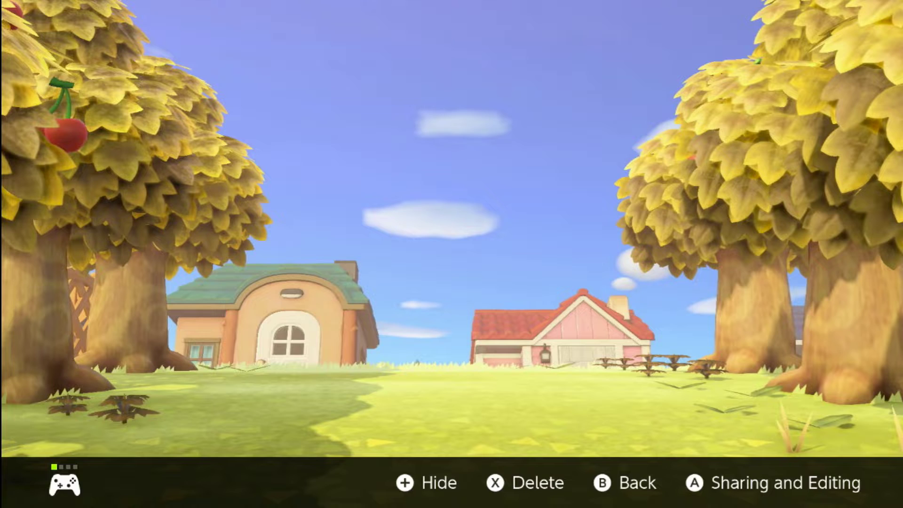
{"action": "key", "text": "Return"}
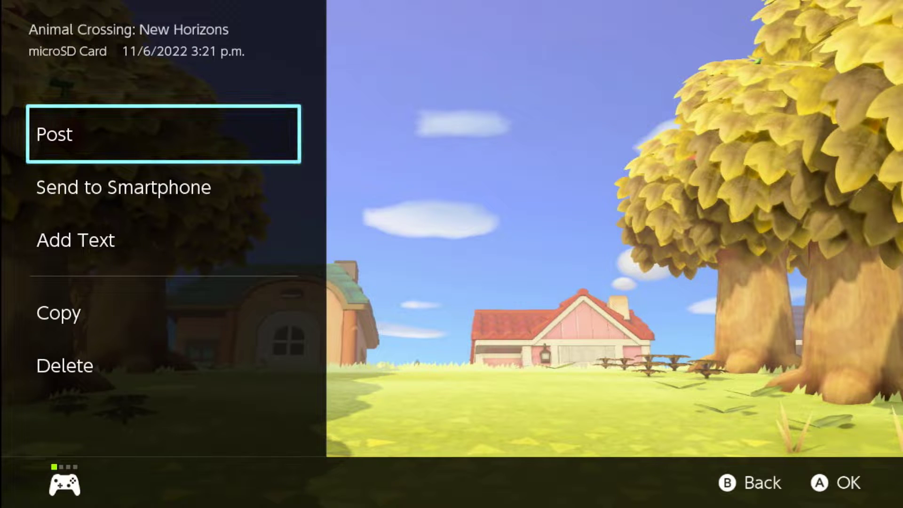
{"action": "key", "text": "Down"}
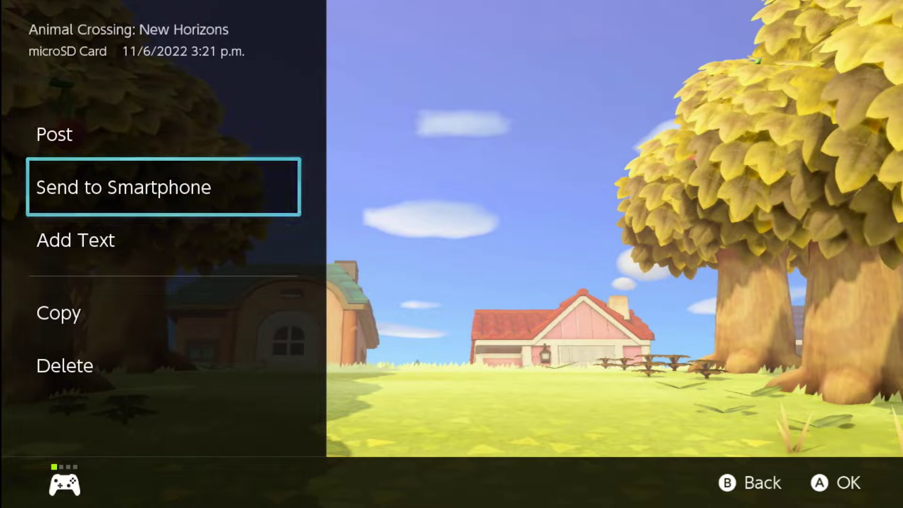
{"action": "key", "text": "Return"}
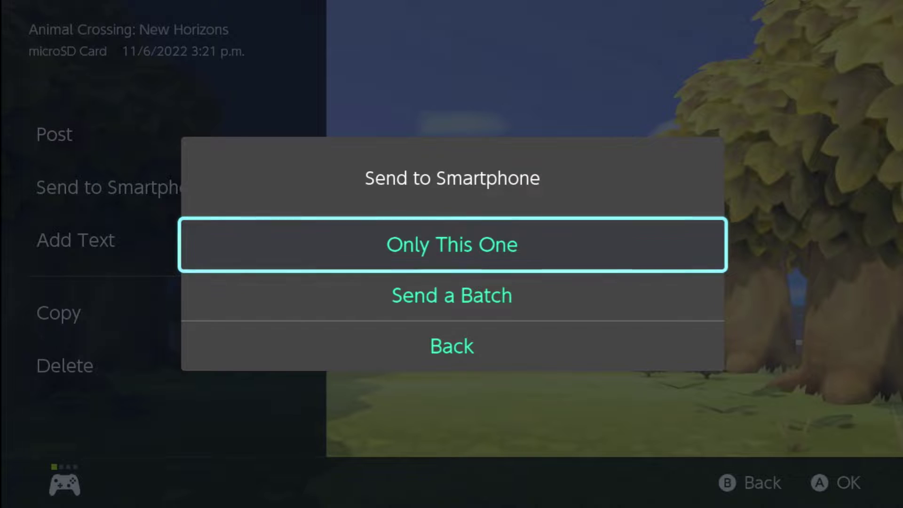
{"action": "key", "text": "Down"}
{"action": "key", "text": "Return"}
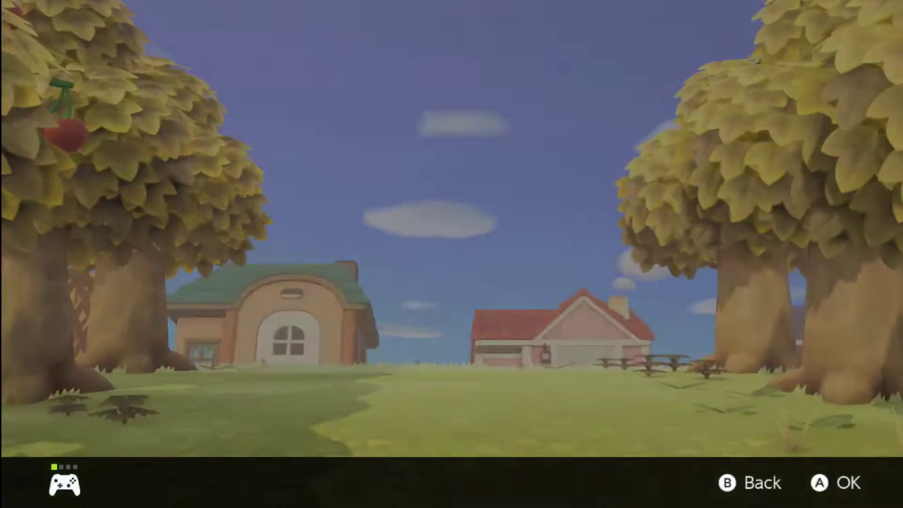
Add the first row's four screenshots of the blue elephant character to the batch
{"action": "key", "text": "Right"}
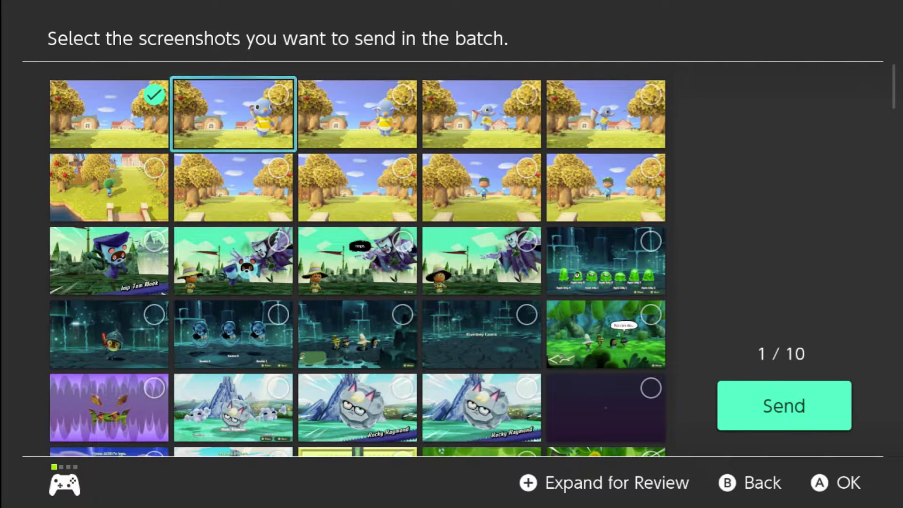
{"action": "key", "text": "Return"}
{"action": "key", "text": "Right"}
{"action": "key", "text": "Return"}
{"action": "key", "text": "Right"}
{"action": "key", "text": "Return"}
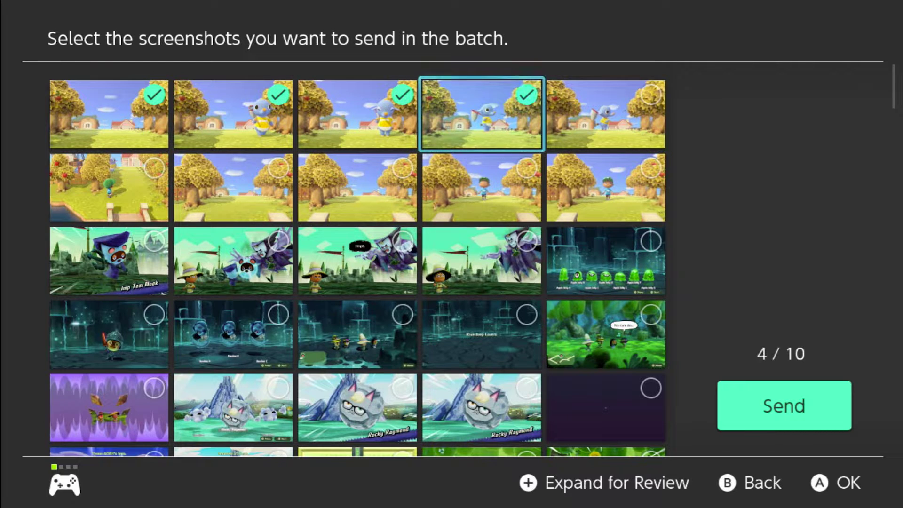
{"action": "key", "text": "Right"}
{"action": "key", "text": "Return"}
Add all five Animal Crossing screenshots in the second row to the batch
{"action": "key", "text": "Down"}
{"action": "key", "text": "Return"}
{"action": "key", "text": "Left"}
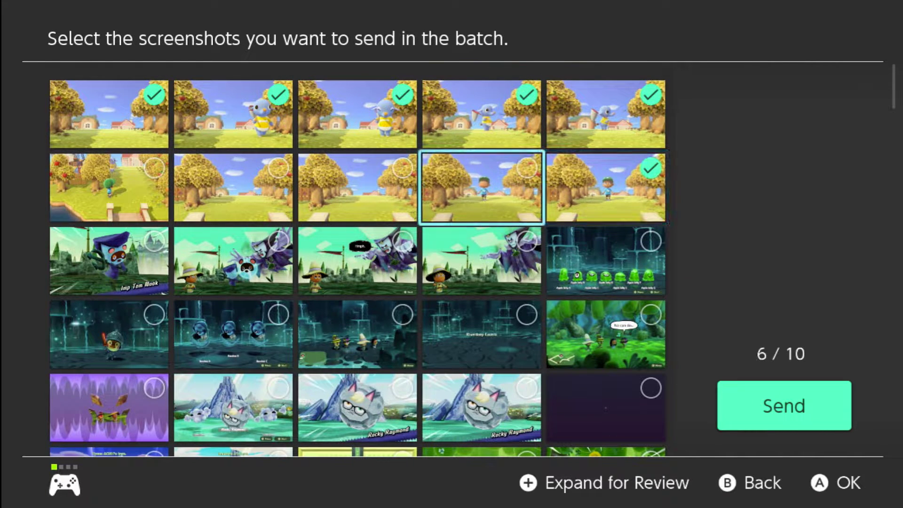
{"action": "key", "text": "Return"}
{"action": "key", "text": "Left"}
{"action": "key", "text": "Return"}
{"action": "key", "text": "Left"}
{"action": "key", "text": "Return"}
{"action": "key", "text": "Left"}
{"action": "key", "text": "Return"}
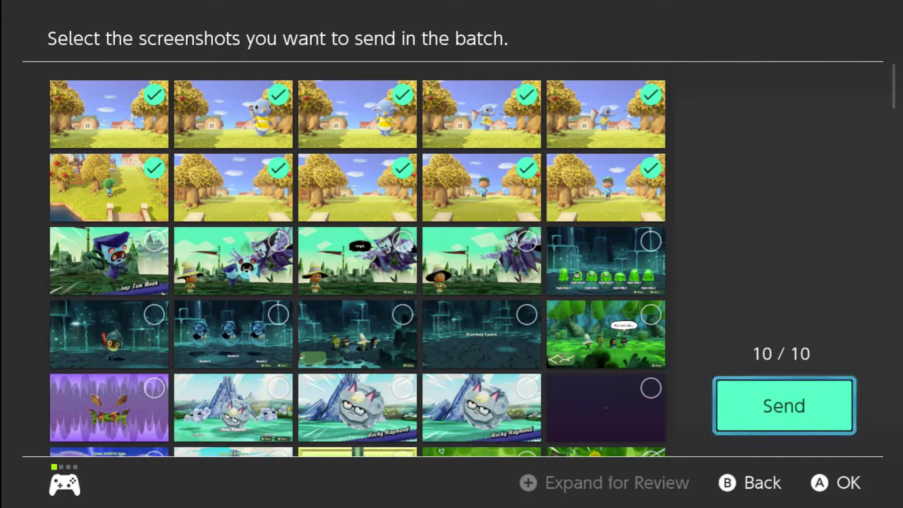
Send the batch of ten screenshots to the smartphone and end the transfer
{"action": "key", "text": "Return"}
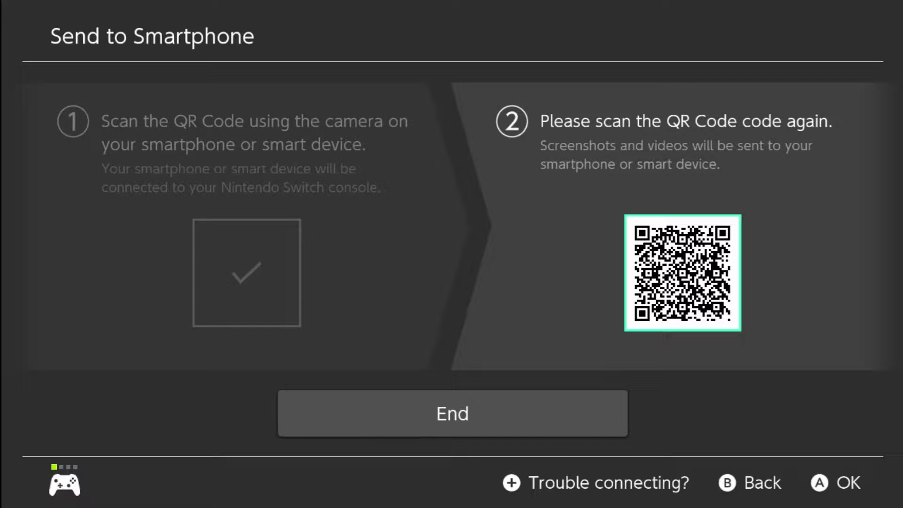
{"action": "key", "text": "Down"}
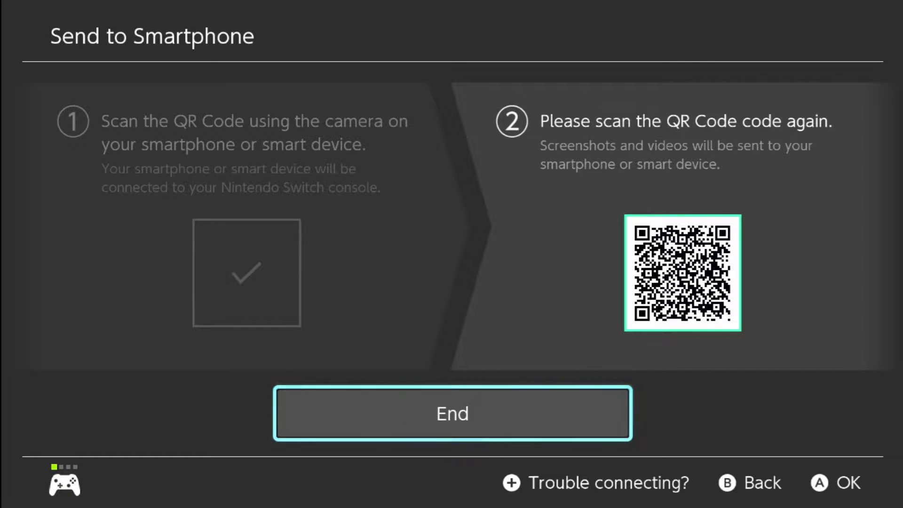
{"action": "key", "text": "Return"}
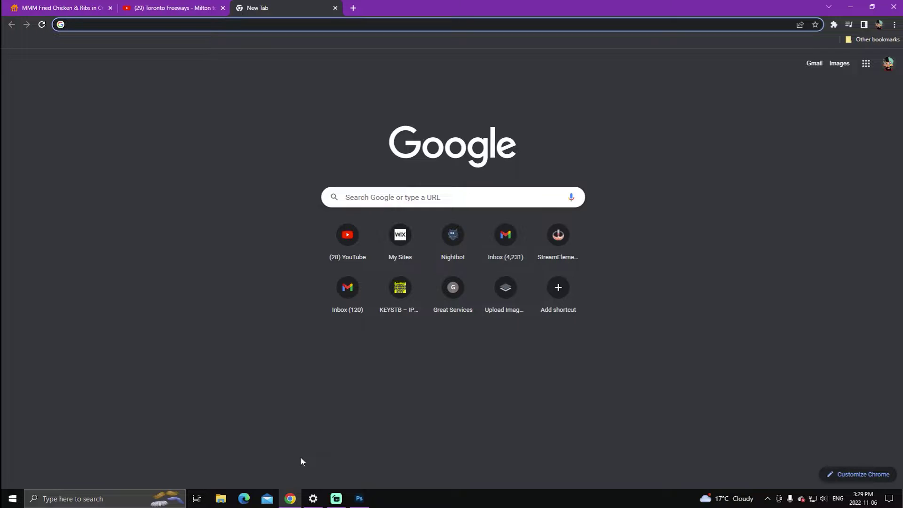
Open canva.com in Chrome and look over its home page down to the recent designs
{"action": "type", "text": "c"}
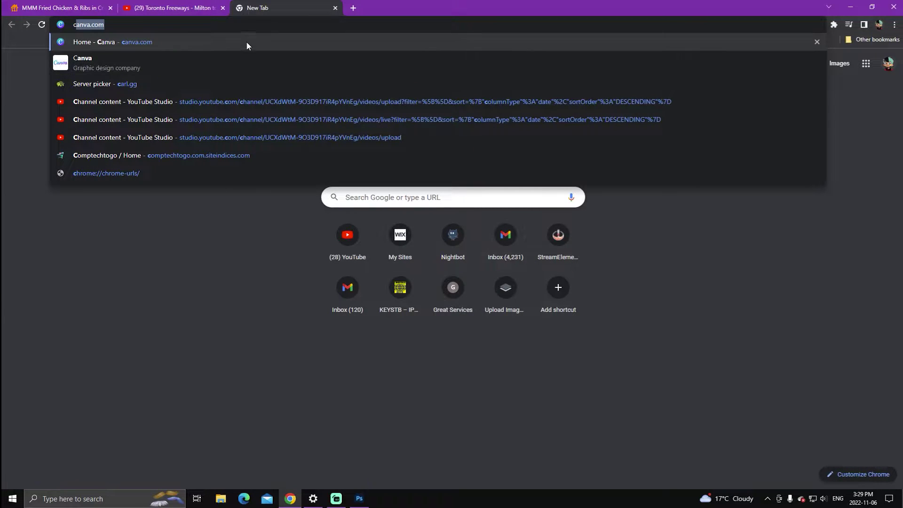
{"action": "key", "text": "Return"}
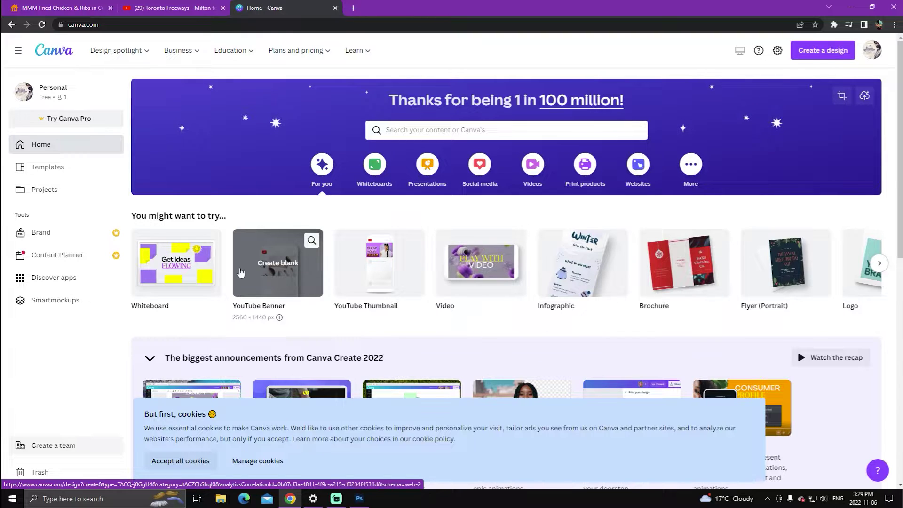
{"action": "scroll", "coordinate": [251, 320], "scroll_direction": "down", "scroll_amount": 1}
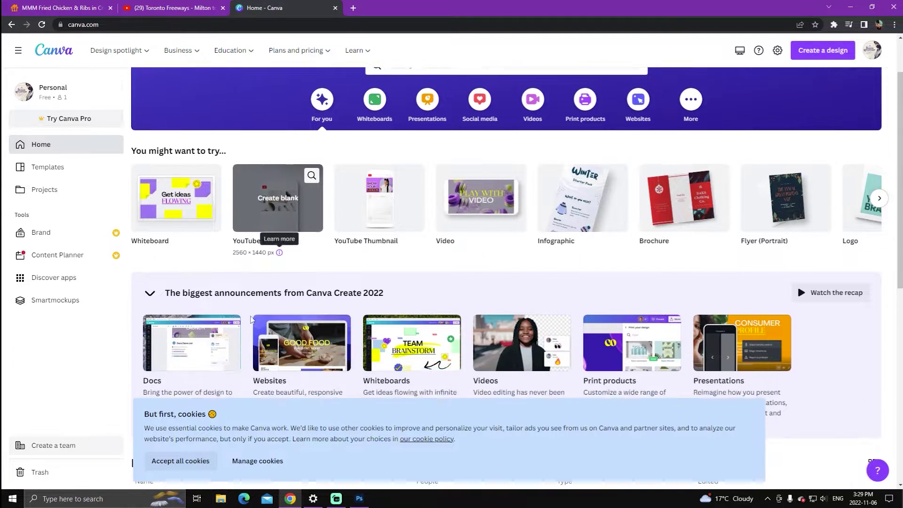
{"action": "scroll", "coordinate": [252, 320], "scroll_direction": "down", "scroll_amount": 2}
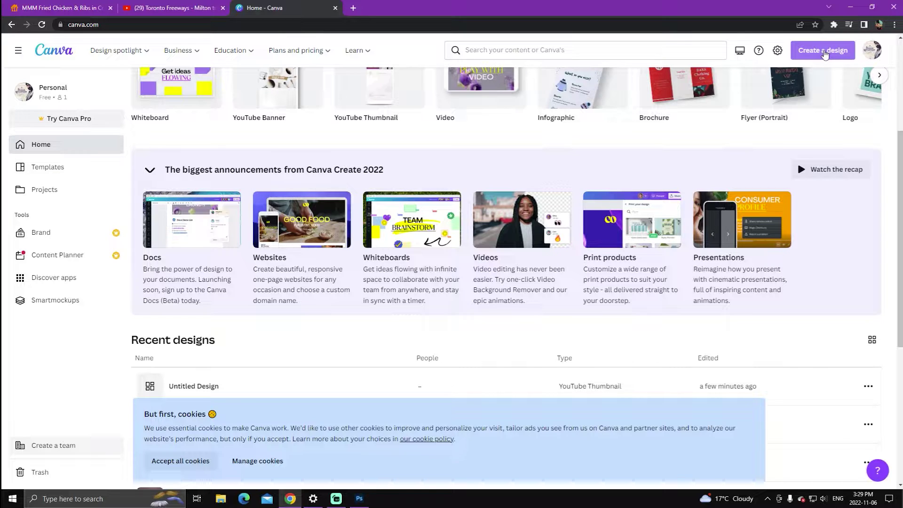
Create a new YouTube Thumbnail design and show the uploaded images
{"action": "left_click", "coordinate": [825, 55]}
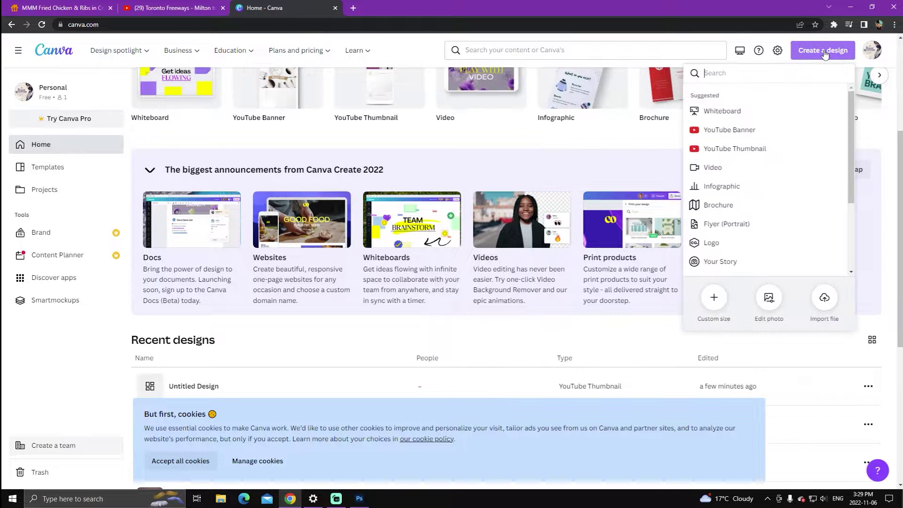
{"action": "left_click", "coordinate": [741, 149]}
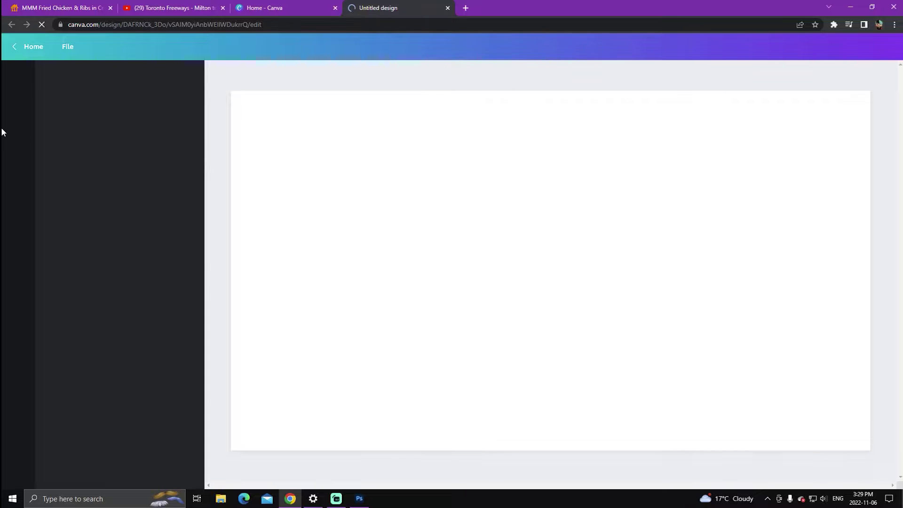
{"action": "left_click", "coordinate": [18, 144]}
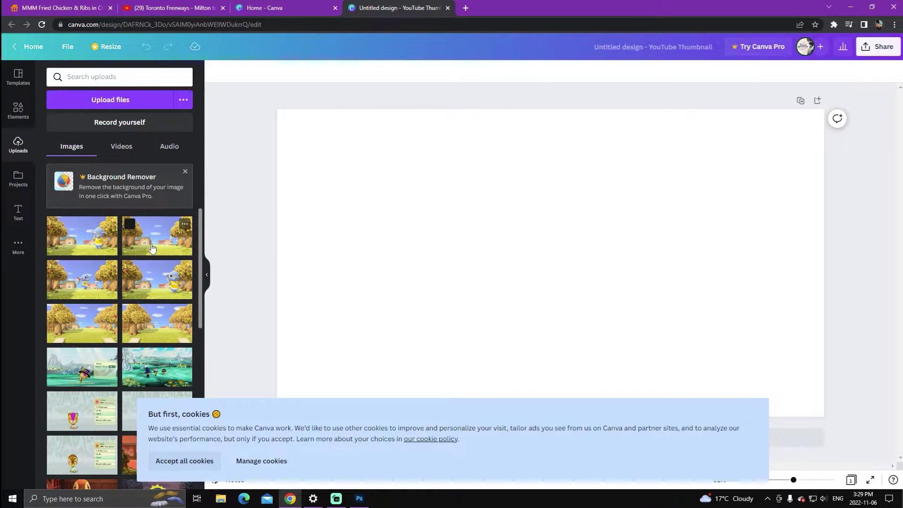
Place the uploaded screenshots of the smiling blue elephant and the empty scene on the page, and delete the elephant one
{"action": "left_click", "coordinate": [107, 250]}
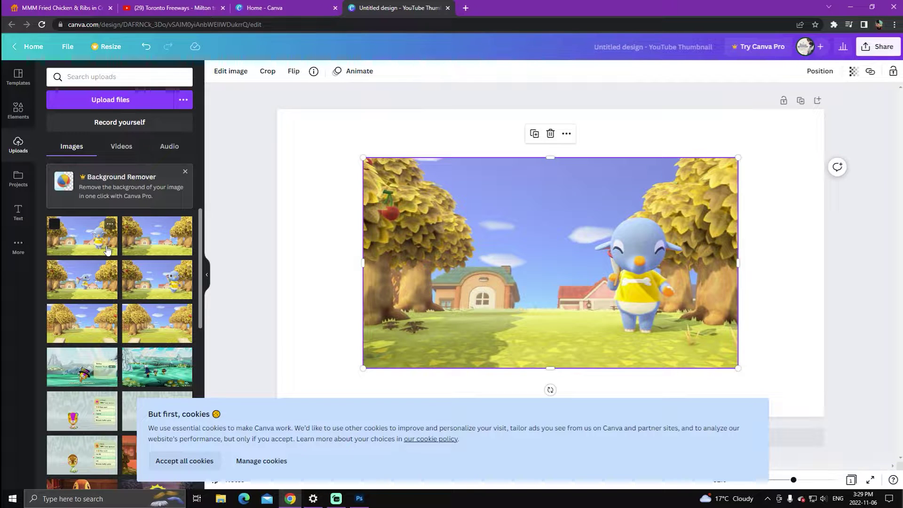
{"action": "left_click_drag", "start_coordinate": [502, 254], "coordinate": [442, 224]}
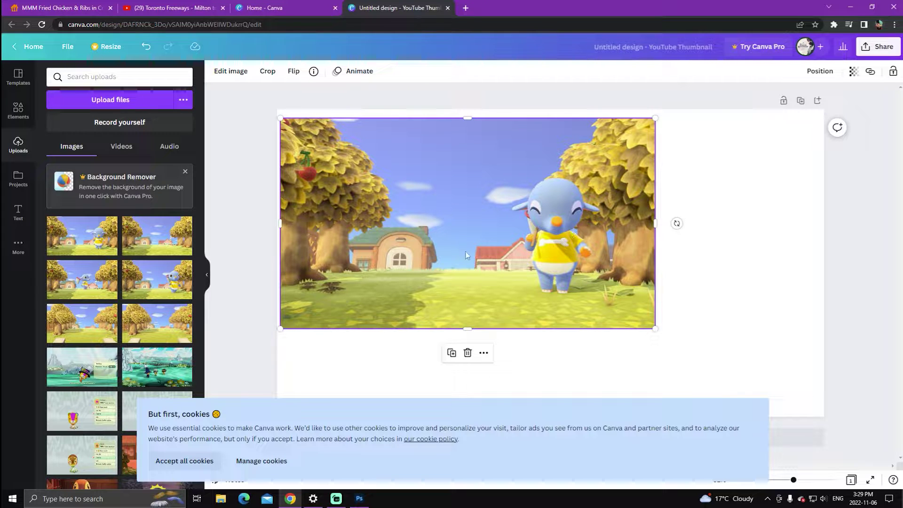
{"action": "left_click", "coordinate": [156, 234]}
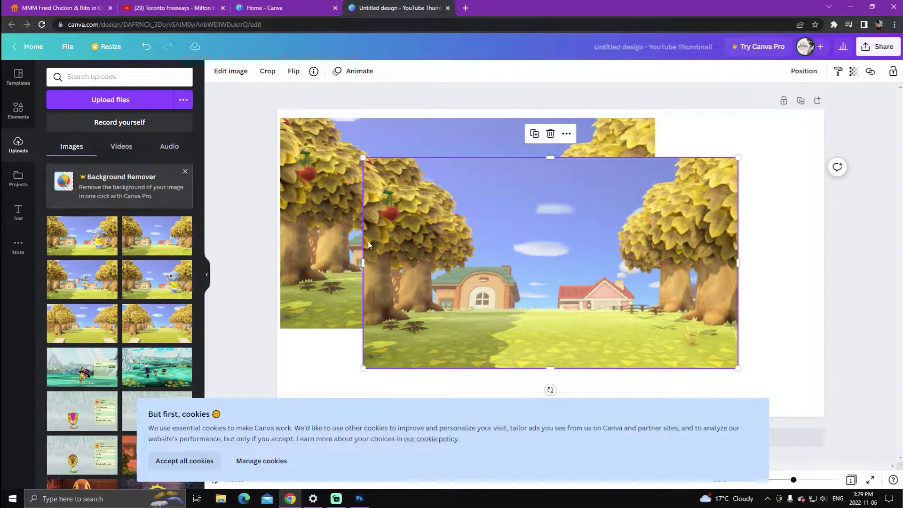
{"action": "right_click", "coordinate": [314, 250]}
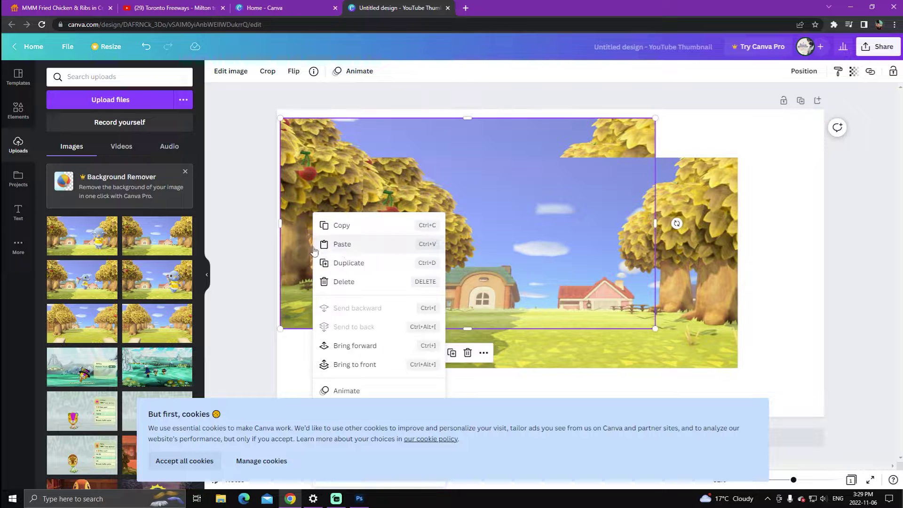
{"action": "left_click", "coordinate": [374, 281]}
Move the empty-scene screenshot toward the page's upper-left corner and delete it
{"action": "left_click_drag", "start_coordinate": [432, 269], "coordinate": [367, 224]}
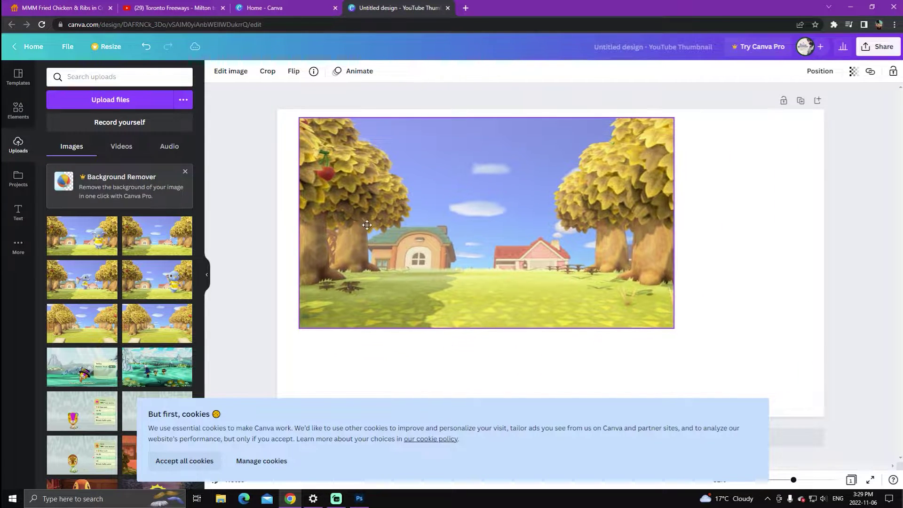
{"action": "right_click", "coordinate": [361, 253]}
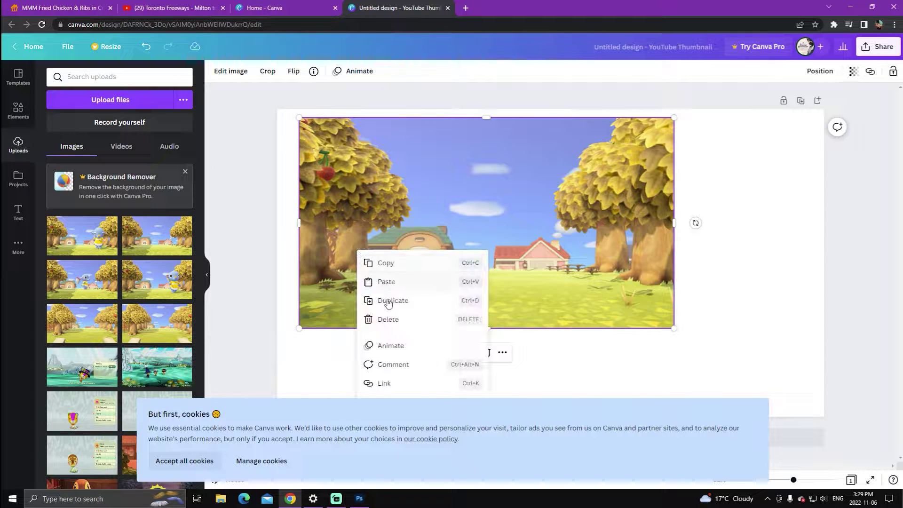
{"action": "left_click", "coordinate": [385, 318]}
Place the uploaded screenshot of the blue elephant holding a net on the page and download that image from the uploads
{"action": "left_click", "coordinate": [174, 286]}
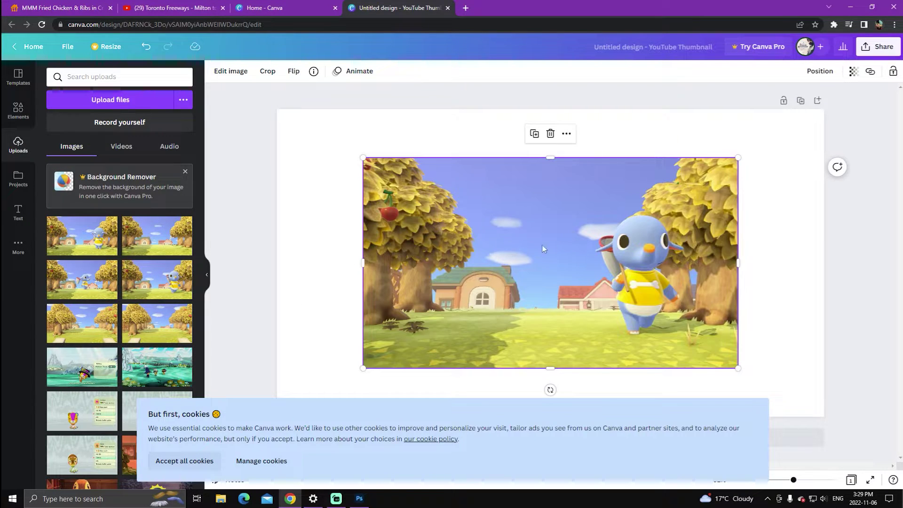
{"action": "right_click", "coordinate": [545, 241]}
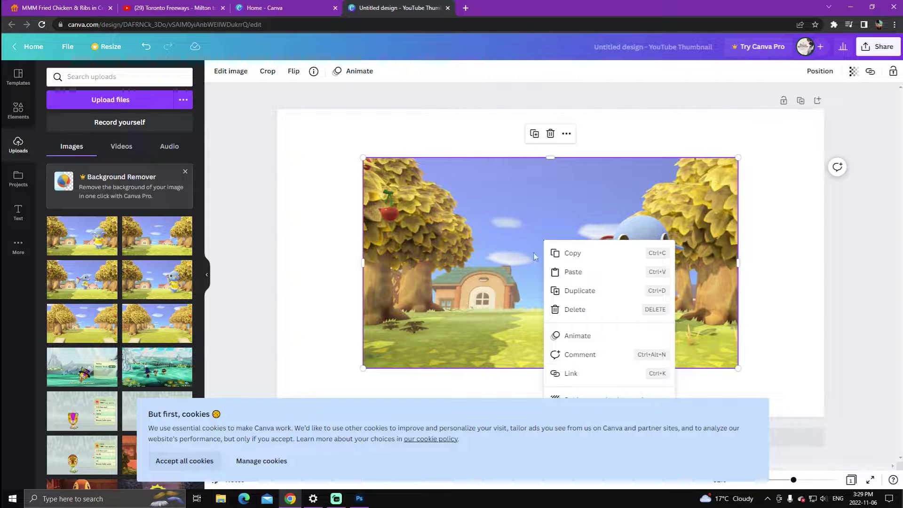
{"action": "left_click", "coordinate": [158, 285]}
{"action": "right_click", "coordinate": [157, 282]}
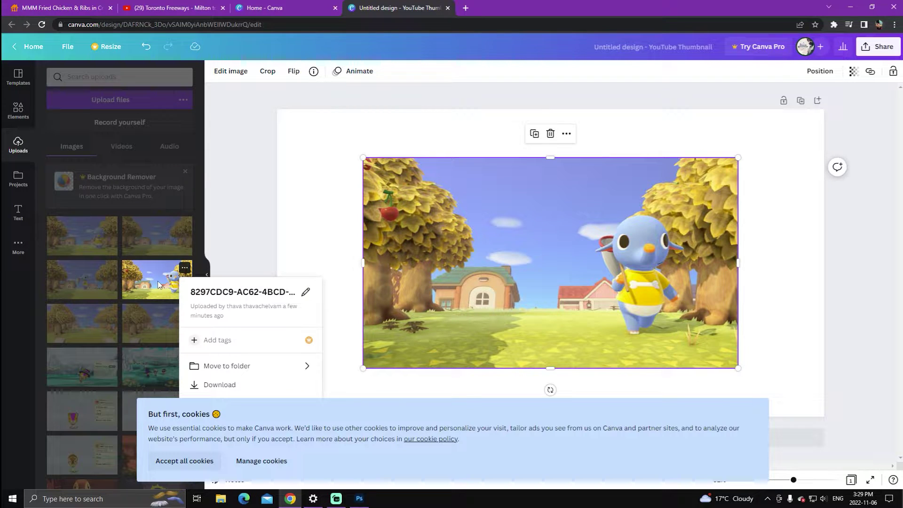
{"action": "left_click", "coordinate": [220, 385]}
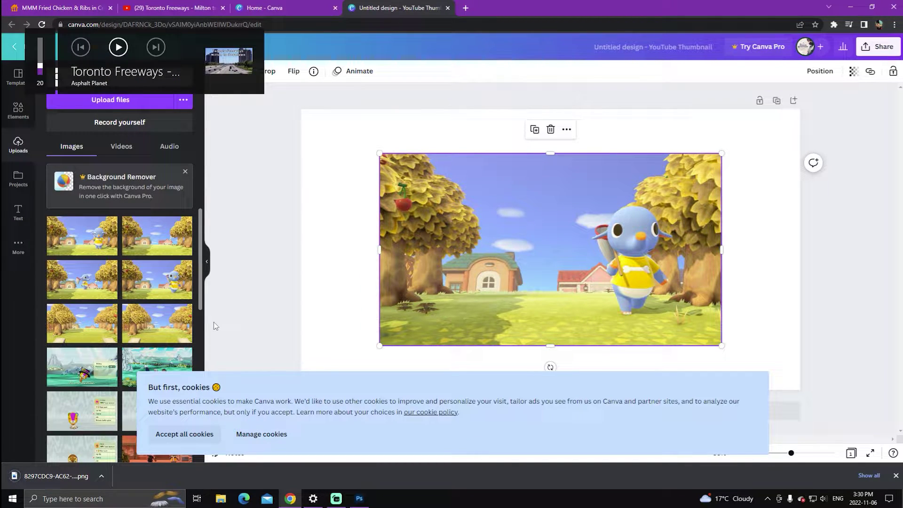
Open the downloaded PNG to view it, return to the Canva design and accept all cookies
{"action": "left_click", "coordinate": [73, 484]}
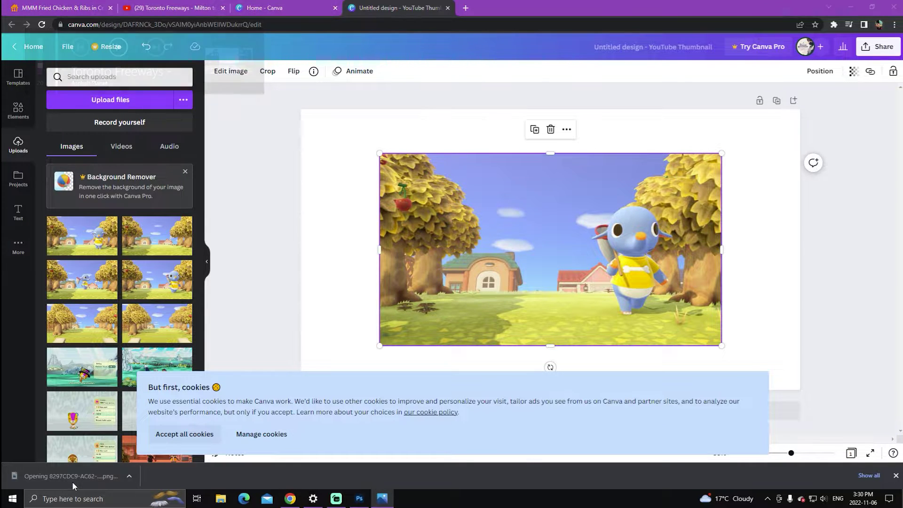
{"action": "left_click", "coordinate": [502, 88]}
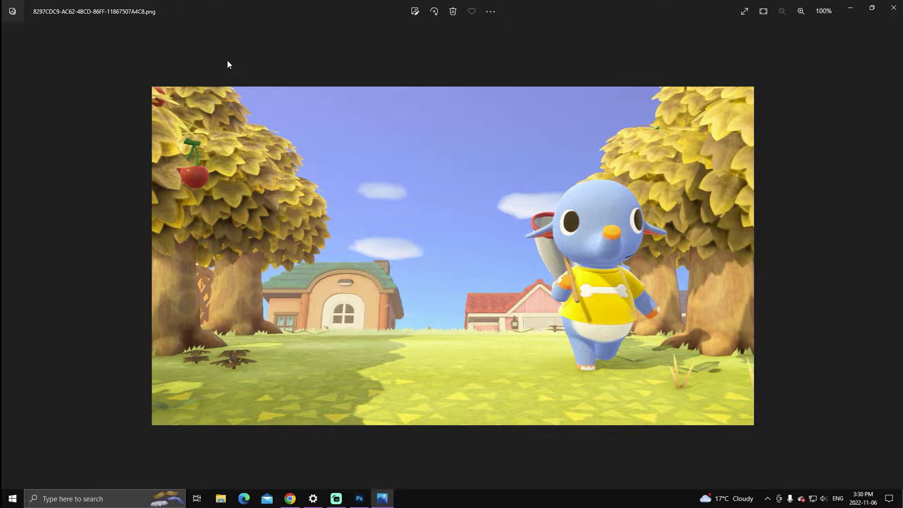
{"action": "left_click", "coordinate": [851, 8]}
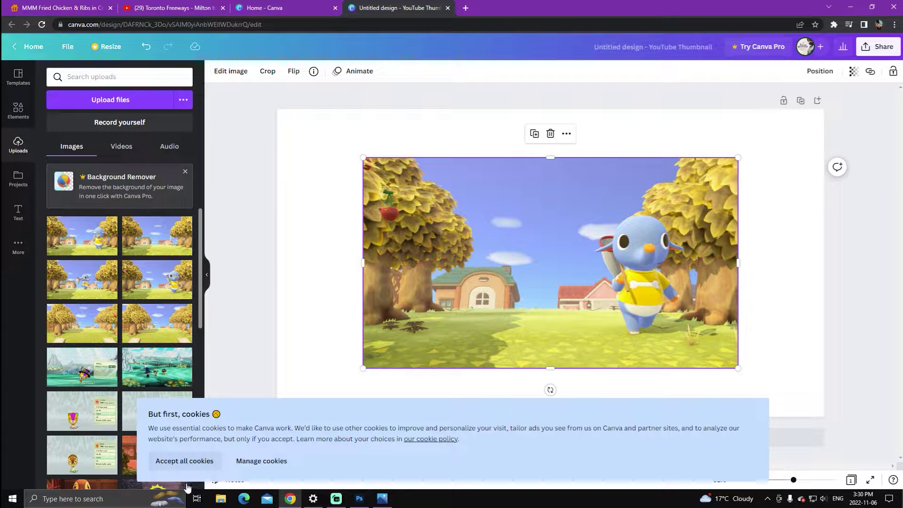
{"action": "left_click", "coordinate": [191, 467]}
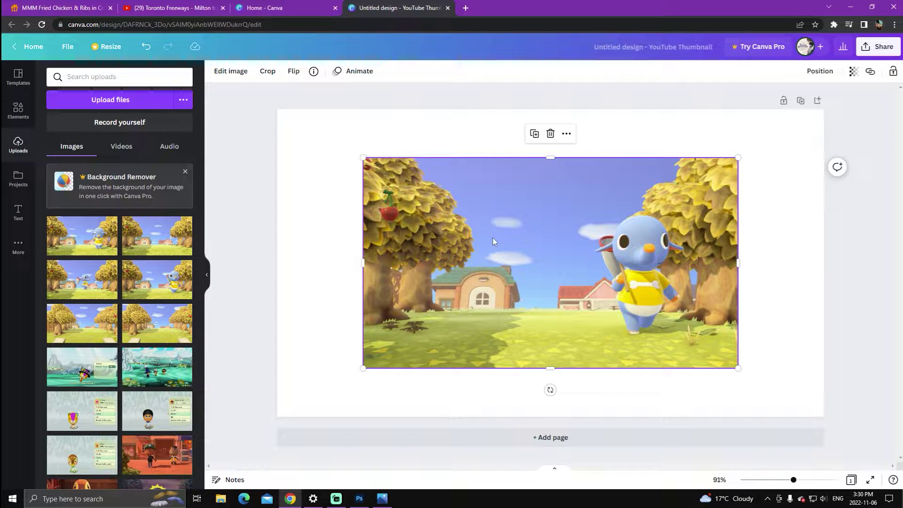
Copy the elephant picture from the photo viewer and paste it into the acnh document in Photoshop
{"action": "left_click", "coordinate": [360, 496]}
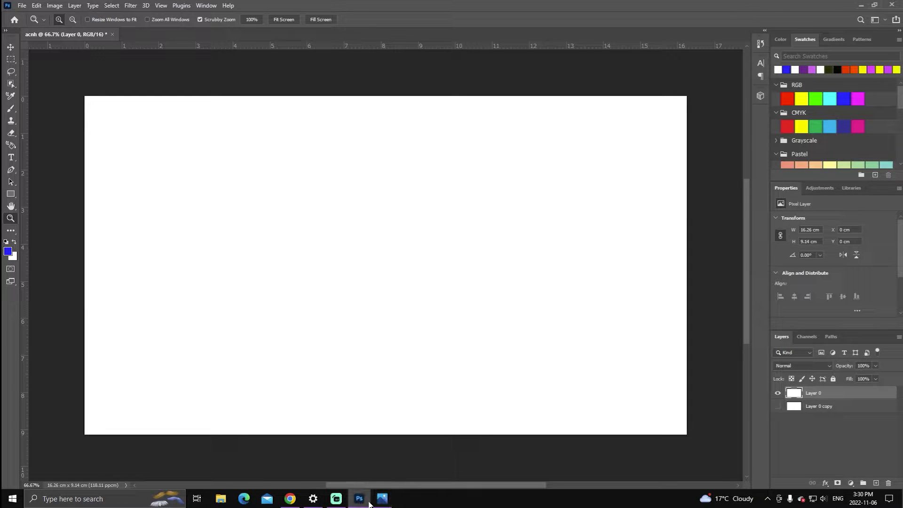
{"action": "left_click", "coordinate": [382, 499]}
{"action": "right_click", "coordinate": [393, 236]}
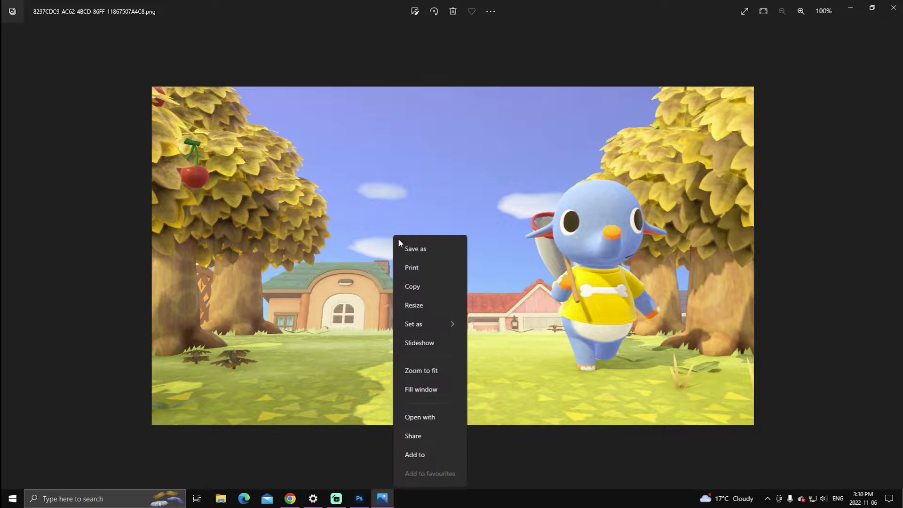
{"action": "left_click", "coordinate": [414, 292]}
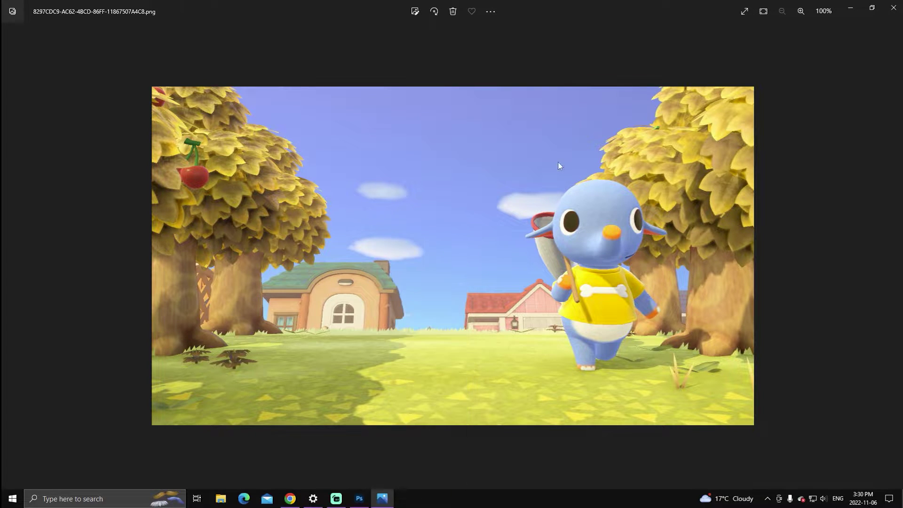
{"action": "key", "text": "alt+Tab"}
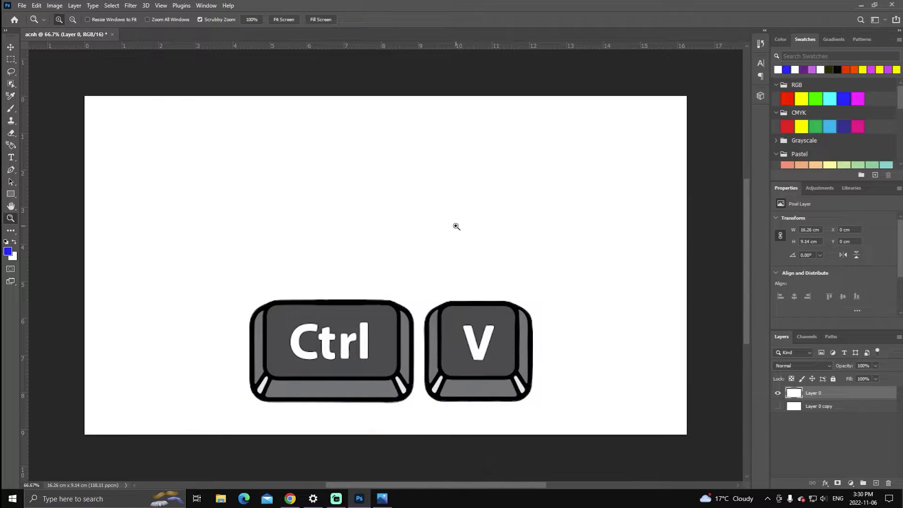
{"action": "key", "text": "ctrl+v"}
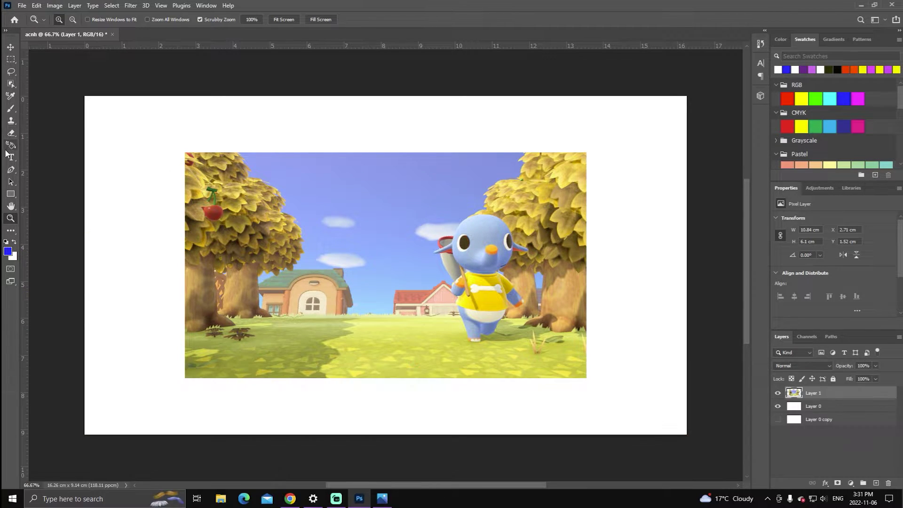
{"action": "left_click", "coordinate": [9, 231]}
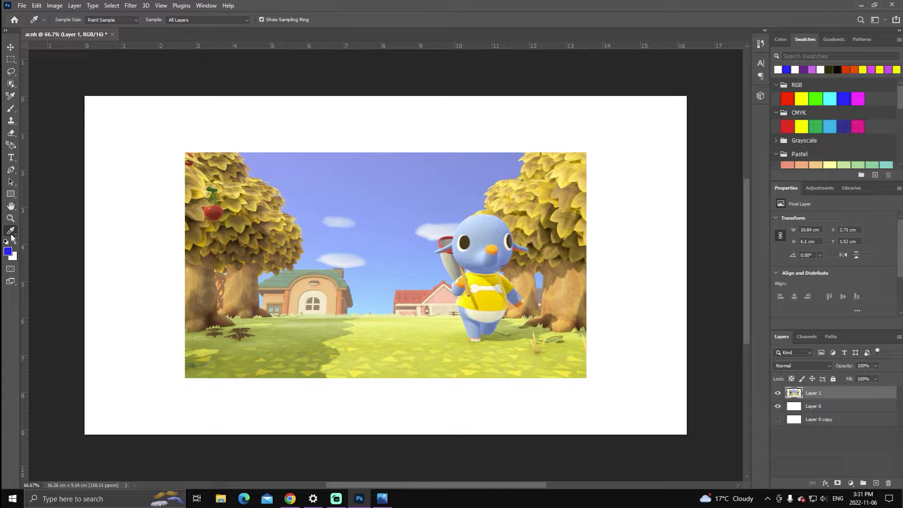
{"action": "right_click", "coordinate": [12, 232]}
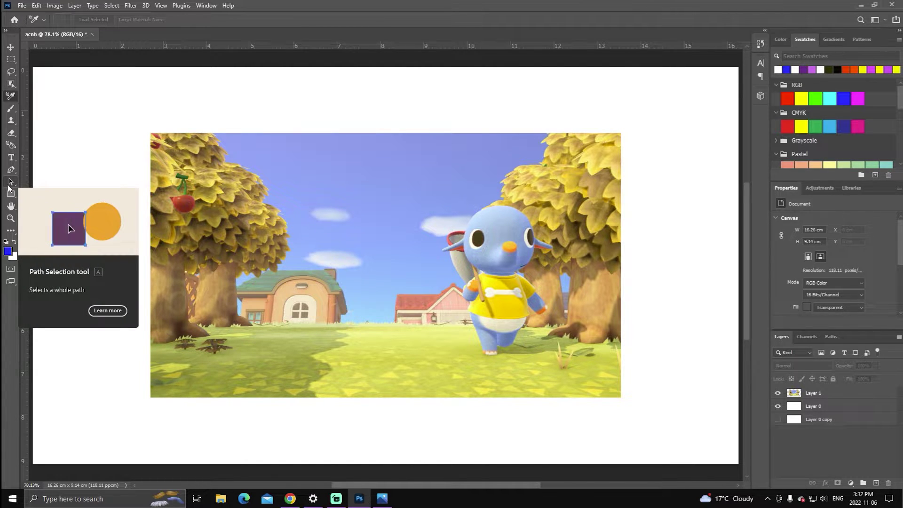
{"action": "left_click", "coordinate": [9, 183]}
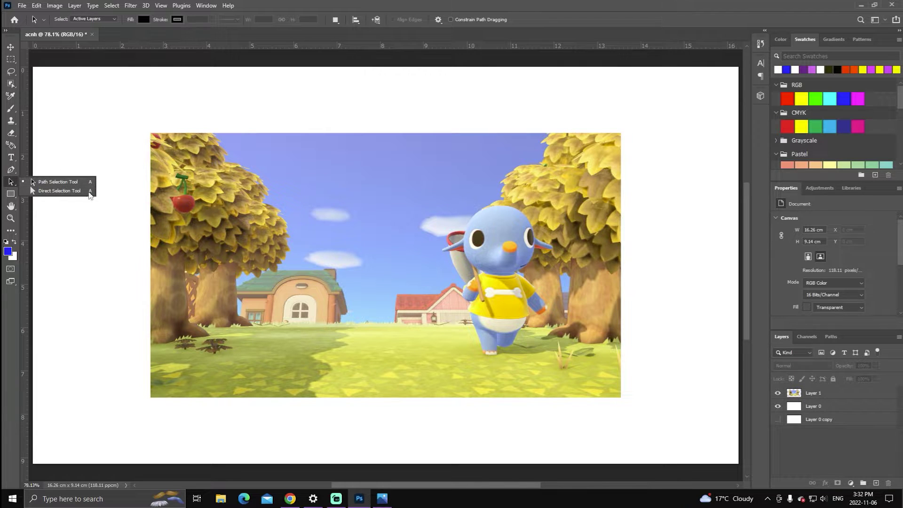
{"action": "left_click", "coordinate": [247, 179]}
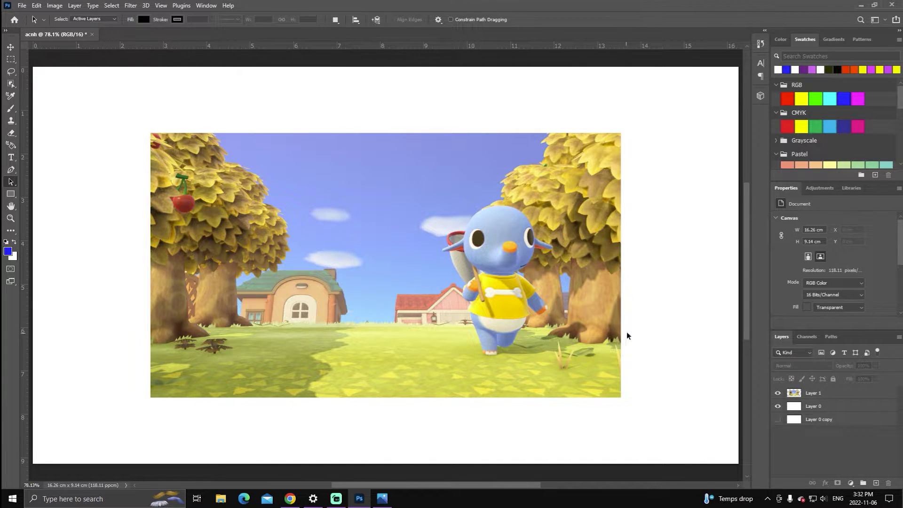
Scale the pasted screenshot on Layer 1 proportionally to 150.48% so it covers the whole canvas, and apply the transform
{"action": "left_click", "coordinate": [836, 396]}
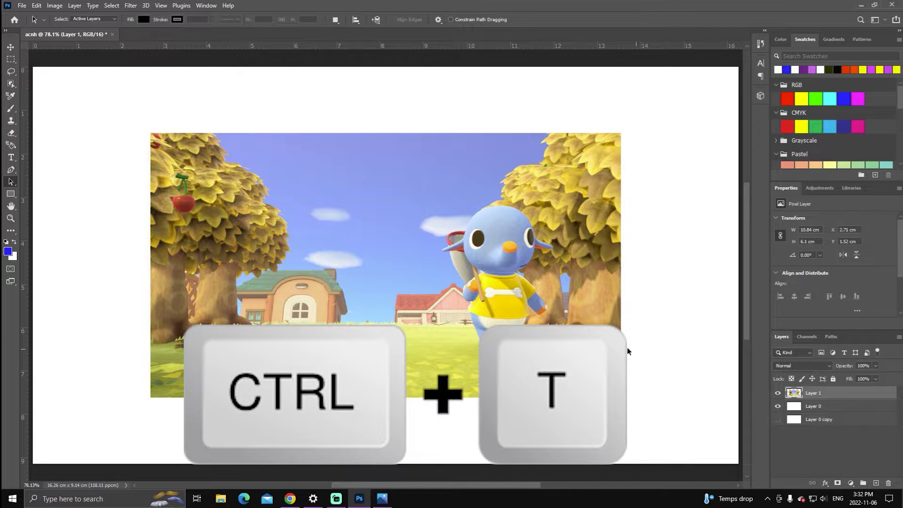
{"action": "key", "text": "ctrl+t"}
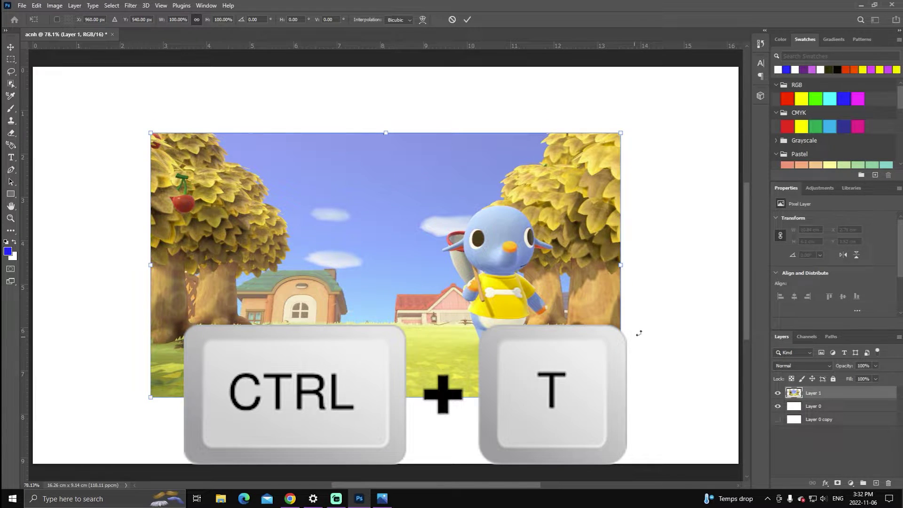
{"action": "left_click_drag", "start_coordinate": [149, 133], "coordinate": [34, 60]}
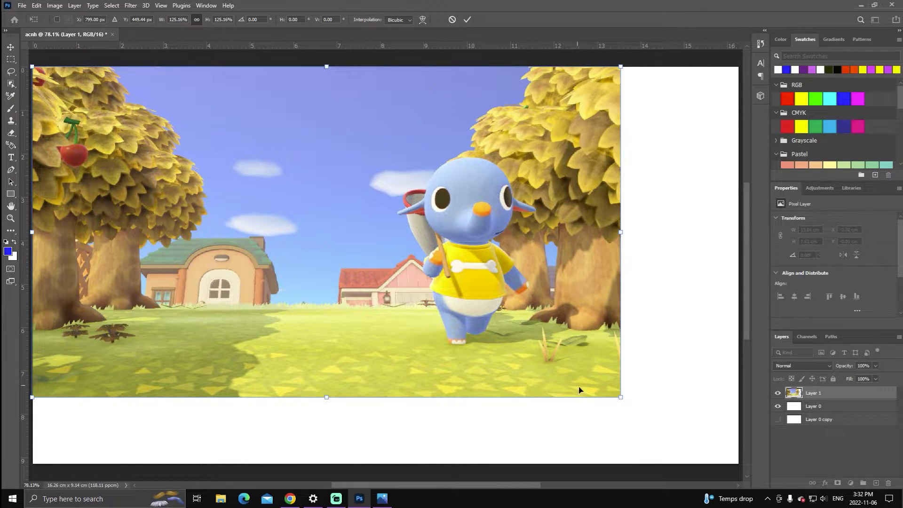
{"action": "left_click_drag", "start_coordinate": [621, 396], "coordinate": [742, 450]}
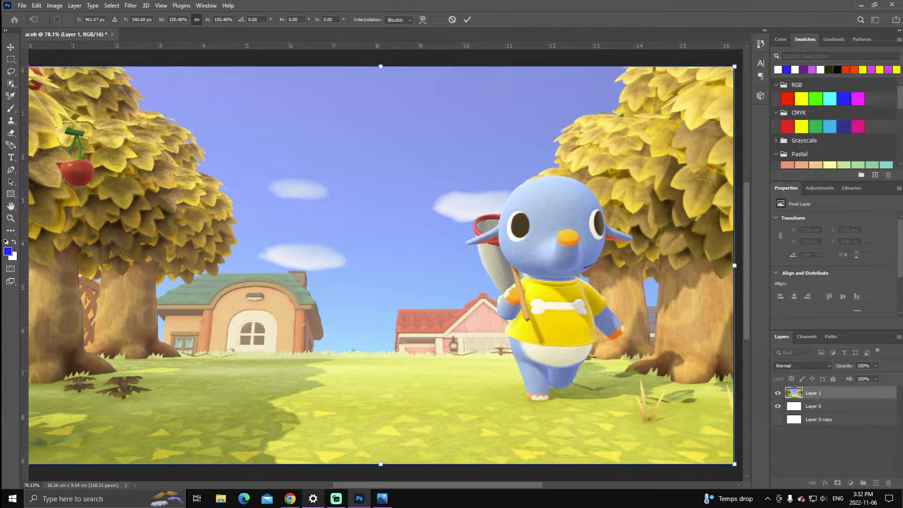
{"action": "left_click_drag", "start_coordinate": [404, 485], "coordinate": [395, 485]}
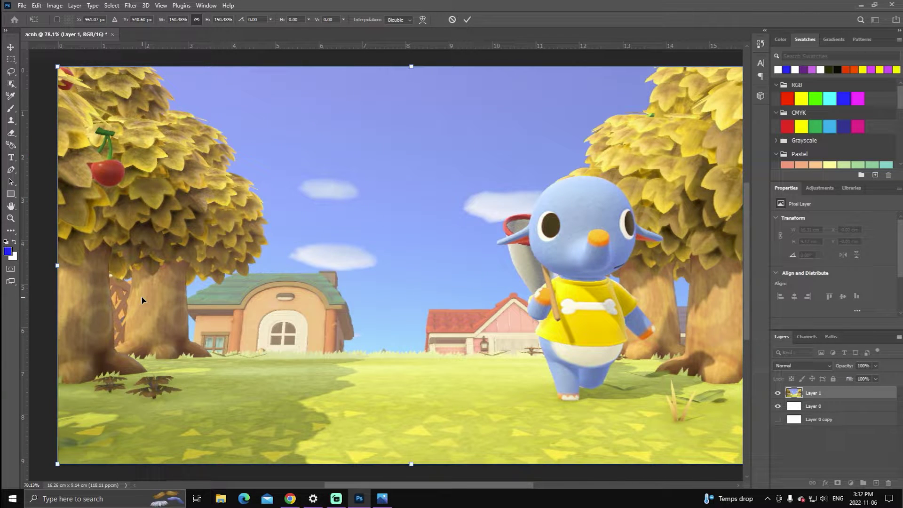
{"action": "left_click", "coordinate": [467, 19]}
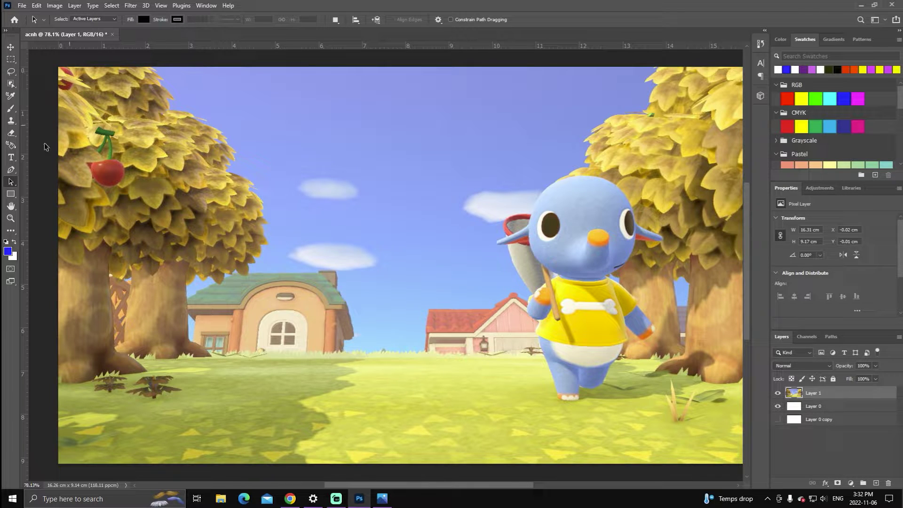
Show the whole thumbnail canvas centred in the workspace at 66.67% zoom
{"action": "left_click", "coordinate": [11, 218]}
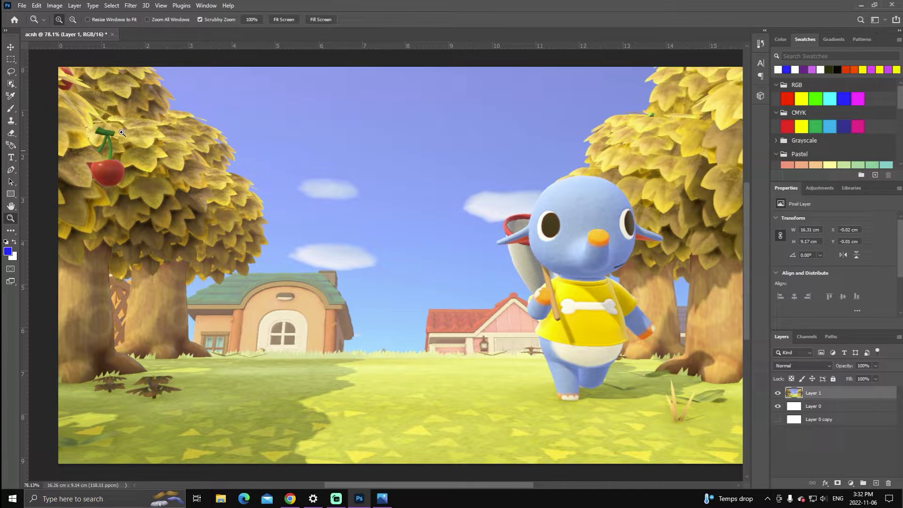
{"action": "left_click", "coordinate": [281, 22]}
{"action": "left_click", "coordinate": [320, 21]}
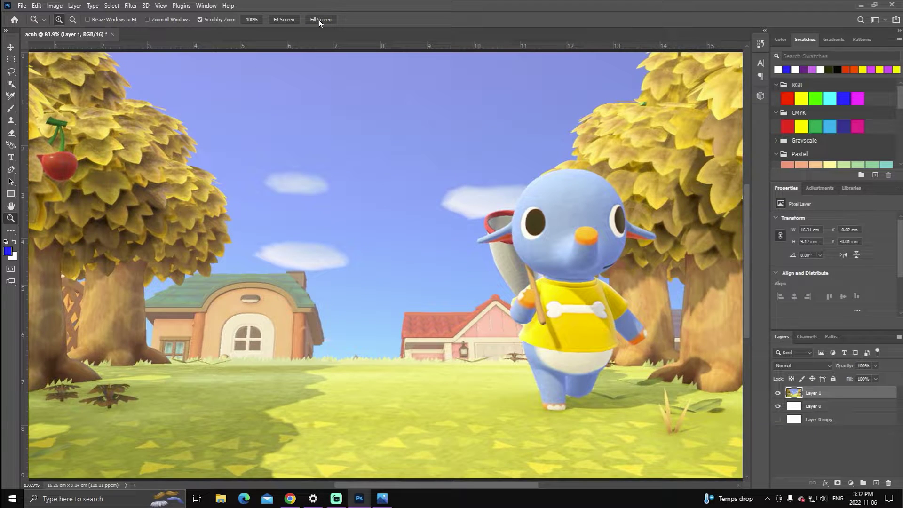
{"action": "left_click", "coordinate": [272, 197], "text": "alt"}
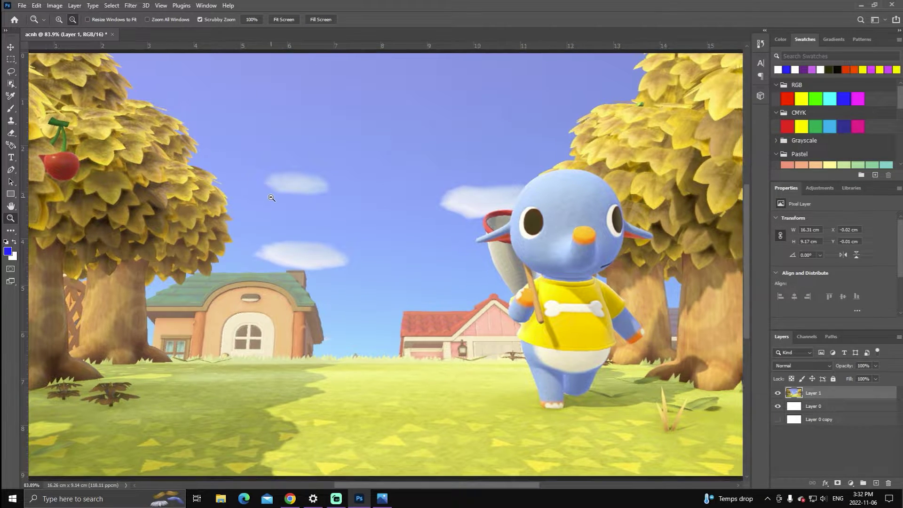
{"action": "left_click_drag", "start_coordinate": [396, 485], "coordinate": [384, 485]}
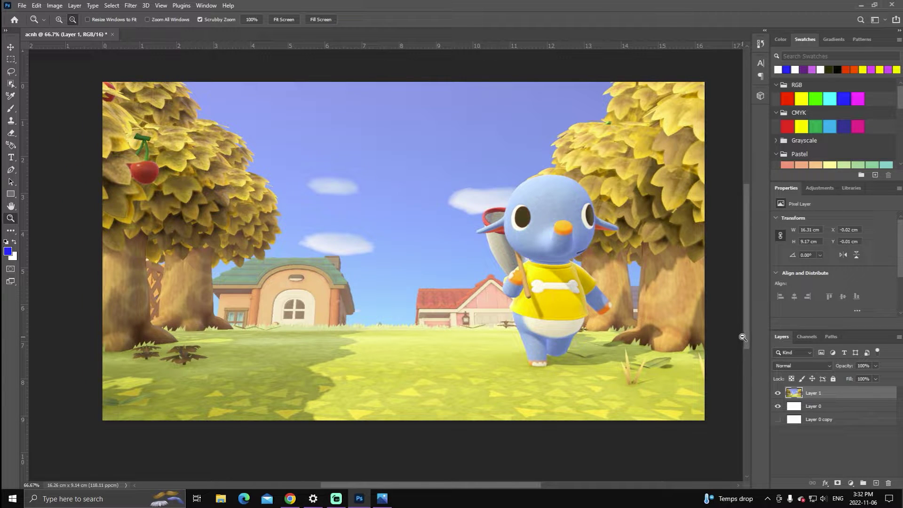
{"action": "left_click_drag", "start_coordinate": [745, 337], "coordinate": [746, 330]}
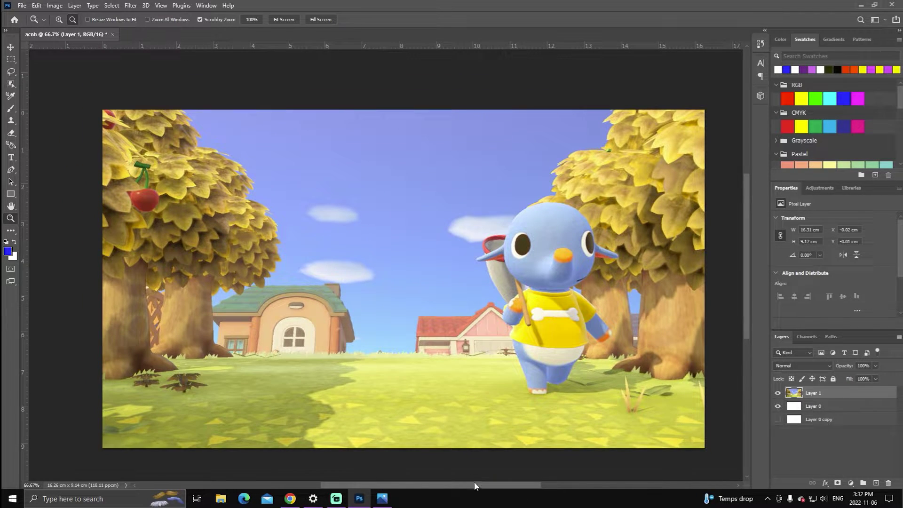
{"action": "left_click_drag", "start_coordinate": [477, 486], "coordinate": [481, 486]}
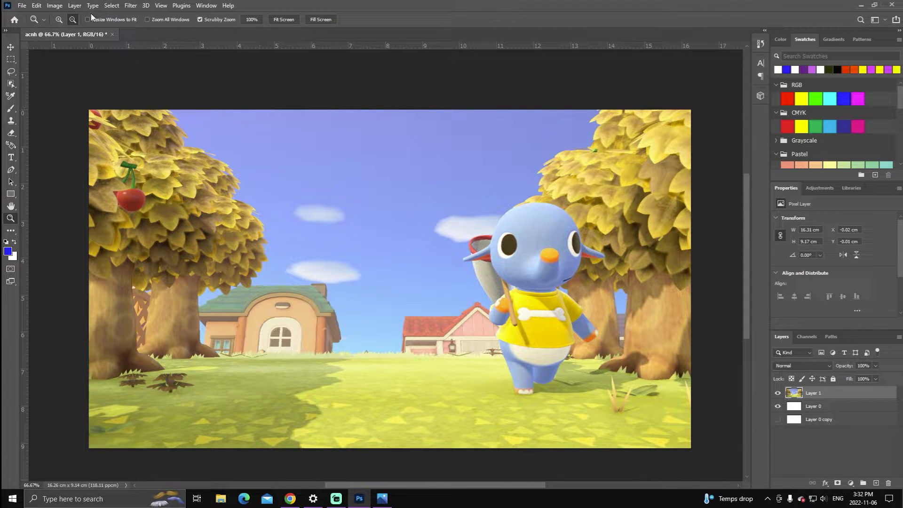
{"action": "left_click", "coordinate": [197, 7]}
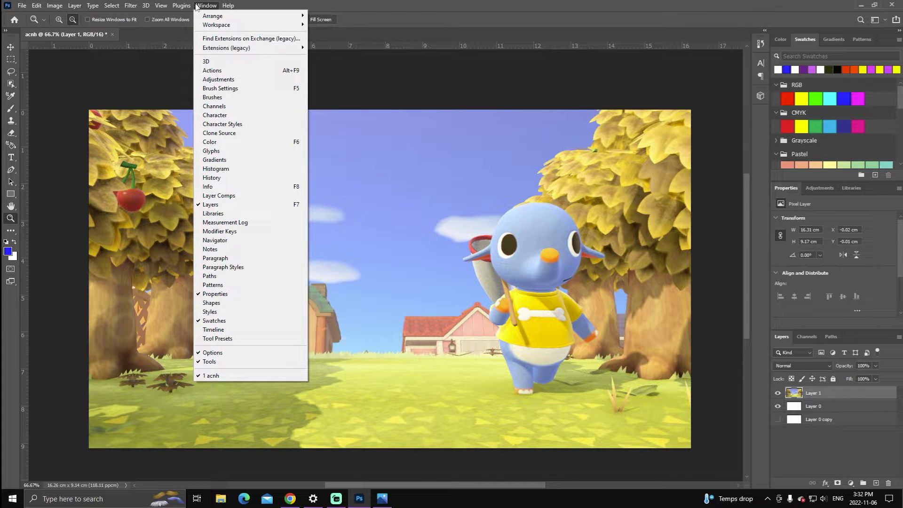
{"action": "mouse_move", "coordinate": [204, 30]}
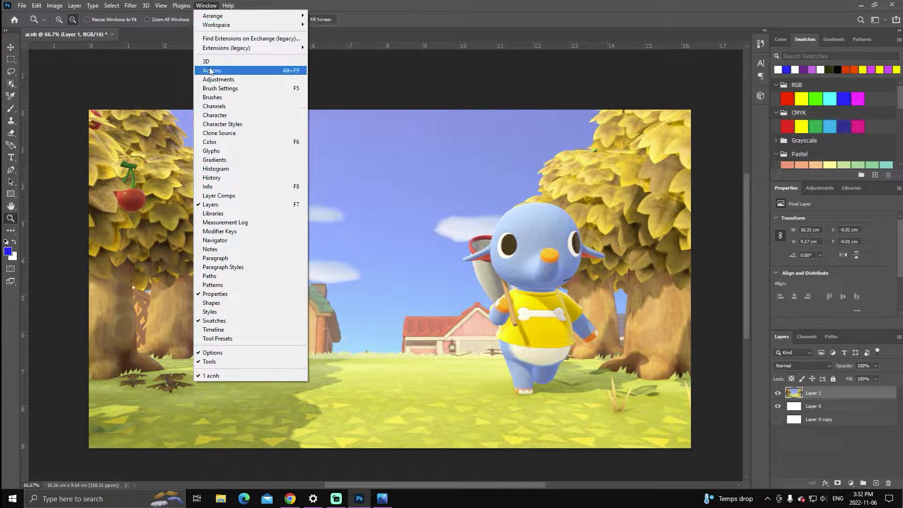
{"action": "left_click", "coordinate": [202, 6]}
{"action": "left_click", "coordinate": [213, 5]}
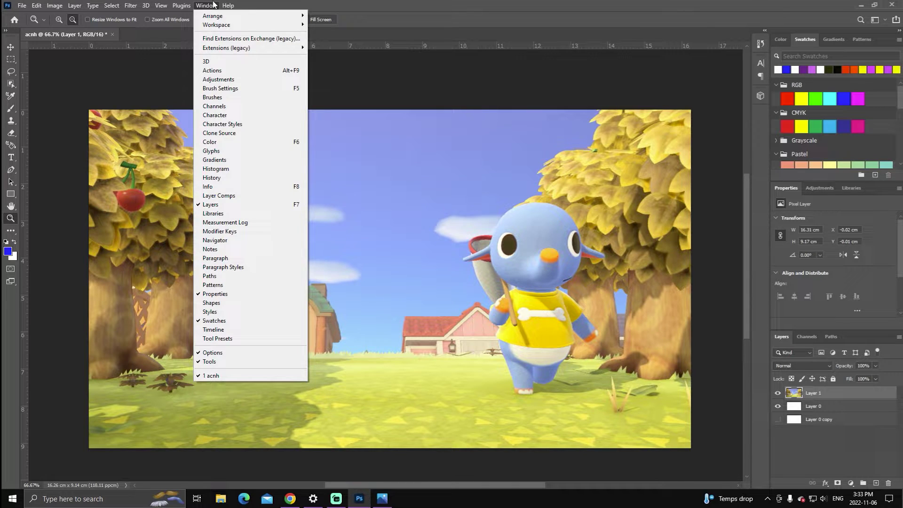
{"action": "left_click", "coordinate": [213, 5]}
{"action": "left_click", "coordinate": [146, 5]}
{"action": "mouse_move", "coordinate": [166, 5]}
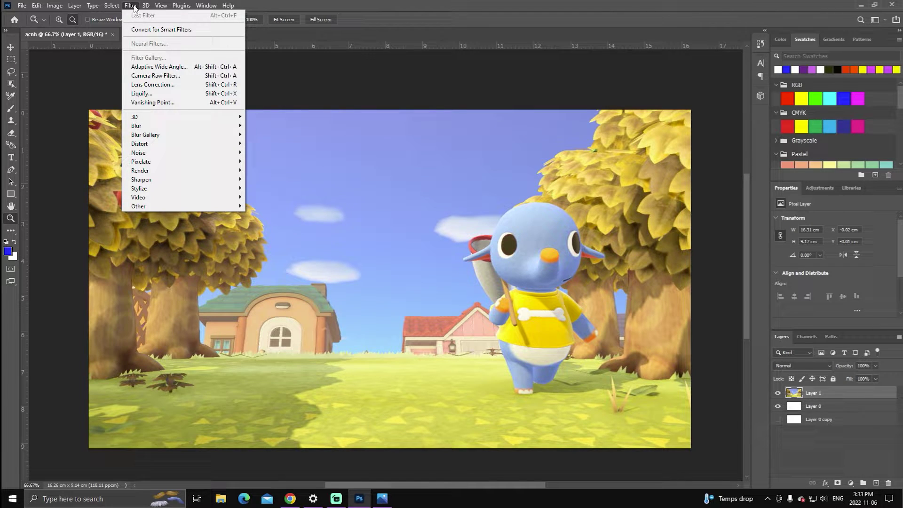
{"action": "left_click", "coordinate": [132, 6]}
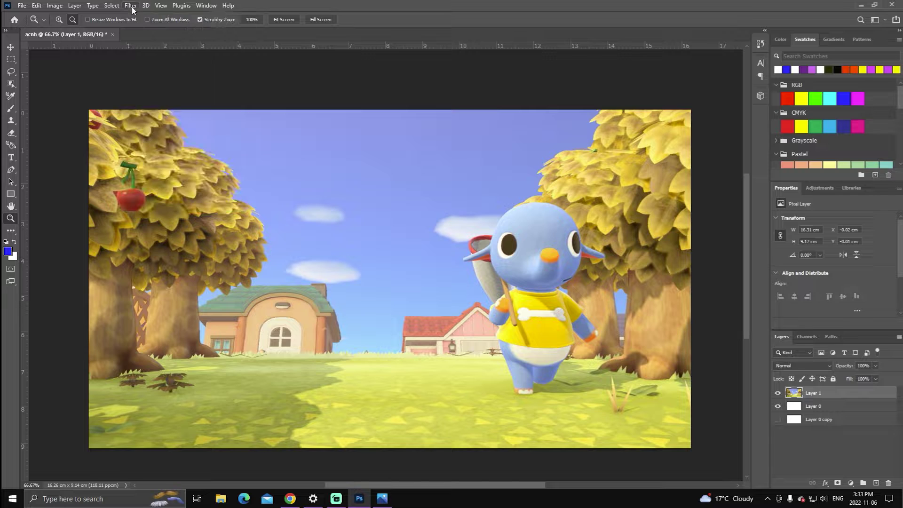
{"action": "left_click", "coordinate": [132, 6]}
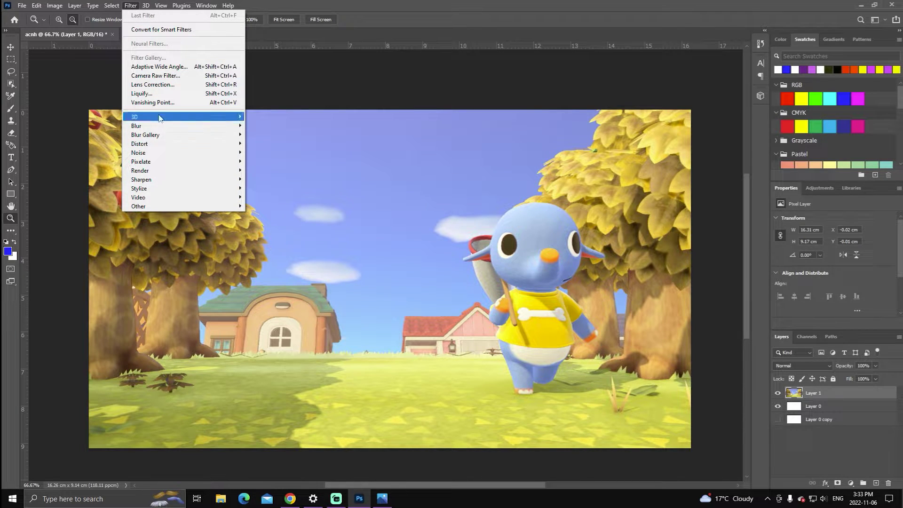
{"action": "mouse_move", "coordinate": [162, 127]}
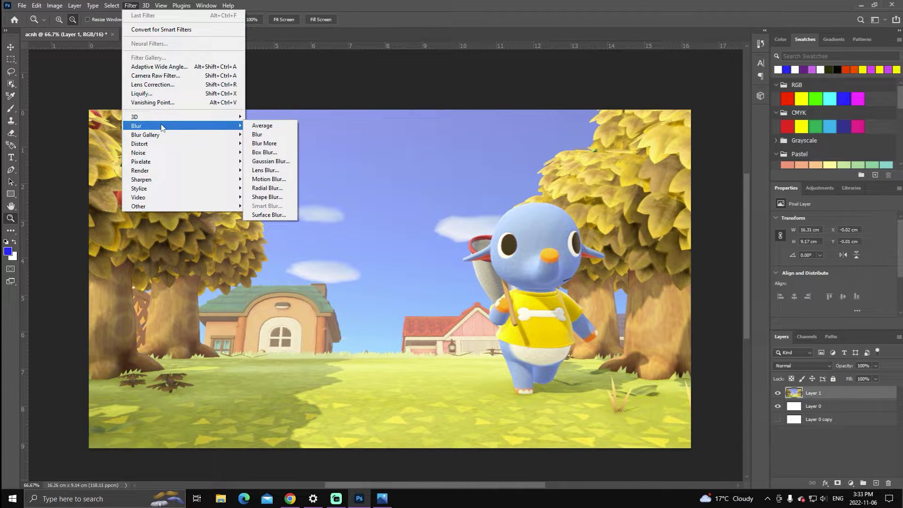
{"action": "left_click", "coordinate": [268, 179]}
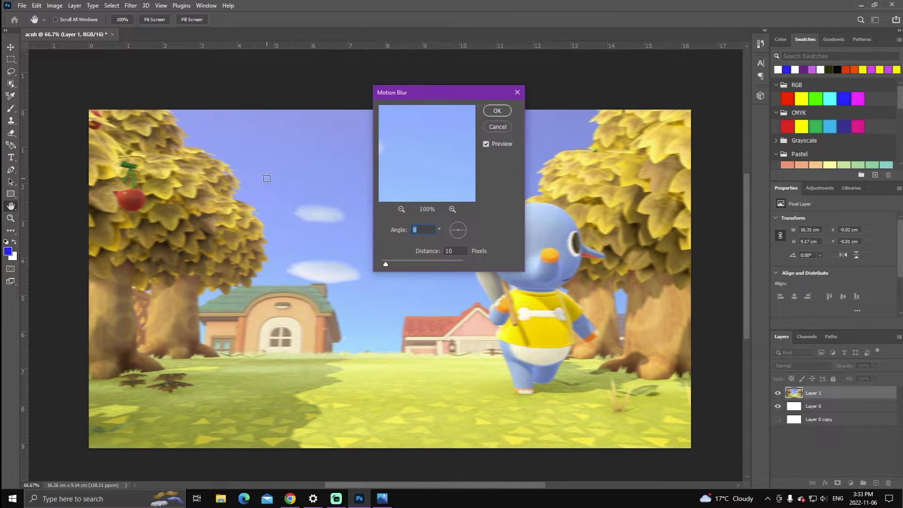
{"action": "left_click", "coordinate": [502, 127]}
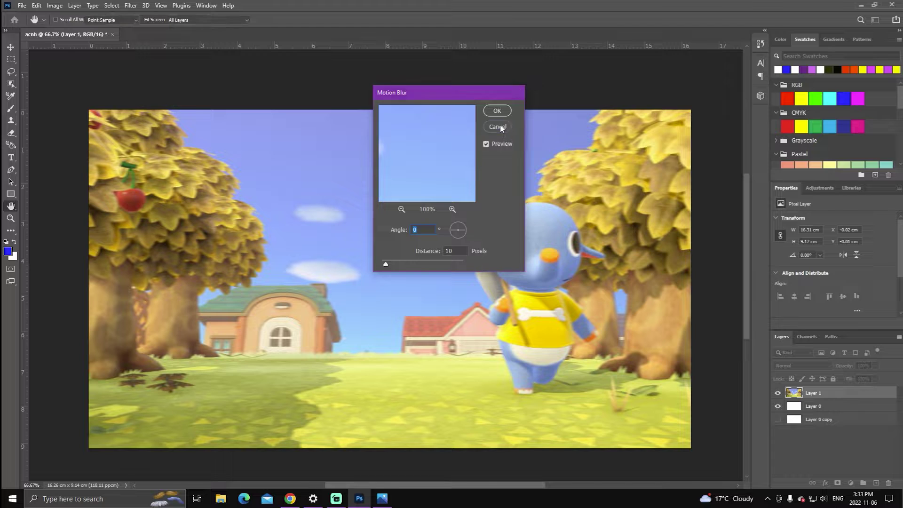
Apply a Lens Blur to the elephant screenshot on Layer 1 with radius 27 and blade curvature 36
{"action": "left_click", "coordinate": [130, 5]}
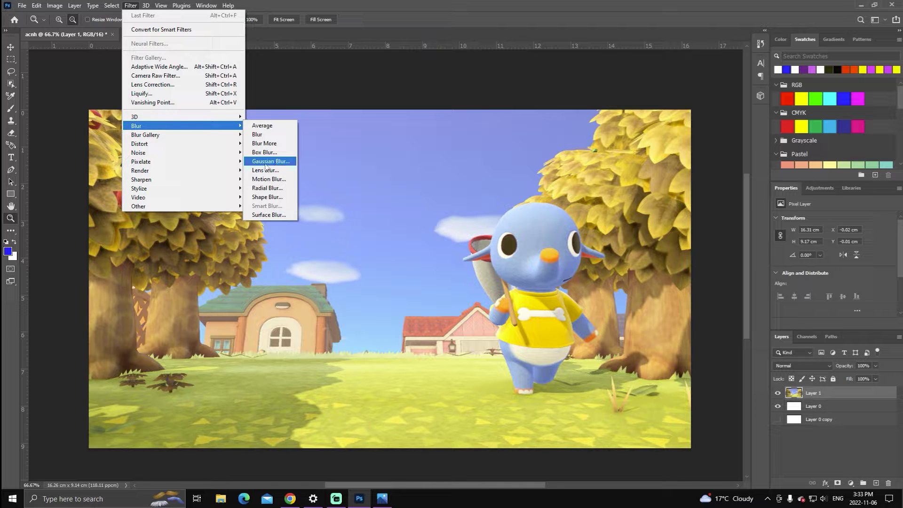
{"action": "left_click", "coordinate": [266, 170]}
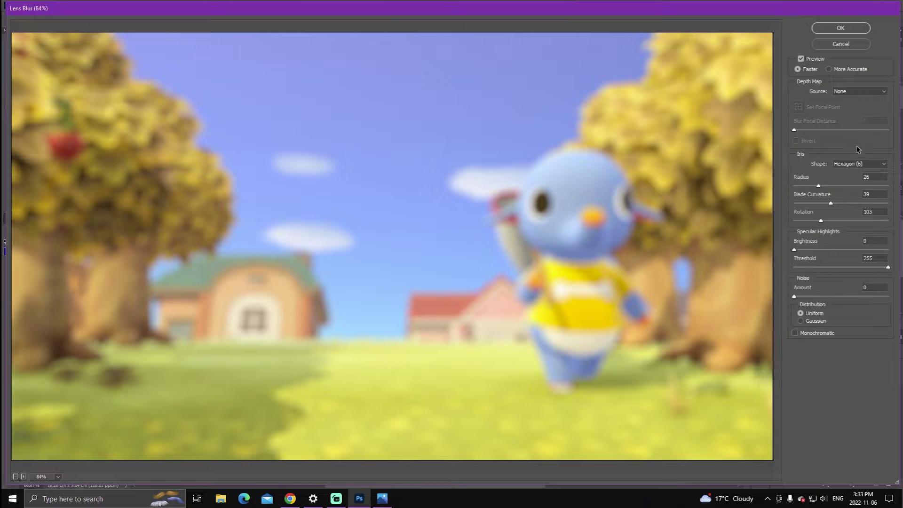
{"action": "left_click_drag", "start_coordinate": [818, 186], "coordinate": [830, 210]}
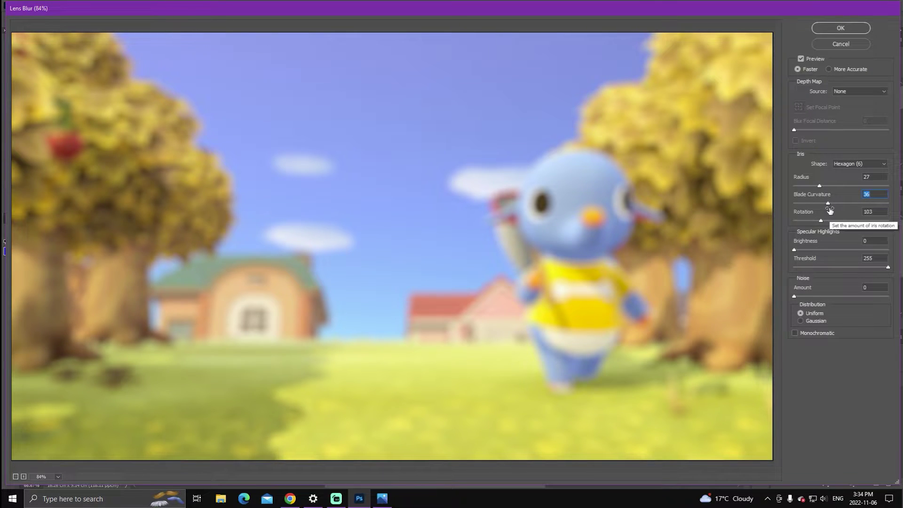
{"action": "left_click", "coordinate": [842, 29]}
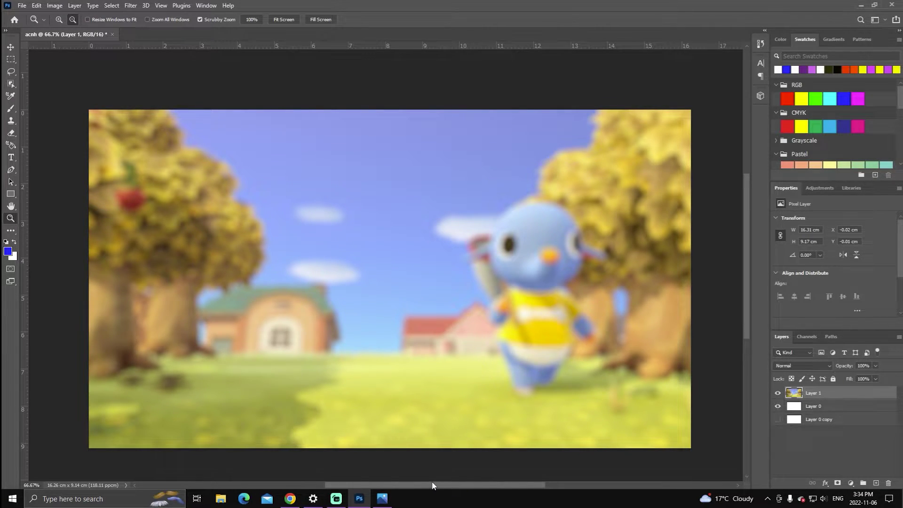
Apply a Gaussian Blur with a radius of 8.6 pixels to the screenshot on Layer 1
{"action": "mouse_move", "coordinate": [433, 485]}
{"action": "left_mouse_down"}
{"action": "mouse_move", "coordinate": [406, 489]}
{"action": "mouse_move", "coordinate": [430, 491]}
{"action": "left_mouse_up"}
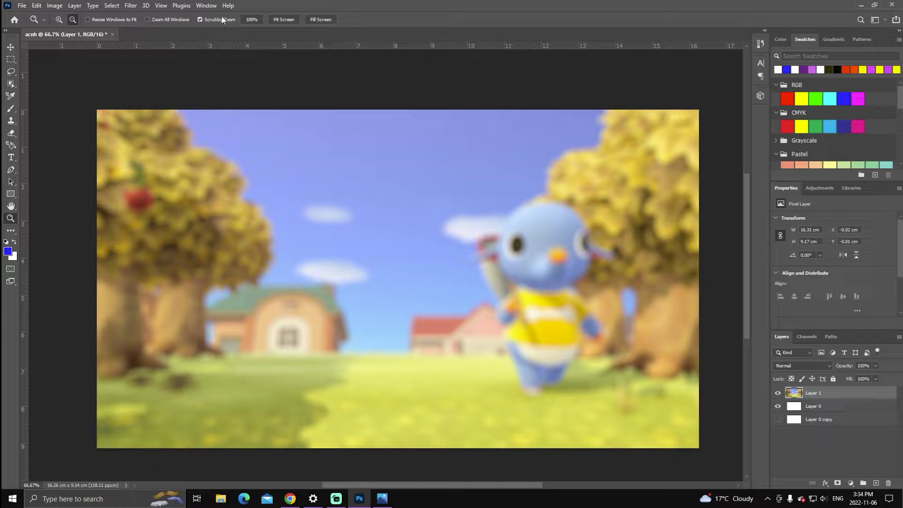
{"action": "left_click", "coordinate": [148, 5]}
{"action": "mouse_move", "coordinate": [131, 6]}
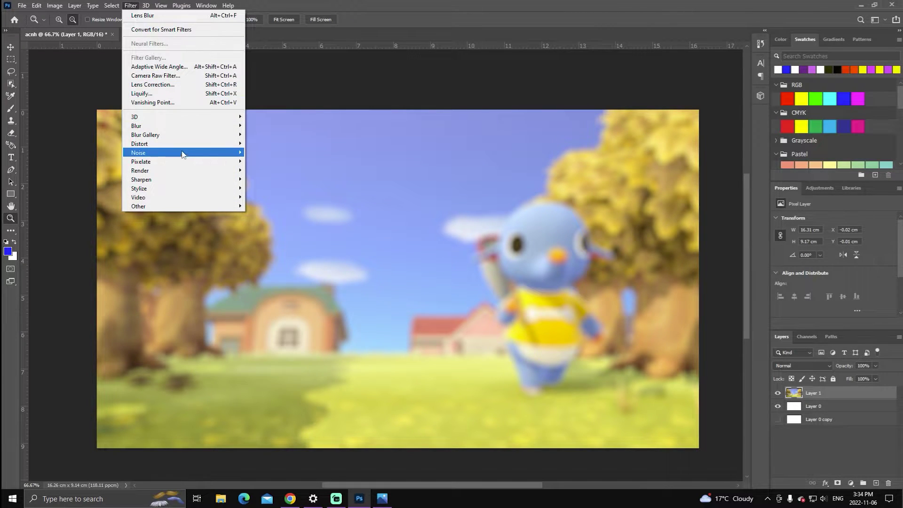
{"action": "mouse_move", "coordinate": [190, 129]}
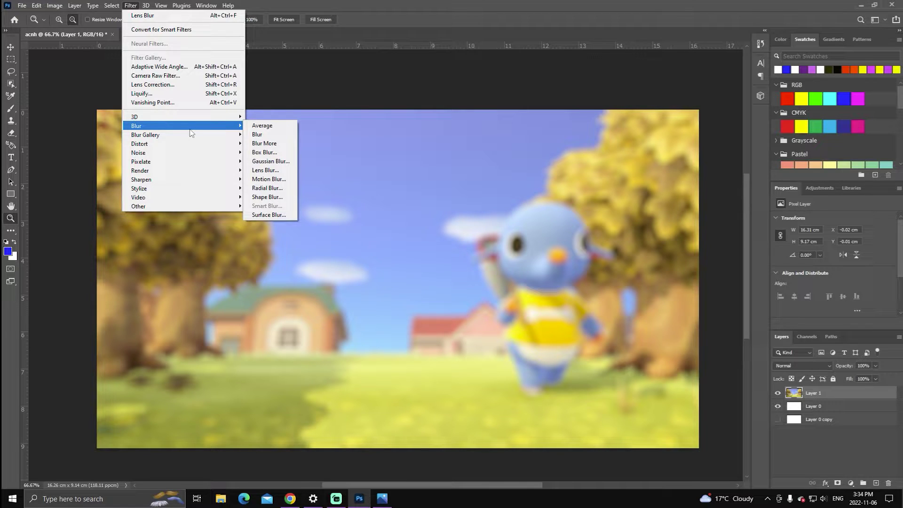
{"action": "left_click", "coordinate": [274, 162]}
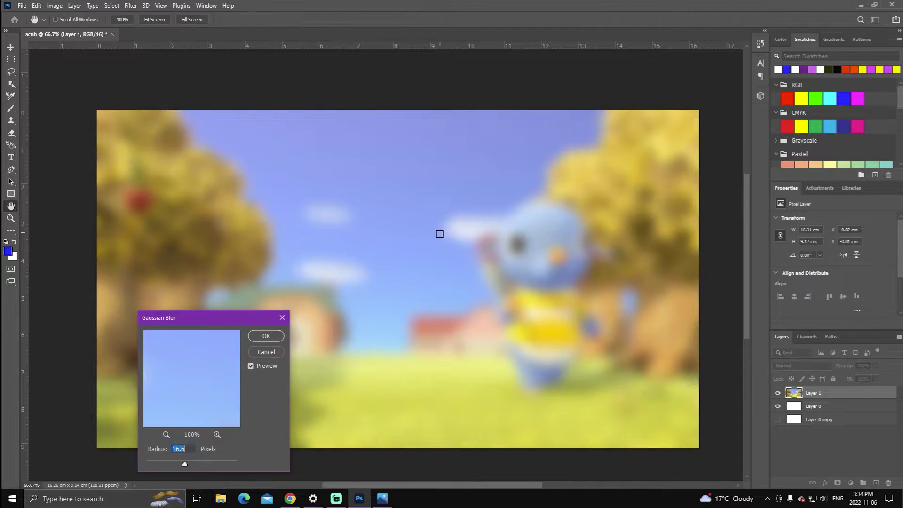
{"action": "left_click_drag", "start_coordinate": [186, 465], "coordinate": [179, 465]}
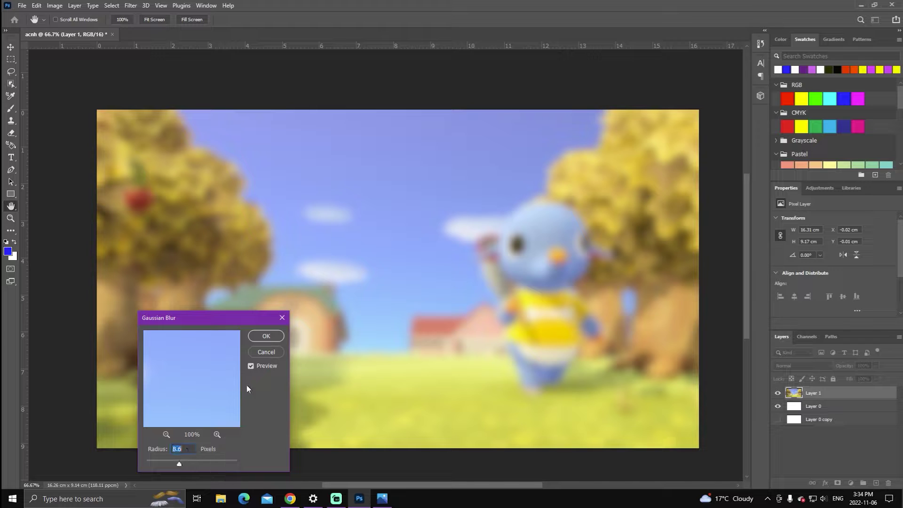
{"action": "left_click", "coordinate": [264, 335]}
{"action": "key", "text": "z"}
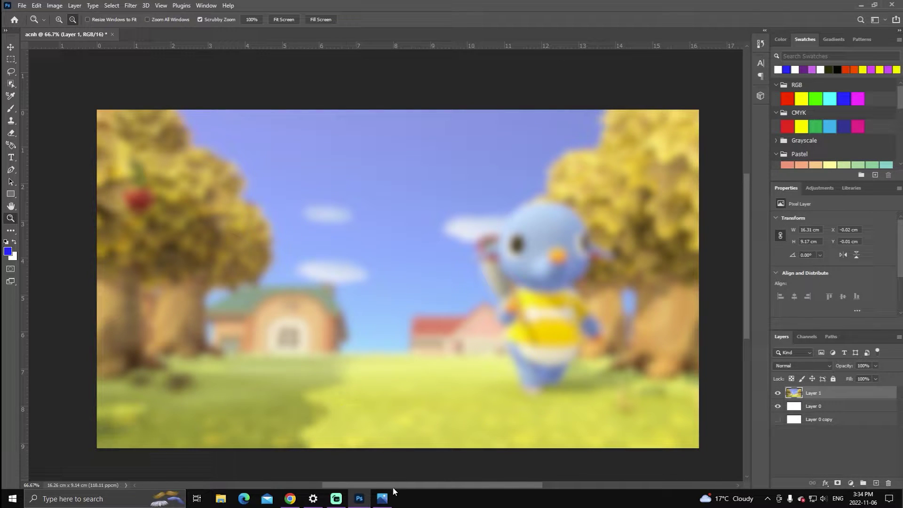
{"action": "left_click_drag", "start_coordinate": [391, 486], "coordinate": [396, 487]}
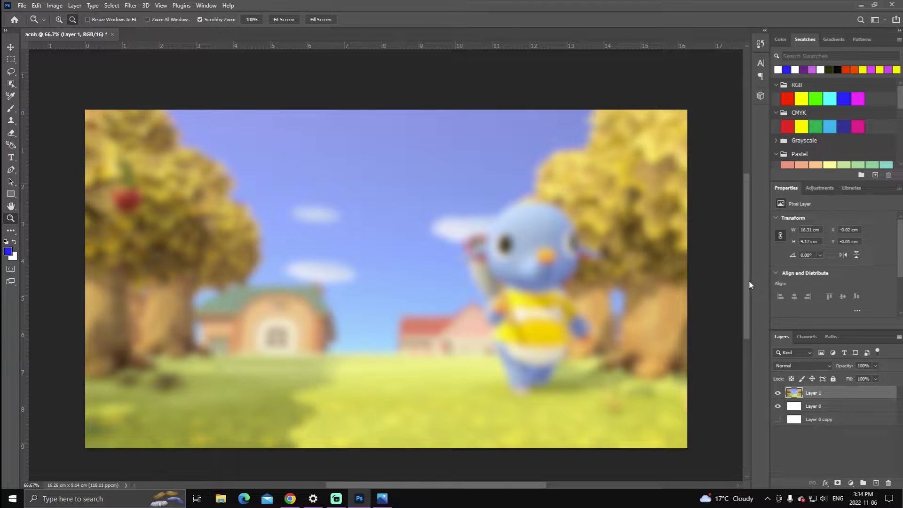
{"action": "left_click_drag", "start_coordinate": [750, 285], "coordinate": [750, 291]}
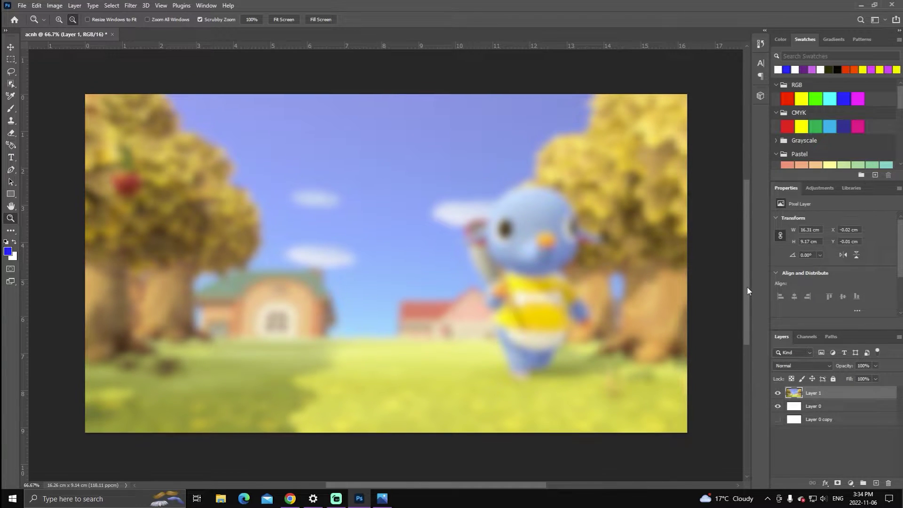
{"action": "double_click", "coordinate": [795, 396]}
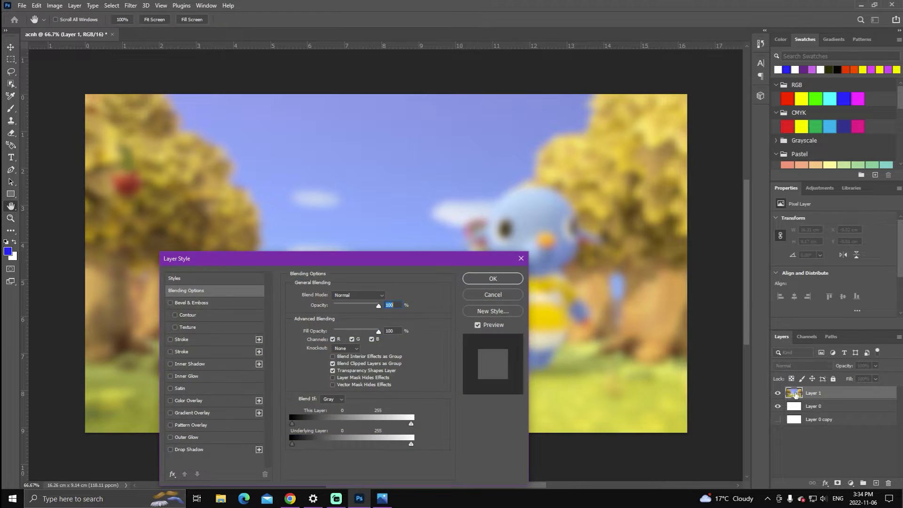
{"action": "left_click", "coordinate": [484, 297]}
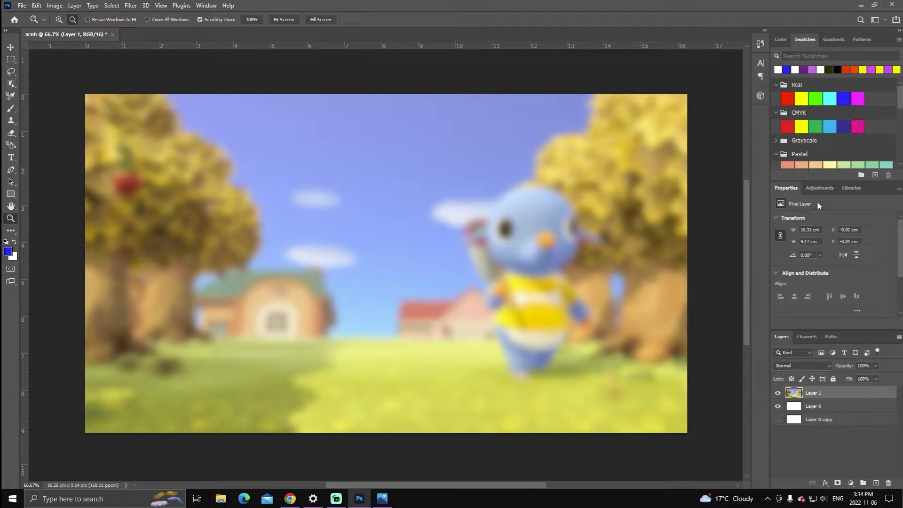
Display the set of adjustments that can be added to the document
{"action": "left_click", "coordinate": [814, 189]}
{"action": "left_click", "coordinate": [789, 189]}
{"action": "left_click", "coordinate": [815, 189]}
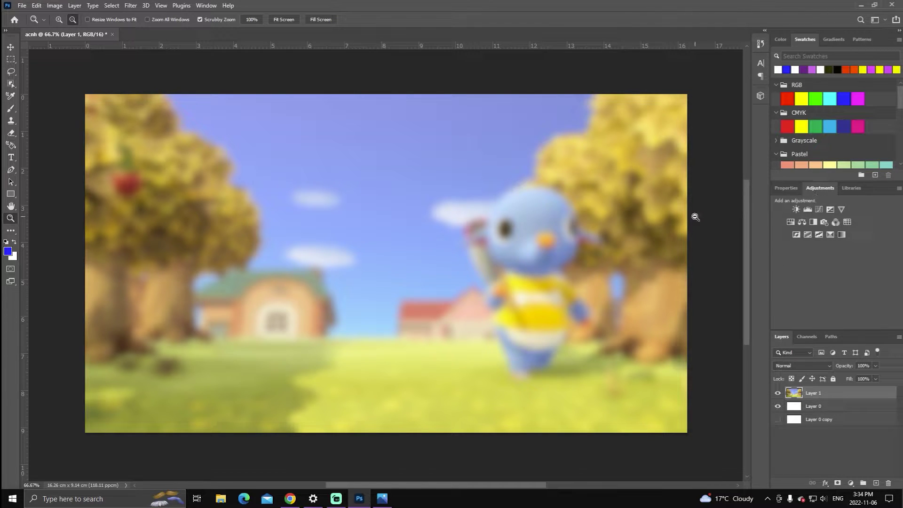
{"action": "left_click", "coordinate": [104, 6]}
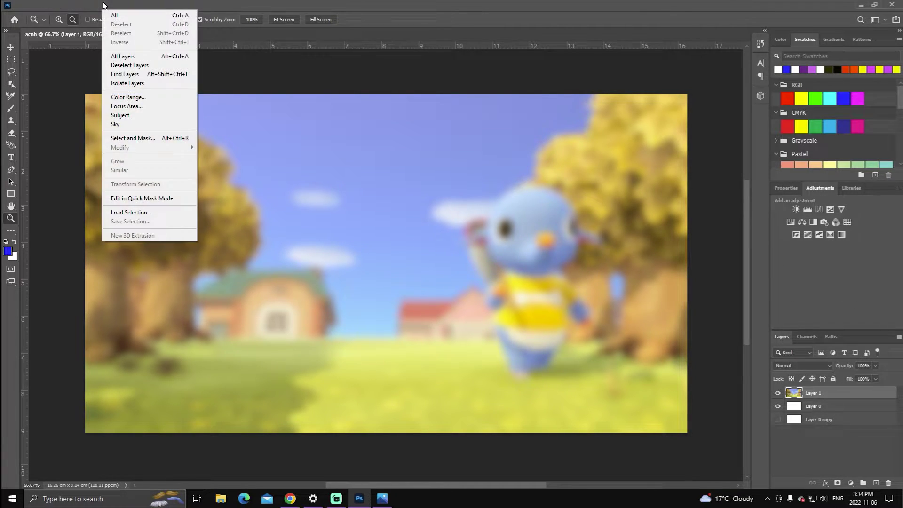
{"action": "mouse_move", "coordinate": [159, 6]}
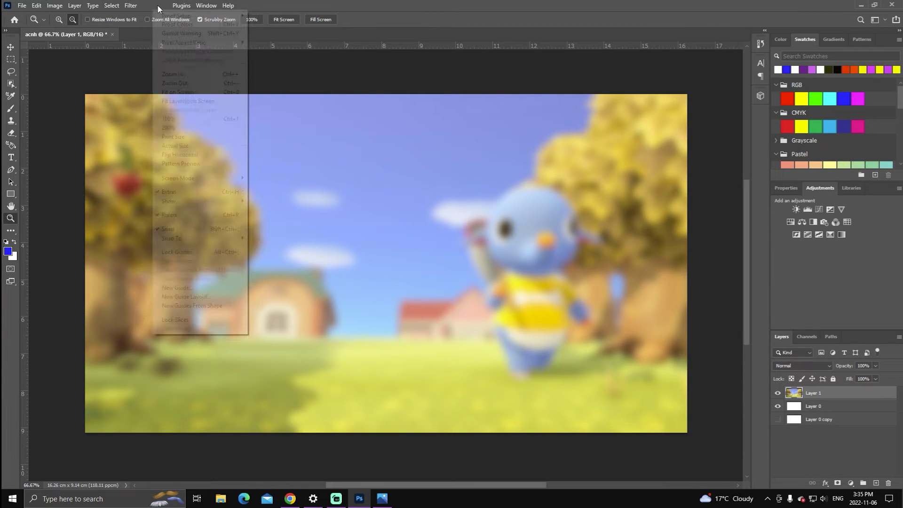
{"action": "mouse_move", "coordinate": [217, 5]}
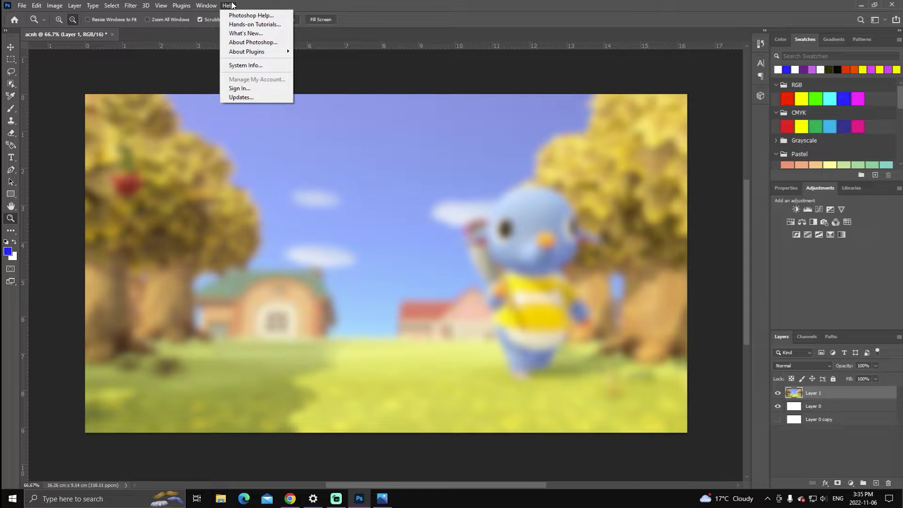
{"action": "mouse_move", "coordinate": [69, 5]}
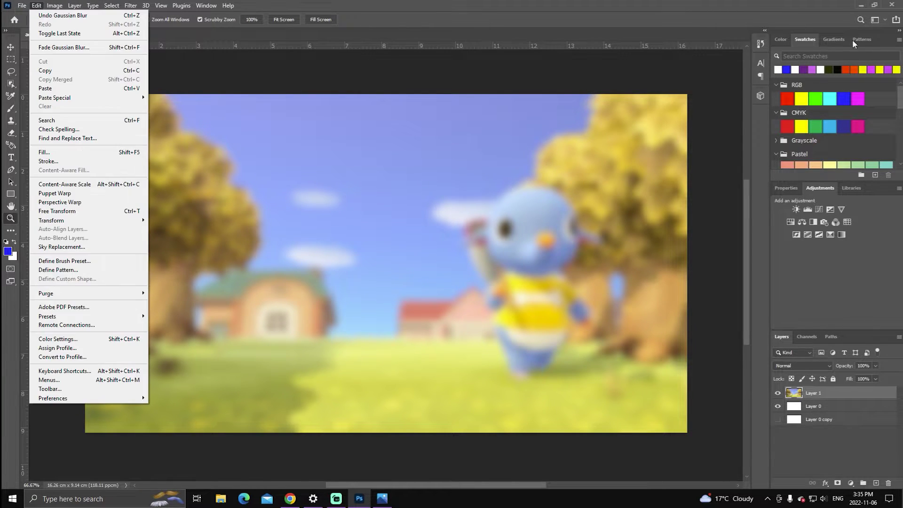
Search the program's tools and help for "adjust" and bring up the available adjustments from the results
{"action": "left_click", "coordinate": [858, 21]}
{"action": "left_click", "coordinate": [860, 21]}
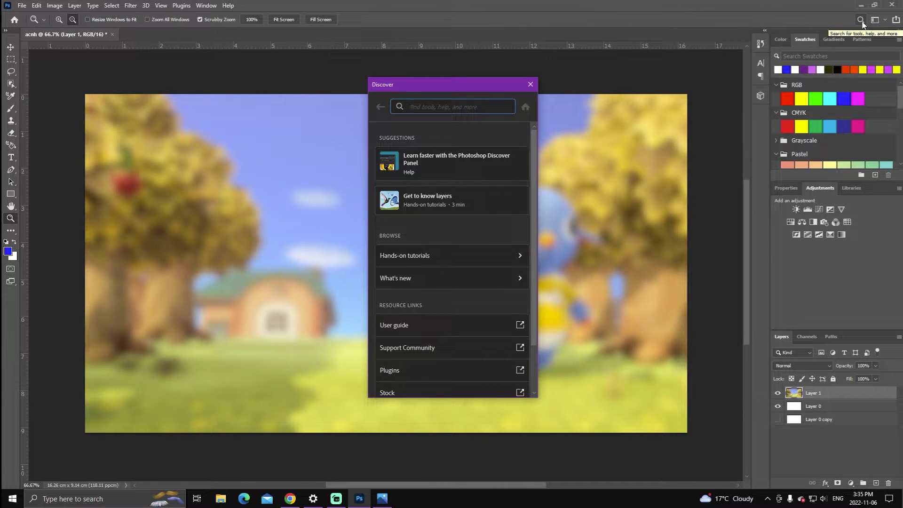
{"action": "type", "text": "a"}
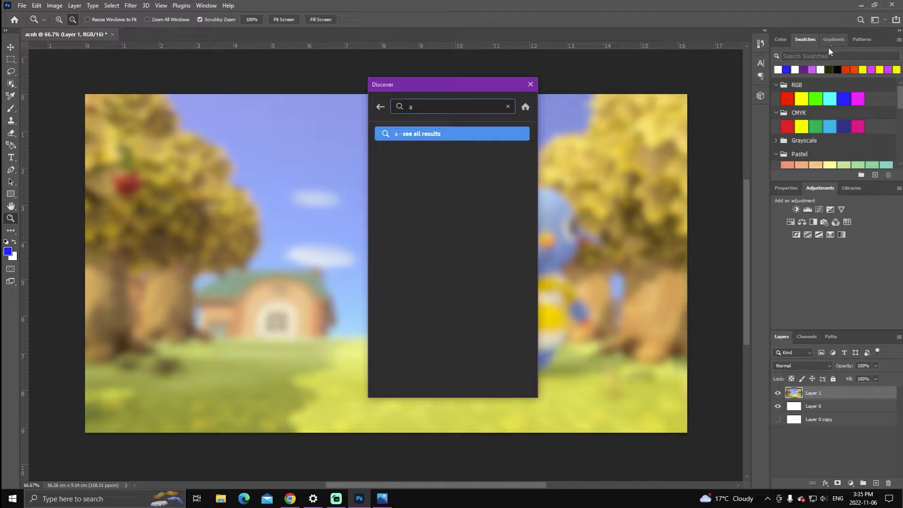
{"action": "type", "text": "djust"}
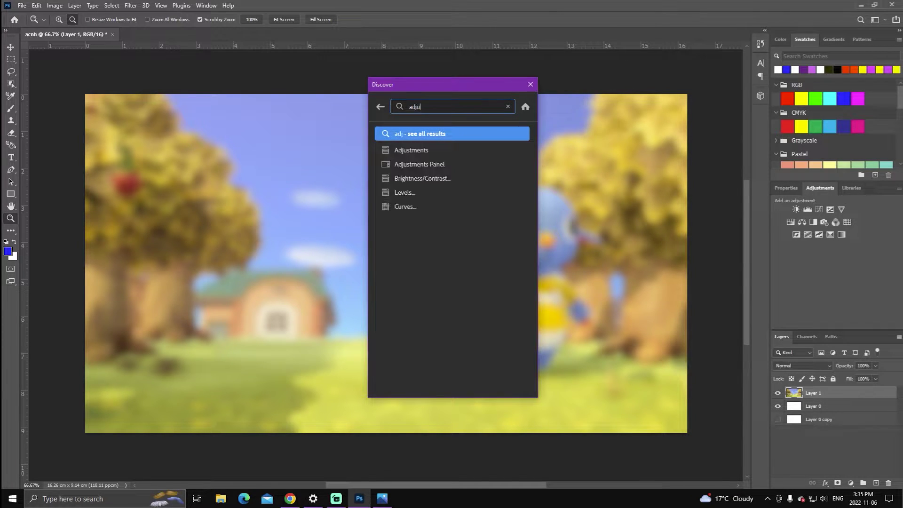
{"action": "left_click", "coordinate": [470, 164]}
{"action": "left_click", "coordinate": [861, 20]}
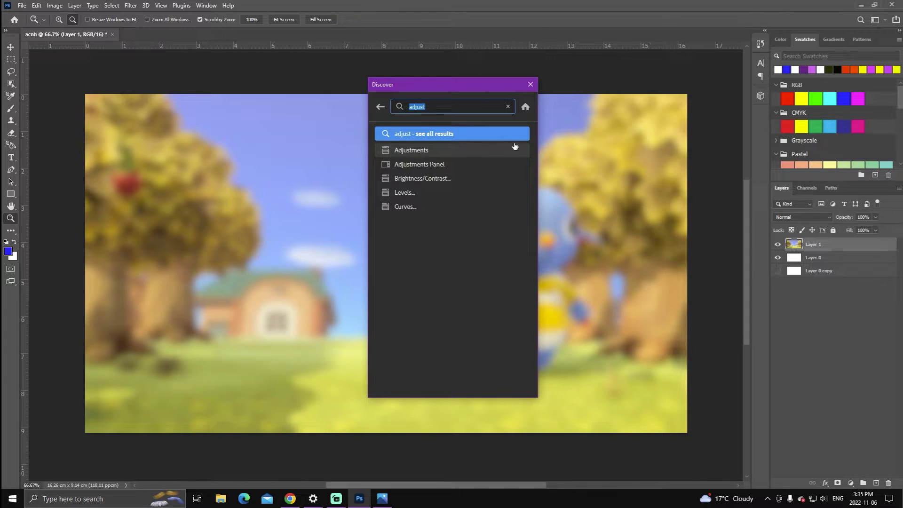
{"action": "left_click", "coordinate": [472, 150]}
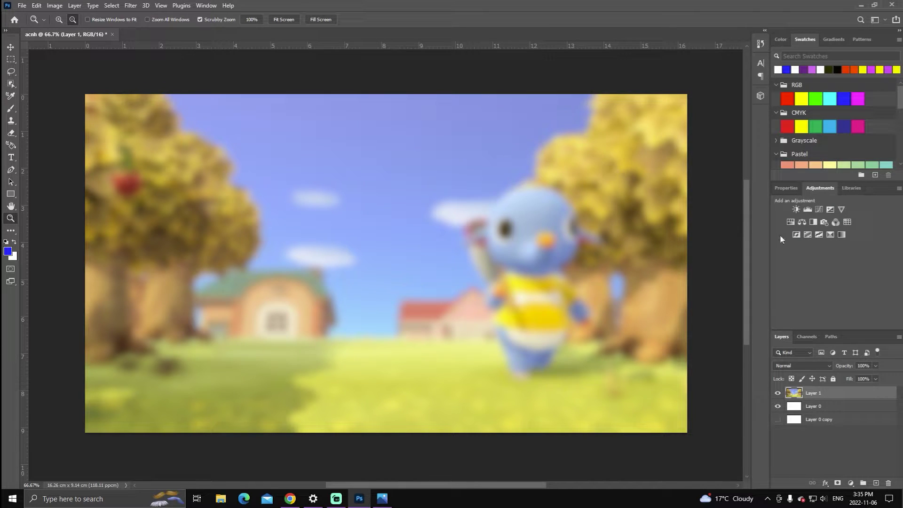
Add a Brightness/Contrast adjustment layer above the blurred screenshot on Layer 1
{"action": "left_click", "coordinate": [863, 53]}
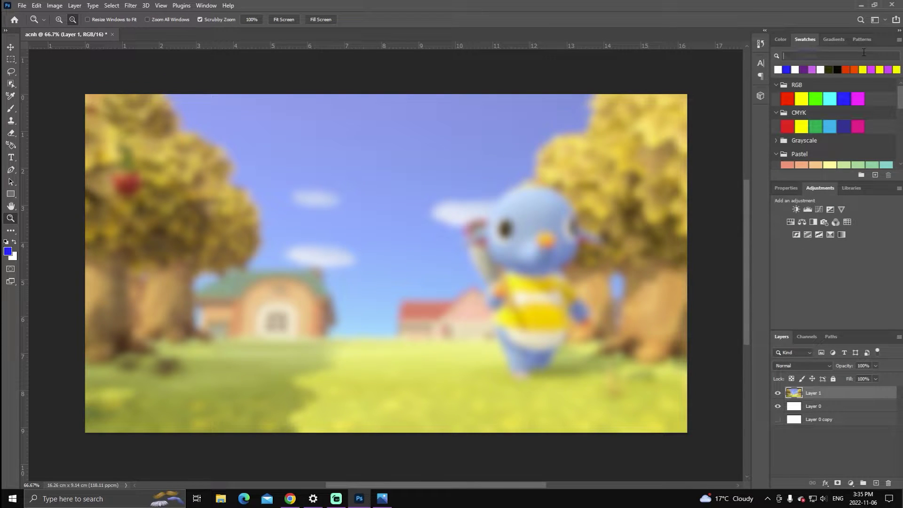
{"action": "left_click", "coordinate": [861, 20]}
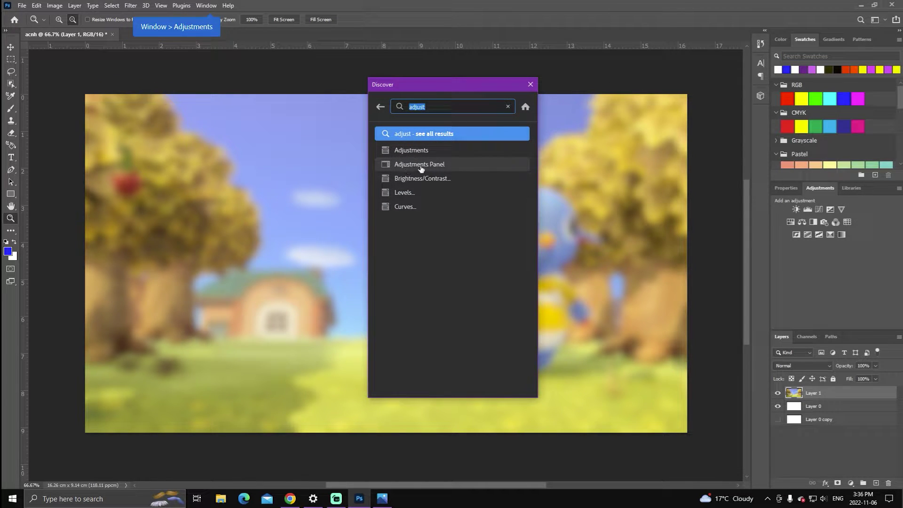
{"action": "left_click", "coordinate": [429, 165]}
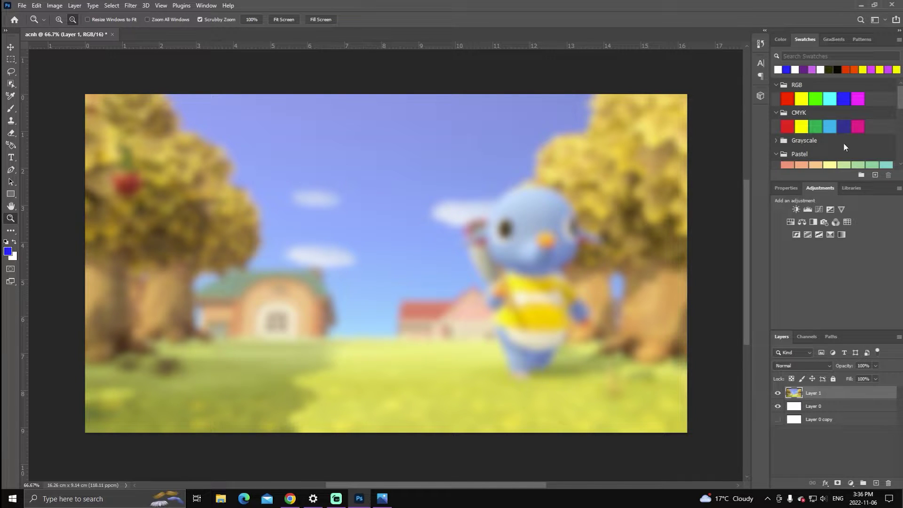
{"action": "left_click", "coordinate": [861, 20]}
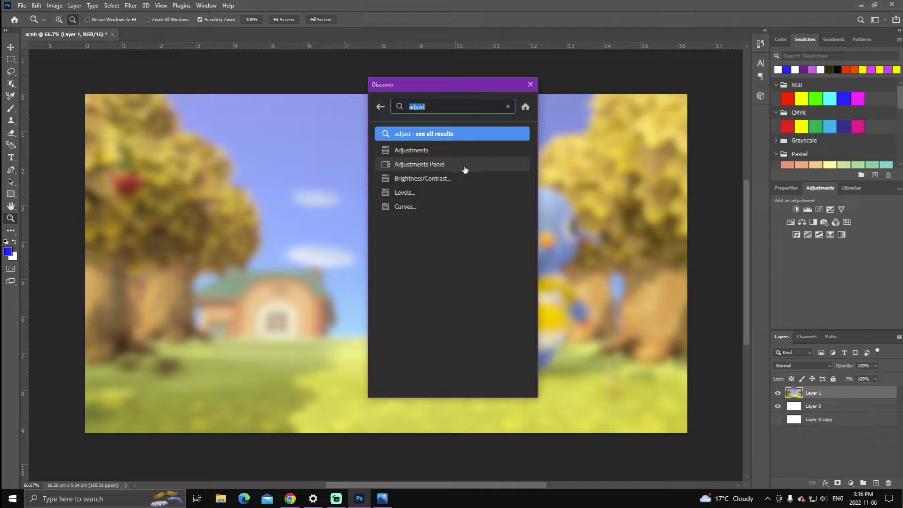
{"action": "left_click", "coordinate": [464, 168]}
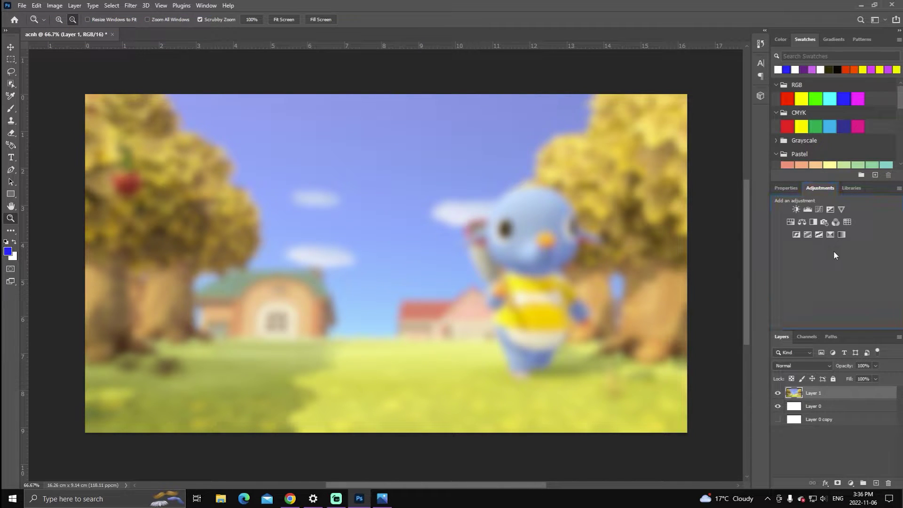
{"action": "left_click", "coordinate": [796, 210]}
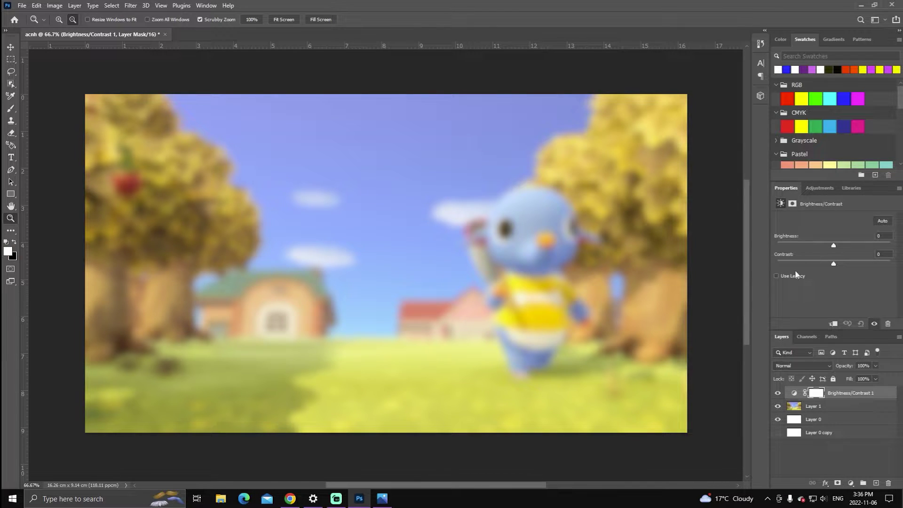
Turn on Use Legacy for the Brightness/Contrast adjustment and set brightness to -16 and contrast to 23
{"action": "left_click", "coordinate": [776, 277]}
{"action": "left_click_drag", "start_coordinate": [834, 244], "coordinate": [856, 269]}
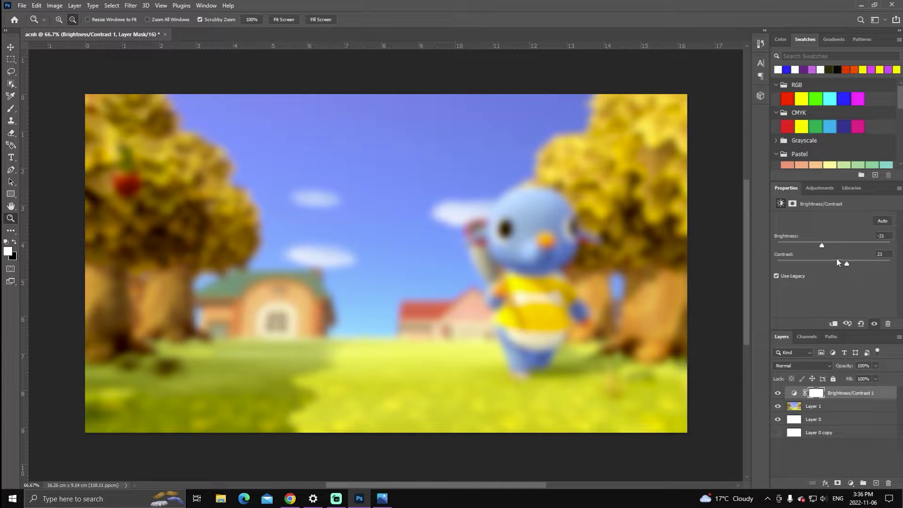
{"action": "left_click_drag", "start_coordinate": [828, 243], "coordinate": [826, 245]}
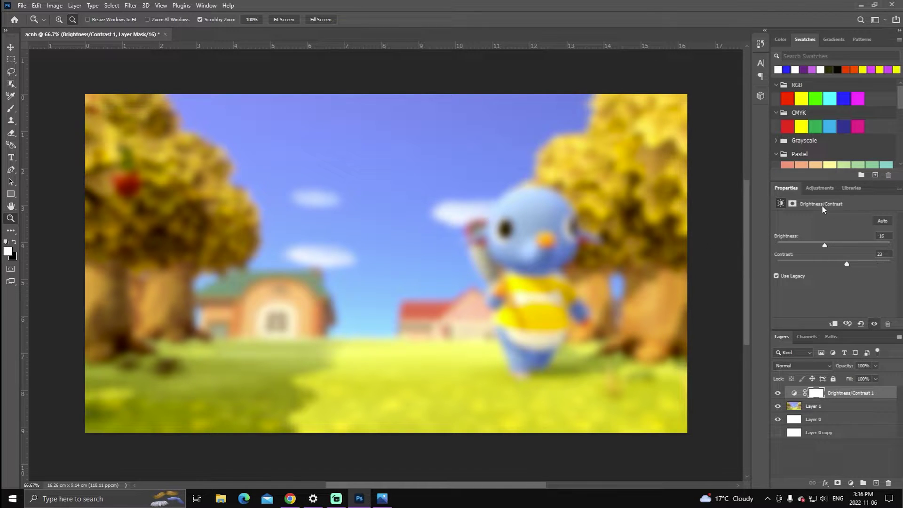
Add a Levels adjustment layer above the Brightness/Contrast layer and darken its midtones to 0.69
{"action": "left_click", "coordinate": [819, 188]}
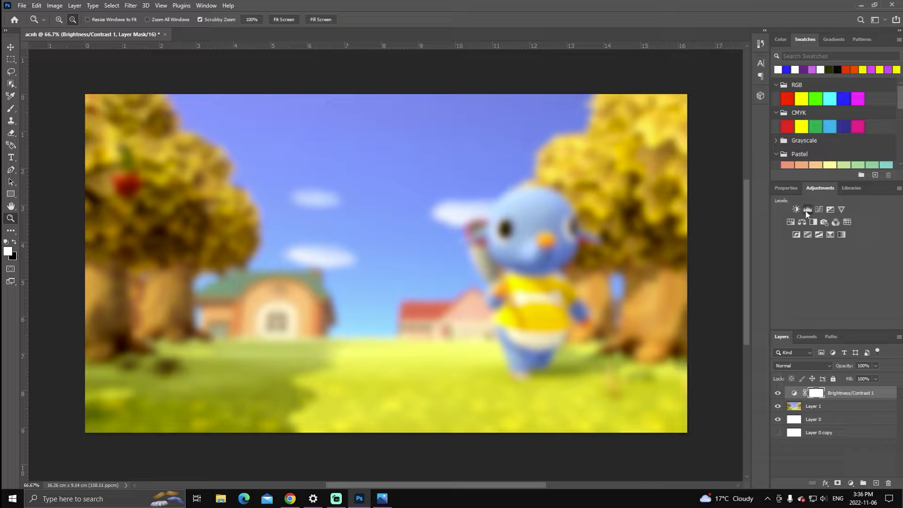
{"action": "left_click", "coordinate": [806, 212]}
{"action": "mouse_move", "coordinate": [891, 289]}
{"action": "left_mouse_down"}
{"action": "mouse_move", "coordinate": [853, 286]}
{"action": "mouse_move", "coordinate": [900, 281]}
{"action": "left_mouse_up"}
{"action": "left_click_drag", "start_coordinate": [843, 291], "coordinate": [856, 291]}
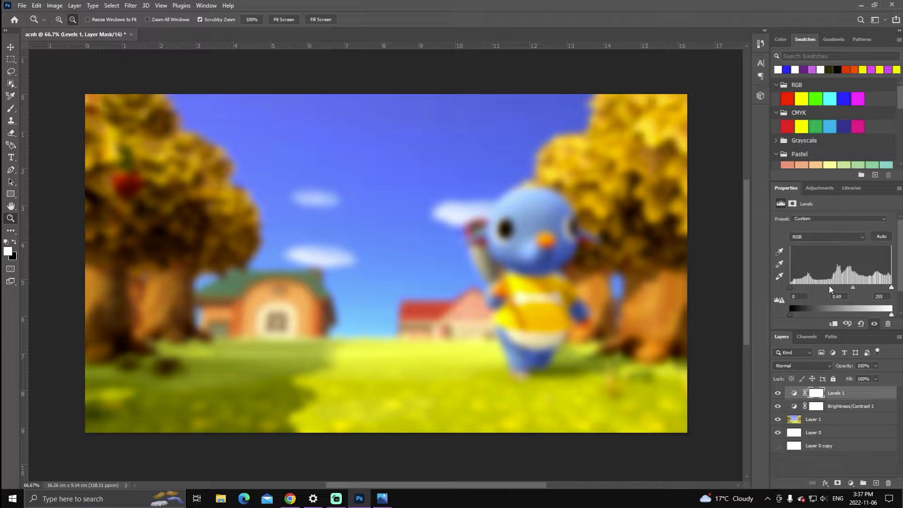
Add a Curves adjustment layer on top and pull the RGB curve's white end point inward and slightly down
{"action": "left_click", "coordinate": [820, 189]}
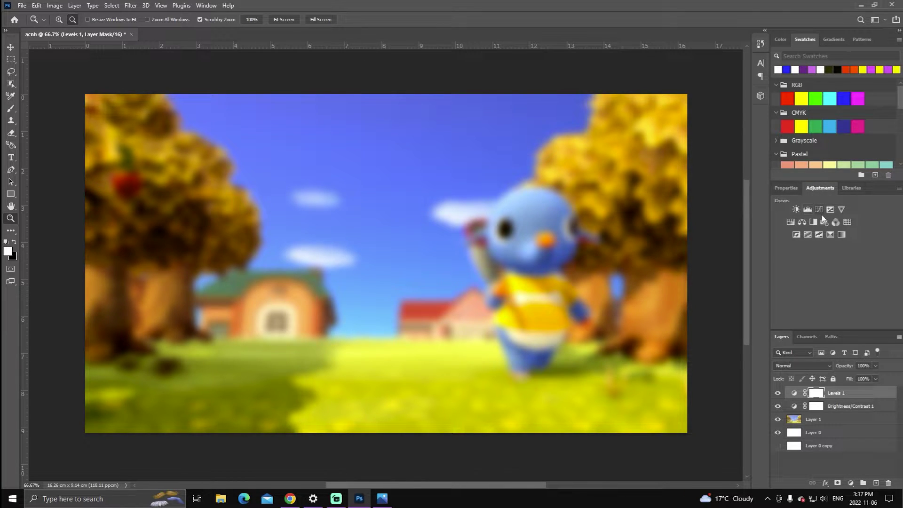
{"action": "left_click", "coordinate": [820, 211]}
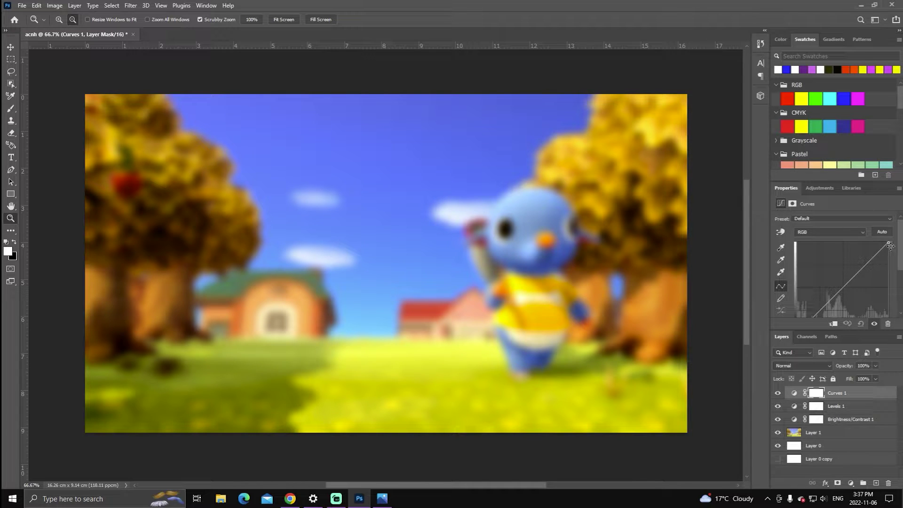
{"action": "mouse_move", "coordinate": [889, 243]}
{"action": "left_mouse_down"}
{"action": "mouse_move", "coordinate": [879, 260]}
{"action": "mouse_move", "coordinate": [875, 253]}
{"action": "left_mouse_up"}
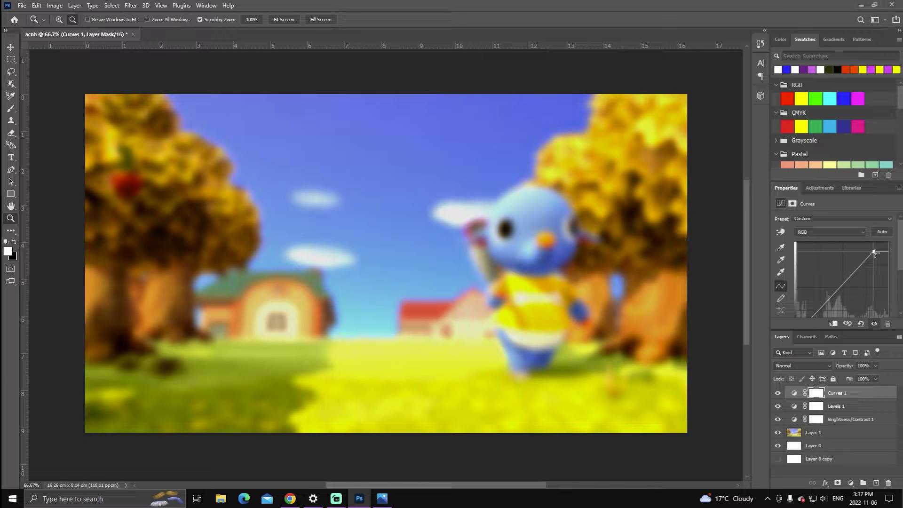
Add an Exposure adjustment layer with exposure -0.11, a slightly negative offset and gamma correction of about 1.13
{"action": "left_click", "coordinate": [819, 189]}
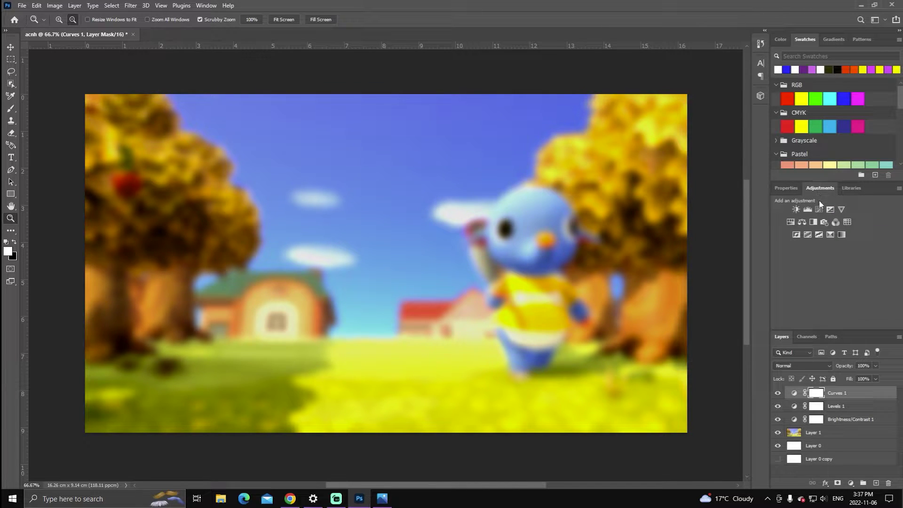
{"action": "left_click", "coordinate": [830, 210]}
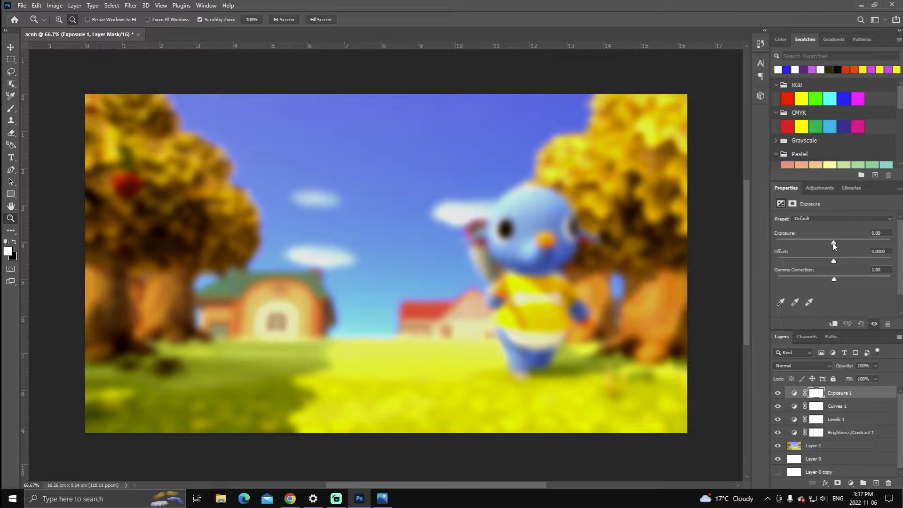
{"action": "mouse_move", "coordinate": [834, 245]}
{"action": "left_mouse_down"}
{"action": "mouse_move", "coordinate": [849, 244]}
{"action": "mouse_move", "coordinate": [833, 246]}
{"action": "left_mouse_up"}
{"action": "left_click_drag", "start_coordinate": [833, 263], "coordinate": [831, 286]}
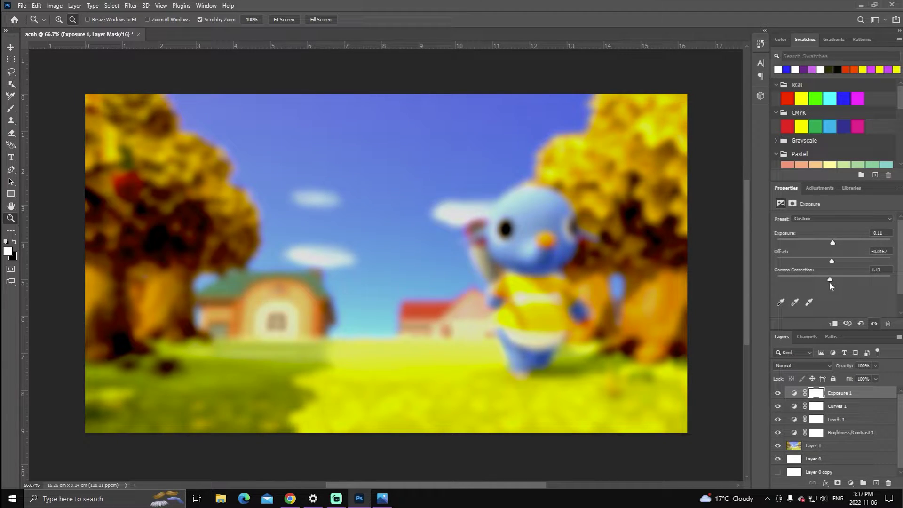
{"action": "left_click", "coordinate": [830, 282]}
{"action": "left_click", "coordinate": [831, 262]}
{"action": "left_click_drag", "start_coordinate": [835, 263], "coordinate": [832, 266]}
Add a Hue/Saturation adjustment layer above the Exposure layer and set the master hue to -4
{"action": "left_click", "coordinate": [819, 188]}
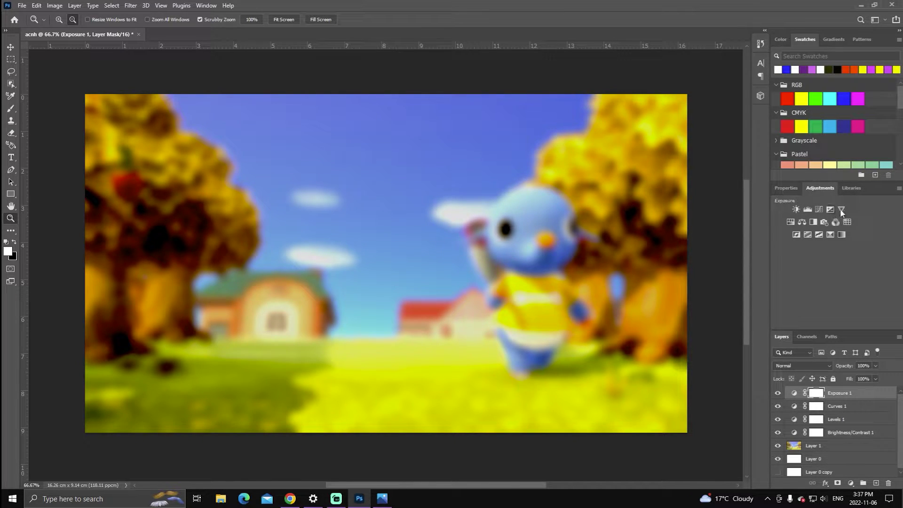
{"action": "left_click", "coordinate": [791, 222]}
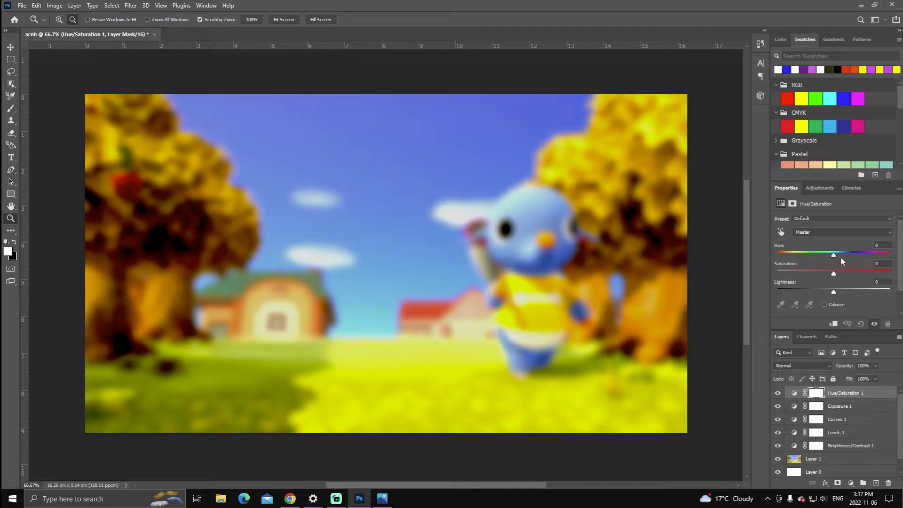
{"action": "mouse_move", "coordinate": [834, 255]}
{"action": "left_mouse_down"}
{"action": "mouse_move", "coordinate": [819, 257]}
{"action": "mouse_move", "coordinate": [893, 259]}
{"action": "mouse_move", "coordinate": [832, 258]}
{"action": "left_mouse_up"}
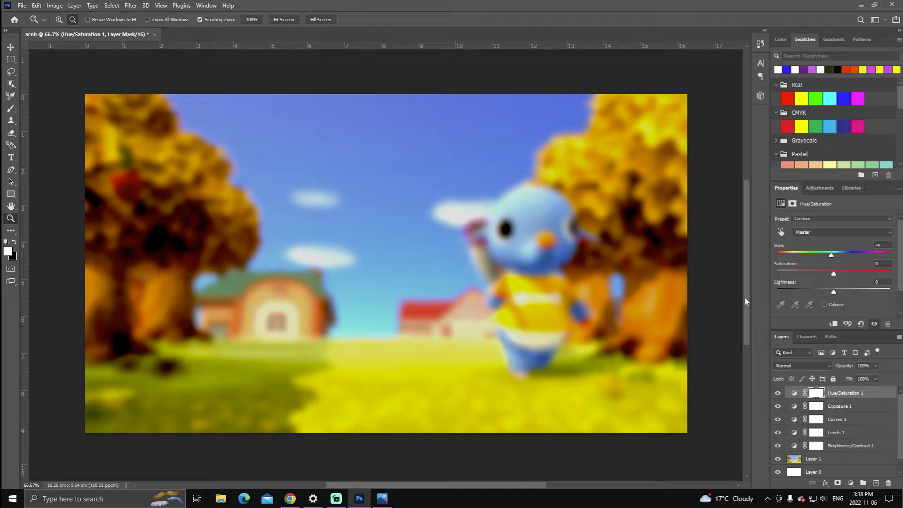
Add a Photo Filter adjustment layer with 28% density and the custom orange color eb9b2a
{"action": "left_click", "coordinate": [804, 188]}
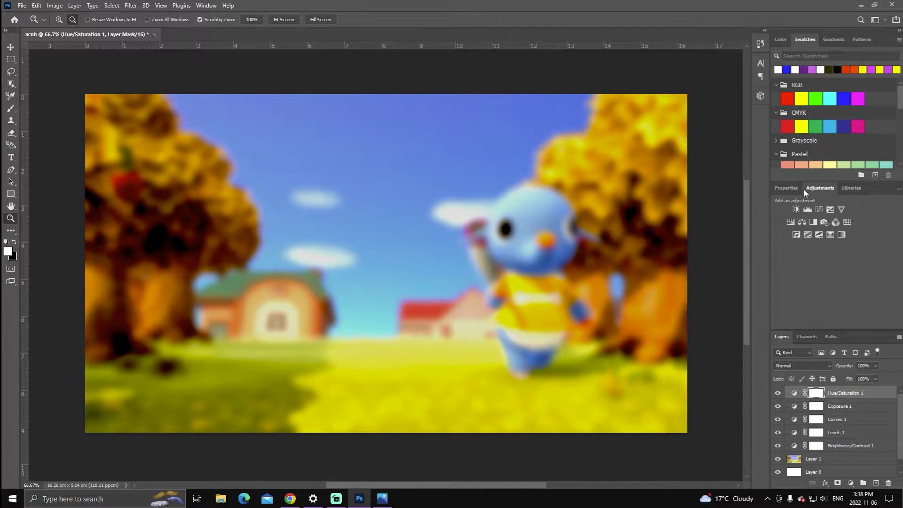
{"action": "left_click", "coordinate": [824, 223]}
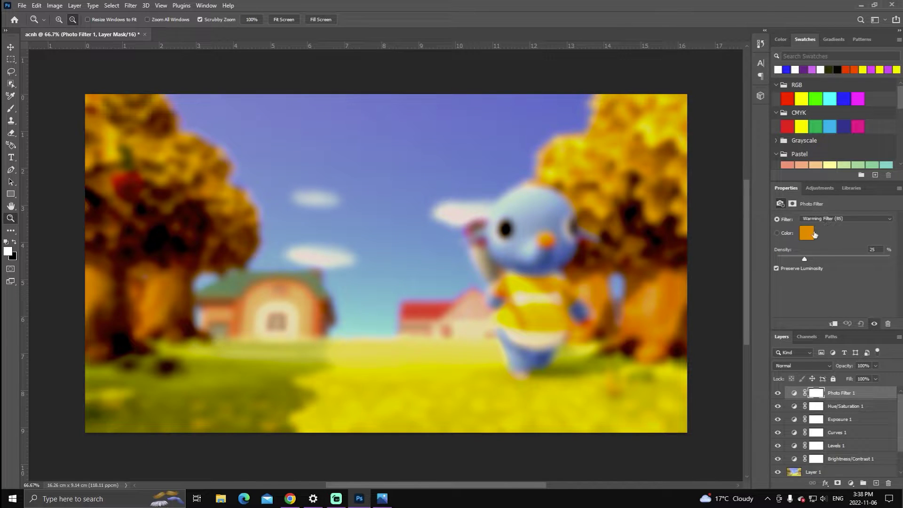
{"action": "mouse_move", "coordinate": [805, 259]}
{"action": "left_mouse_down"}
{"action": "mouse_move", "coordinate": [838, 262]}
{"action": "mouse_move", "coordinate": [808, 261]}
{"action": "left_mouse_up"}
{"action": "left_click", "coordinate": [810, 230]}
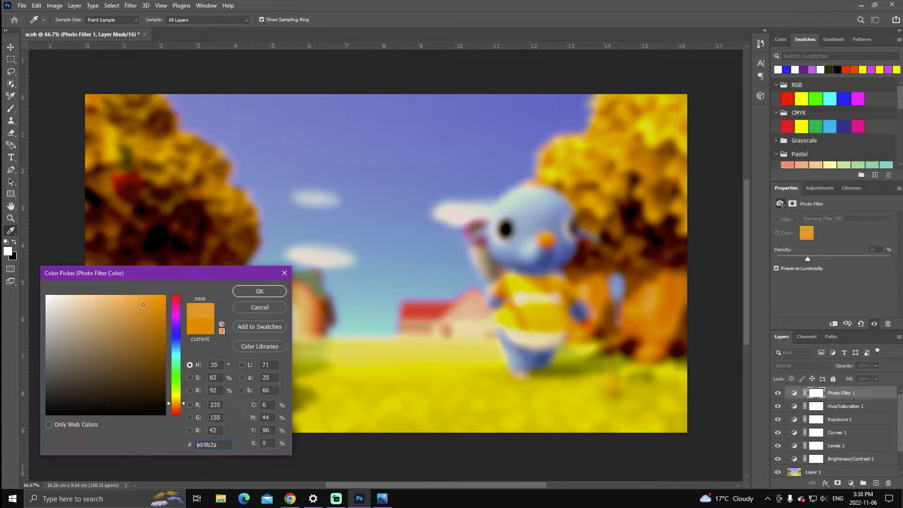
{"action": "left_click", "coordinate": [260, 292]}
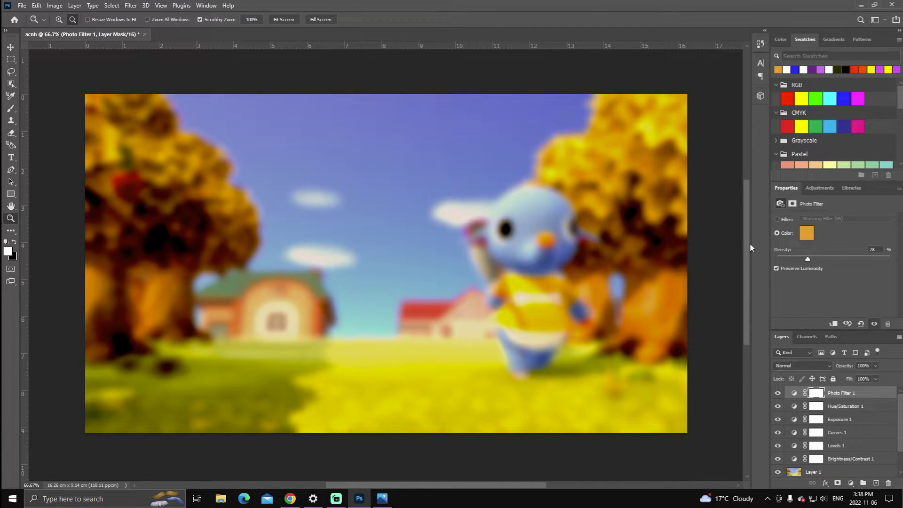
Try a Threshold adjustment layer above the Photo Filter layer, and delete it
{"action": "left_click", "coordinate": [812, 188]}
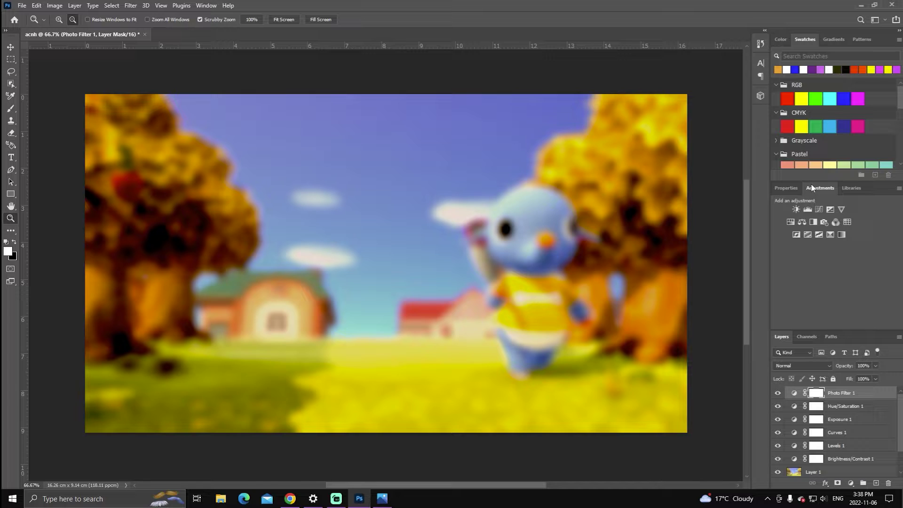
{"action": "left_click", "coordinate": [819, 234]}
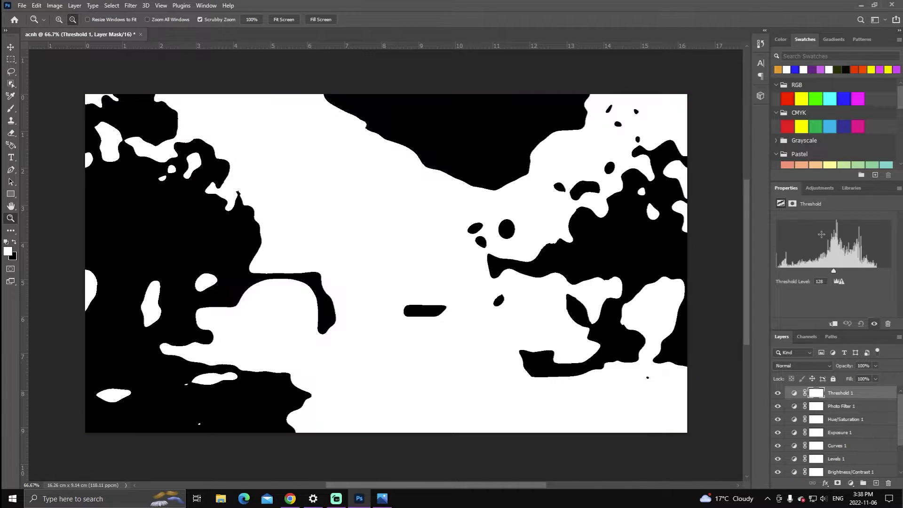
{"action": "right_click", "coordinate": [846, 393]}
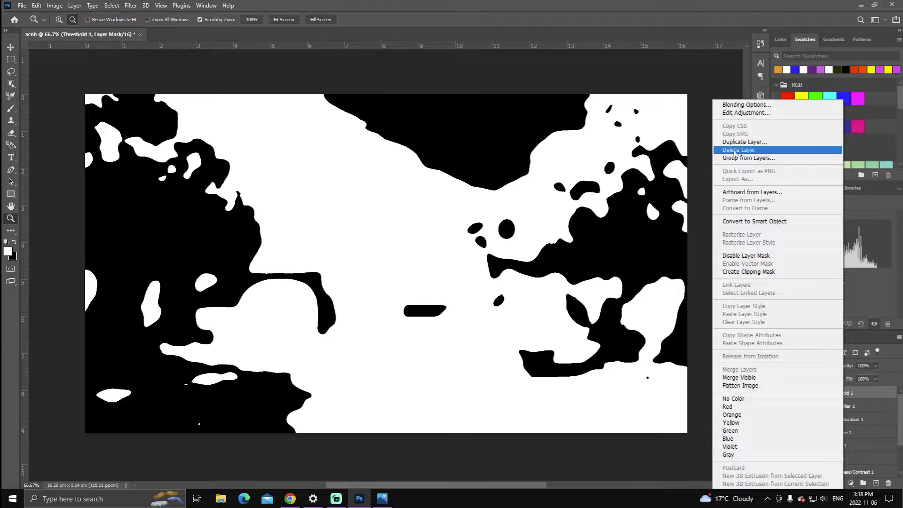
{"action": "left_click", "coordinate": [741, 150]}
{"action": "left_click", "coordinate": [424, 185]}
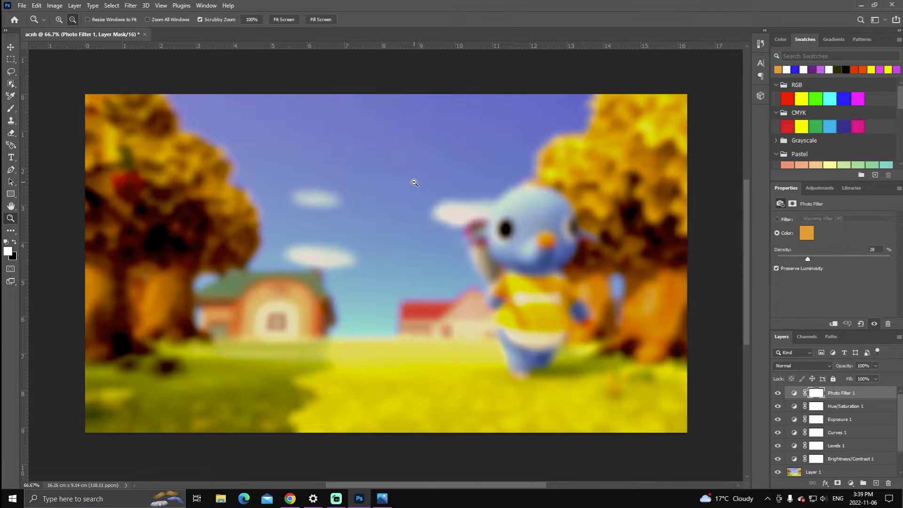
Add a Channel Mixer and a Selective Color adjustment layer above the Photo Filter layer, keeping their default settings
{"action": "left_click", "coordinate": [824, 188]}
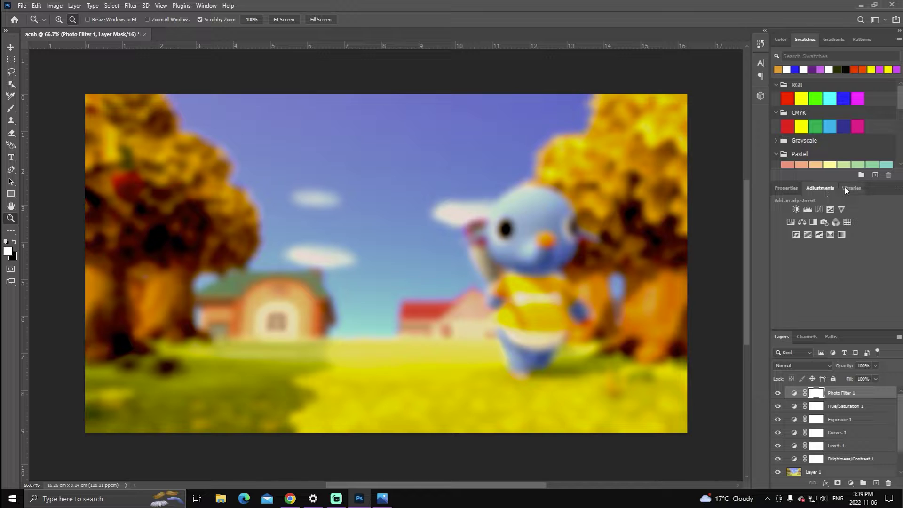
{"action": "left_click", "coordinate": [836, 222]}
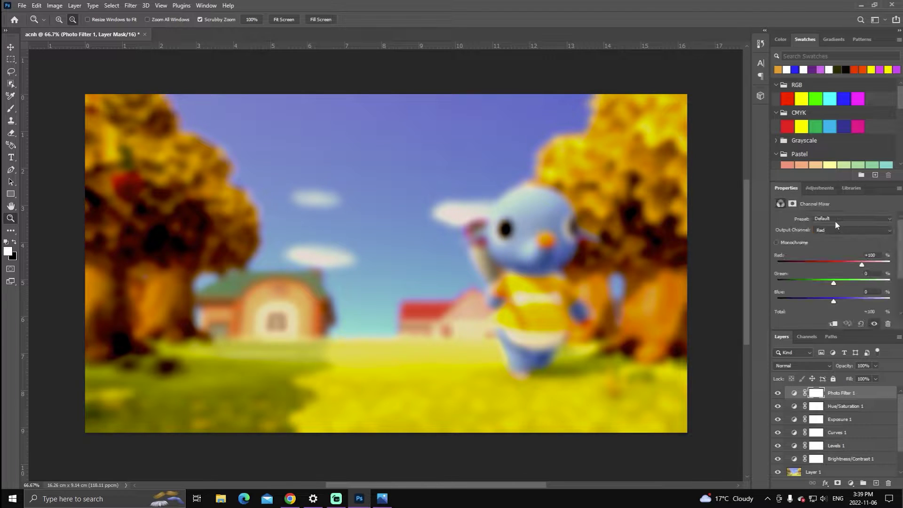
{"action": "left_click", "coordinate": [814, 188]}
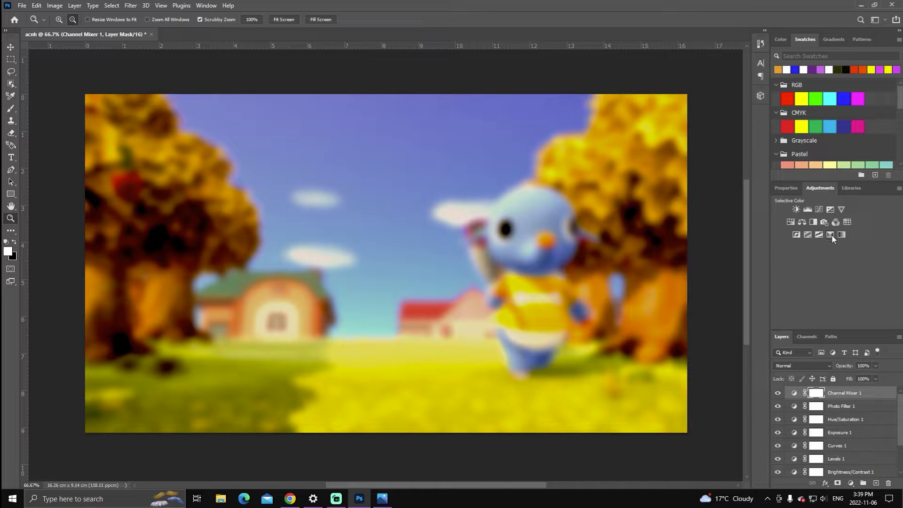
{"action": "left_click", "coordinate": [832, 235]}
{"action": "left_click", "coordinate": [807, 187]}
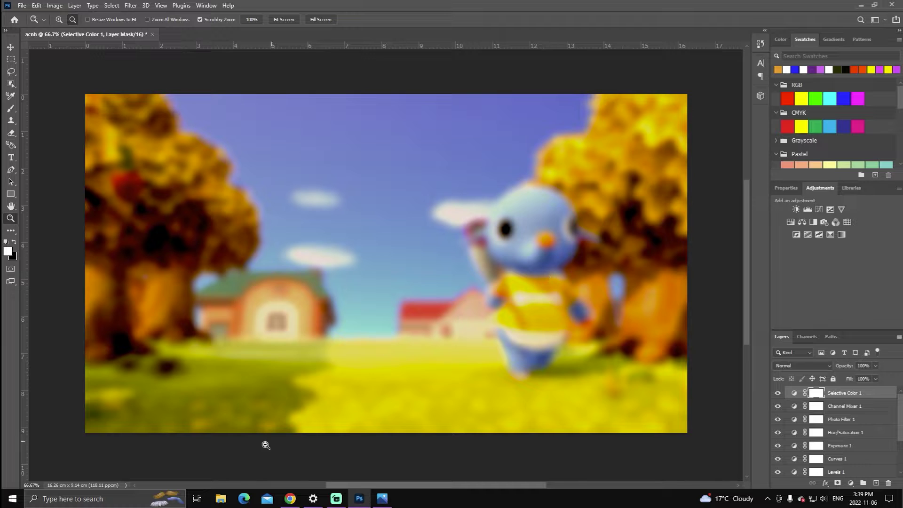
{"action": "left_click", "coordinate": [330, 502]}
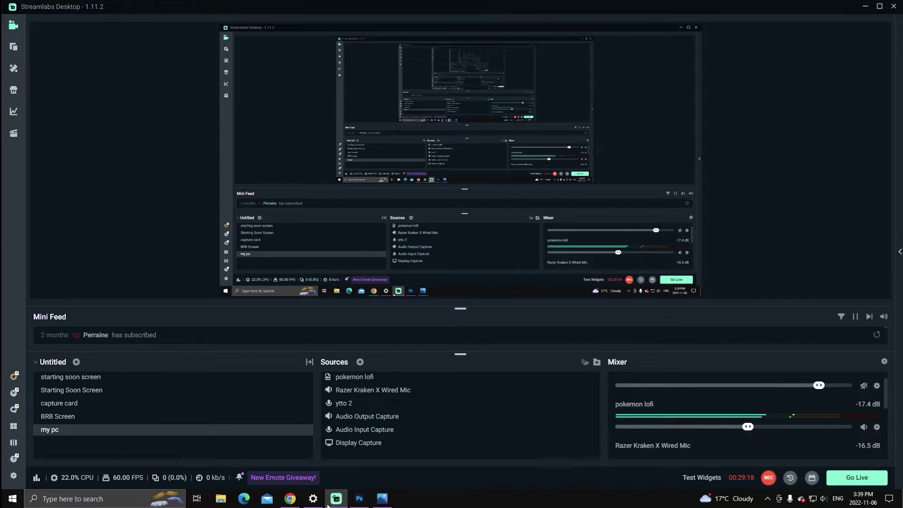
{"action": "left_click", "coordinate": [329, 502]}
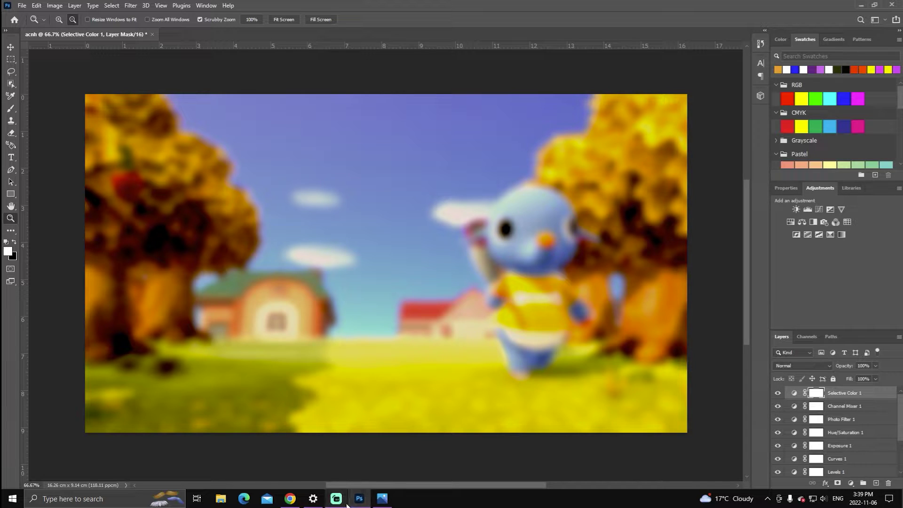
{"action": "mouse_move", "coordinate": [346, 505]}
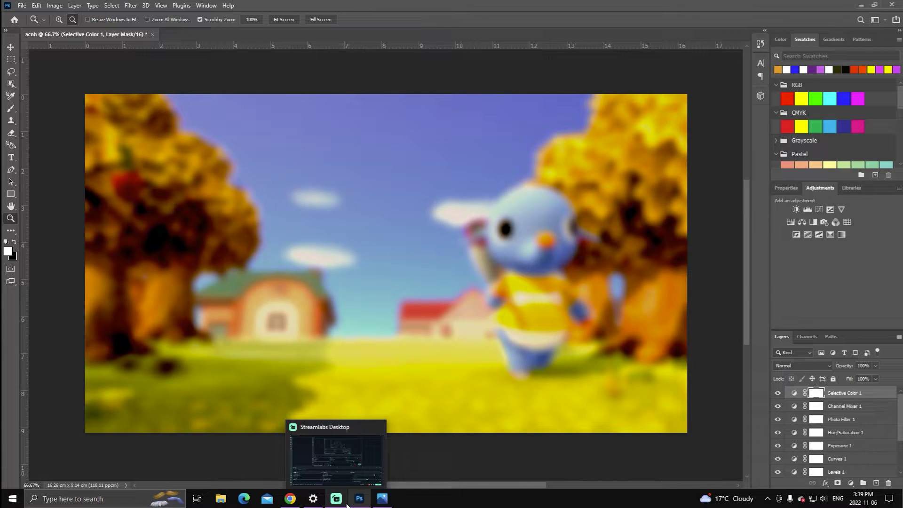
{"action": "left_click", "coordinate": [346, 505]}
{"action": "left_click", "coordinate": [344, 505]}
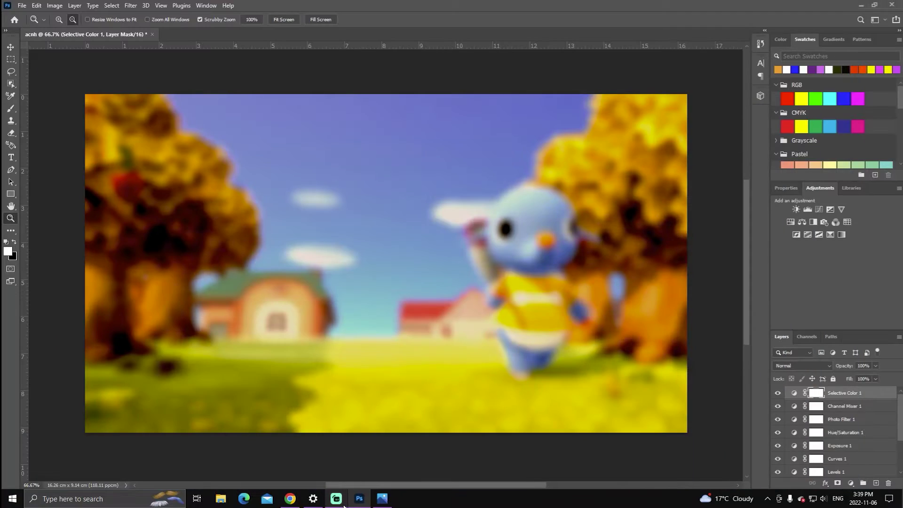
Switch to the Canva design and try adding the uploaded picture of the villager in the black spiderweb shirt
{"action": "left_click", "coordinate": [290, 499]}
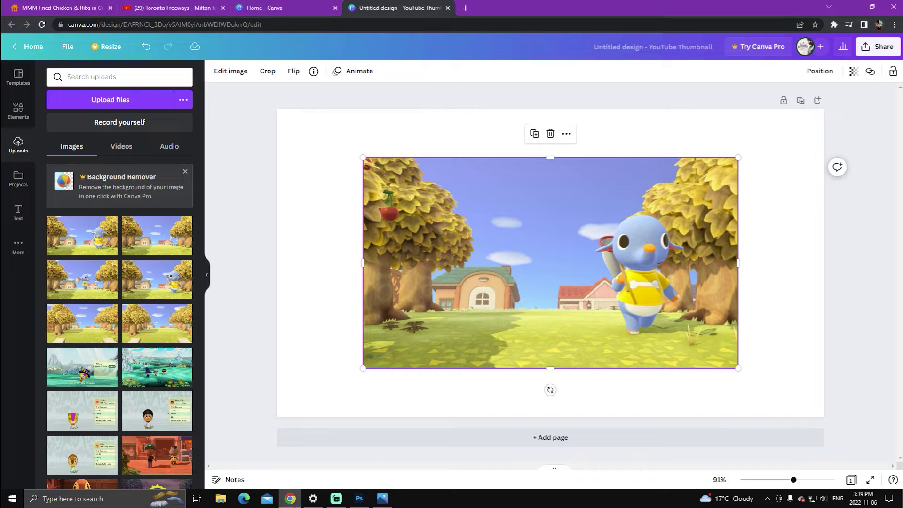
{"action": "scroll", "coordinate": [136, 412], "scroll_direction": "down", "scroll_amount": 10}
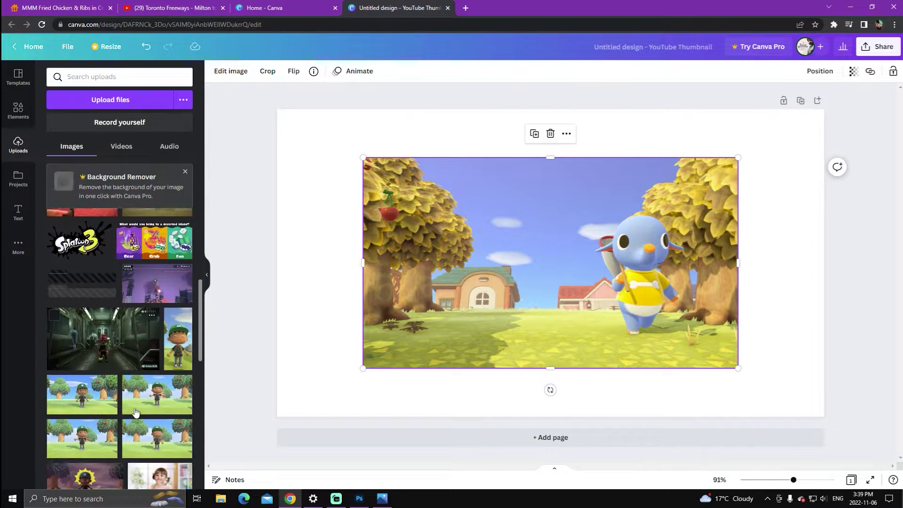
{"action": "scroll", "coordinate": [136, 412], "scroll_direction": "down", "scroll_amount": 4}
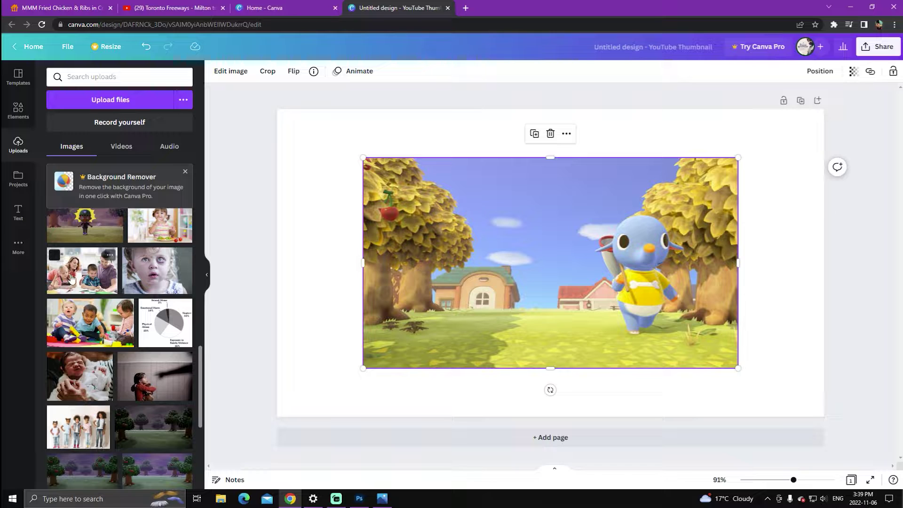
{"action": "scroll", "coordinate": [99, 288], "scroll_direction": "down", "scroll_amount": 6}
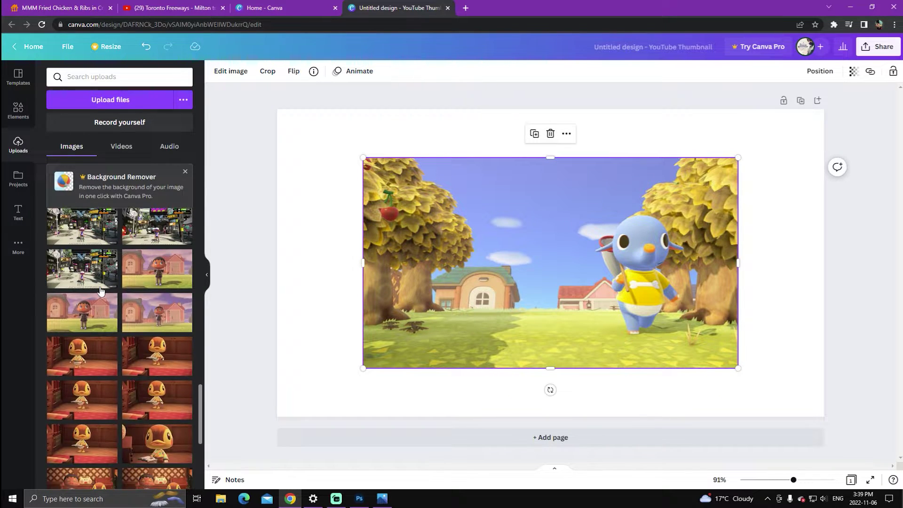
{"action": "left_click", "coordinate": [183, 263]}
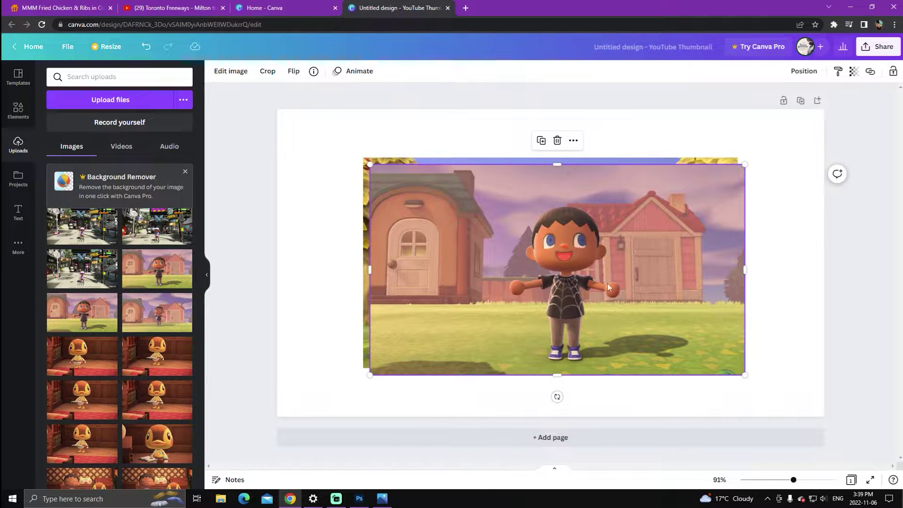
{"action": "left_click_drag", "start_coordinate": [542, 272], "coordinate": [527, 275]}
{"action": "right_click", "coordinate": [527, 274]}
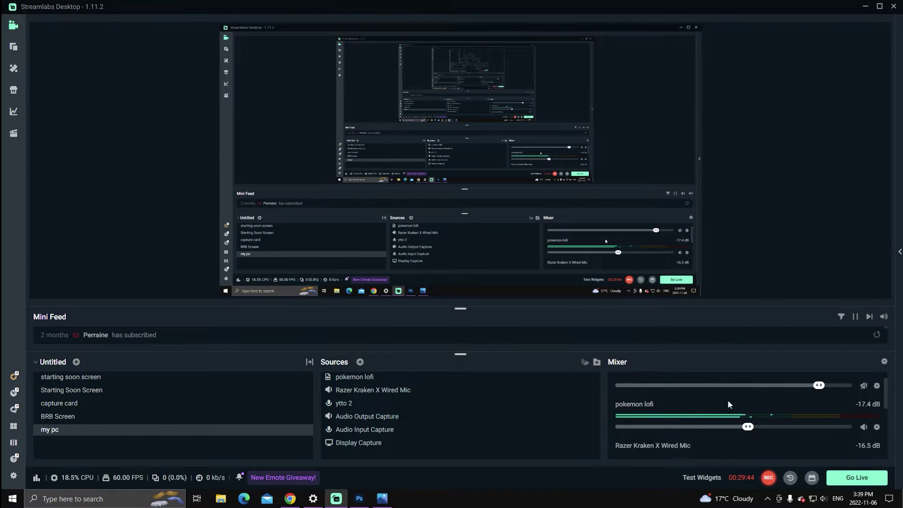
{"action": "scroll", "coordinate": [792, 415], "scroll_direction": "down", "scroll_amount": 3}
{"action": "scroll", "coordinate": [805, 424], "scroll_direction": "up", "scroll_amount": 5}
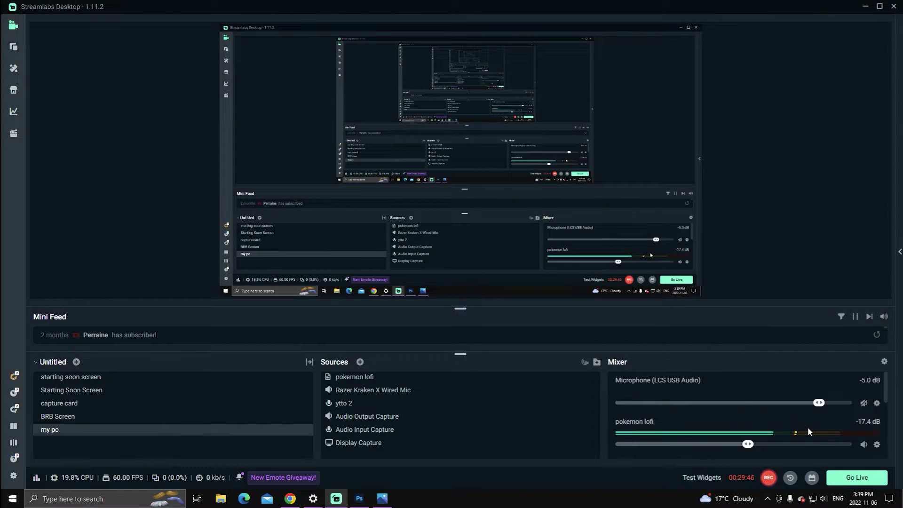
{"action": "scroll", "coordinate": [809, 427], "scroll_direction": "down", "scroll_amount": 4}
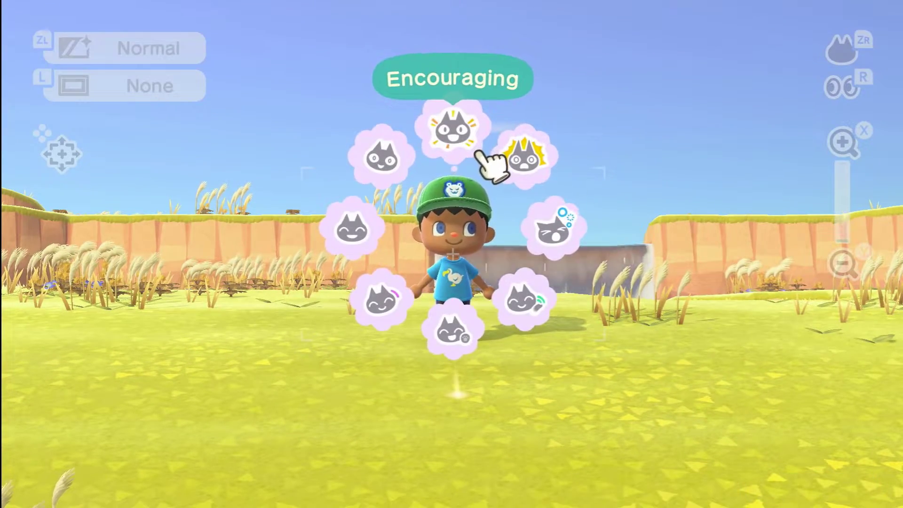
Give the character the Happiness reaction, zoom the camera in fully and take a photo with the Normal filter and no frame
{"action": "left_click", "coordinate": [373, 253]}
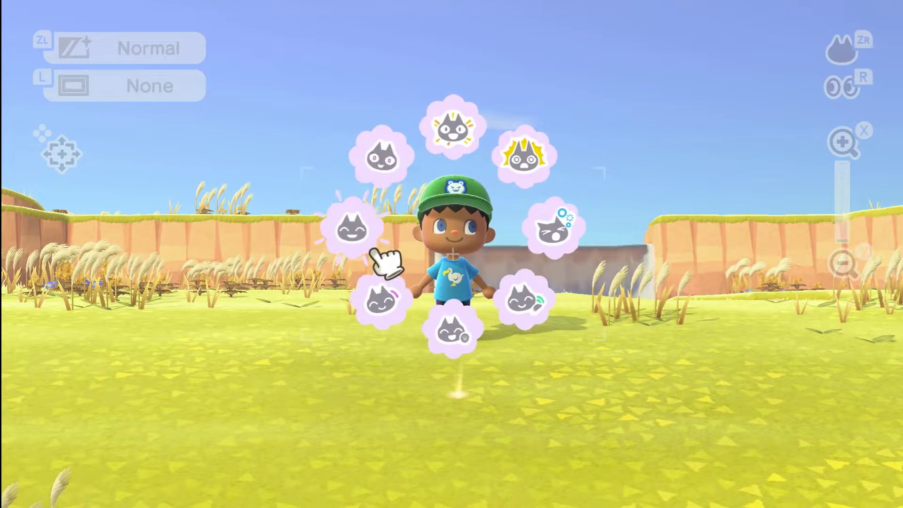
{"action": "key", "text": "x"}
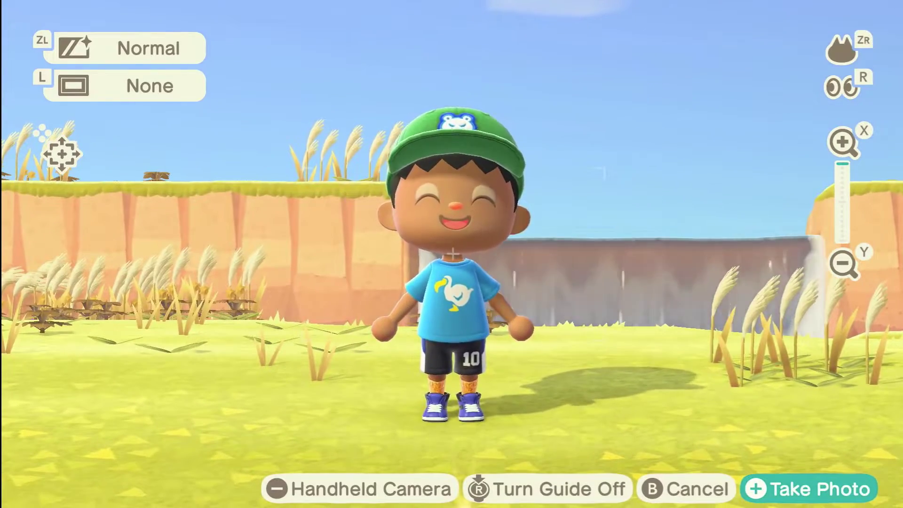
{"action": "key", "text": "z"}
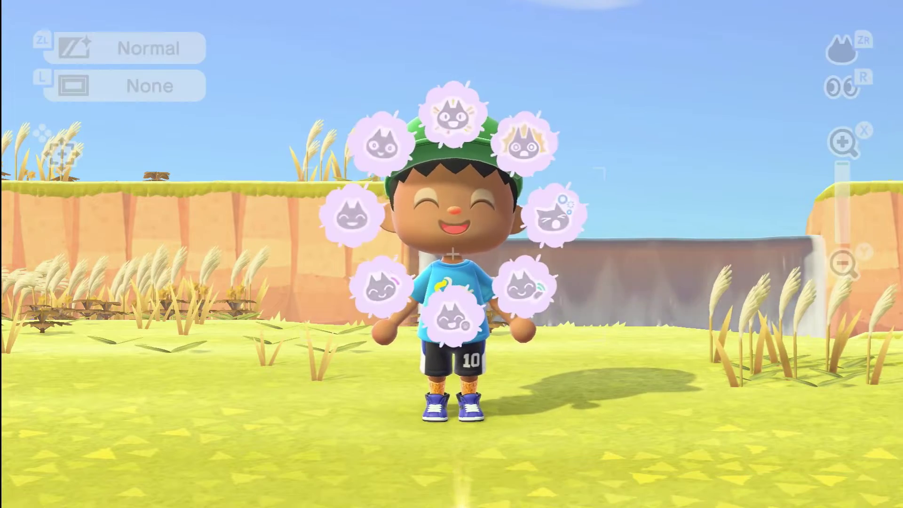
{"action": "left_click", "coordinate": [387, 228]}
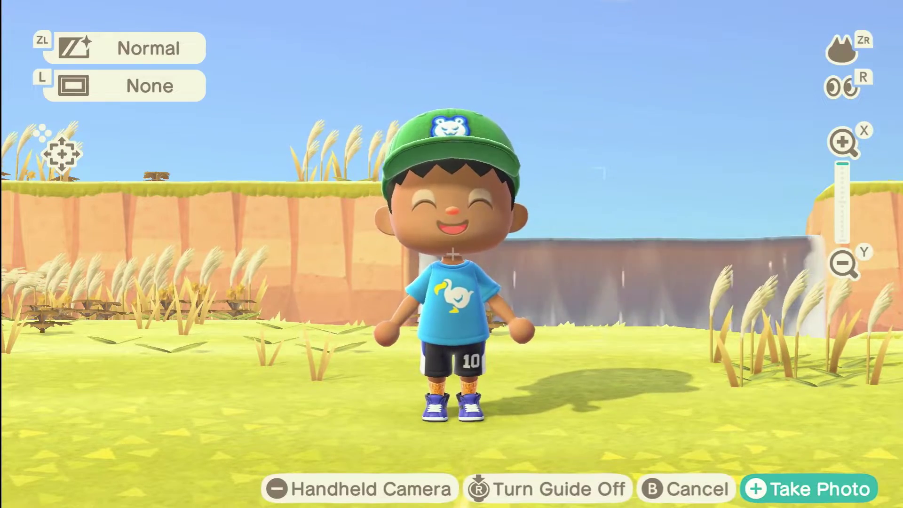
{"action": "key", "text": "plus"}
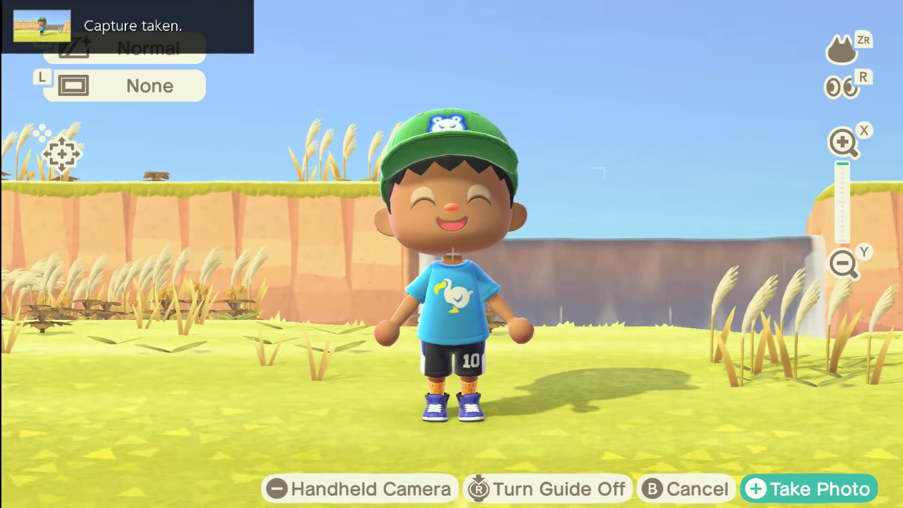
{"action": "key", "text": "x"}
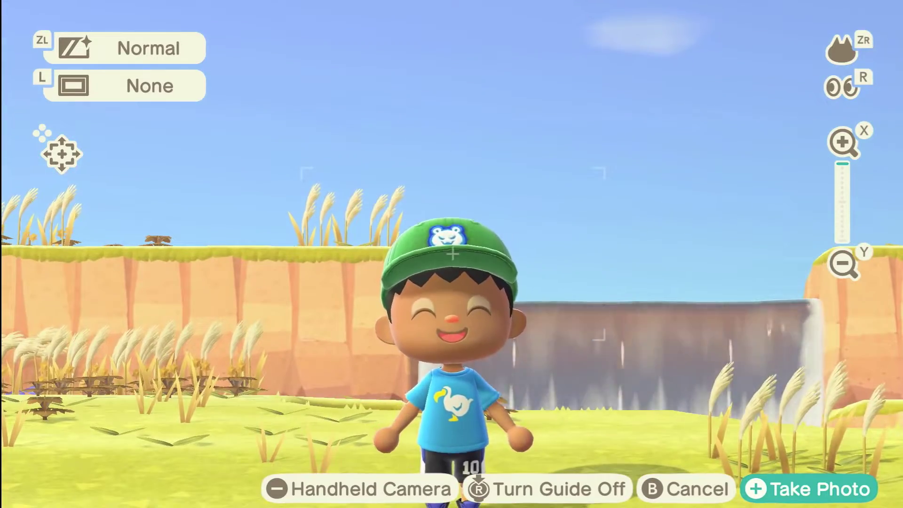
Change to the Tripod Camera, frame the character large in front of the waterfall and take a photo
{"action": "key", "text": "minus"}
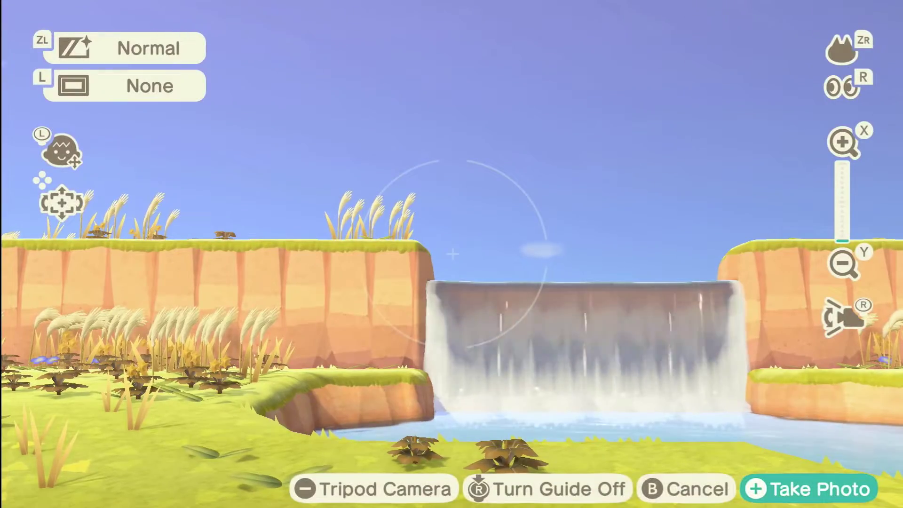
{"action": "key", "text": "minus"}
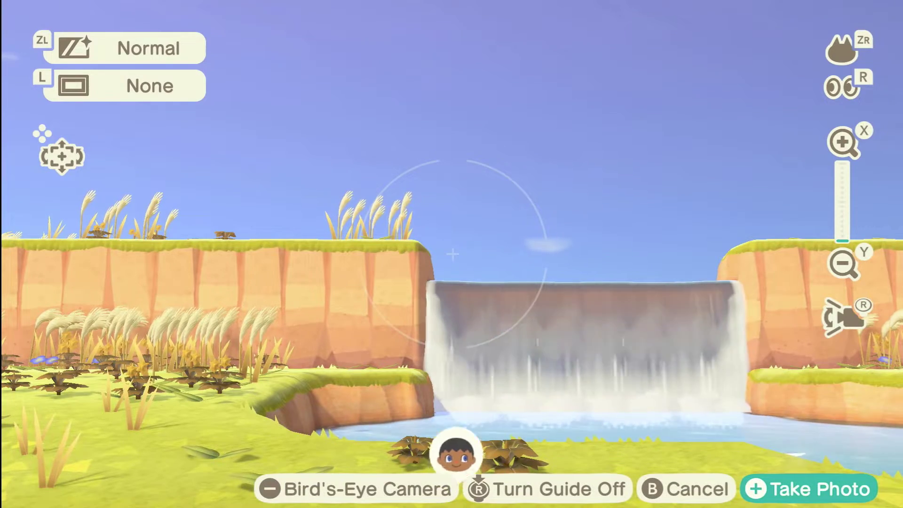
{"action": "key", "text": "Up"}
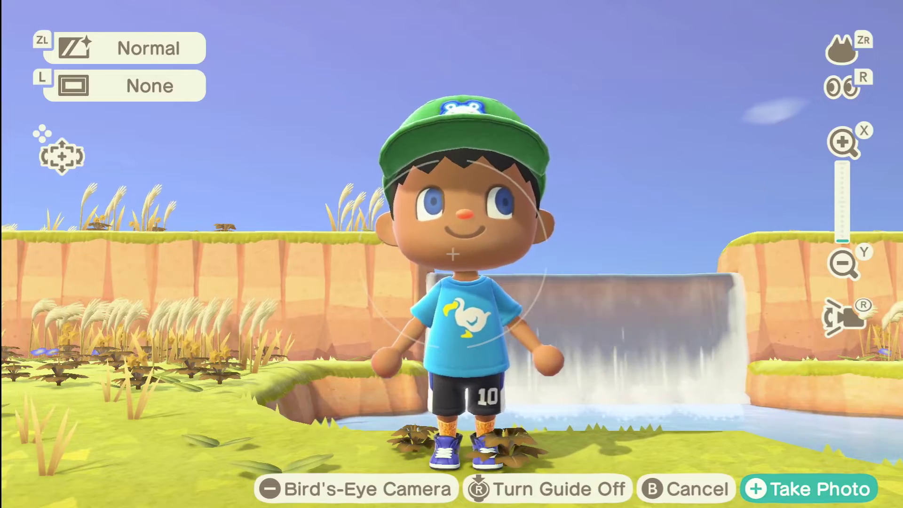
{"action": "key", "text": "plus"}
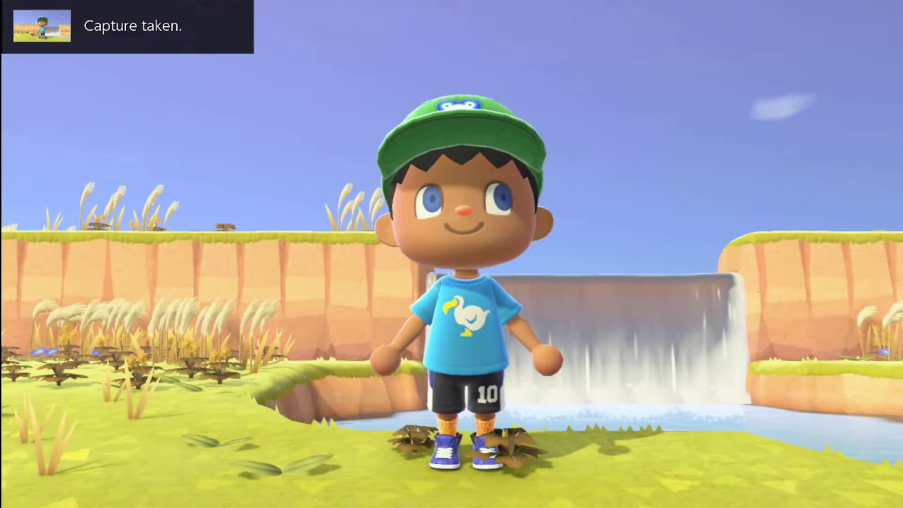
Apply the Happiness reaction in front of the waterfall and take two photos of the laughing character
{"action": "key", "text": "ZR"}
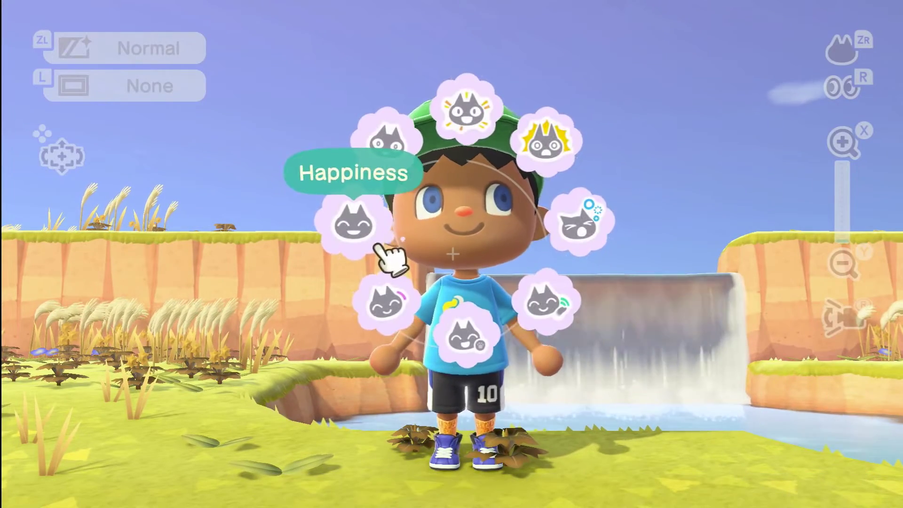
{"action": "key", "text": "a"}
{"action": "key", "text": "plus"}
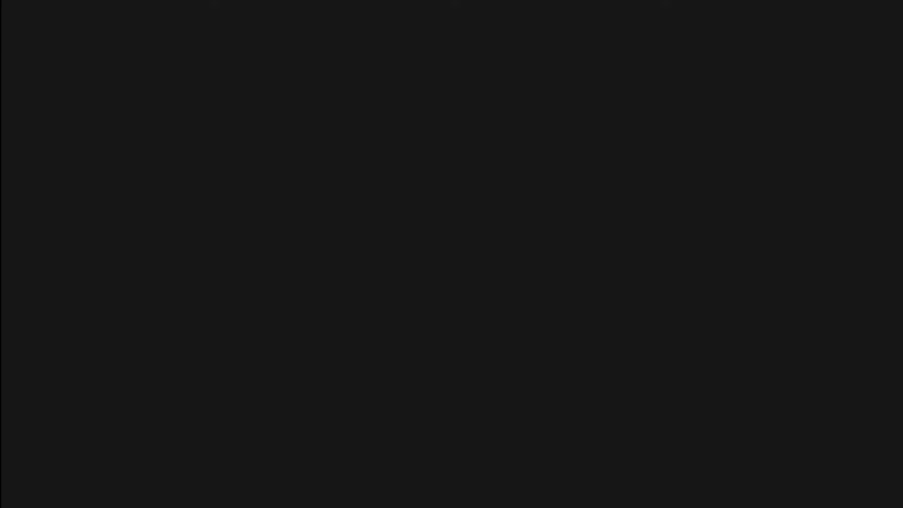
{"action": "key", "text": "plus"}
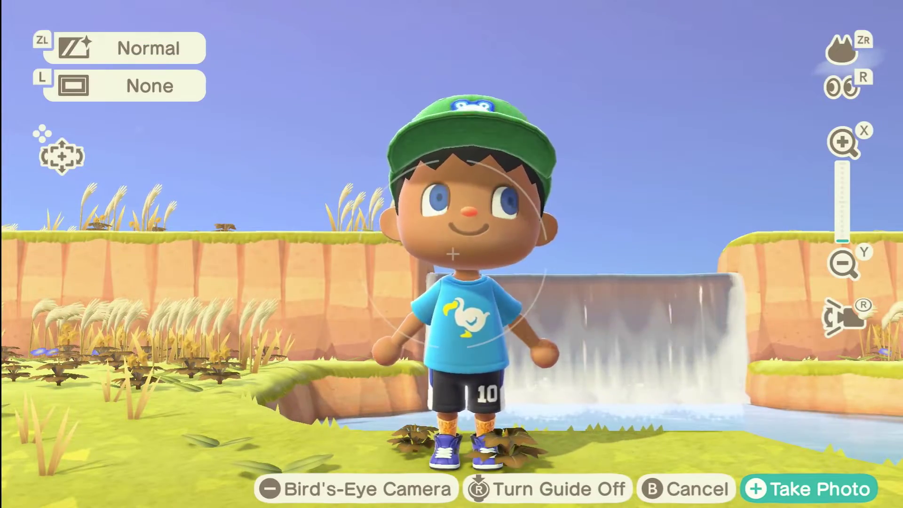
Leave the in-game camera and open the console's Album from the home screen
{"action": "key", "text": "b"}
{"action": "key", "text": "Down"}
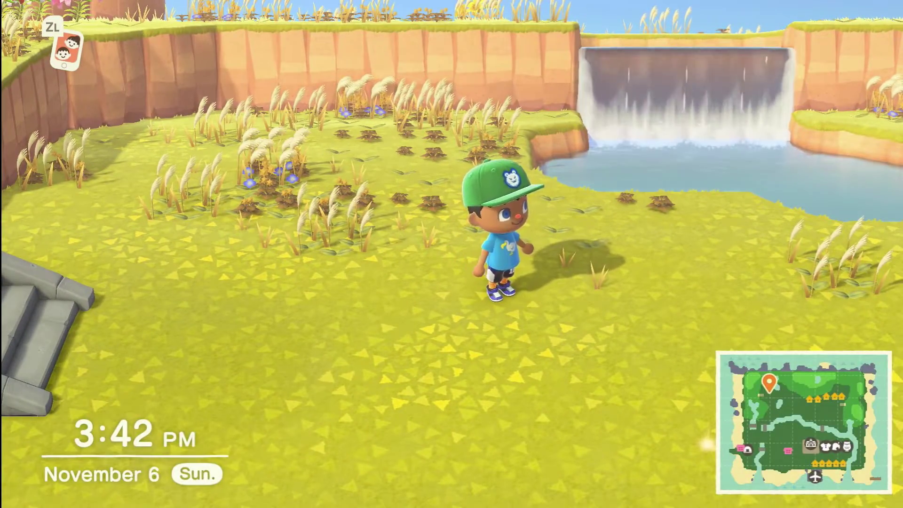
{"action": "key", "text": "Down"}
{"action": "key", "text": "Home"}
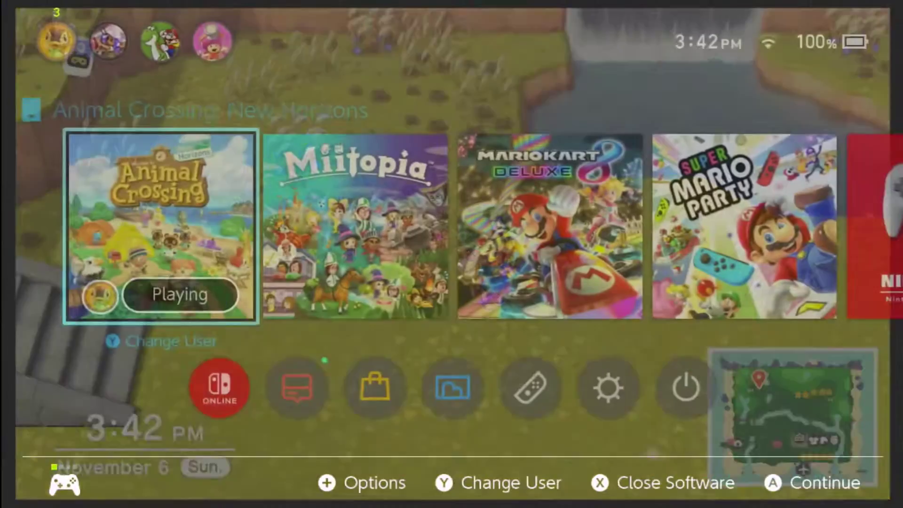
{"action": "key", "text": "Down"}
{"action": "key", "text": "Right"}
{"action": "key", "text": "Right"}
{"action": "key", "text": "Right"}
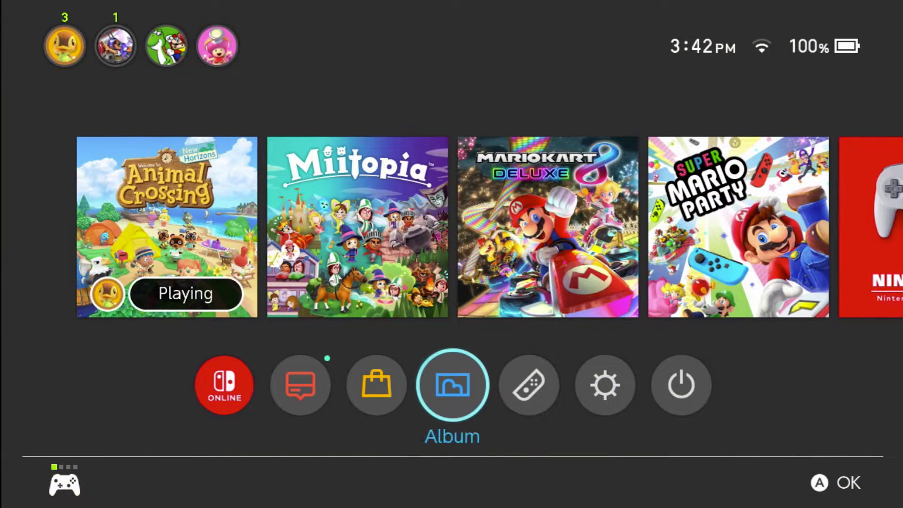
{"action": "key", "text": "Return"}
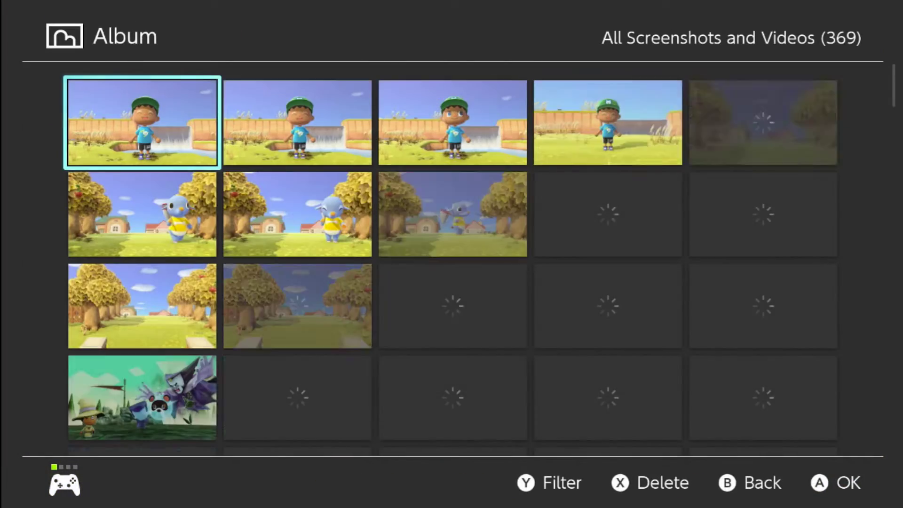
Browse the new captures and send only the open-eyed, smiling waterfall photo to the smartphone
{"action": "key", "text": "Return"}
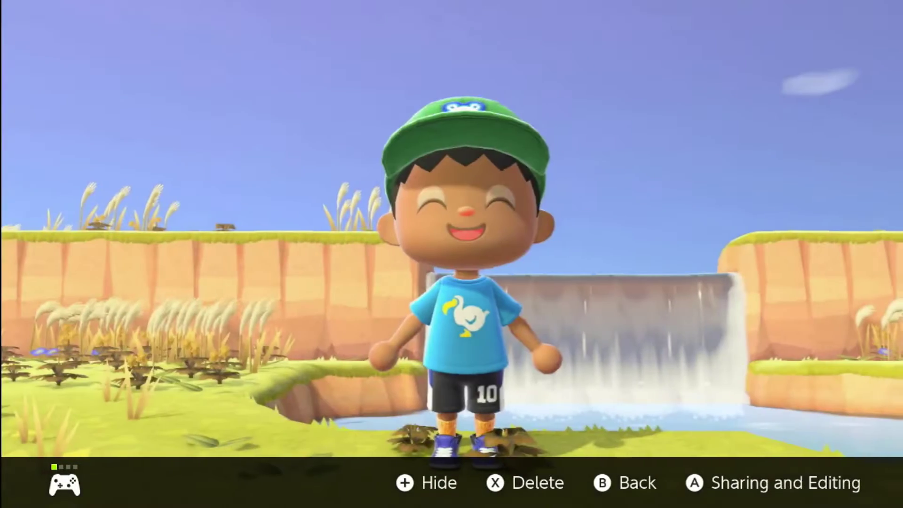
{"action": "key", "text": "Right"}
{"action": "key", "text": "Right"}
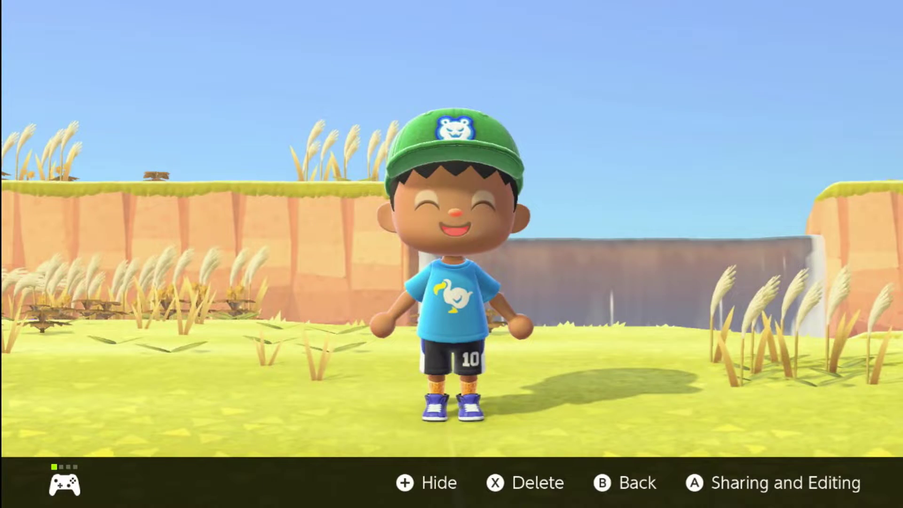
{"action": "key", "text": "Right"}
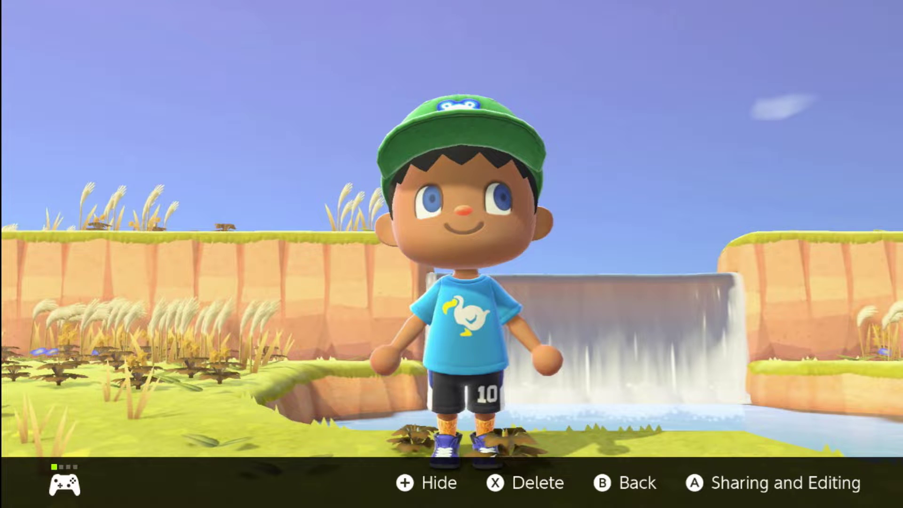
{"action": "key", "text": "Return"}
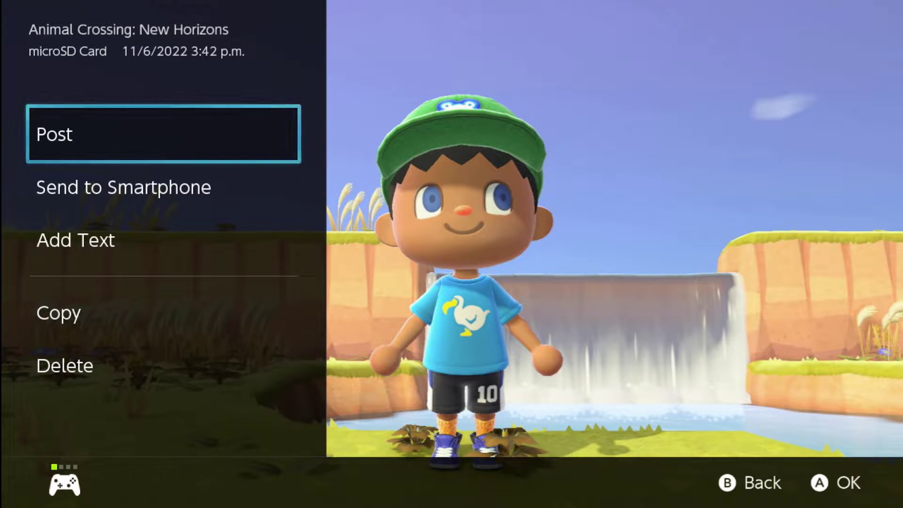
{"action": "key", "text": "Down"}
{"action": "key", "text": "Return"}
{"action": "key", "text": "Return"}
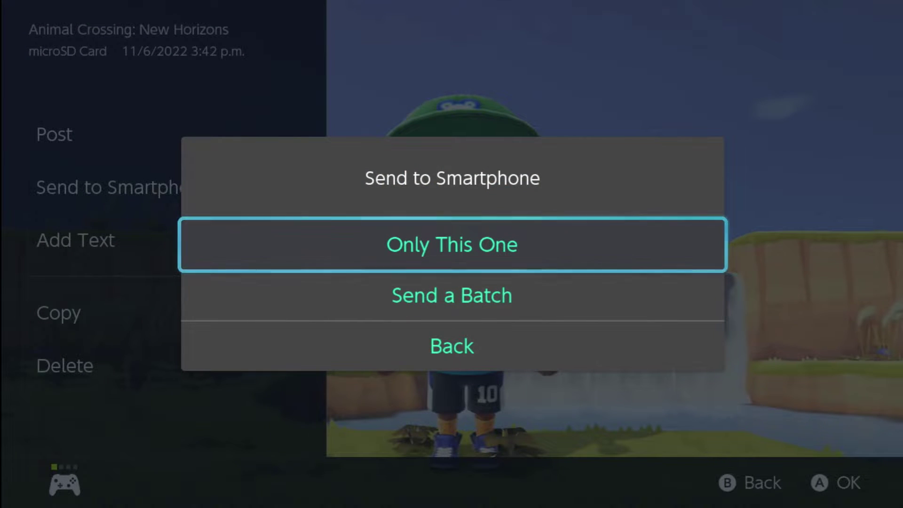
{"action": "key", "text": "Return"}
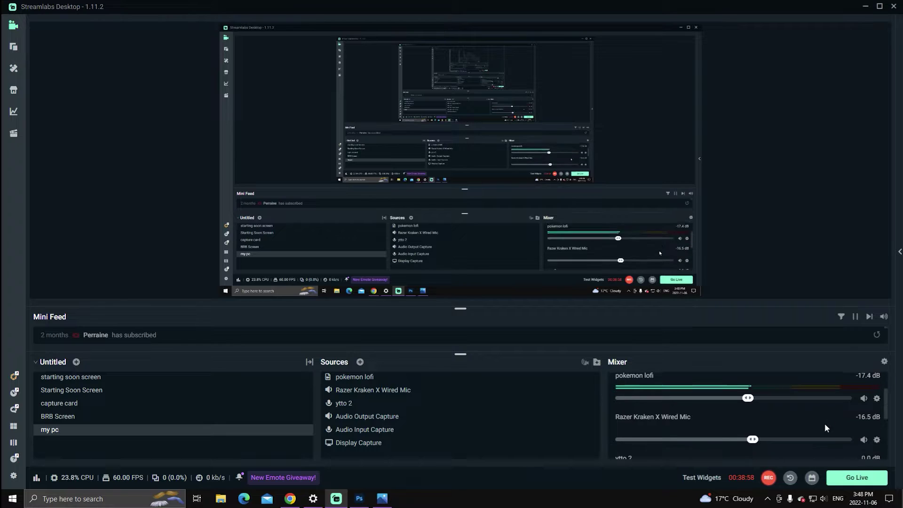
Unmute Audio Input Capture in the Streamlabs mixer, then switch to Chrome and reload the Canva design
{"action": "scroll", "coordinate": [826, 424], "scroll_direction": "down", "scroll_amount": 4}
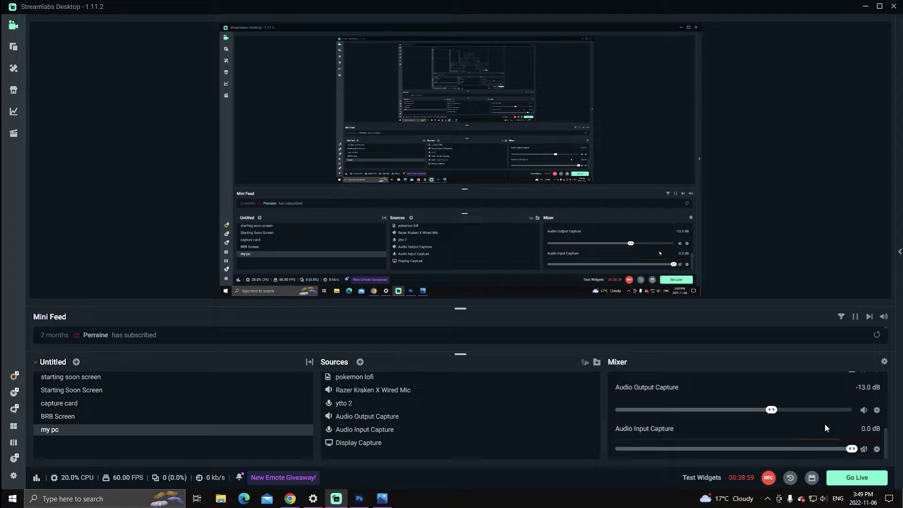
{"action": "left_click", "coordinate": [865, 448]}
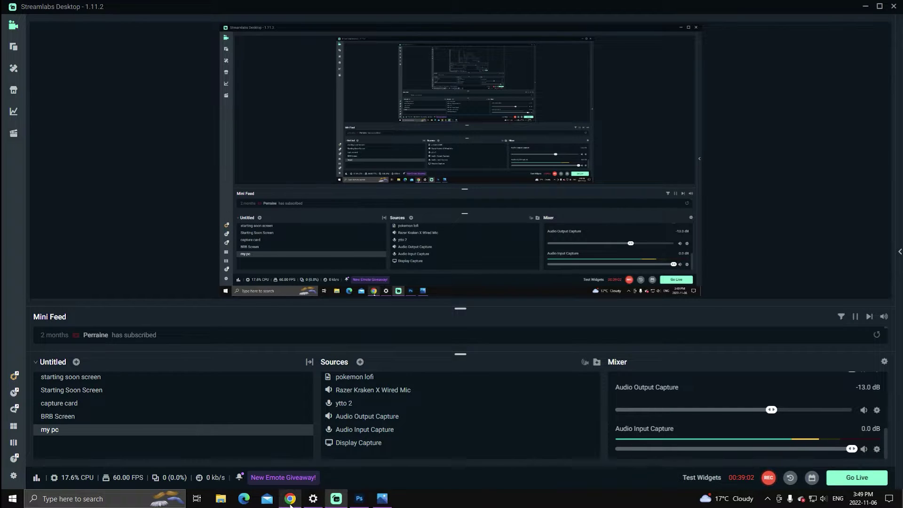
{"action": "left_click", "coordinate": [290, 500]}
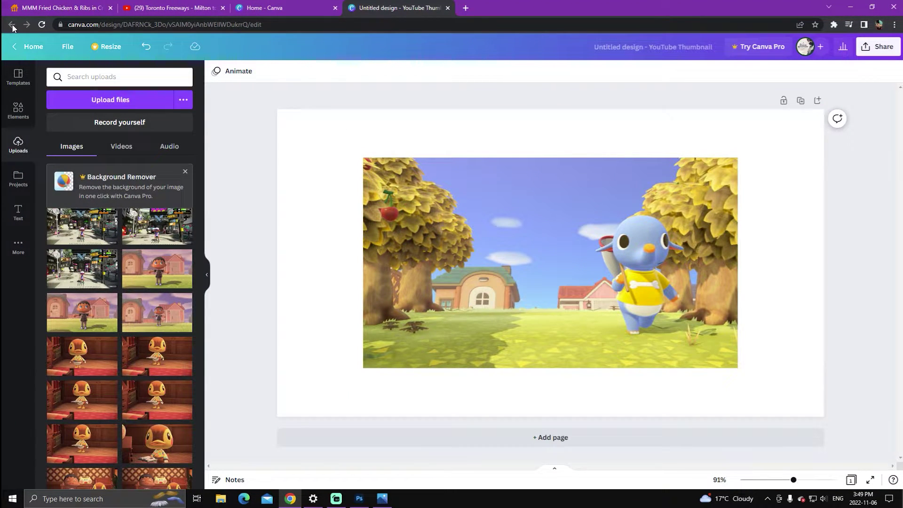
{"action": "left_click", "coordinate": [42, 25]}
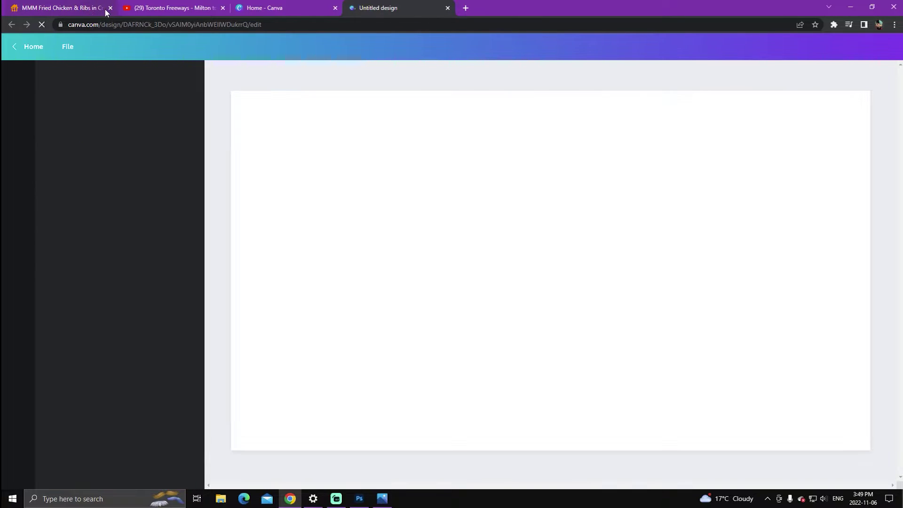
Close the unrelated chicken restaurant page and create a new blank YouTube Thumbnail design from the Canva home page
{"action": "left_click", "coordinate": [110, 8]}
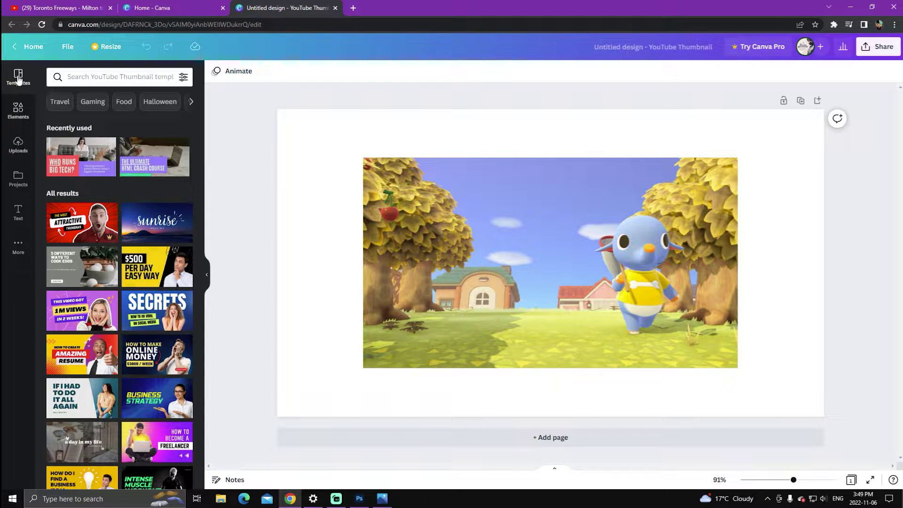
{"action": "left_click", "coordinate": [34, 43]}
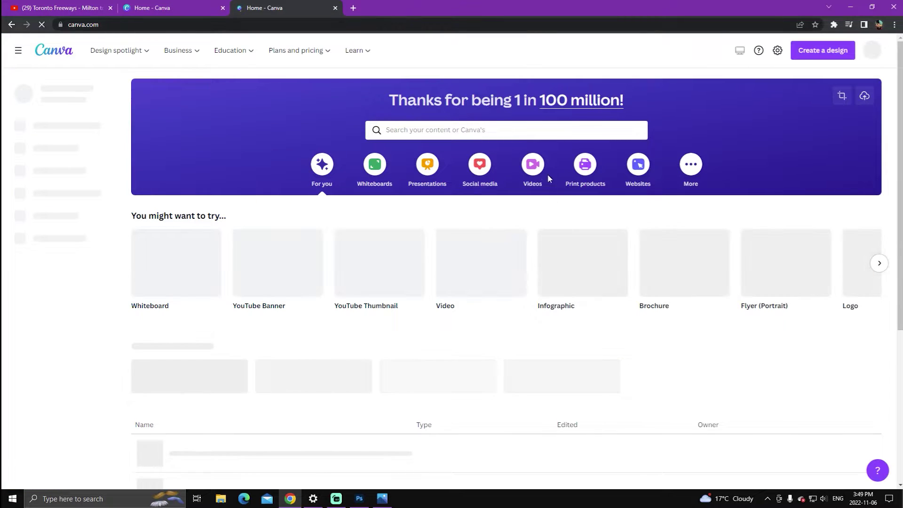
{"action": "left_click", "coordinate": [824, 50]}
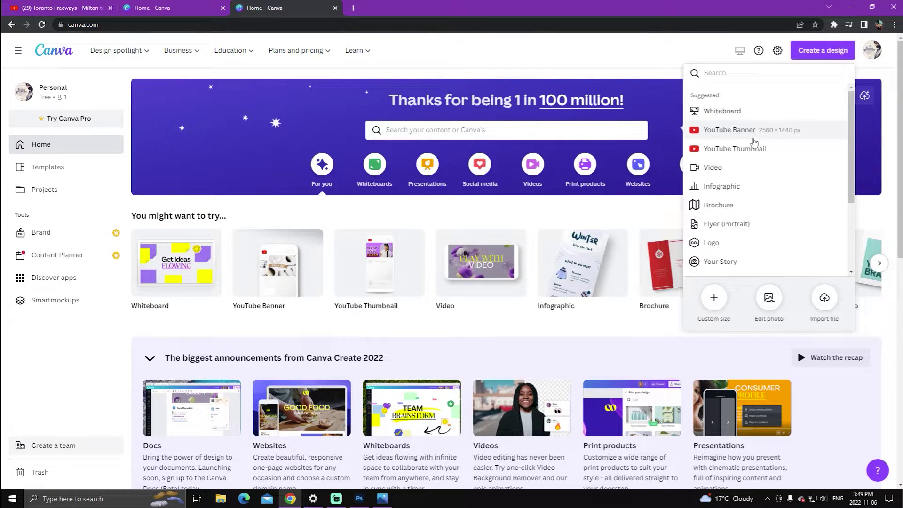
{"action": "left_click", "coordinate": [748, 150]}
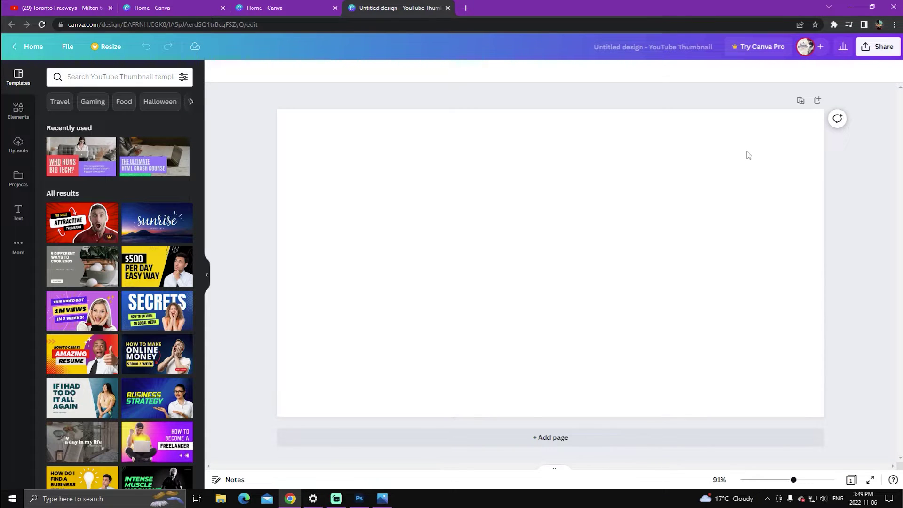
Place the newly uploaded waterfall character photo on the design and download the original upload
{"action": "left_click", "coordinate": [18, 146]}
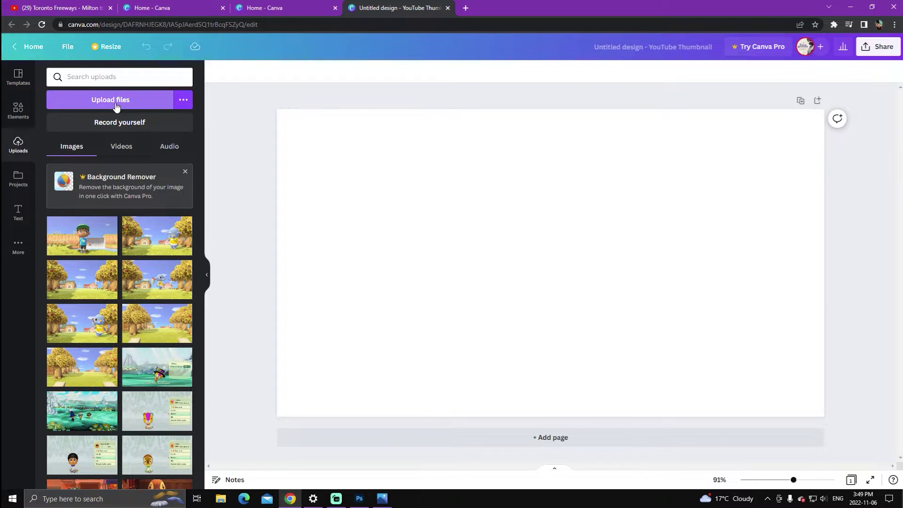
{"action": "left_click", "coordinate": [97, 249]}
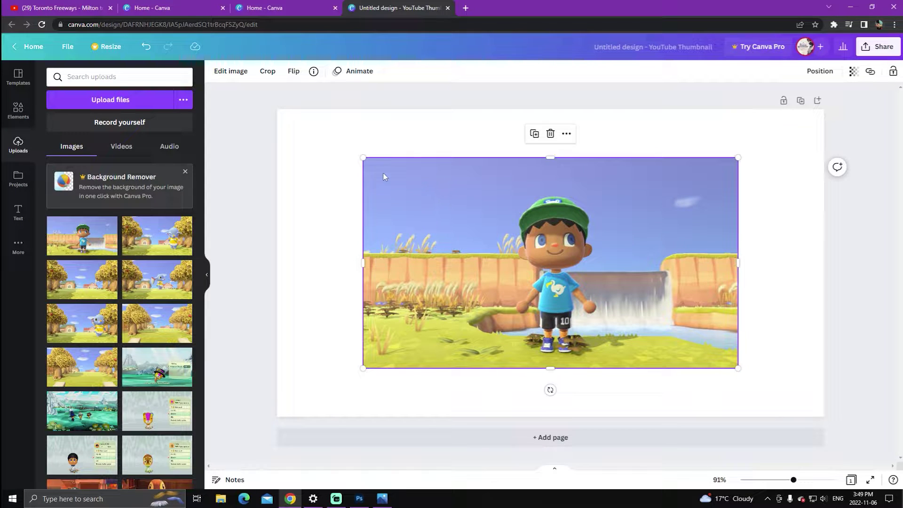
{"action": "right_click", "coordinate": [103, 247]}
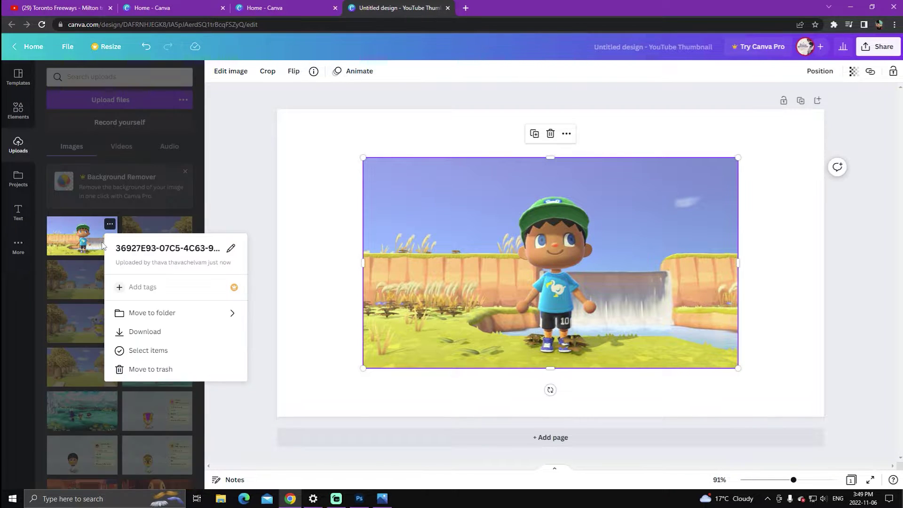
{"action": "left_click", "coordinate": [141, 332]}
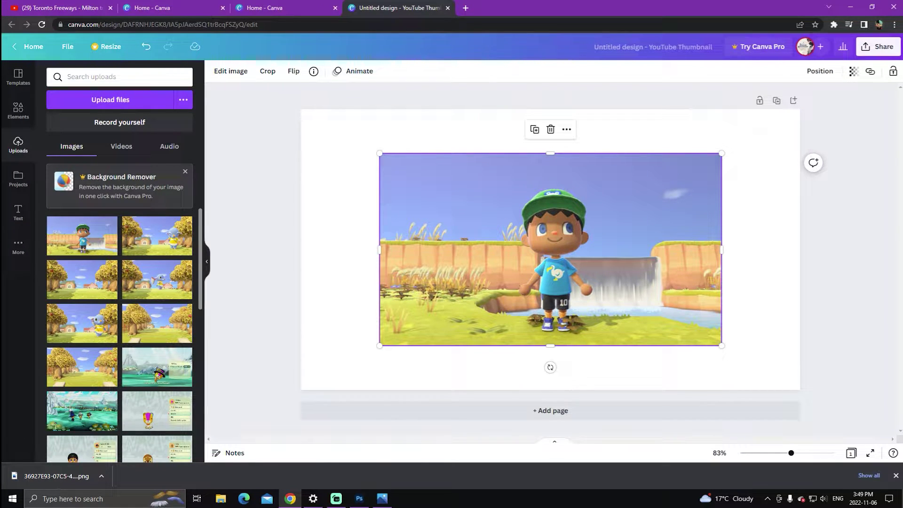
Open remove.bg/upload in a new tab and upload the downloaded character PNG for background removal
{"action": "left_click", "coordinate": [465, 8]}
{"action": "type", "text": "re"}
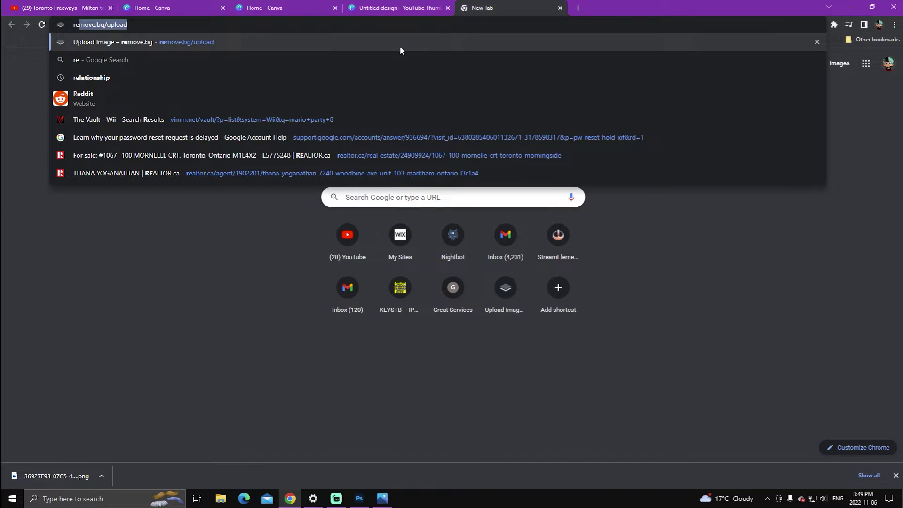
{"action": "key", "text": "Return"}
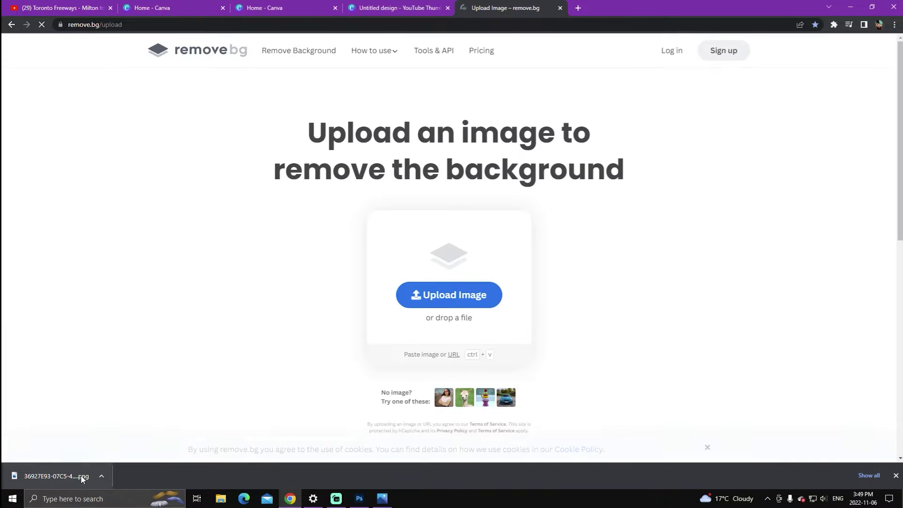
{"action": "left_click_drag", "start_coordinate": [56, 476], "coordinate": [379, 306]}
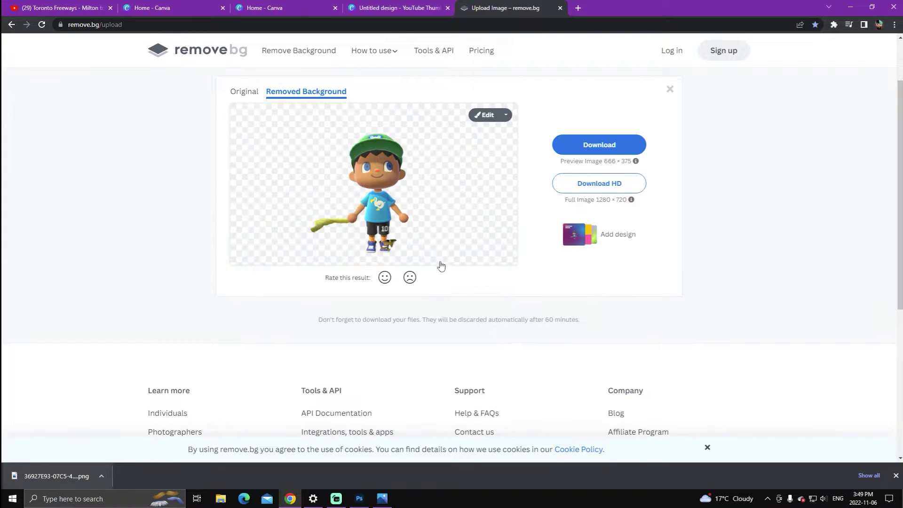
Open the cutout for erase/restore editing and erase the yellow-green strip beside the character's right hand
{"action": "left_click", "coordinate": [487, 117]}
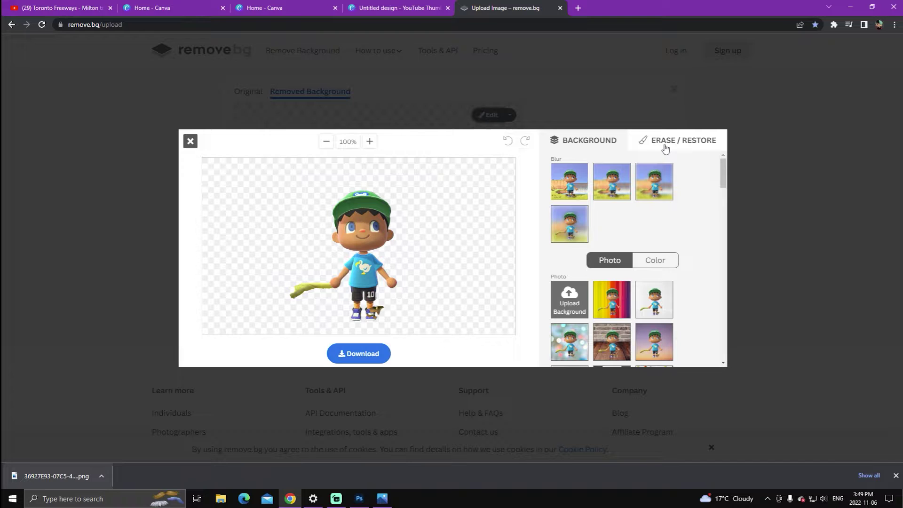
{"action": "left_click", "coordinate": [665, 147]}
{"action": "left_click", "coordinate": [371, 143]}
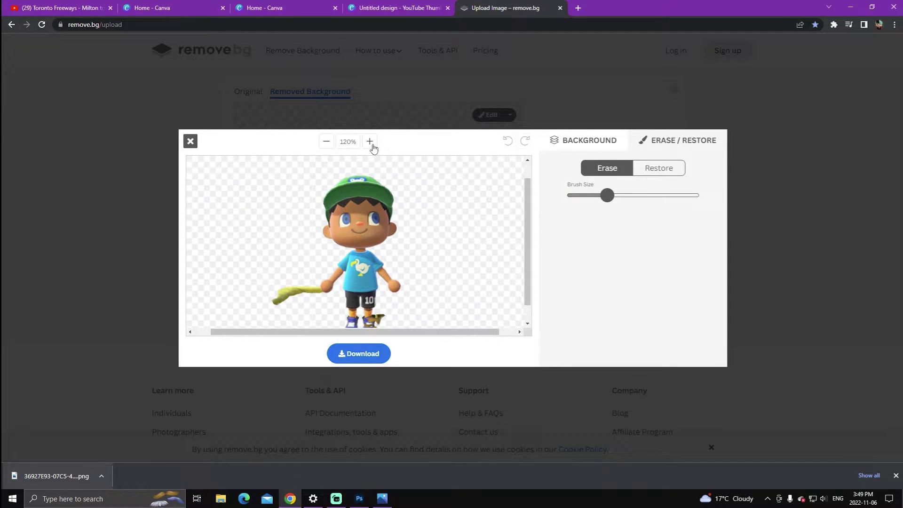
{"action": "left_click", "coordinate": [373, 147]}
{"action": "left_click_drag", "start_coordinate": [528, 266], "coordinate": [537, 291]}
{"action": "left_click_drag", "start_coordinate": [323, 332], "coordinate": [292, 332]}
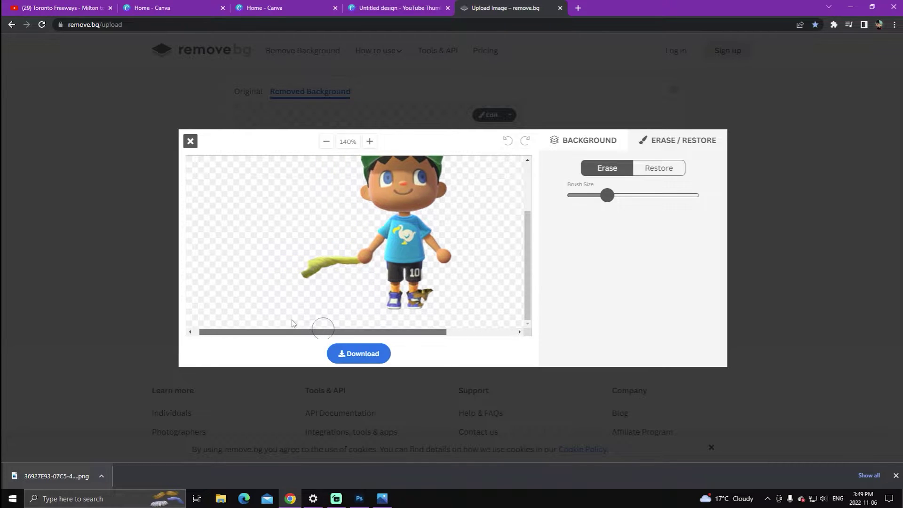
{"action": "left_click", "coordinate": [370, 142]}
{"action": "left_click", "coordinate": [370, 141]}
{"action": "left_click", "coordinate": [370, 141]}
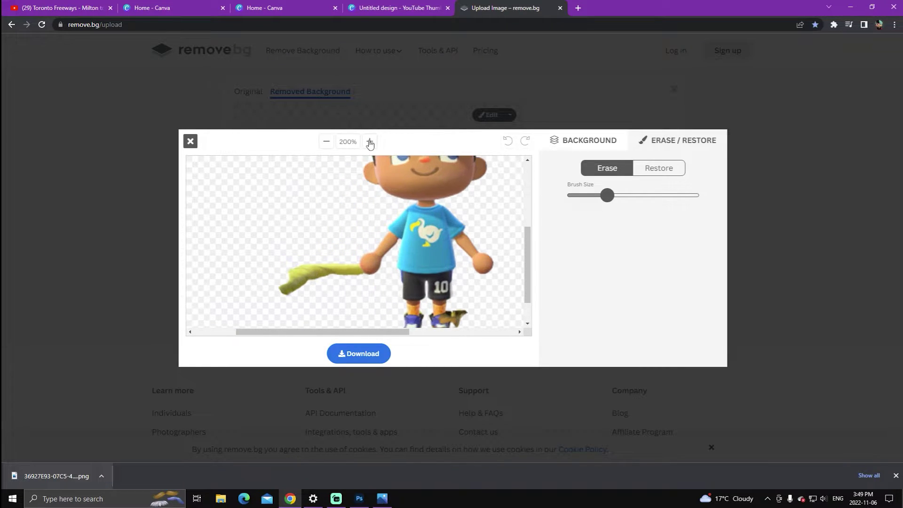
{"action": "left_click", "coordinate": [370, 141]}
{"action": "left_click", "coordinate": [370, 141]}
{"action": "mouse_move", "coordinate": [271, 297]}
{"action": "left_mouse_down"}
{"action": "mouse_move", "coordinate": [296, 276]}
{"action": "mouse_move", "coordinate": [347, 278]}
{"action": "mouse_move", "coordinate": [312, 309]}
{"action": "left_mouse_up"}
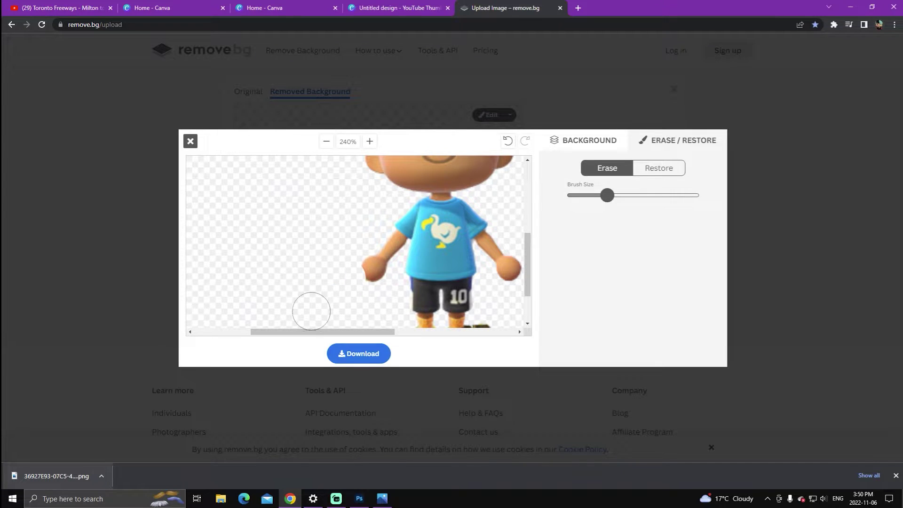
{"action": "left_click", "coordinate": [655, 167]}
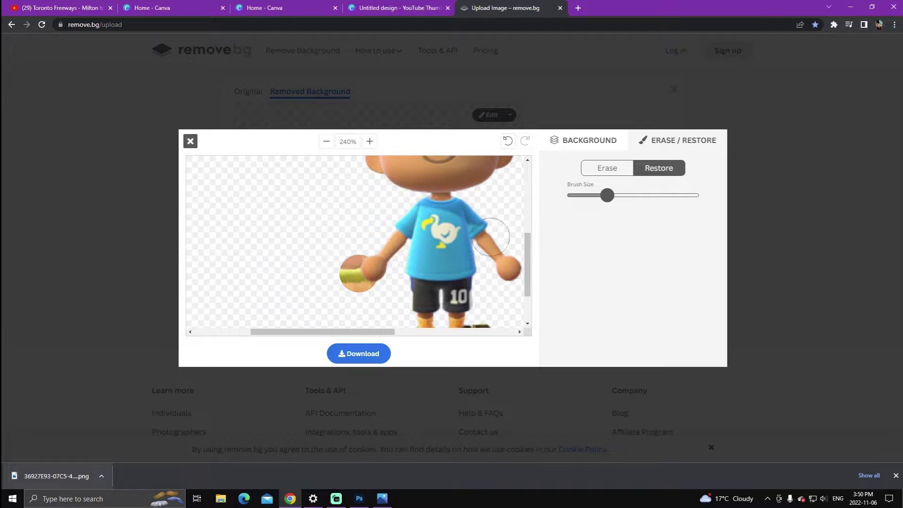
{"action": "left_click", "coordinate": [607, 168]}
{"action": "left_click_drag", "start_coordinate": [607, 196], "coordinate": [586, 198]}
{"action": "mouse_move", "coordinate": [354, 266]}
{"action": "left_mouse_down"}
{"action": "mouse_move", "coordinate": [350, 278]}
{"action": "mouse_move", "coordinate": [362, 285]}
{"action": "mouse_move", "coordinate": [350, 287]}
{"action": "mouse_move", "coordinate": [351, 262]}
{"action": "mouse_move", "coordinate": [365, 256]}
{"action": "mouse_move", "coordinate": [359, 280]}
{"action": "mouse_move", "coordinate": [371, 287]}
{"action": "mouse_move", "coordinate": [363, 282]}
{"action": "mouse_move", "coordinate": [360, 294]}
{"action": "left_mouse_up"}
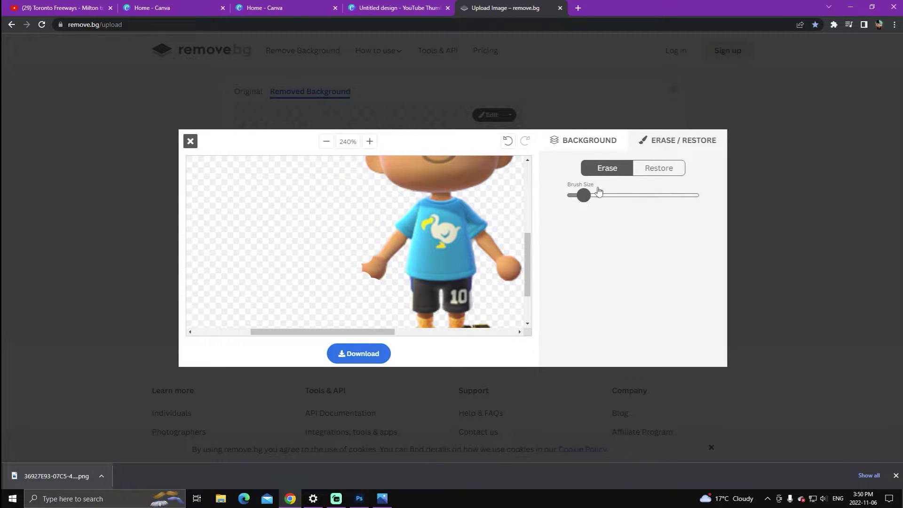
Restore the clipped edge of the character's right hand with a smaller brush
{"action": "left_click", "coordinate": [644, 171]}
{"action": "left_click_drag", "start_coordinate": [584, 196], "coordinate": [579, 195]}
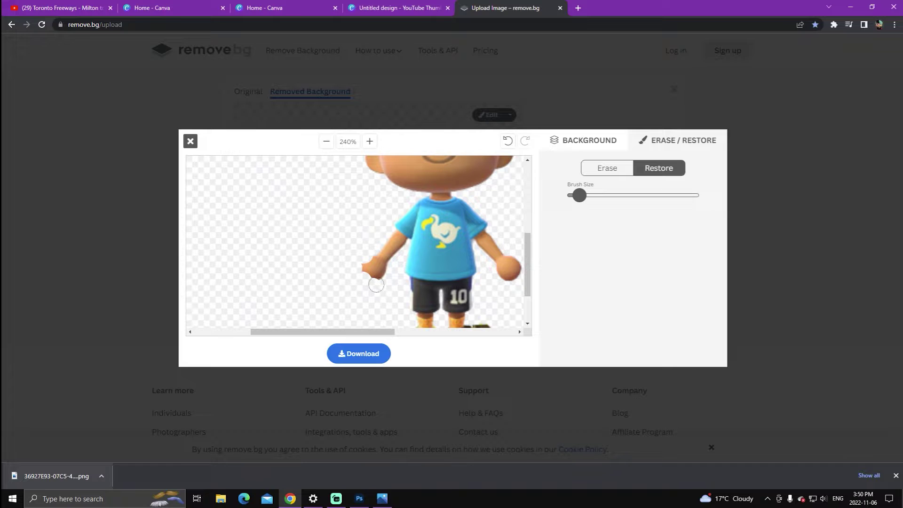
{"action": "left_click_drag", "start_coordinate": [374, 282], "coordinate": [361, 271]}
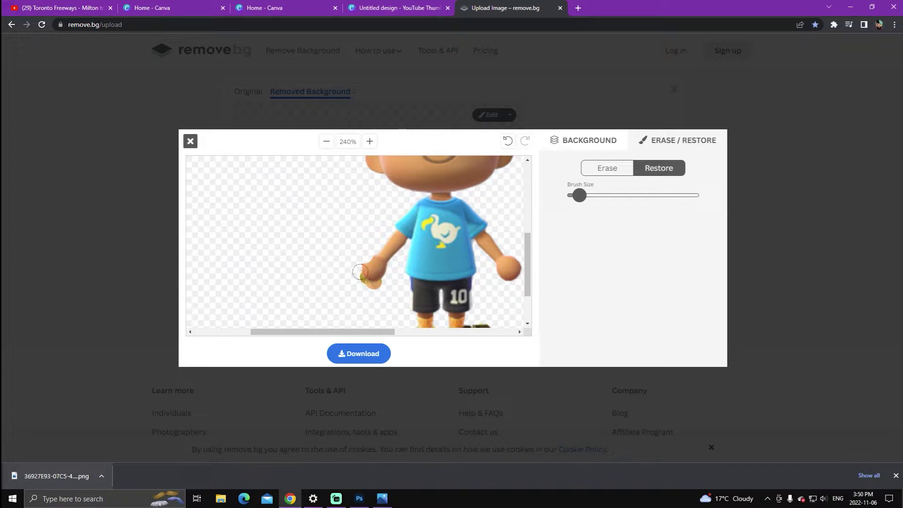
Erase the leftover background around the restored right hand with a finer brush at 400% magnification
{"action": "left_click", "coordinate": [371, 142]}
{"action": "left_click", "coordinate": [371, 141]}
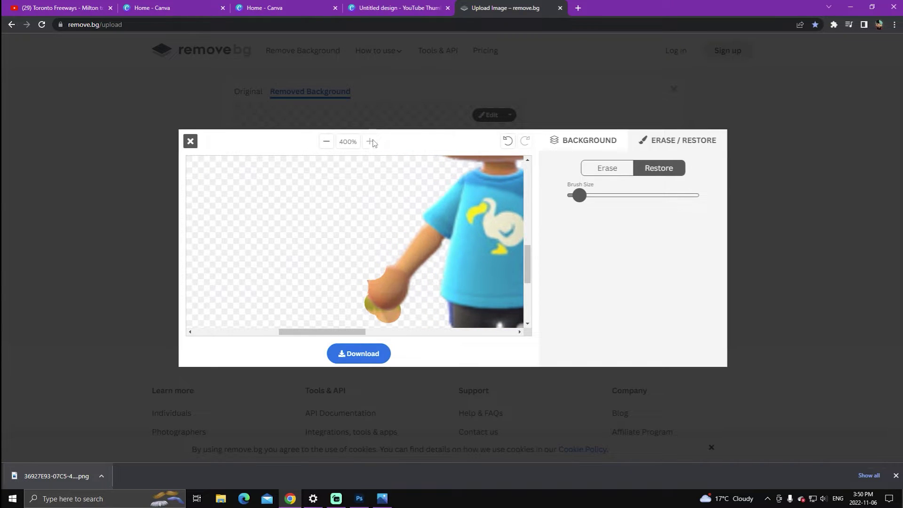
{"action": "left_click_drag", "start_coordinate": [532, 278], "coordinate": [532, 285]}
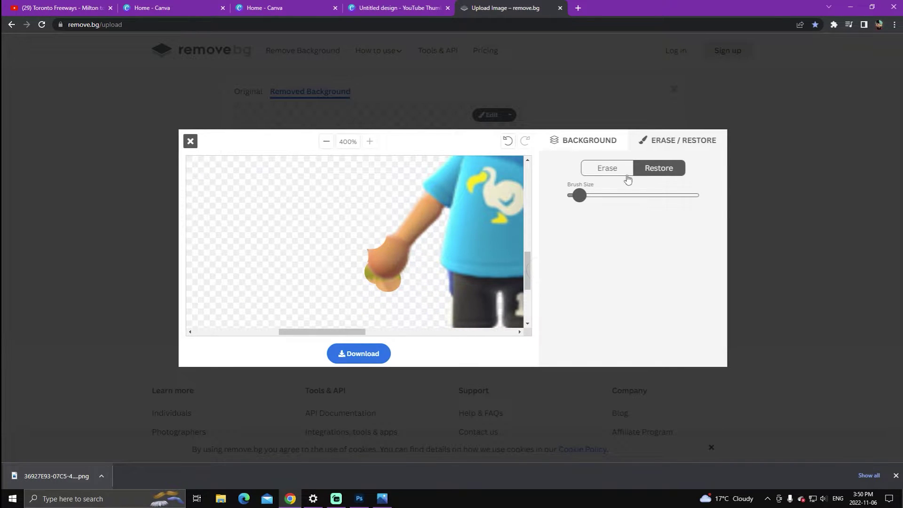
{"action": "left_click", "coordinate": [607, 168]}
{"action": "left_click_drag", "start_coordinate": [576, 200], "coordinate": [550, 218]}
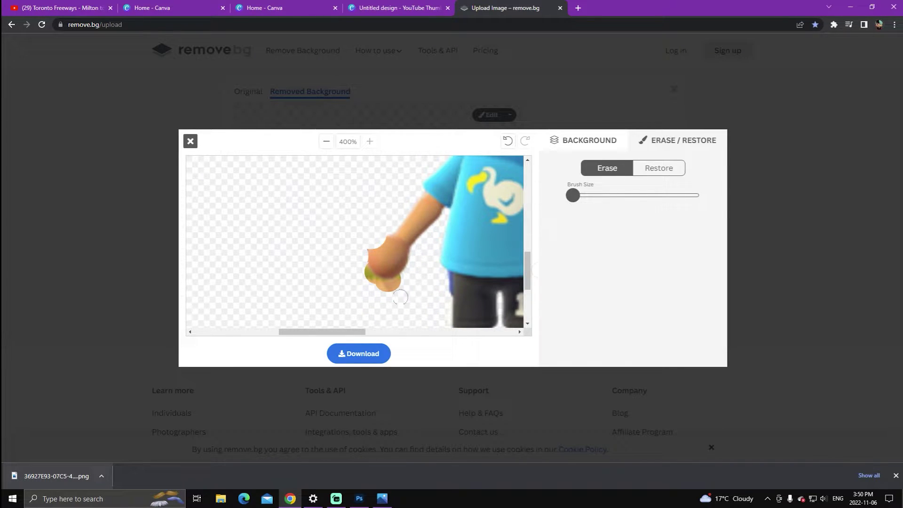
{"action": "left_click_drag", "start_coordinate": [395, 293], "coordinate": [366, 277]}
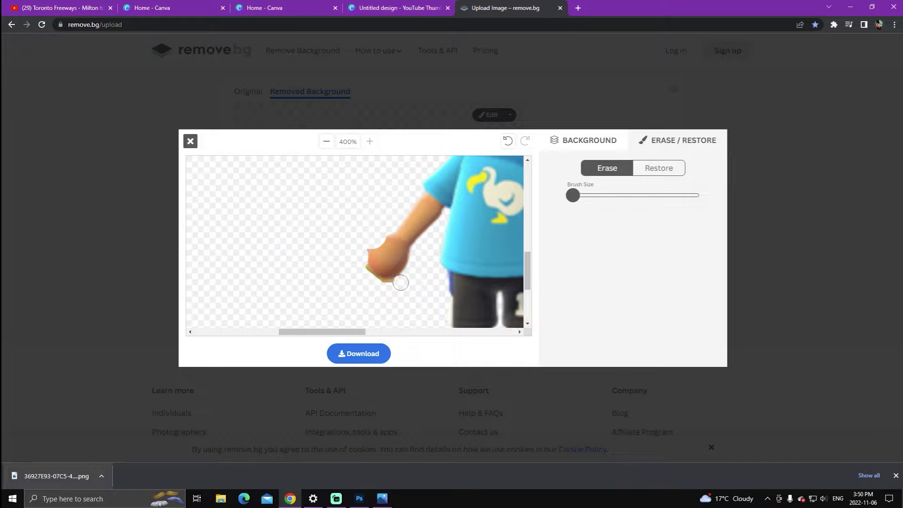
{"action": "left_click_drag", "start_coordinate": [401, 283], "coordinate": [369, 277]}
Erase the brown debris sticking out beside the character's left shoe and restore the clipped part of the shoe
{"action": "left_click", "coordinate": [327, 141]}
{"action": "left_click", "coordinate": [327, 141]}
{"action": "left_click", "coordinate": [327, 141]}
{"action": "left_click", "coordinate": [326, 142]}
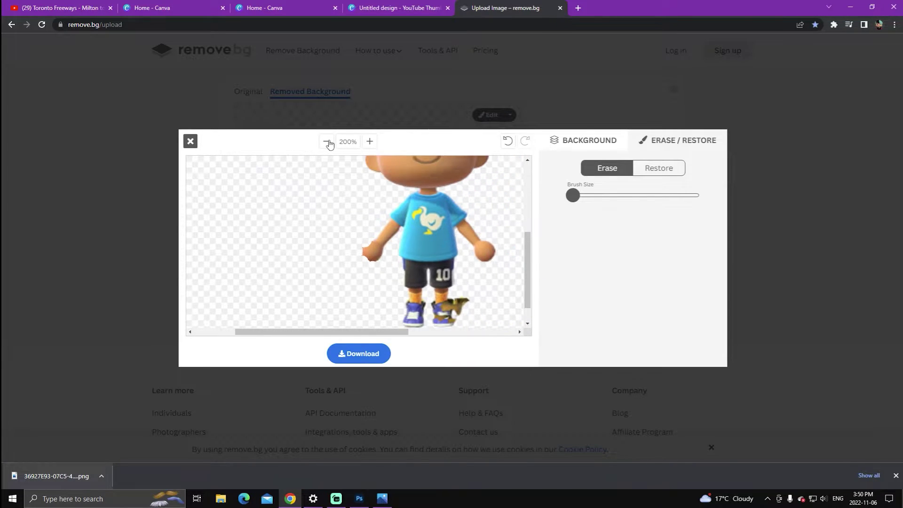
{"action": "left_click", "coordinate": [370, 142]}
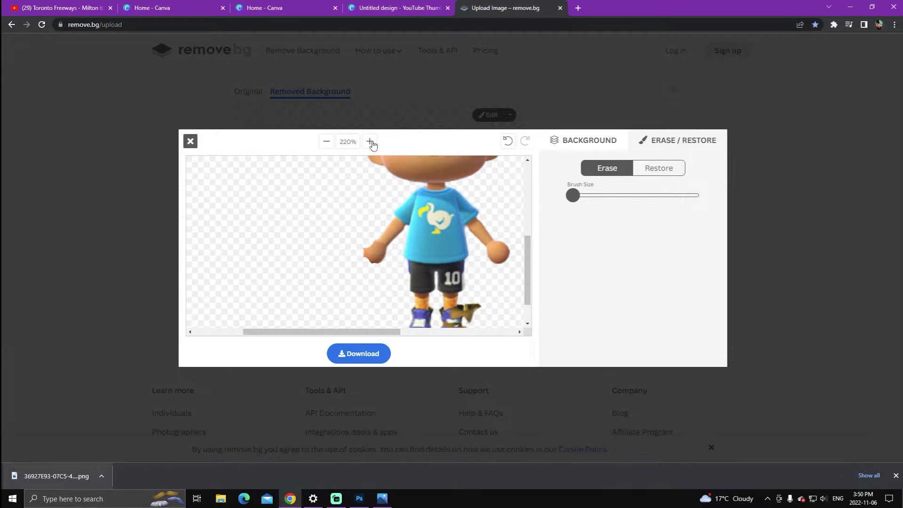
{"action": "left_click", "coordinate": [370, 141]}
{"action": "scroll", "coordinate": [527, 285], "scroll_direction": "down", "scroll_amount": 1}
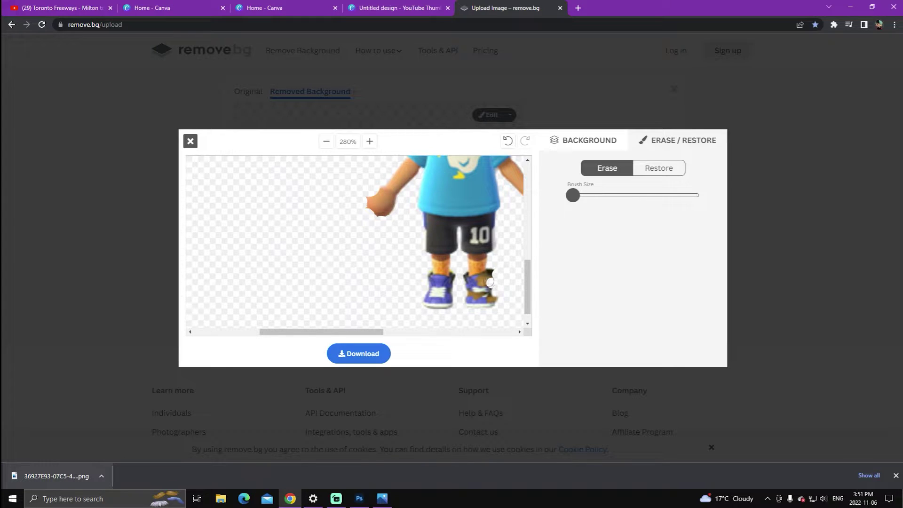
{"action": "left_click", "coordinate": [643, 174]}
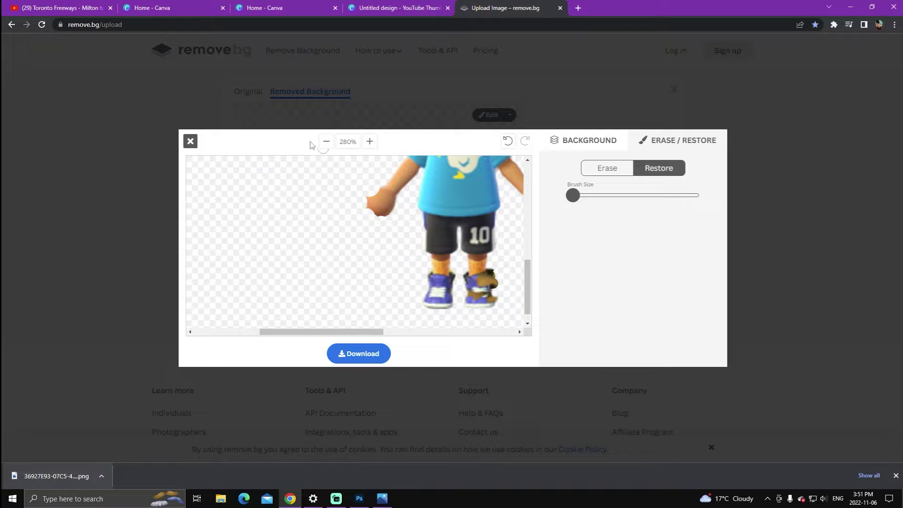
Download the cleaned-up character cutout and open the saved PNG in a maximized image viewer
{"action": "left_click", "coordinate": [327, 141]}
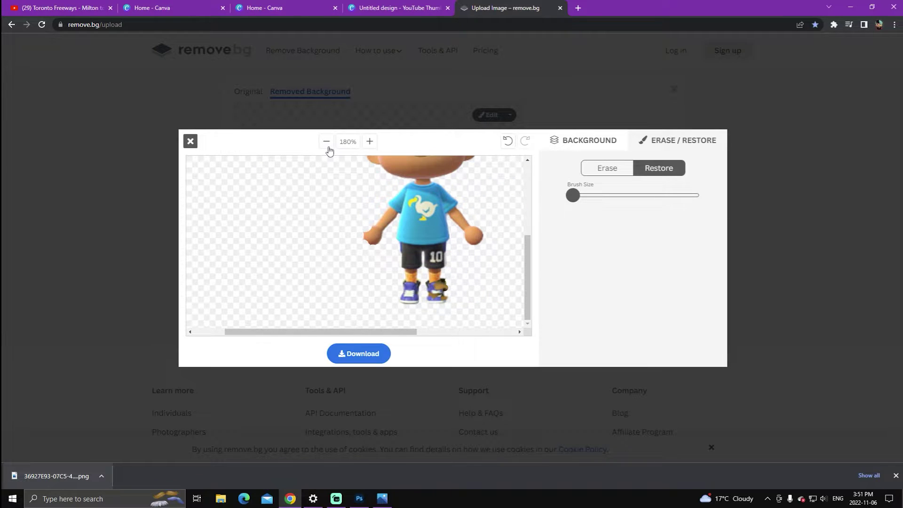
{"action": "left_click", "coordinate": [326, 142]}
{"action": "left_click", "coordinate": [327, 145]}
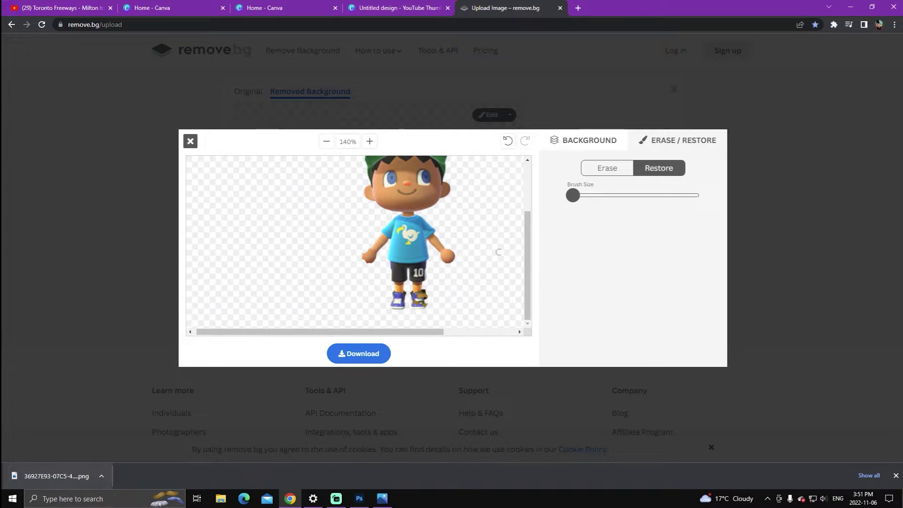
{"action": "left_click_drag", "start_coordinate": [531, 257], "coordinate": [531, 242]}
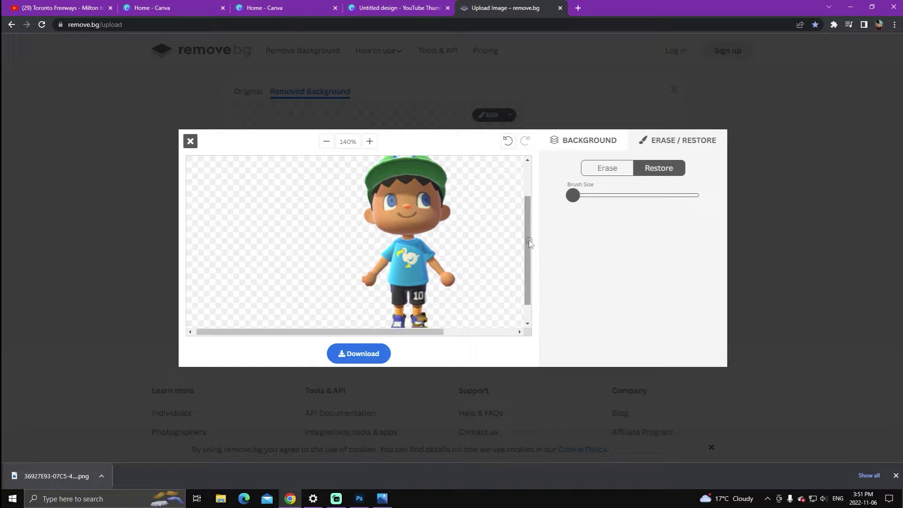
{"action": "left_click", "coordinate": [328, 143]}
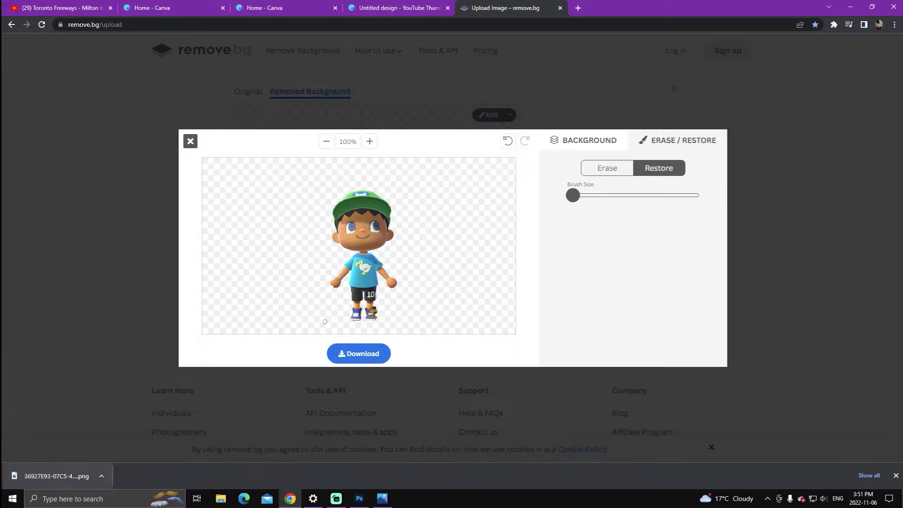
{"action": "left_click", "coordinate": [344, 354]}
{"action": "left_click", "coordinate": [452, 264]}
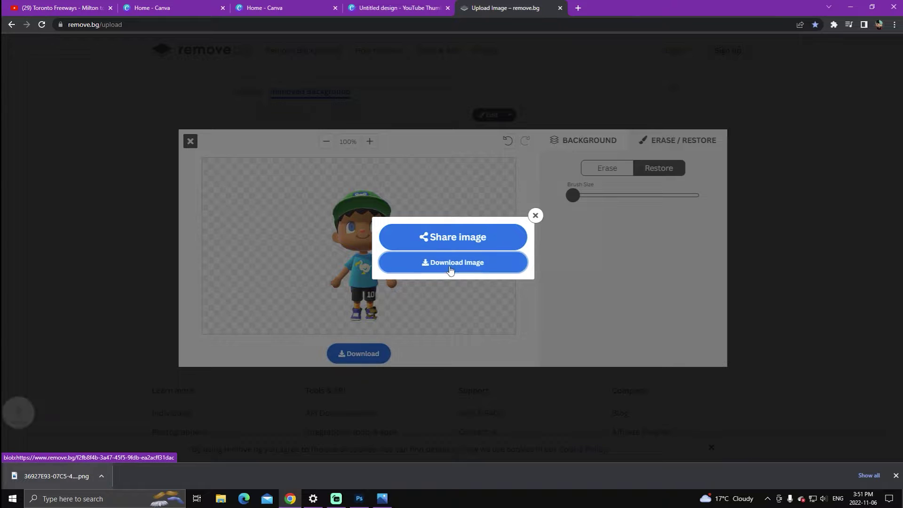
{"action": "left_click", "coordinate": [82, 477]}
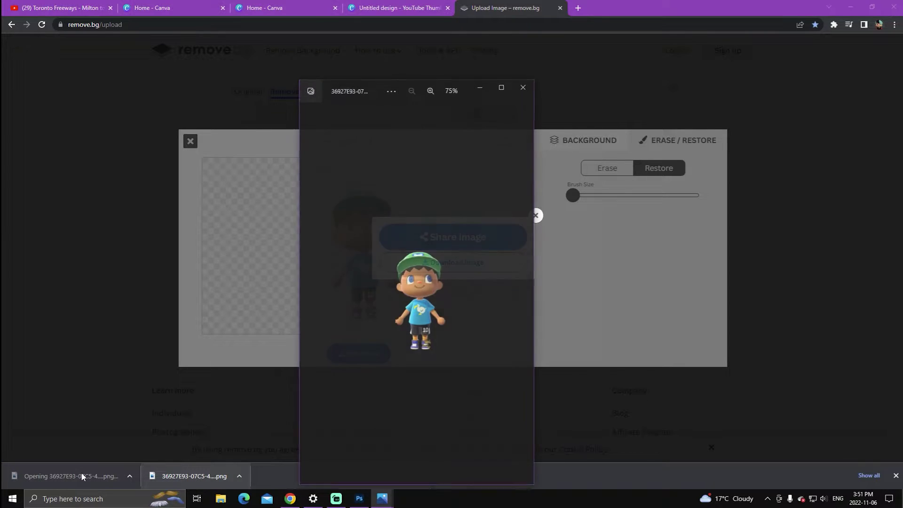
{"action": "left_click", "coordinate": [502, 87]}
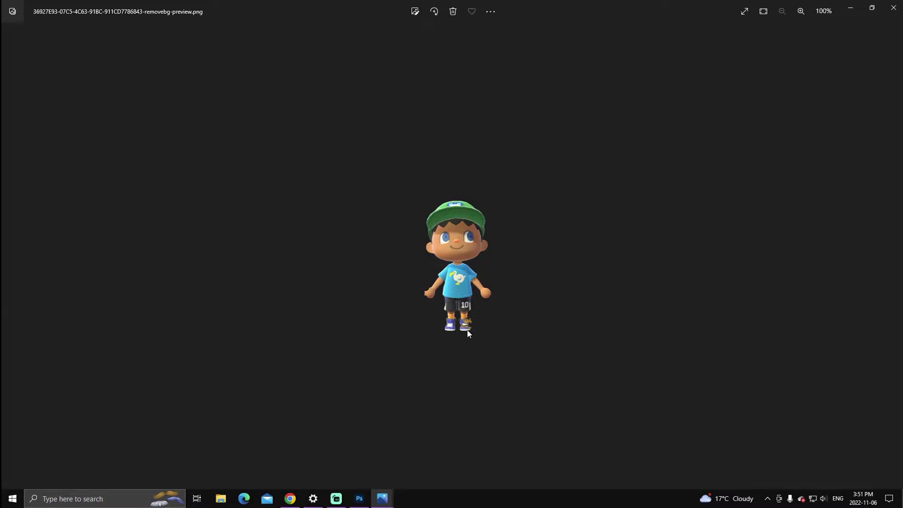
Examine the downloaded cutout's hands and shoes up close, dismiss the remove.bg download dialog, and switch to Photoshop
{"action": "scroll", "coordinate": [475, 270], "scroll_direction": "up", "scroll_amount": 4}
{"action": "left_click_drag", "start_coordinate": [609, 361], "coordinate": [604, 312]}
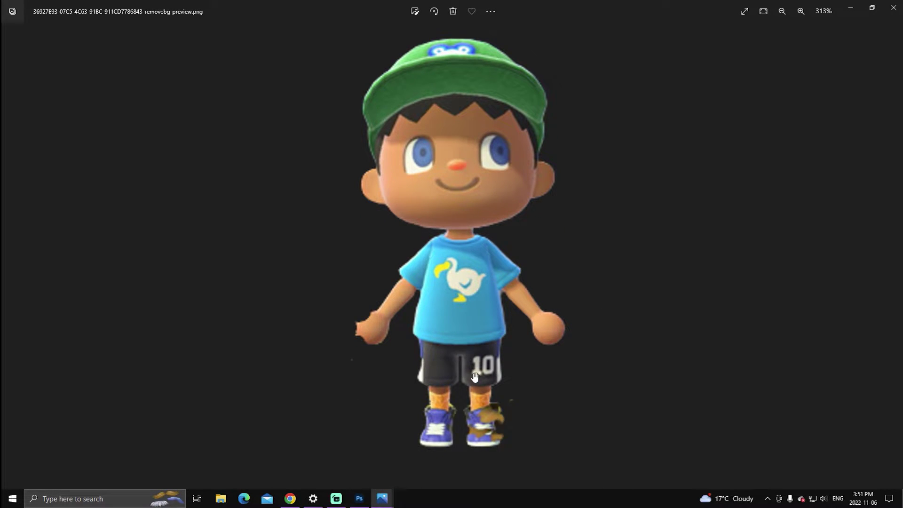
{"action": "scroll", "coordinate": [472, 361], "scroll_direction": "down", "scroll_amount": 4}
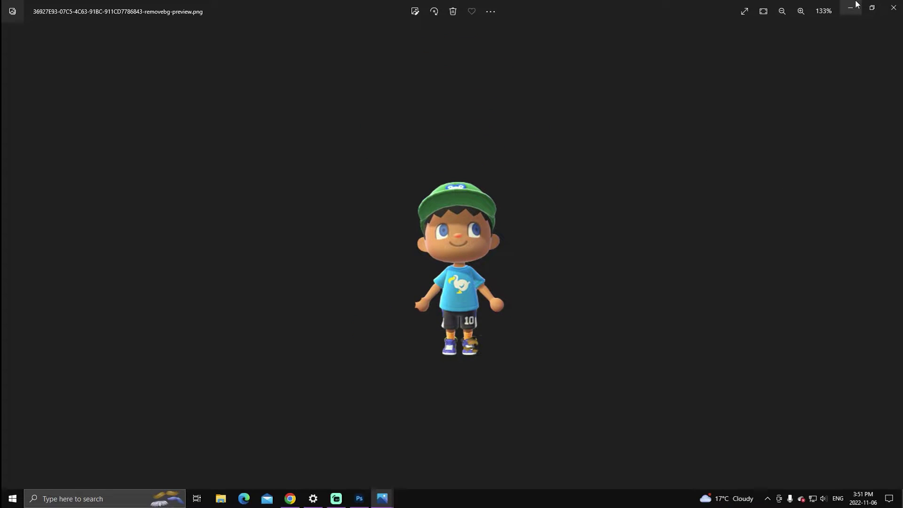
{"action": "left_click", "coordinate": [856, 4]}
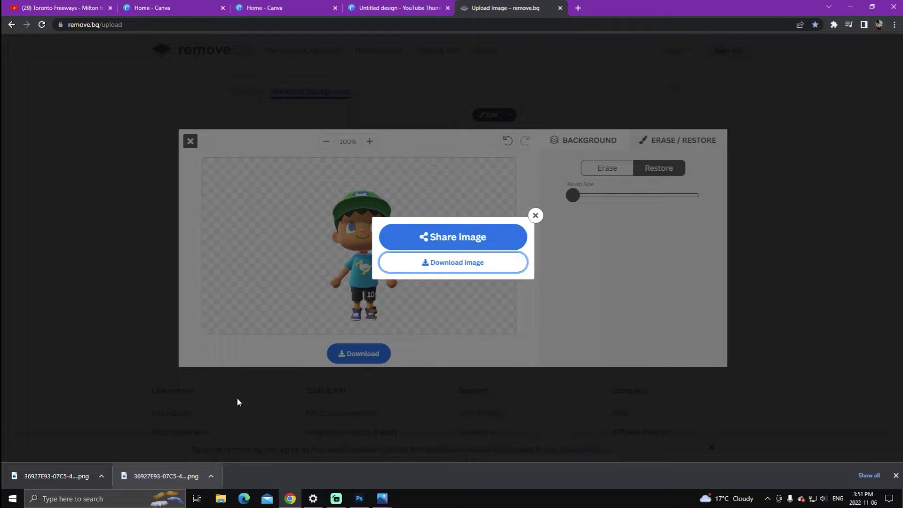
{"action": "left_click", "coordinate": [536, 219]}
{"action": "left_click", "coordinate": [363, 502]}
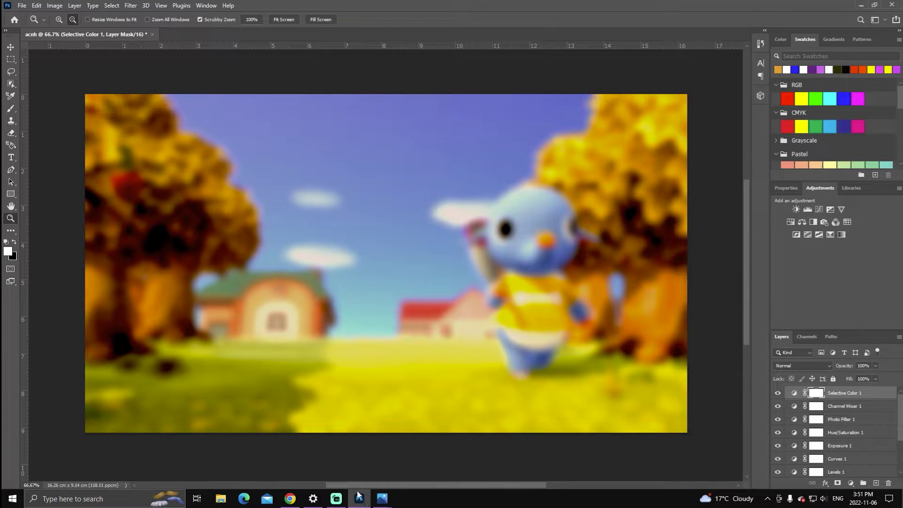
Open the Downloads folder in File Explorer and preview the newest character cutout PNG
{"action": "left_click", "coordinate": [220, 498]}
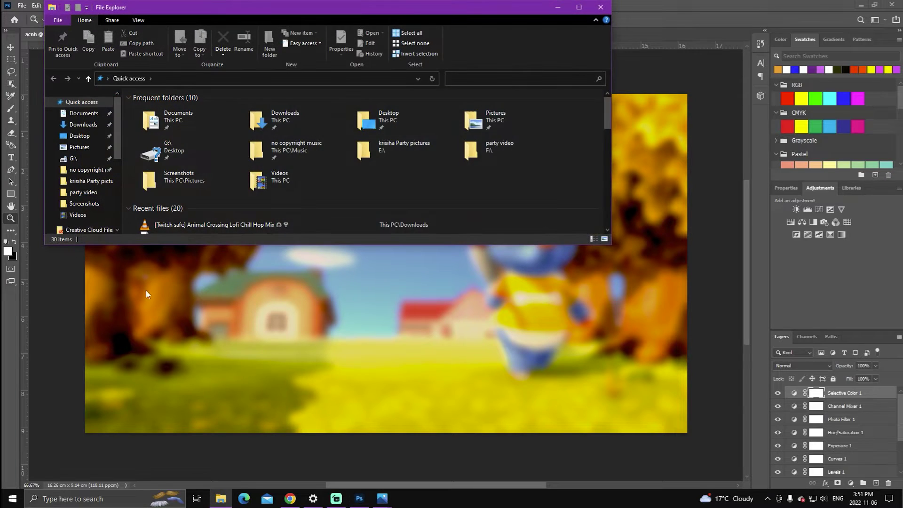
{"action": "left_click", "coordinate": [91, 125]}
{"action": "left_click", "coordinate": [177, 124]}
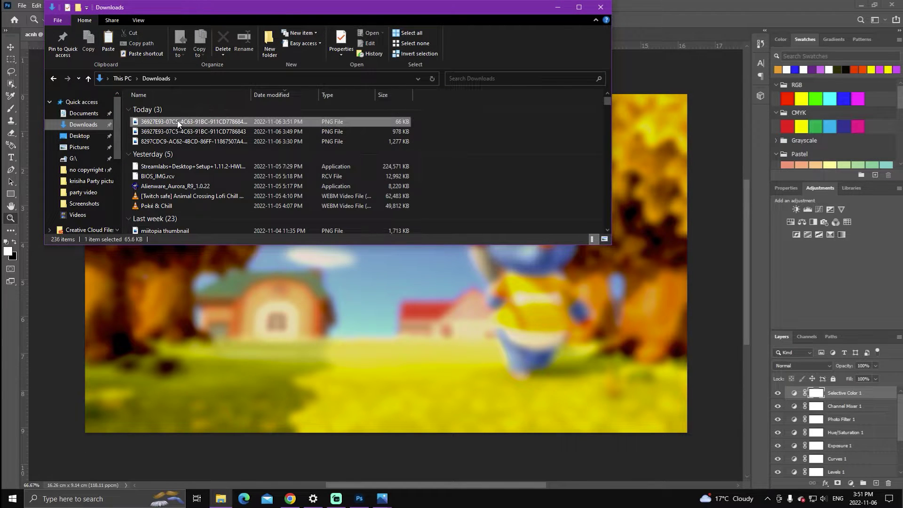
{"action": "double_click", "coordinate": [178, 124]}
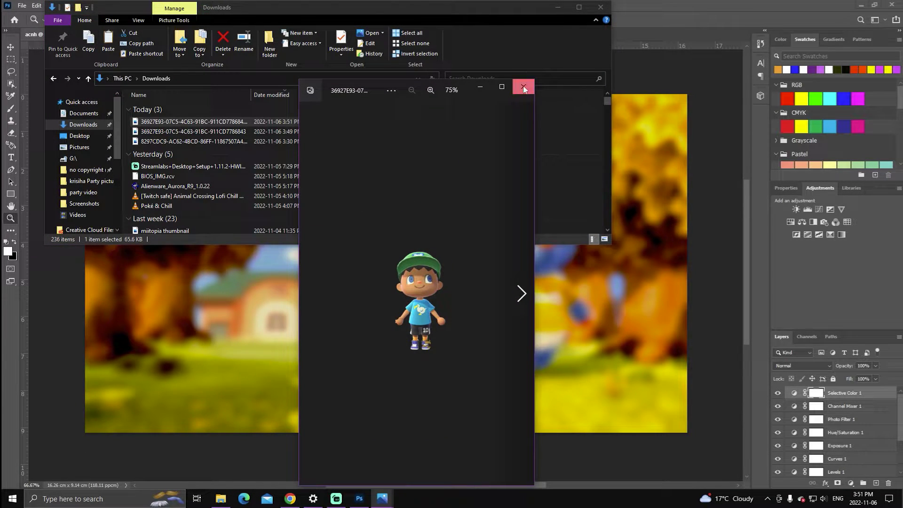
{"action": "left_click", "coordinate": [524, 88]}
Copy the original uncut character photo from the image viewer and paste it into the acnh document as a new layer
{"action": "double_click", "coordinate": [226, 134]}
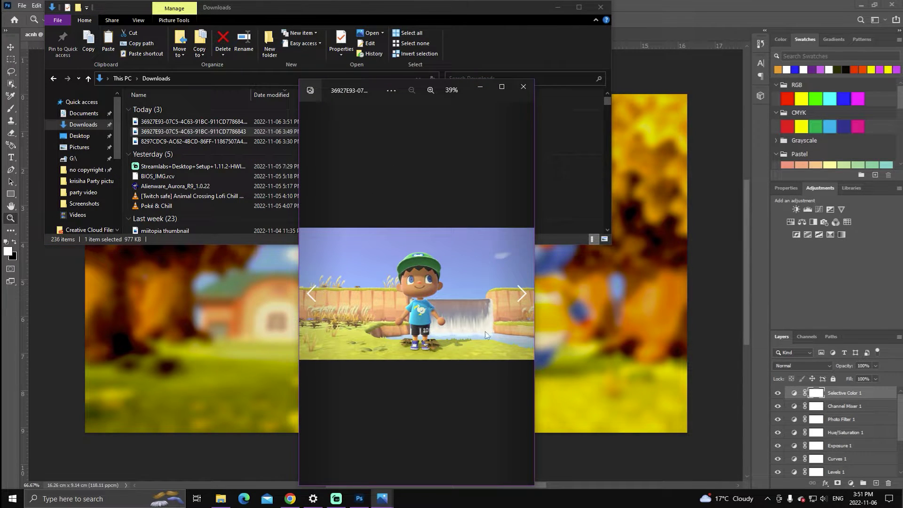
{"action": "right_click", "coordinate": [375, 309]}
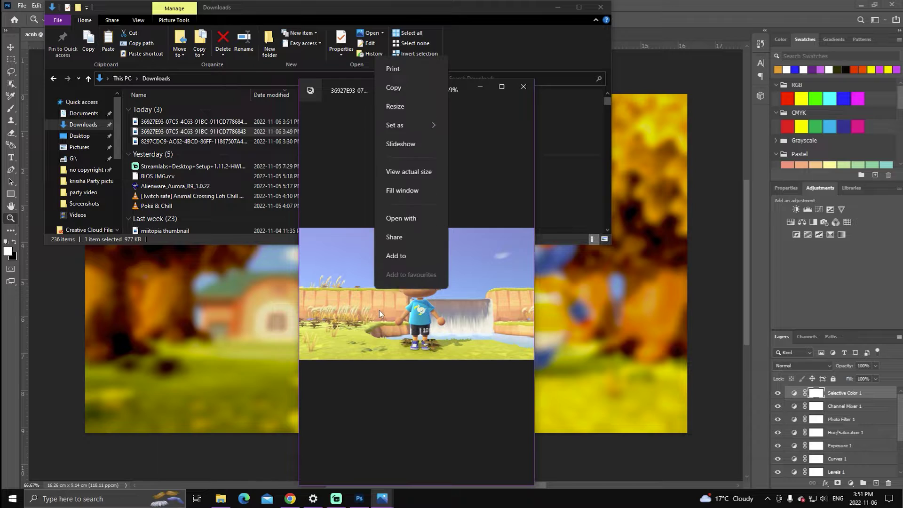
{"action": "left_click", "coordinate": [381, 113]}
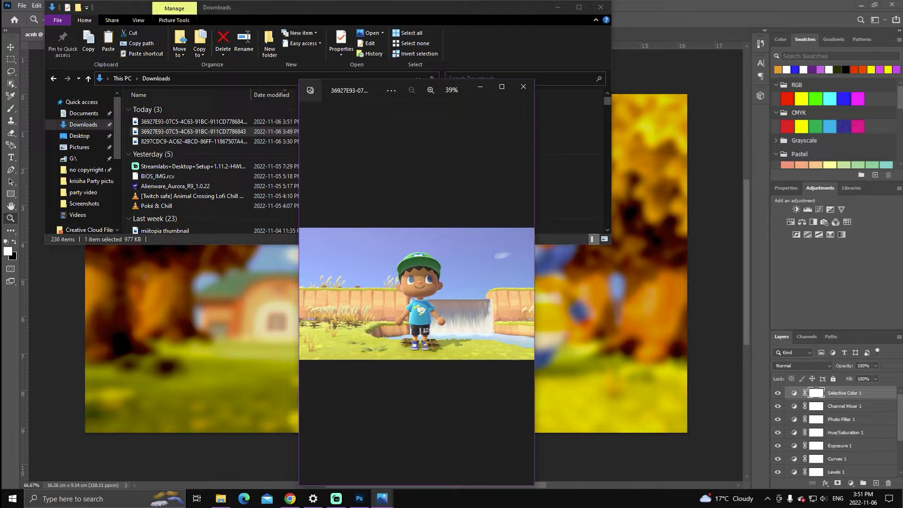
{"action": "left_click", "coordinate": [523, 86]}
{"action": "left_click", "coordinate": [558, 7]}
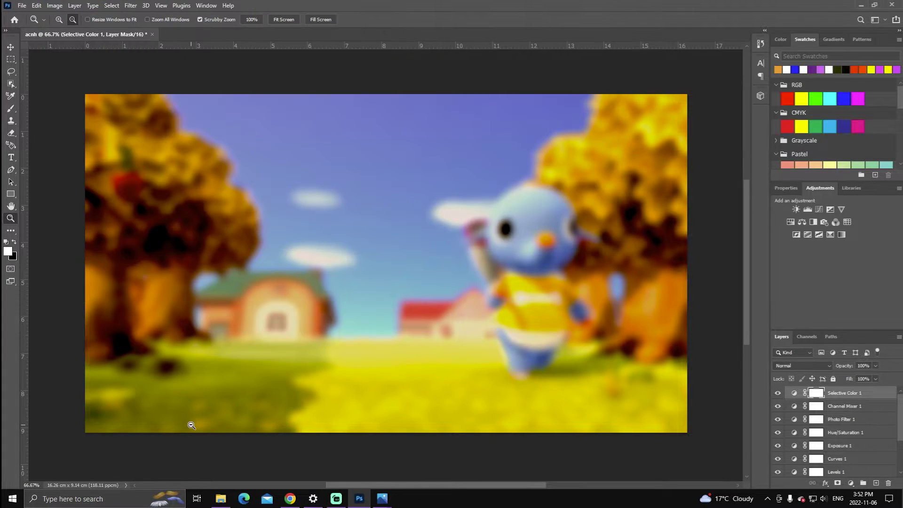
{"action": "key", "text": "ctrl+v"}
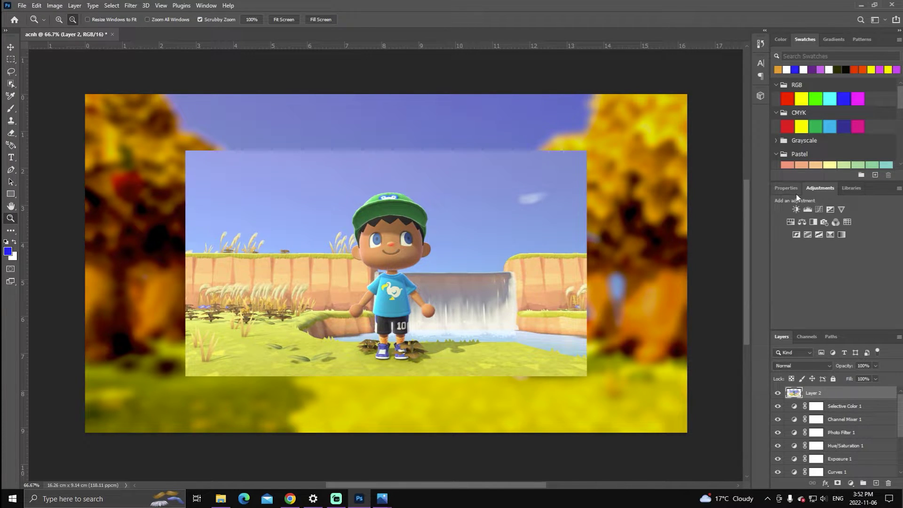
Remove the background of the pasted character photo with the Remove Background quick action
{"action": "left_click", "coordinate": [785, 189]}
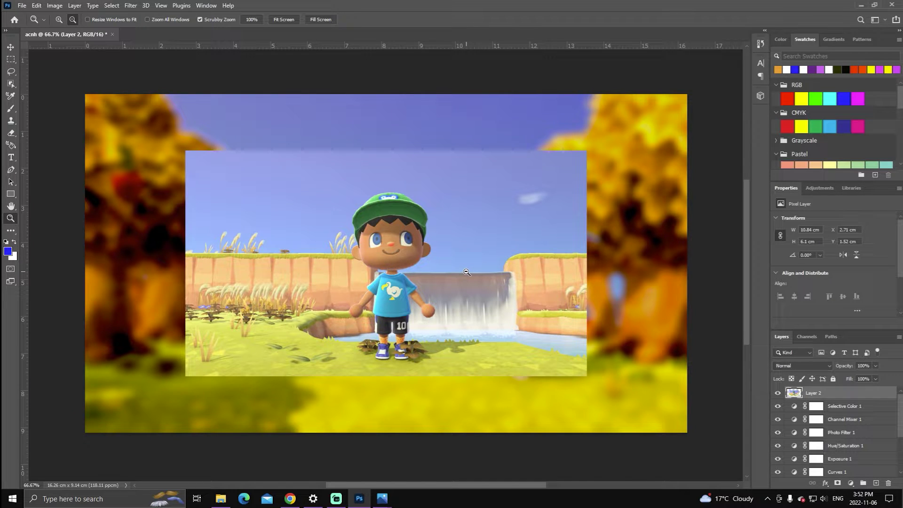
{"action": "scroll", "coordinate": [826, 270], "scroll_direction": "down", "scroll_amount": 2}
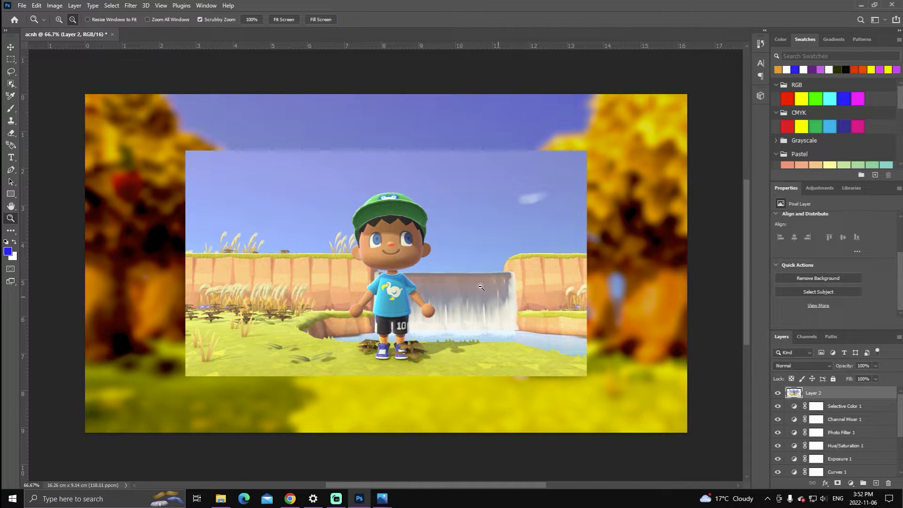
{"action": "left_click", "coordinate": [10, 187]}
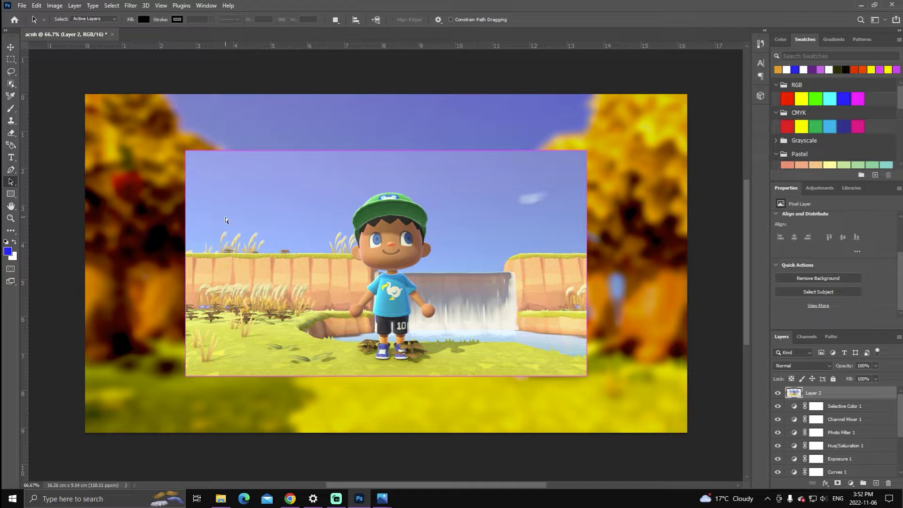
{"action": "key", "text": "ctrl+t"}
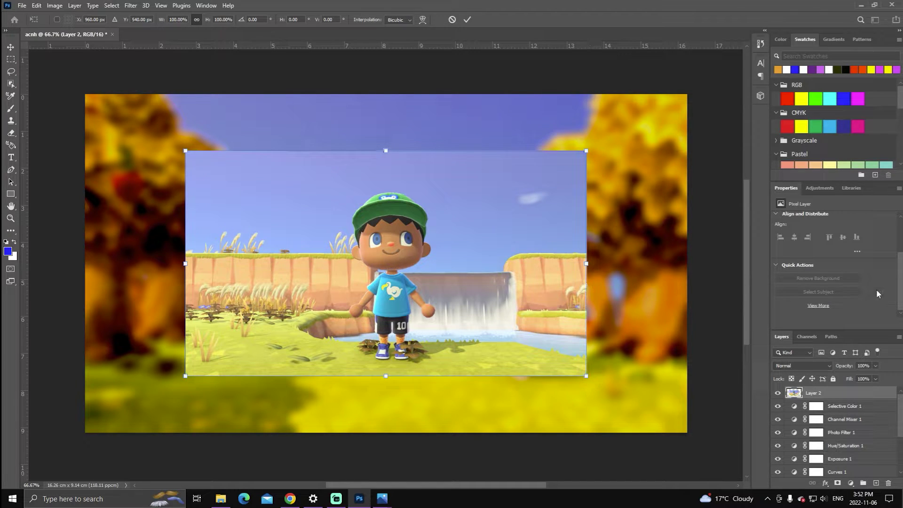
{"action": "left_click", "coordinate": [467, 20]}
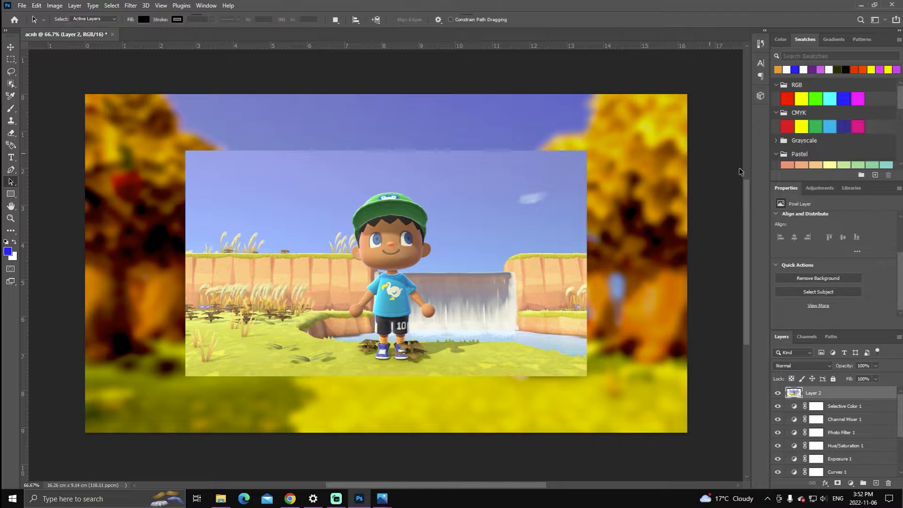
{"action": "left_click", "coordinate": [823, 279]}
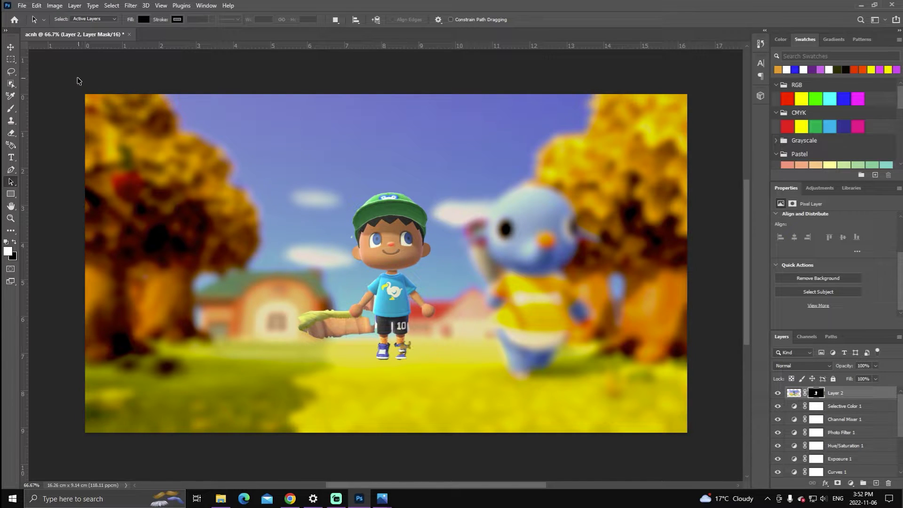
Open the character layer's mask in Select and Mask and set the Refine Edge Brush size to 25 px
{"action": "left_click", "coordinate": [128, 5]}
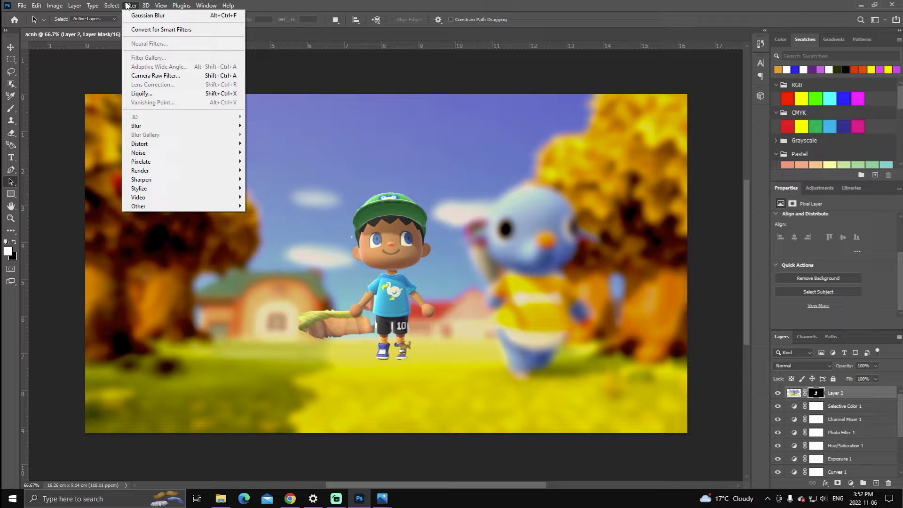
{"action": "mouse_move", "coordinate": [113, 8]}
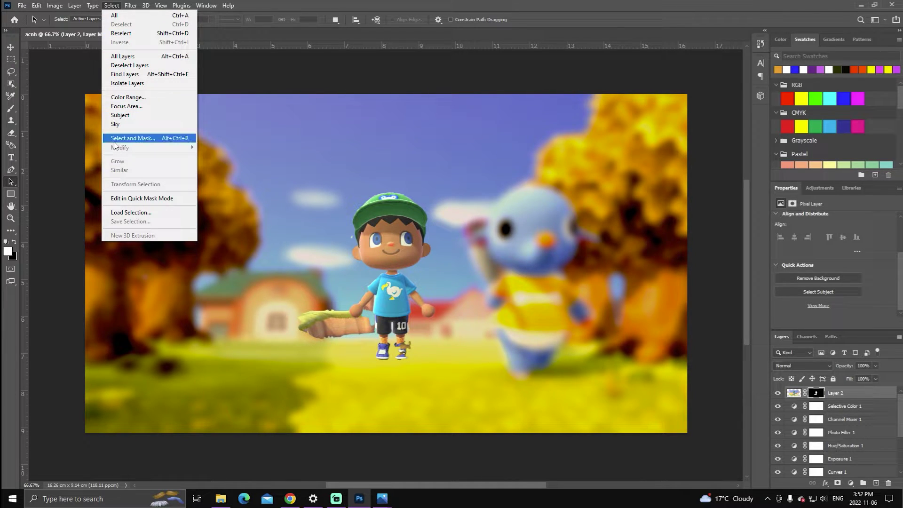
{"action": "left_click", "coordinate": [133, 141]}
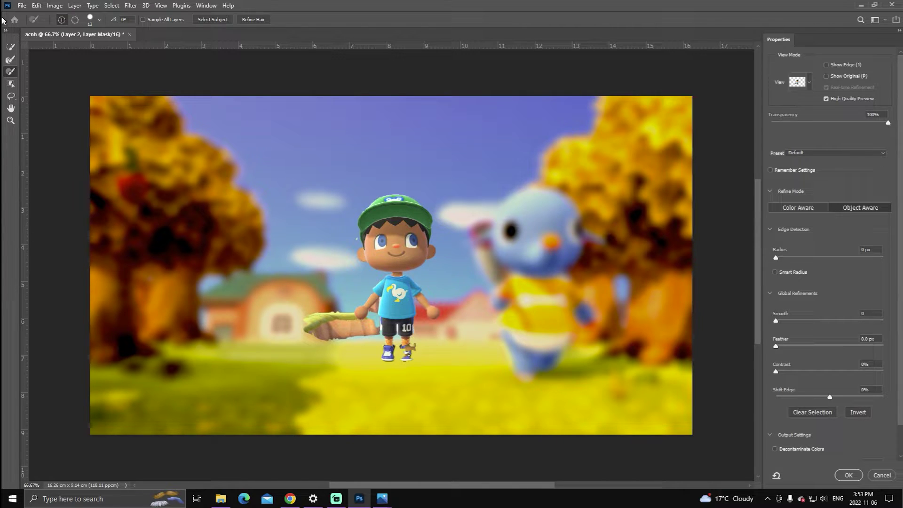
{"action": "left_click", "coordinate": [11, 61]}
{"action": "left_click", "coordinate": [11, 71]}
{"action": "left_click", "coordinate": [7, 63]}
{"action": "left_click", "coordinate": [97, 20]}
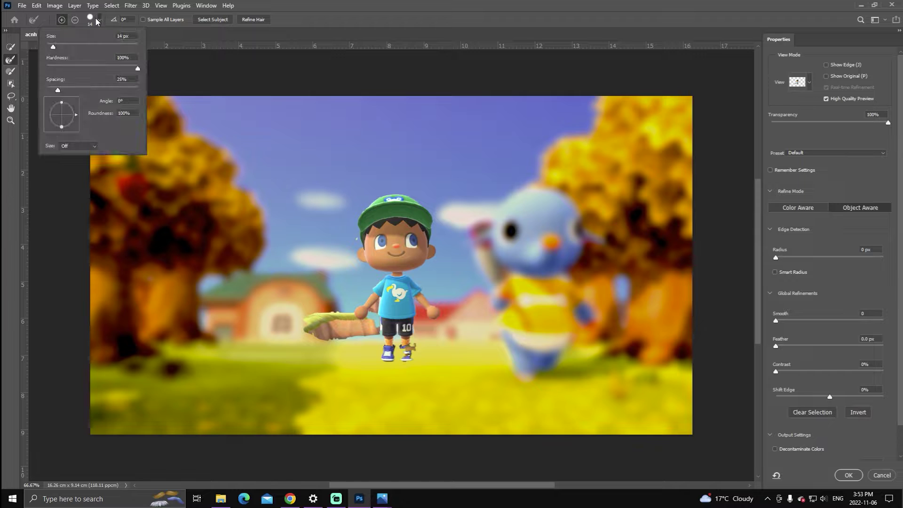
{"action": "left_click", "coordinate": [57, 46]}
{"action": "left_click", "coordinate": [341, 325]}
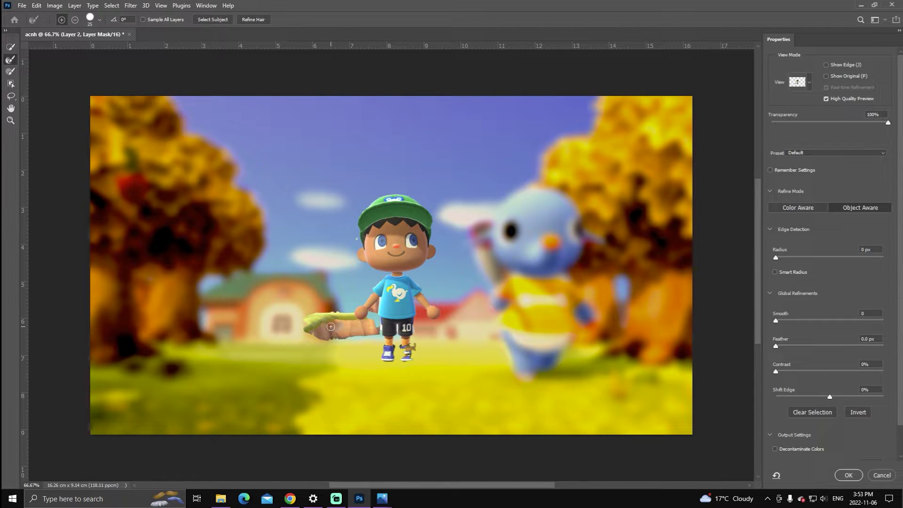
Brush over the leftover cliff beside the character's right hand with the Refine Edge Brush and apply the refined mask
{"action": "left_click", "coordinate": [811, 153]}
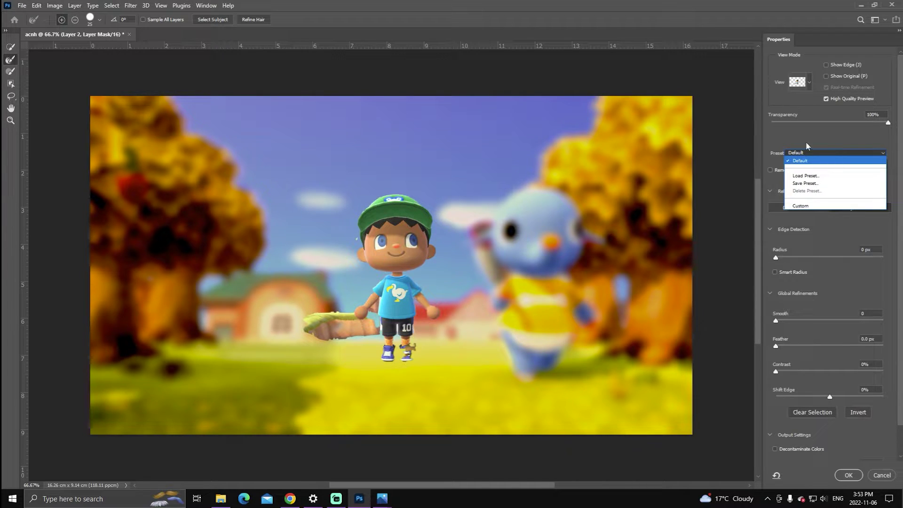
{"action": "left_click", "coordinate": [806, 141]}
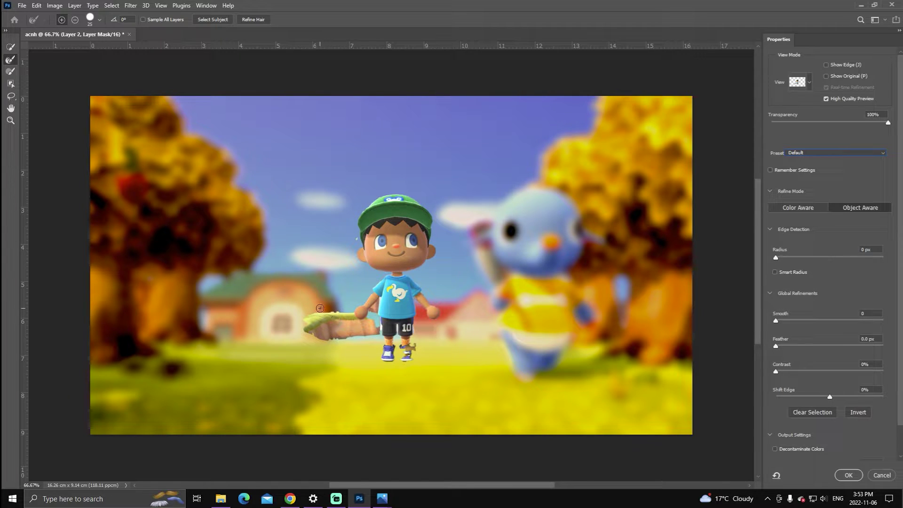
{"action": "mouse_move", "coordinate": [318, 323]}
{"action": "left_mouse_down"}
{"action": "mouse_move", "coordinate": [350, 328]}
{"action": "mouse_move", "coordinate": [325, 331]}
{"action": "mouse_move", "coordinate": [331, 337]}
{"action": "mouse_move", "coordinate": [332, 324]}
{"action": "mouse_move", "coordinate": [316, 329]}
{"action": "mouse_move", "coordinate": [325, 325]}
{"action": "left_mouse_up"}
{"action": "key", "text": "z"}
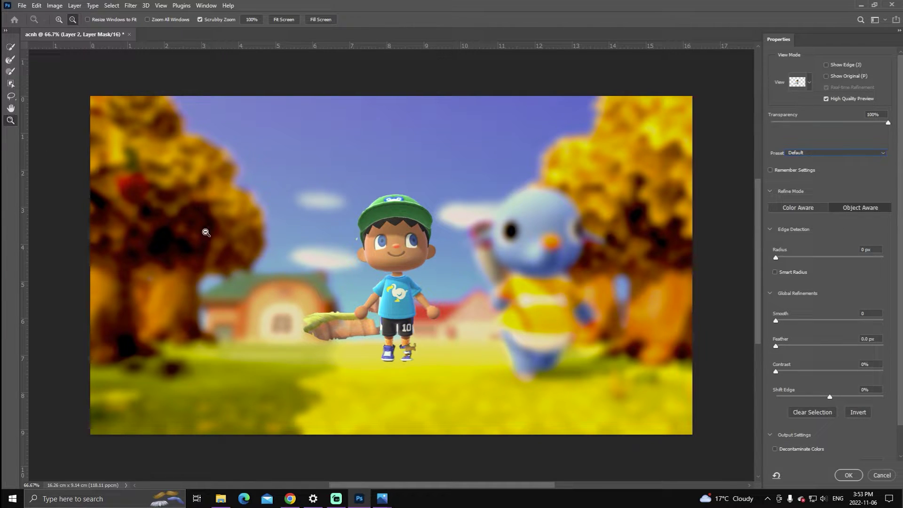
{"action": "left_click", "coordinate": [58, 21]}
{"action": "left_click", "coordinate": [223, 273]}
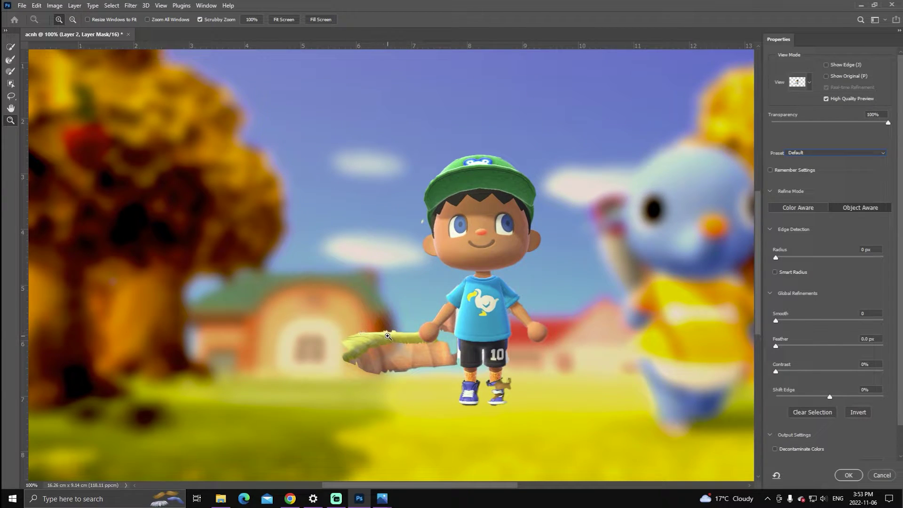
{"action": "left_click", "coordinate": [10, 59]}
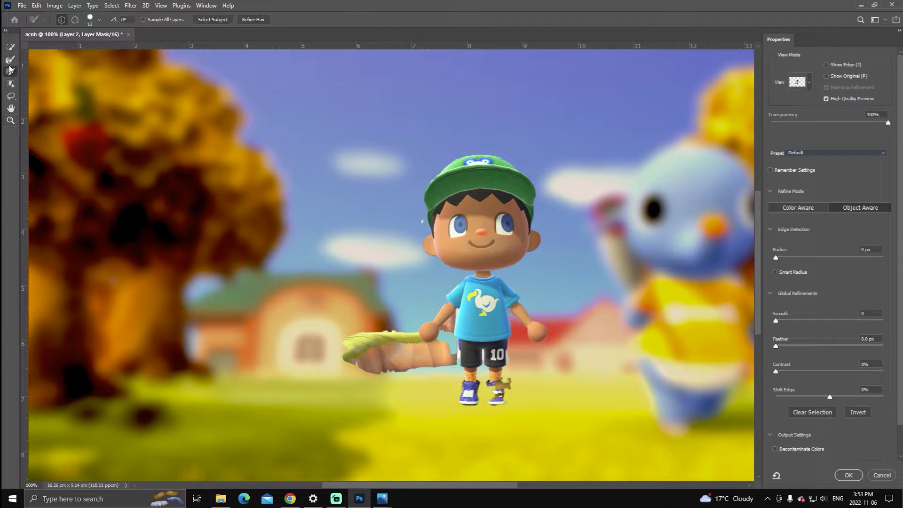
{"action": "mouse_move", "coordinate": [376, 360]}
{"action": "left_mouse_down"}
{"action": "mouse_move", "coordinate": [401, 354]}
{"action": "mouse_move", "coordinate": [361, 366]}
{"action": "mouse_move", "coordinate": [356, 354]}
{"action": "mouse_move", "coordinate": [403, 339]}
{"action": "mouse_move", "coordinate": [375, 354]}
{"action": "mouse_move", "coordinate": [375, 364]}
{"action": "mouse_move", "coordinate": [438, 338]}
{"action": "mouse_move", "coordinate": [420, 358]}
{"action": "mouse_move", "coordinate": [383, 331]}
{"action": "left_mouse_up"}
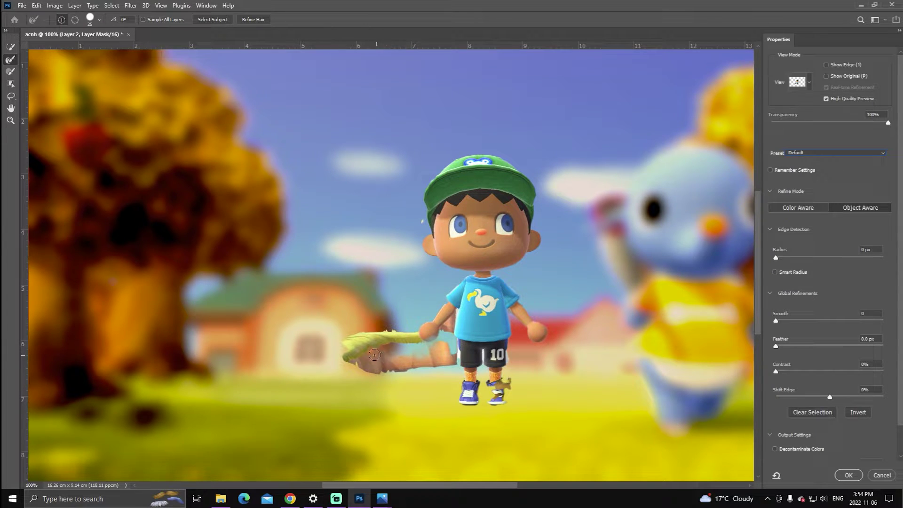
{"action": "left_click", "coordinate": [843, 473]}
Reopen the mask in Select and Mask and refine more of the grass and rock edge of the leftover cliff
{"action": "left_click", "coordinate": [76, 6]}
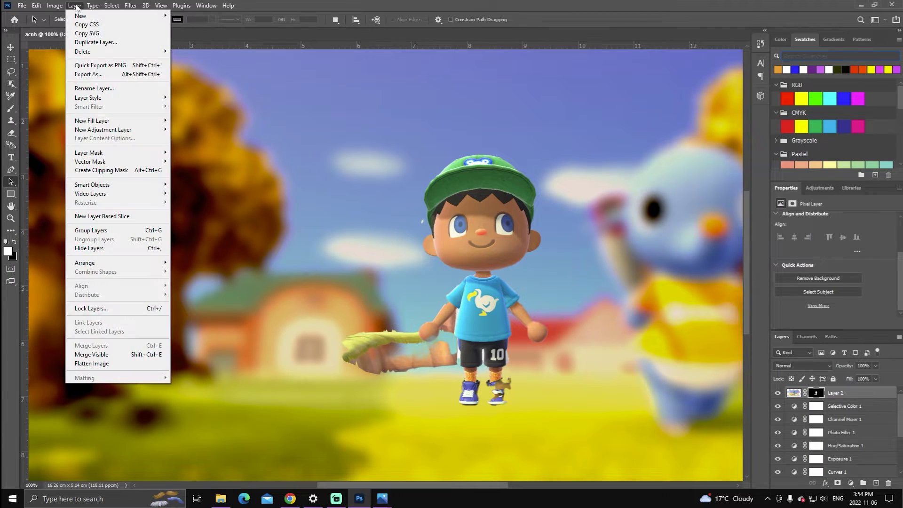
{"action": "mouse_move", "coordinate": [94, 6]}
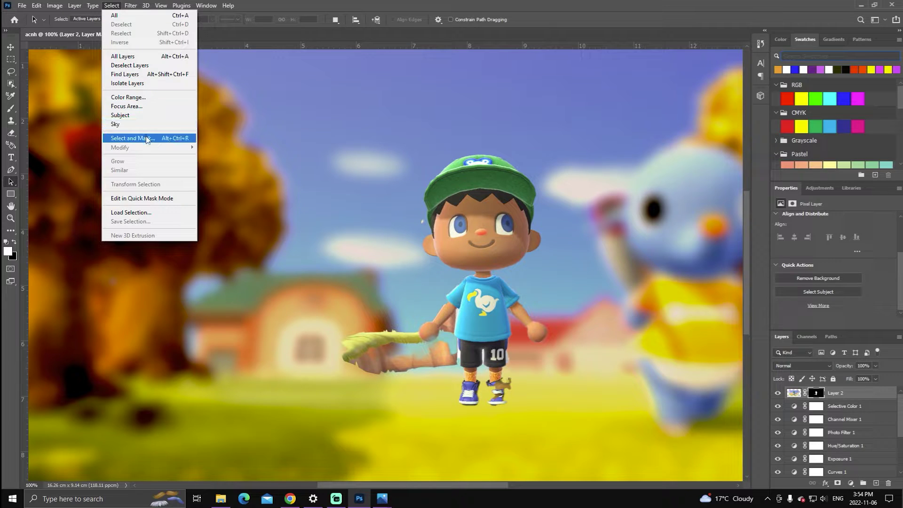
{"action": "left_click", "coordinate": [147, 138]}
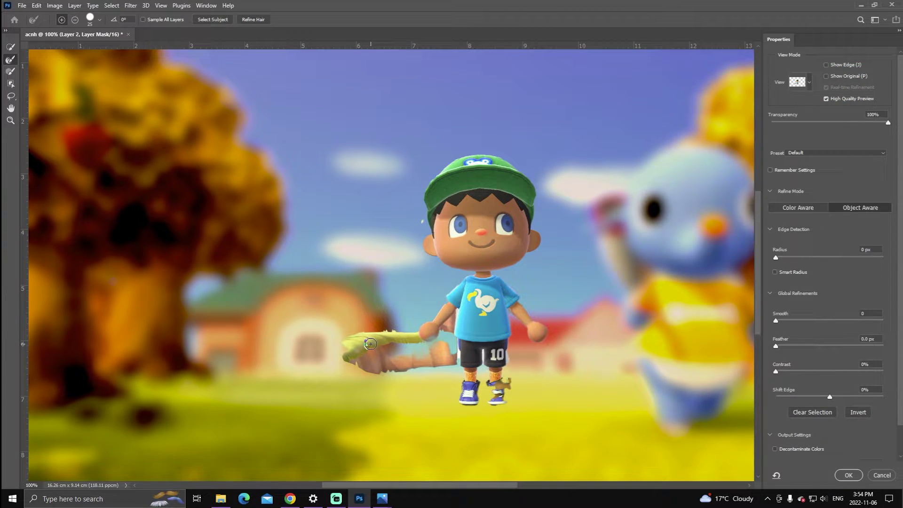
{"action": "mouse_move", "coordinate": [371, 344]}
{"action": "left_mouse_down"}
{"action": "mouse_move", "coordinate": [422, 360]}
{"action": "mouse_move", "coordinate": [352, 362]}
{"action": "mouse_move", "coordinate": [380, 336]}
{"action": "mouse_move", "coordinate": [359, 364]}
{"action": "mouse_move", "coordinate": [372, 345]}
{"action": "left_mouse_up"}
{"action": "mouse_move", "coordinate": [376, 365]}
{"action": "left_mouse_down"}
{"action": "mouse_move", "coordinate": [363, 348]}
{"action": "mouse_move", "coordinate": [363, 374]}
{"action": "left_mouse_up"}
{"action": "mouse_move", "coordinate": [359, 341]}
{"action": "left_mouse_down"}
{"action": "mouse_move", "coordinate": [362, 375]}
{"action": "mouse_move", "coordinate": [376, 366]}
{"action": "left_mouse_up"}
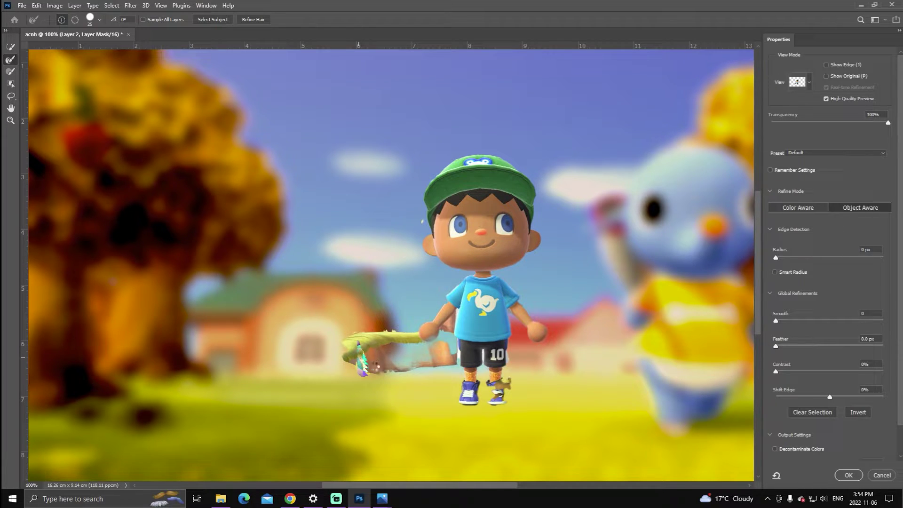
Try an edge detection radius of 2 px on the character mask and reset the radius to 0 px
{"action": "mouse_move", "coordinate": [786, 258]}
{"action": "left_mouse_down"}
{"action": "mouse_move", "coordinate": [826, 259]}
{"action": "mouse_move", "coordinate": [789, 260]}
{"action": "left_mouse_up"}
{"action": "left_click", "coordinate": [877, 249]}
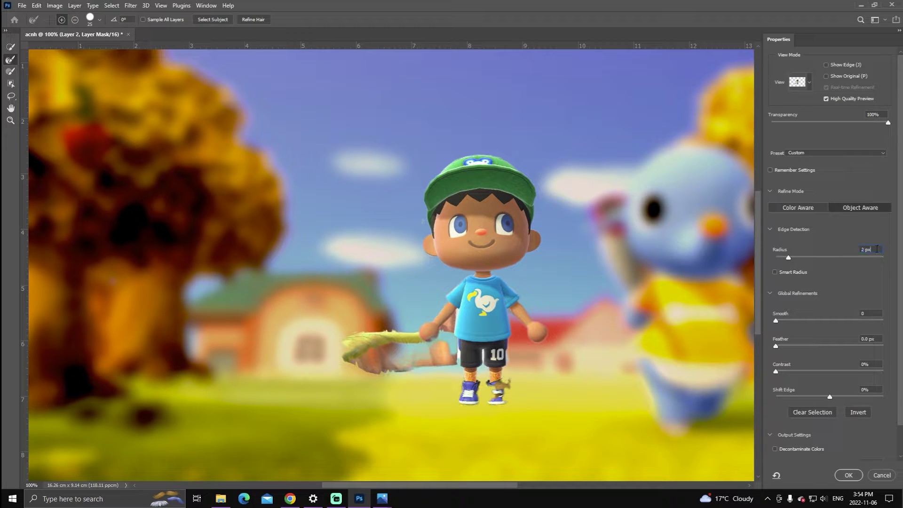
{"action": "key", "text": "BackSpace"}
{"action": "key", "text": "BackSpace"}
{"action": "key", "text": "BackSpace"}
{"action": "key", "text": "Return"}
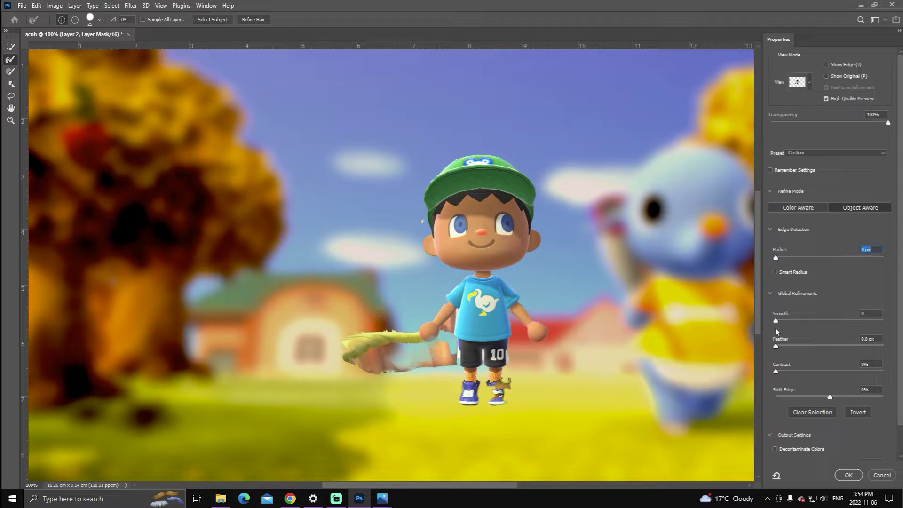
Set the mask's Smooth to 10 and brush over the outer end of the leftover cliff with the Refine Edge Brush
{"action": "left_click_drag", "start_coordinate": [778, 327], "coordinate": [787, 323]}
{"action": "mouse_move", "coordinate": [377, 335]}
{"action": "left_mouse_down"}
{"action": "mouse_move", "coordinate": [364, 361]}
{"action": "mouse_move", "coordinate": [422, 354]}
{"action": "mouse_move", "coordinate": [369, 355]}
{"action": "mouse_move", "coordinate": [408, 353]}
{"action": "mouse_move", "coordinate": [396, 345]}
{"action": "mouse_move", "coordinate": [373, 357]}
{"action": "mouse_move", "coordinate": [410, 366]}
{"action": "mouse_move", "coordinate": [363, 360]}
{"action": "mouse_move", "coordinate": [383, 360]}
{"action": "mouse_move", "coordinate": [395, 337]}
{"action": "mouse_move", "coordinate": [356, 347]}
{"action": "mouse_move", "coordinate": [395, 336]}
{"action": "mouse_move", "coordinate": [353, 350]}
{"action": "mouse_move", "coordinate": [398, 335]}
{"action": "left_mouse_up"}
{"action": "mouse_move", "coordinate": [352, 359]}
{"action": "left_mouse_down"}
{"action": "mouse_move", "coordinate": [394, 337]}
{"action": "mouse_move", "coordinate": [368, 363]}
{"action": "mouse_move", "coordinate": [357, 358]}
{"action": "mouse_move", "coordinate": [407, 339]}
{"action": "mouse_move", "coordinate": [374, 356]}
{"action": "mouse_move", "coordinate": [359, 354]}
{"action": "mouse_move", "coordinate": [405, 337]}
{"action": "mouse_move", "coordinate": [359, 350]}
{"action": "mouse_move", "coordinate": [402, 330]}
{"action": "mouse_move", "coordinate": [382, 343]}
{"action": "mouse_move", "coordinate": [416, 338]}
{"action": "mouse_move", "coordinate": [360, 348]}
{"action": "mouse_move", "coordinate": [402, 333]}
{"action": "mouse_move", "coordinate": [368, 353]}
{"action": "mouse_move", "coordinate": [390, 337]}
{"action": "left_mouse_up"}
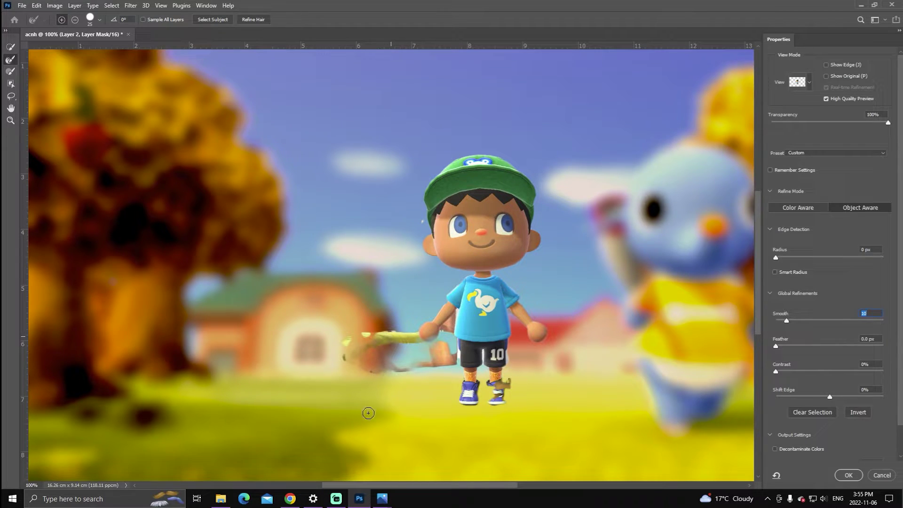
{"action": "mouse_move", "coordinate": [342, 496]}
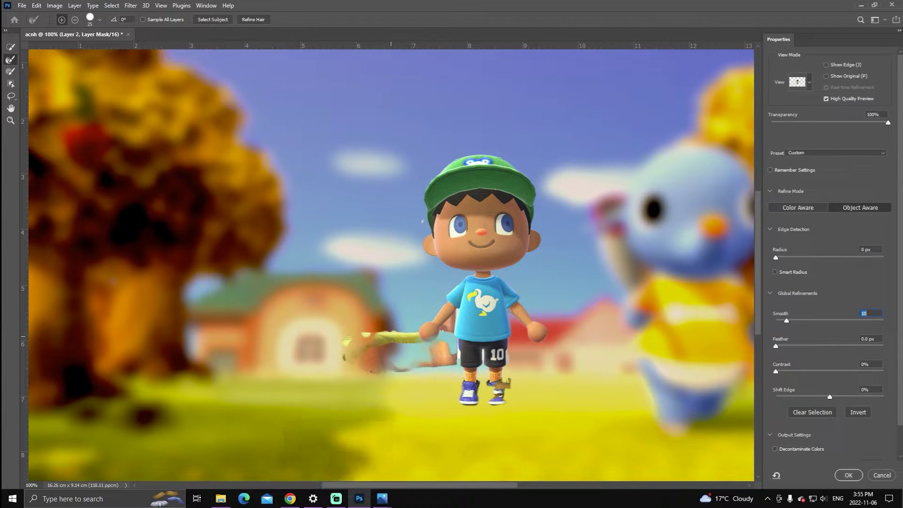
Paint over the leftover cliff's outer end with the Brush Tool, then go over its grass and rock again with the Refine Edge Brush
{"action": "left_click", "coordinate": [11, 71]}
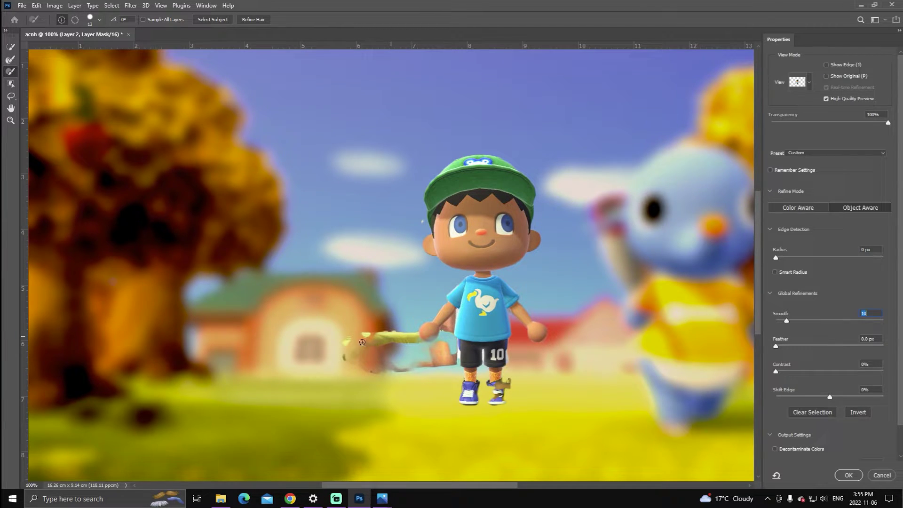
{"action": "mouse_move", "coordinate": [364, 343]}
{"action": "left_mouse_down"}
{"action": "mouse_move", "coordinate": [353, 365]}
{"action": "mouse_move", "coordinate": [347, 357]}
{"action": "mouse_move", "coordinate": [368, 338]}
{"action": "mouse_move", "coordinate": [341, 353]}
{"action": "mouse_move", "coordinate": [362, 333]}
{"action": "mouse_move", "coordinate": [356, 348]}
{"action": "mouse_move", "coordinate": [380, 339]}
{"action": "mouse_move", "coordinate": [364, 337]}
{"action": "mouse_move", "coordinate": [350, 363]}
{"action": "mouse_move", "coordinate": [348, 349]}
{"action": "left_mouse_up"}
{"action": "left_click", "coordinate": [10, 59]}
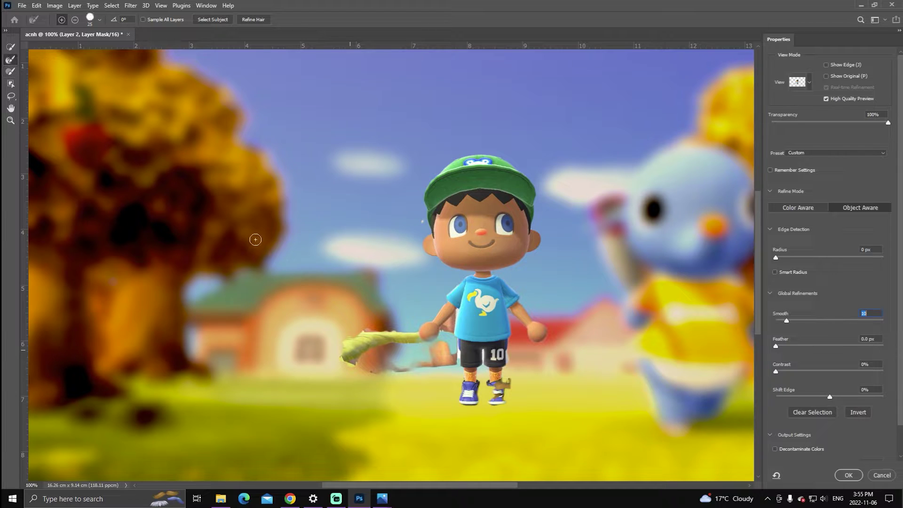
{"action": "mouse_move", "coordinate": [347, 359]}
{"action": "left_mouse_down"}
{"action": "mouse_move", "coordinate": [354, 339]}
{"action": "mouse_move", "coordinate": [376, 337]}
{"action": "mouse_move", "coordinate": [356, 357]}
{"action": "mouse_move", "coordinate": [369, 335]}
{"action": "mouse_move", "coordinate": [353, 357]}
{"action": "mouse_move", "coordinate": [348, 352]}
{"action": "mouse_move", "coordinate": [371, 335]}
{"action": "mouse_move", "coordinate": [371, 346]}
{"action": "mouse_move", "coordinate": [340, 361]}
{"action": "mouse_move", "coordinate": [377, 341]}
{"action": "mouse_move", "coordinate": [349, 362]}
{"action": "left_mouse_up"}
{"action": "left_click_drag", "start_coordinate": [390, 329], "coordinate": [350, 362]}
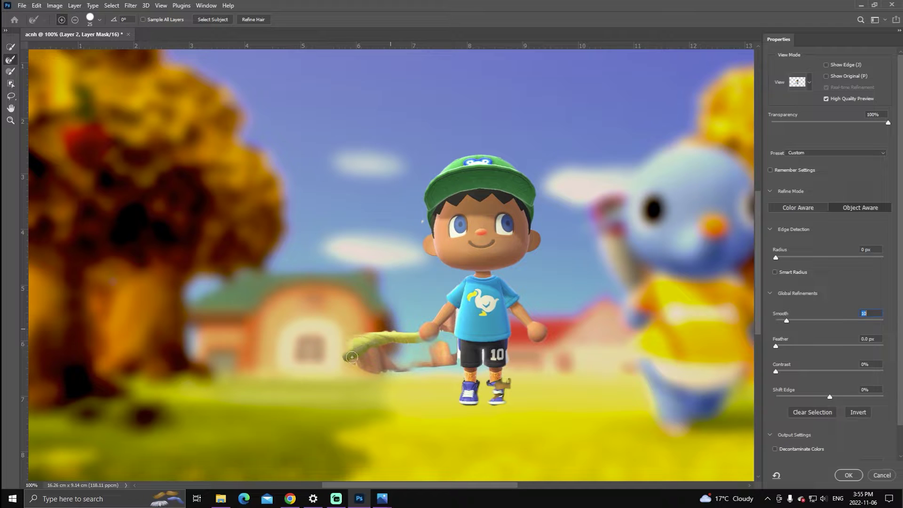
{"action": "left_click_drag", "start_coordinate": [378, 331], "coordinate": [360, 354]}
{"action": "mouse_move", "coordinate": [360, 354]}
{"action": "left_mouse_down"}
{"action": "mouse_move", "coordinate": [352, 357]}
{"action": "mouse_move", "coordinate": [383, 330]}
{"action": "mouse_move", "coordinate": [354, 354]}
{"action": "mouse_move", "coordinate": [373, 331]}
{"action": "left_mouse_up"}
{"action": "mouse_move", "coordinate": [371, 362]}
{"action": "left_mouse_down"}
{"action": "mouse_move", "coordinate": [379, 376]}
{"action": "mouse_move", "coordinate": [361, 371]}
{"action": "left_mouse_up"}
{"action": "left_click_drag", "start_coordinate": [353, 353], "coordinate": [392, 321]}
Set Smooth to 23 and Feather to 1.1 px, brush over the leftover rock once more and apply the refined mask
{"action": "left_click", "coordinate": [798, 321]}
{"action": "left_click", "coordinate": [390, 332]}
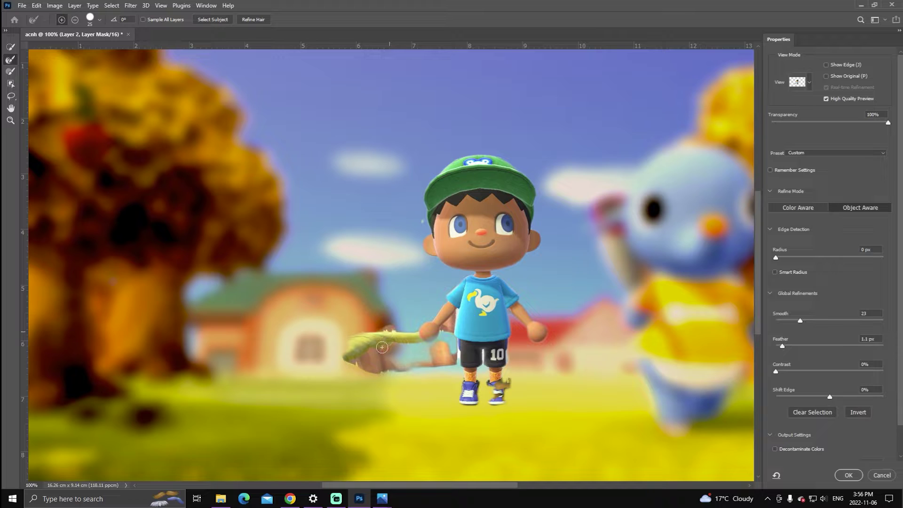
{"action": "mouse_move", "coordinate": [376, 349]}
{"action": "left_mouse_down"}
{"action": "mouse_move", "coordinate": [393, 374]}
{"action": "mouse_move", "coordinate": [358, 352]}
{"action": "mouse_move", "coordinate": [399, 361]}
{"action": "left_mouse_up"}
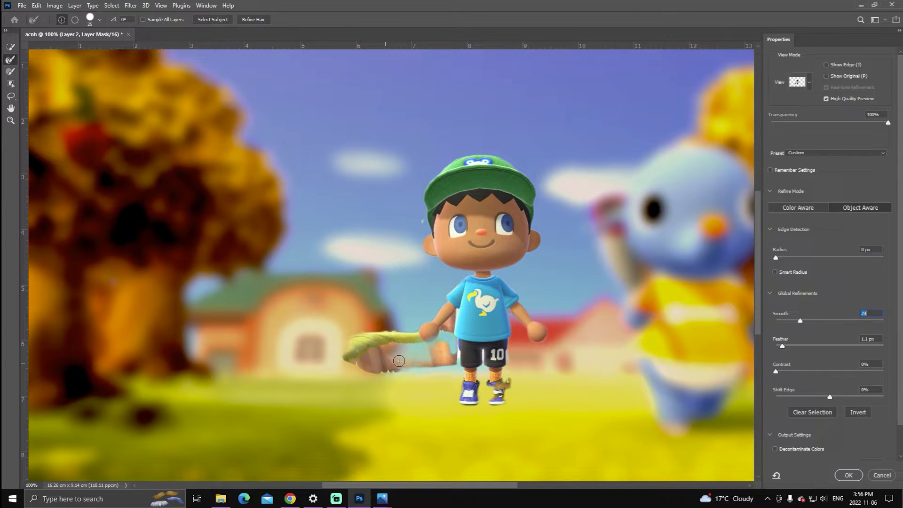
{"action": "left_click", "coordinate": [848, 476]}
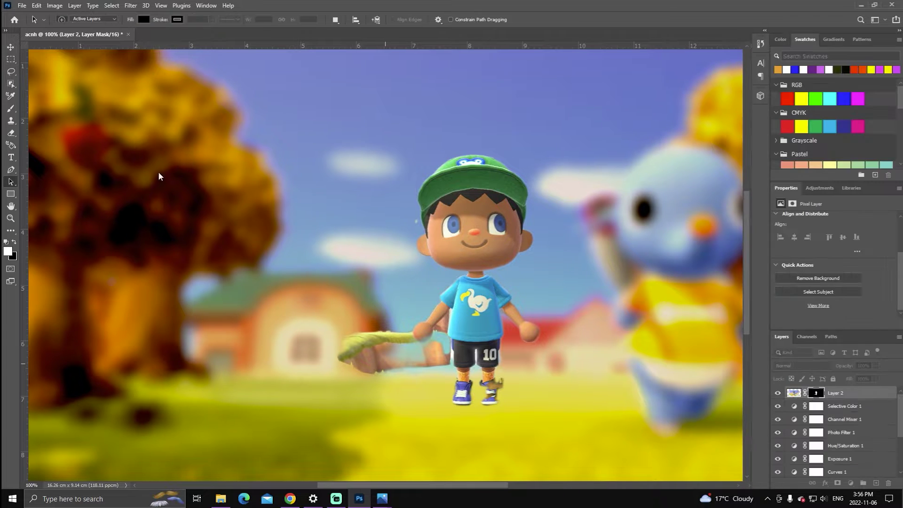
{"action": "left_click", "coordinate": [93, 6]}
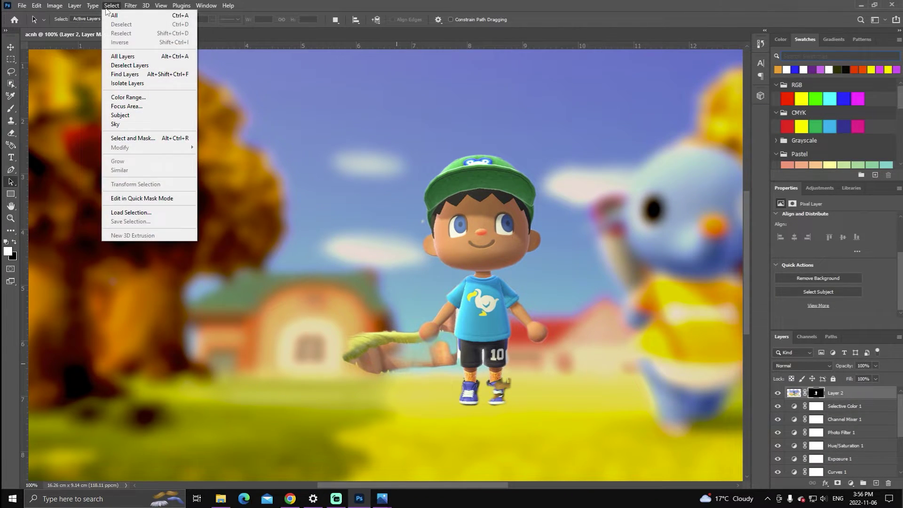
{"action": "mouse_move", "coordinate": [104, 10]}
{"action": "left_click", "coordinate": [133, 138]}
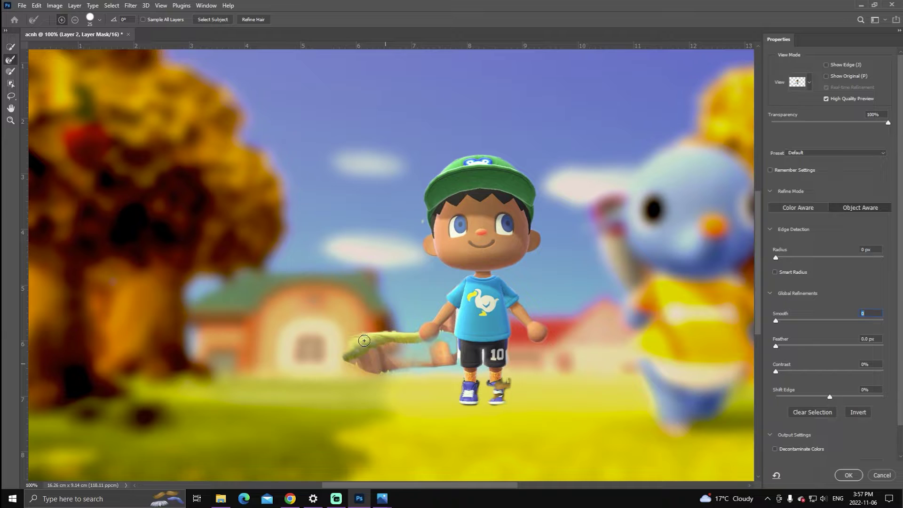
{"action": "left_click", "coordinate": [90, 17]}
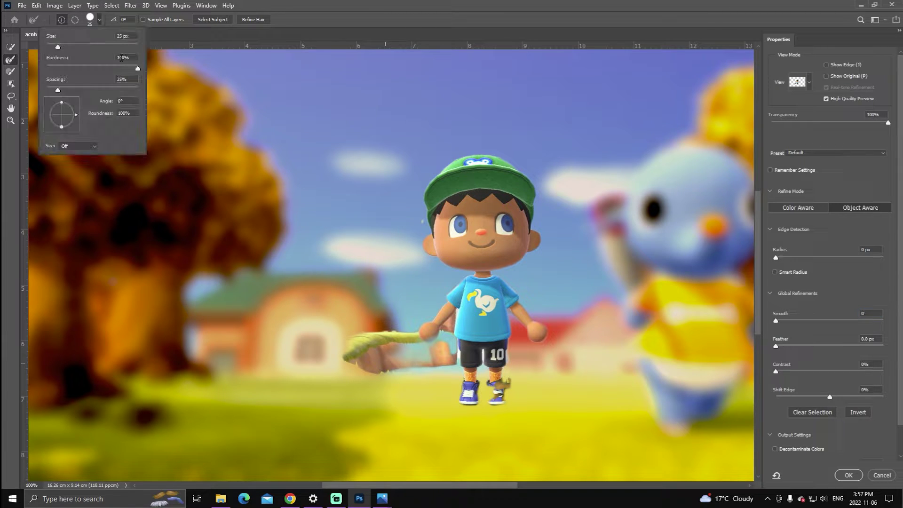
{"action": "left_click", "coordinate": [79, 46]}
{"action": "mouse_move", "coordinate": [372, 350]}
{"action": "left_mouse_down"}
{"action": "mouse_move", "coordinate": [377, 357]}
{"action": "mouse_move", "coordinate": [365, 346]}
{"action": "mouse_move", "coordinate": [374, 369]}
{"action": "mouse_move", "coordinate": [363, 351]}
{"action": "mouse_move", "coordinate": [341, 359]}
{"action": "mouse_move", "coordinate": [367, 356]}
{"action": "mouse_move", "coordinate": [376, 343]}
{"action": "mouse_move", "coordinate": [374, 365]}
{"action": "mouse_move", "coordinate": [372, 338]}
{"action": "mouse_move", "coordinate": [347, 363]}
{"action": "mouse_move", "coordinate": [386, 333]}
{"action": "mouse_move", "coordinate": [343, 347]}
{"action": "mouse_move", "coordinate": [370, 344]}
{"action": "left_mouse_up"}
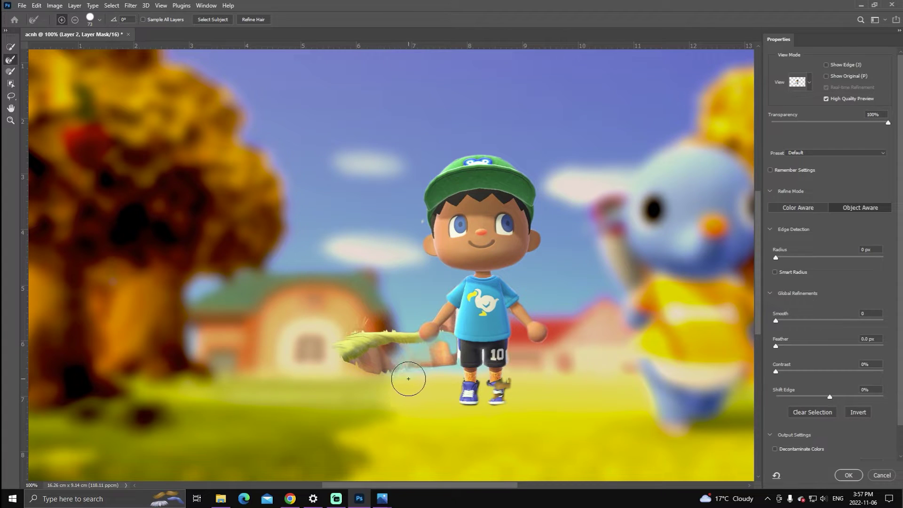
{"action": "left_click", "coordinate": [873, 476]}
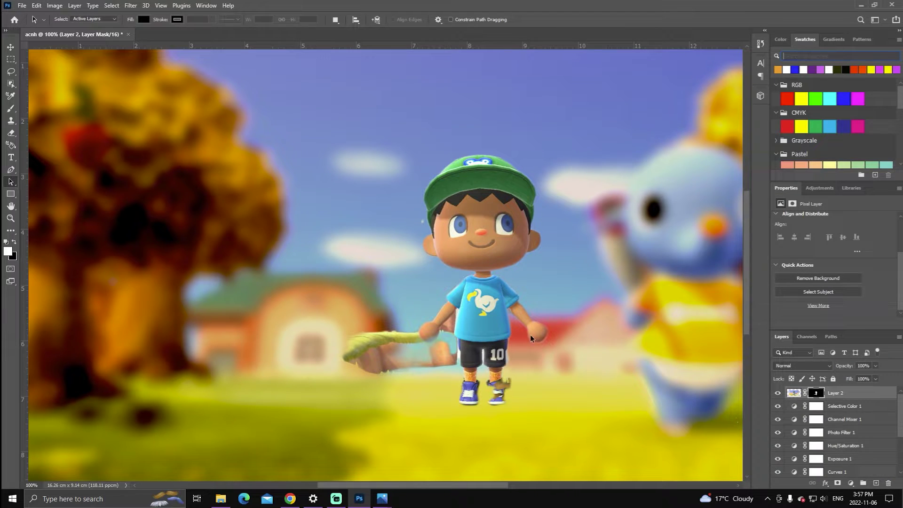
Choose the regular Eraser Tool and set its brush size to 12 px
{"action": "left_click", "coordinate": [12, 135]}
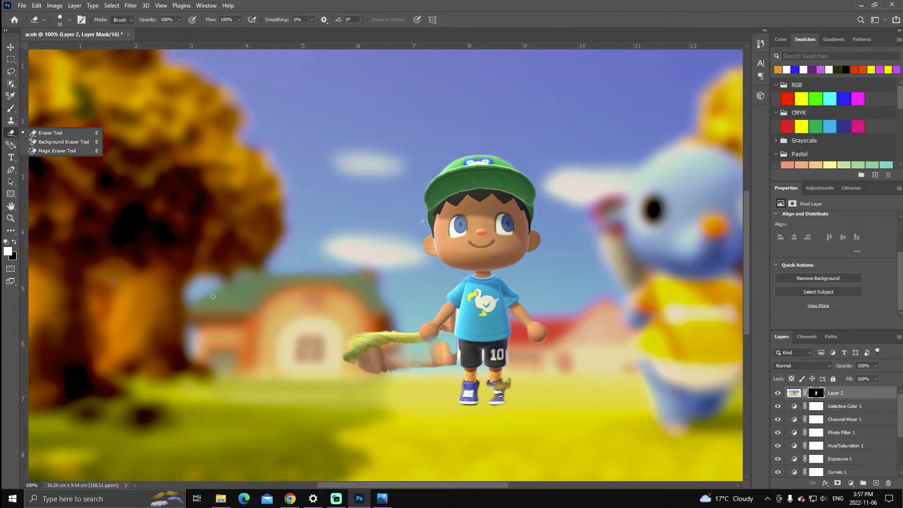
{"action": "left_click", "coordinate": [52, 146]}
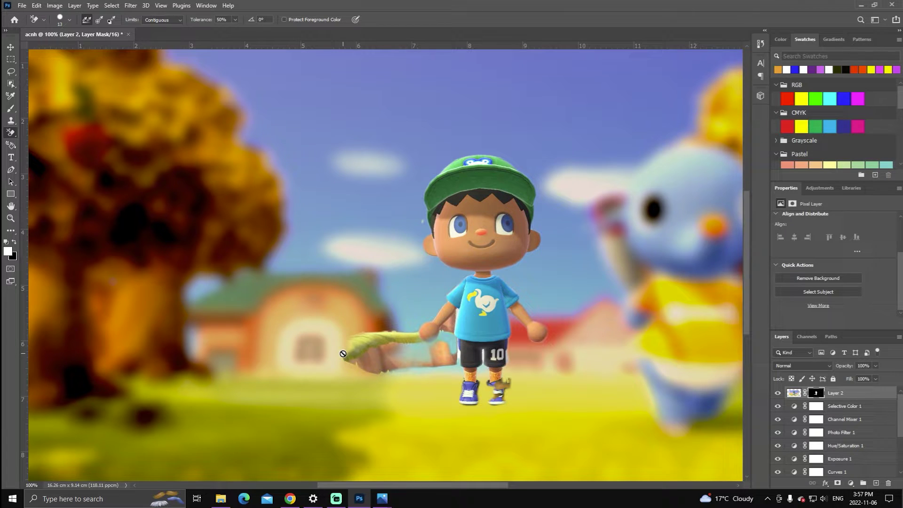
{"action": "right_click", "coordinate": [10, 136]}
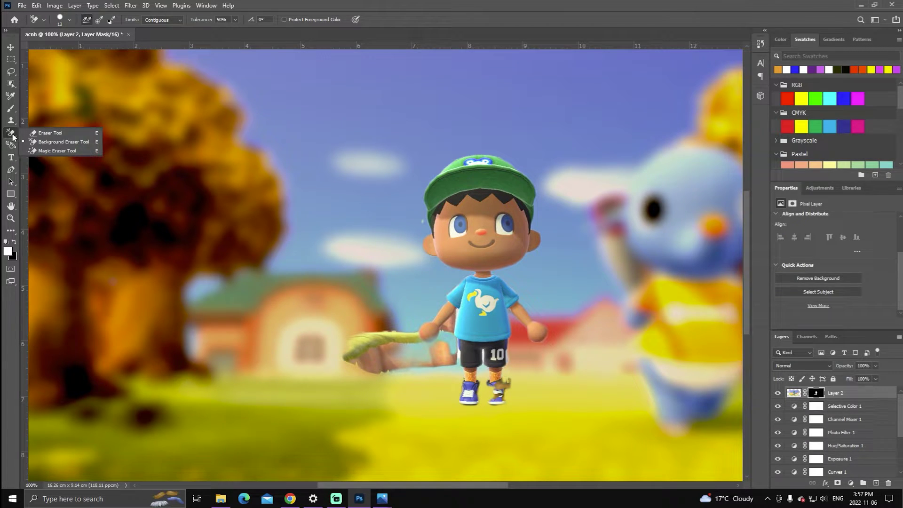
{"action": "left_click", "coordinate": [42, 133]}
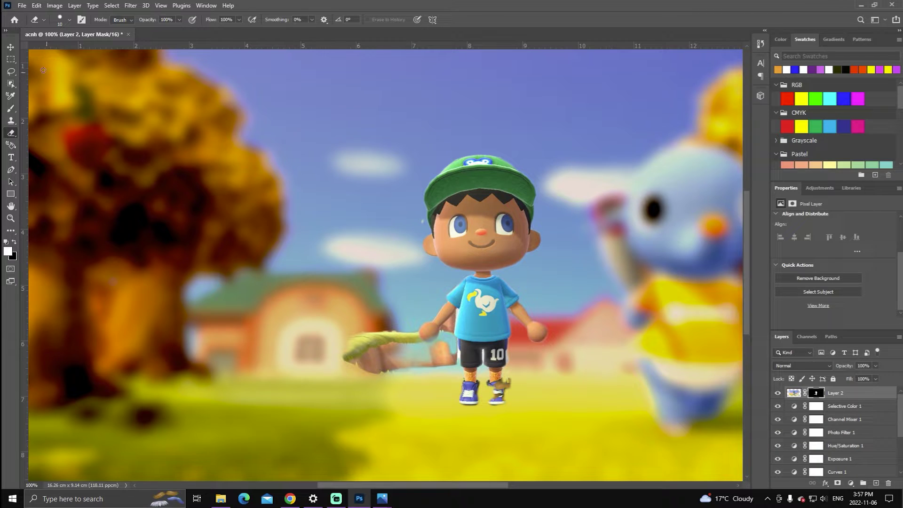
{"action": "left_click", "coordinate": [68, 21]}
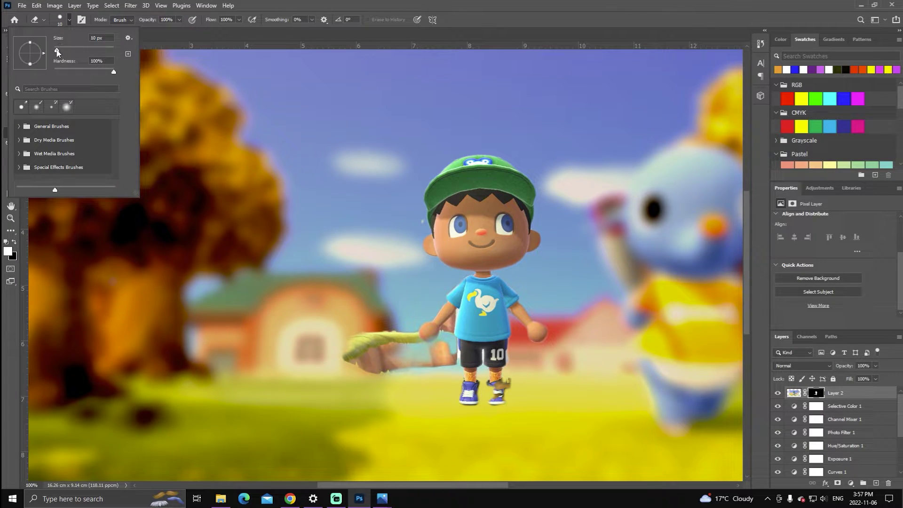
{"action": "left_click_drag", "start_coordinate": [57, 51], "coordinate": [58, 53]}
{"action": "left_click", "coordinate": [2, 309]}
Erase the leftover grass strip and rock on the character layer from its outer end up to the character's right hand
{"action": "left_click", "coordinate": [11, 221]}
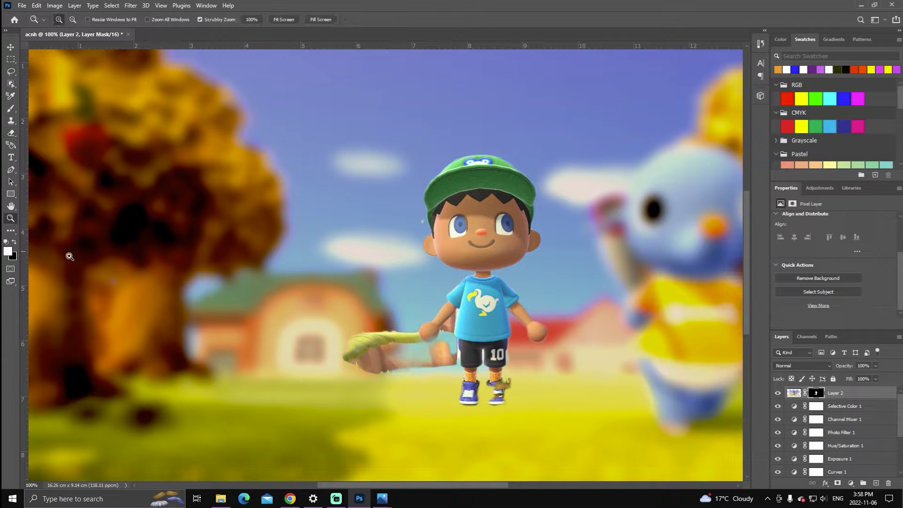
{"action": "left_click", "coordinate": [275, 314]}
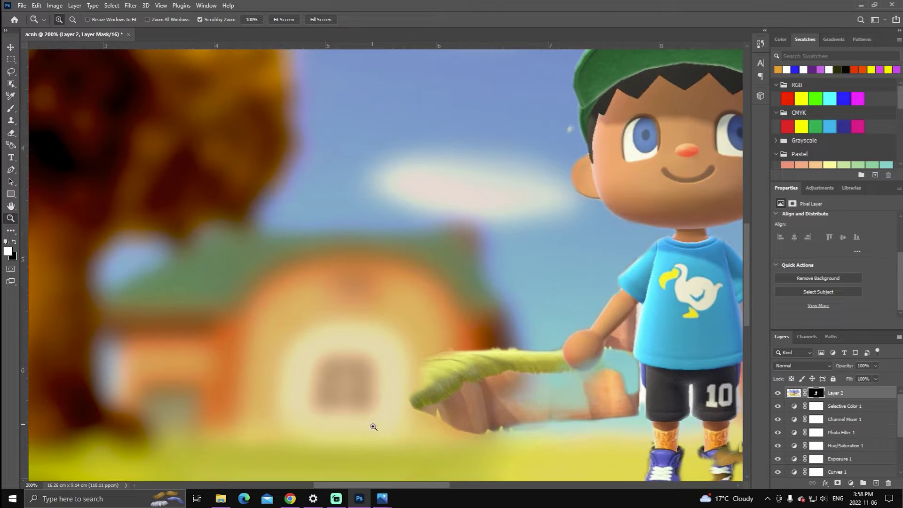
{"action": "left_click_drag", "start_coordinate": [385, 488], "coordinate": [393, 489]}
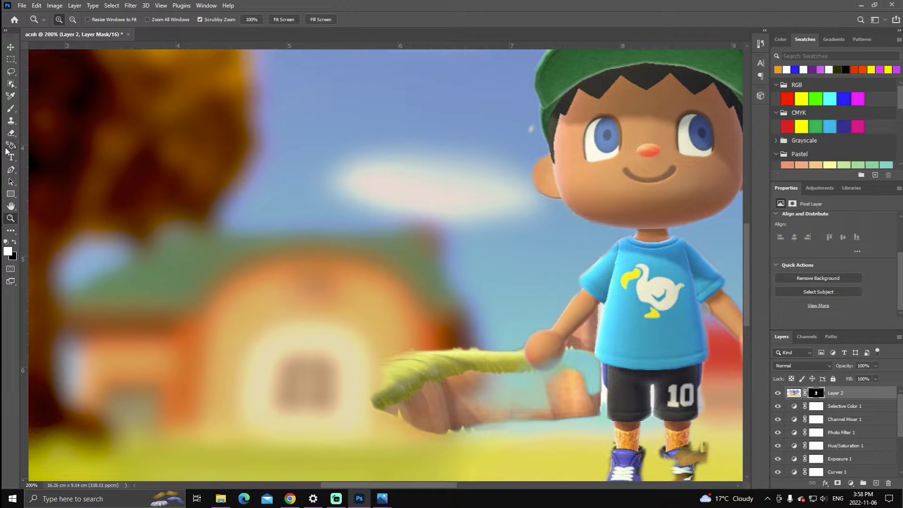
{"action": "left_click", "coordinate": [10, 133]}
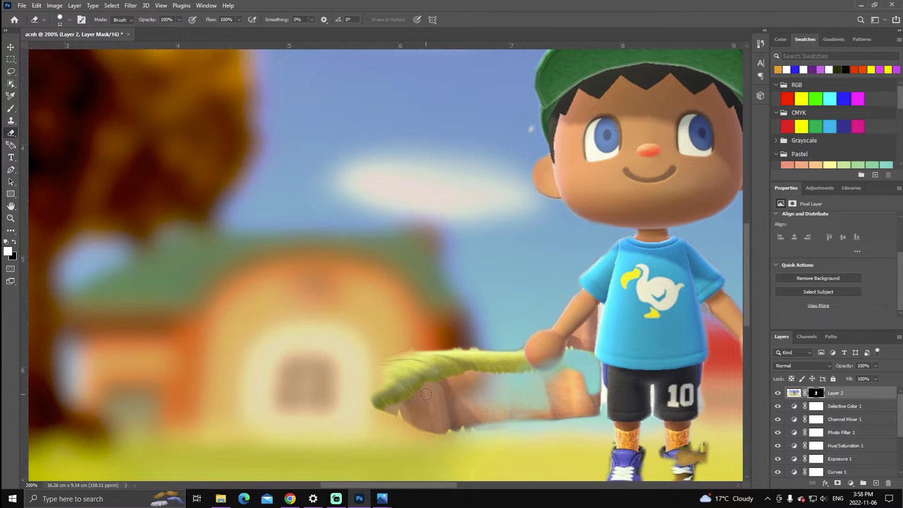
{"action": "mouse_move", "coordinate": [426, 395]}
{"action": "left_mouse_down"}
{"action": "mouse_move", "coordinate": [448, 374]}
{"action": "mouse_move", "coordinate": [436, 394]}
{"action": "mouse_move", "coordinate": [442, 353]}
{"action": "mouse_move", "coordinate": [400, 396]}
{"action": "mouse_move", "coordinate": [419, 357]}
{"action": "mouse_move", "coordinate": [407, 355]}
{"action": "mouse_move", "coordinate": [381, 412]}
{"action": "mouse_move", "coordinate": [374, 397]}
{"action": "mouse_move", "coordinate": [443, 346]}
{"action": "mouse_move", "coordinate": [426, 413]}
{"action": "mouse_move", "coordinate": [455, 438]}
{"action": "mouse_move", "coordinate": [439, 420]}
{"action": "mouse_move", "coordinate": [461, 392]}
{"action": "mouse_move", "coordinate": [428, 387]}
{"action": "mouse_move", "coordinate": [437, 383]}
{"action": "mouse_move", "coordinate": [388, 452]}
{"action": "left_mouse_up"}
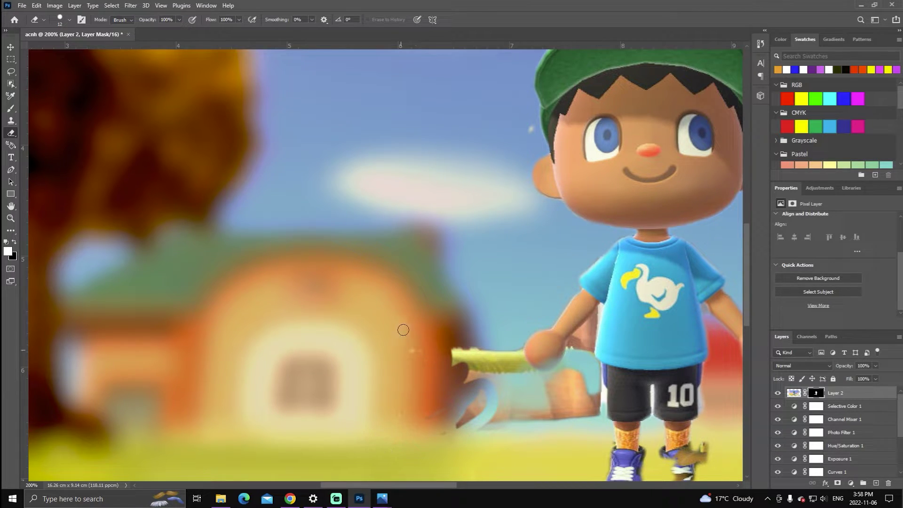
{"action": "mouse_move", "coordinate": [447, 437]}
{"action": "left_mouse_down"}
{"action": "mouse_move", "coordinate": [467, 424]}
{"action": "mouse_move", "coordinate": [473, 406]}
{"action": "left_mouse_up"}
{"action": "mouse_move", "coordinate": [469, 356]}
{"action": "left_mouse_down"}
{"action": "mouse_move", "coordinate": [463, 377]}
{"action": "mouse_move", "coordinate": [490, 347]}
{"action": "mouse_move", "coordinate": [485, 370]}
{"action": "mouse_move", "coordinate": [469, 382]}
{"action": "mouse_move", "coordinate": [478, 399]}
{"action": "mouse_move", "coordinate": [472, 350]}
{"action": "mouse_move", "coordinate": [472, 381]}
{"action": "mouse_move", "coordinate": [487, 399]}
{"action": "mouse_move", "coordinate": [485, 366]}
{"action": "mouse_move", "coordinate": [471, 354]}
{"action": "mouse_move", "coordinate": [492, 388]}
{"action": "mouse_move", "coordinate": [480, 421]}
{"action": "mouse_move", "coordinate": [558, 408]}
{"action": "mouse_move", "coordinate": [530, 412]}
{"action": "mouse_move", "coordinate": [504, 365]}
{"action": "mouse_move", "coordinate": [494, 368]}
{"action": "mouse_move", "coordinate": [502, 421]}
{"action": "mouse_move", "coordinate": [509, 406]}
{"action": "mouse_move", "coordinate": [503, 428]}
{"action": "mouse_move", "coordinate": [533, 408]}
{"action": "mouse_move", "coordinate": [516, 361]}
{"action": "mouse_move", "coordinate": [515, 371]}
{"action": "mouse_move", "coordinate": [500, 351]}
{"action": "mouse_move", "coordinate": [495, 362]}
{"action": "mouse_move", "coordinate": [522, 411]}
{"action": "mouse_move", "coordinate": [486, 439]}
{"action": "mouse_move", "coordinate": [478, 419]}
{"action": "left_mouse_up"}
{"action": "mouse_move", "coordinate": [522, 371]}
{"action": "left_mouse_down"}
{"action": "mouse_move", "coordinate": [519, 351]}
{"action": "mouse_move", "coordinate": [547, 394]}
{"action": "mouse_move", "coordinate": [546, 410]}
{"action": "mouse_move", "coordinate": [529, 395]}
{"action": "mouse_move", "coordinate": [540, 409]}
{"action": "mouse_move", "coordinate": [537, 403]}
{"action": "mouse_move", "coordinate": [527, 425]}
{"action": "left_mouse_up"}
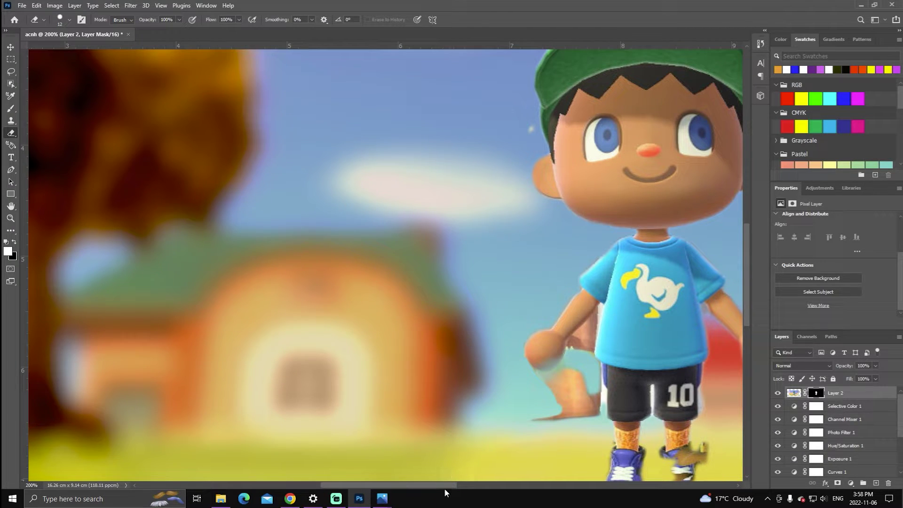
Erase the remaining rock below the character's right hand and along the side of the shorts
{"action": "left_click_drag", "start_coordinate": [444, 487], "coordinate": [474, 490]}
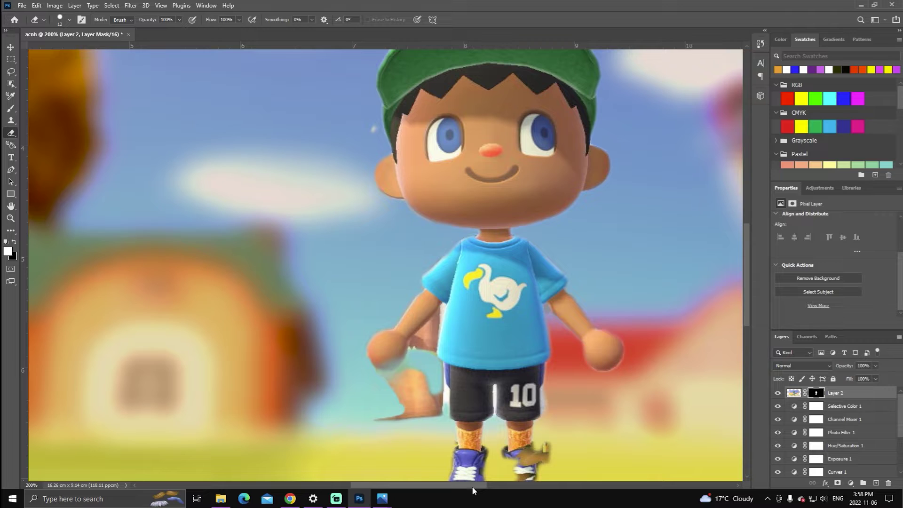
{"action": "mouse_move", "coordinate": [369, 419]}
{"action": "left_mouse_down"}
{"action": "mouse_move", "coordinate": [405, 422]}
{"action": "mouse_move", "coordinate": [405, 389]}
{"action": "mouse_move", "coordinate": [407, 415]}
{"action": "mouse_move", "coordinate": [396, 411]}
{"action": "mouse_move", "coordinate": [397, 382]}
{"action": "mouse_move", "coordinate": [418, 376]}
{"action": "mouse_move", "coordinate": [424, 405]}
{"action": "mouse_move", "coordinate": [415, 418]}
{"action": "mouse_move", "coordinate": [429, 417]}
{"action": "mouse_move", "coordinate": [436, 397]}
{"action": "mouse_move", "coordinate": [424, 377]}
{"action": "mouse_move", "coordinate": [420, 402]}
{"action": "mouse_move", "coordinate": [405, 385]}
{"action": "mouse_move", "coordinate": [405, 395]}
{"action": "mouse_move", "coordinate": [409, 377]}
{"action": "mouse_move", "coordinate": [385, 384]}
{"action": "mouse_move", "coordinate": [412, 371]}
{"action": "mouse_move", "coordinate": [381, 377]}
{"action": "left_mouse_up"}
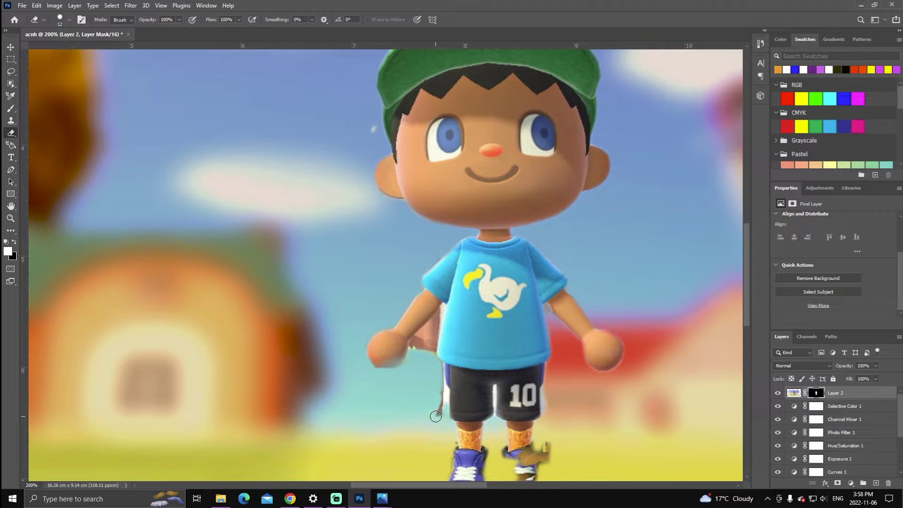
{"action": "left_click_drag", "start_coordinate": [436, 416], "coordinate": [439, 369]}
Open the character layer's mask in Select and Mask at the gap beside the right arm, with the Refine Edge Brush at 13 px
{"action": "left_click", "coordinate": [10, 219]}
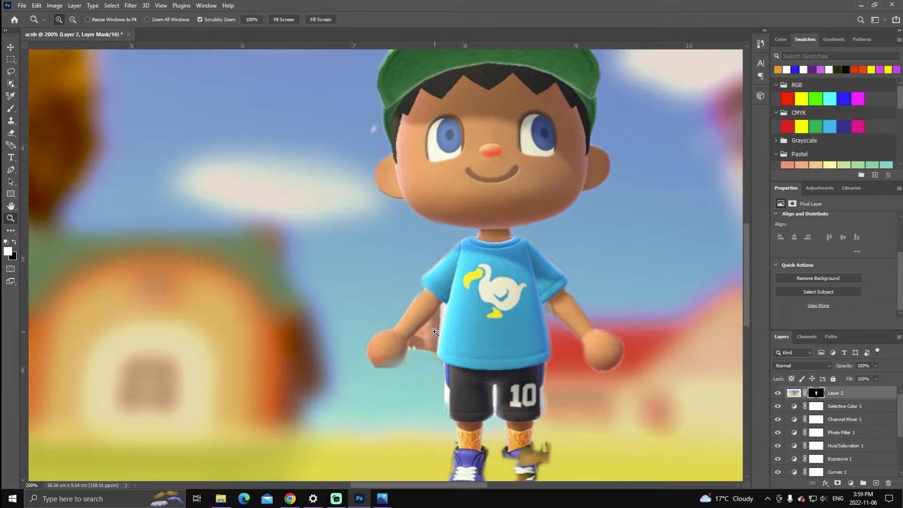
{"action": "left_click_drag", "start_coordinate": [435, 332], "coordinate": [418, 334]}
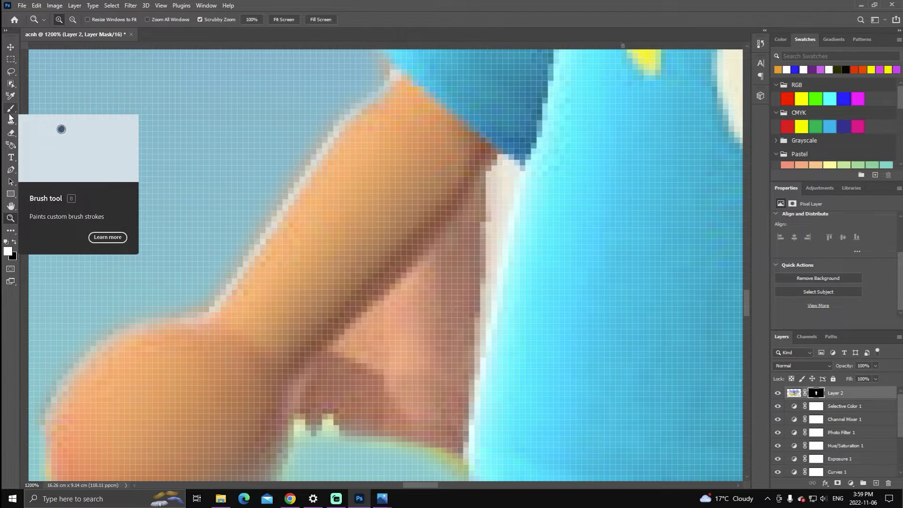
{"action": "left_click", "coordinate": [83, 6]}
{"action": "mouse_move", "coordinate": [92, 7]}
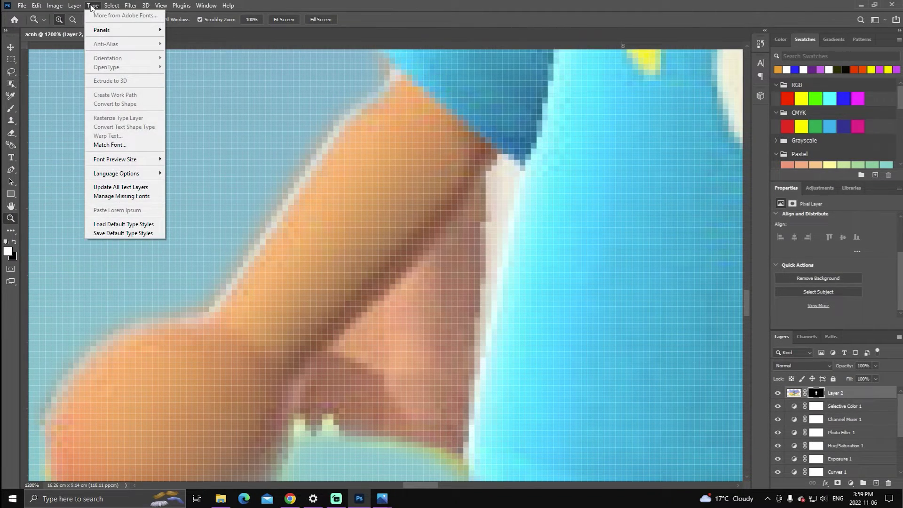
{"action": "mouse_move", "coordinate": [60, 7]}
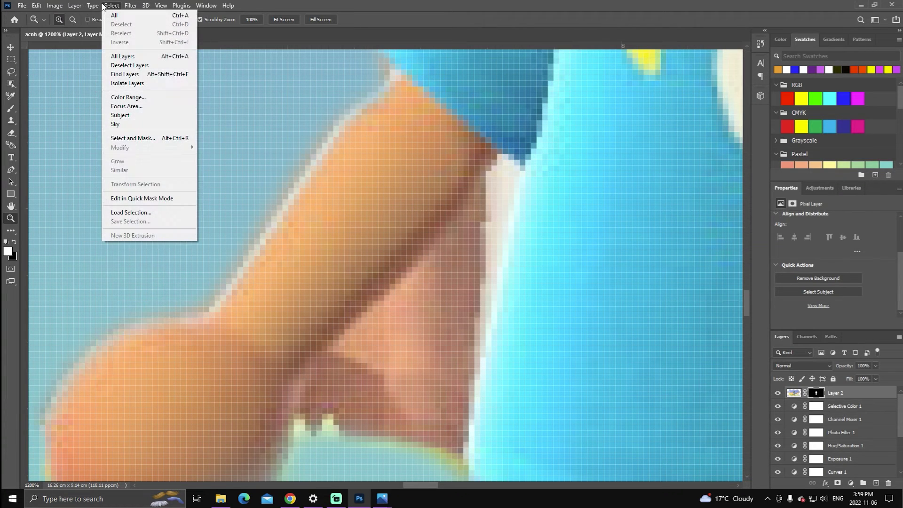
{"action": "left_click", "coordinate": [136, 139]}
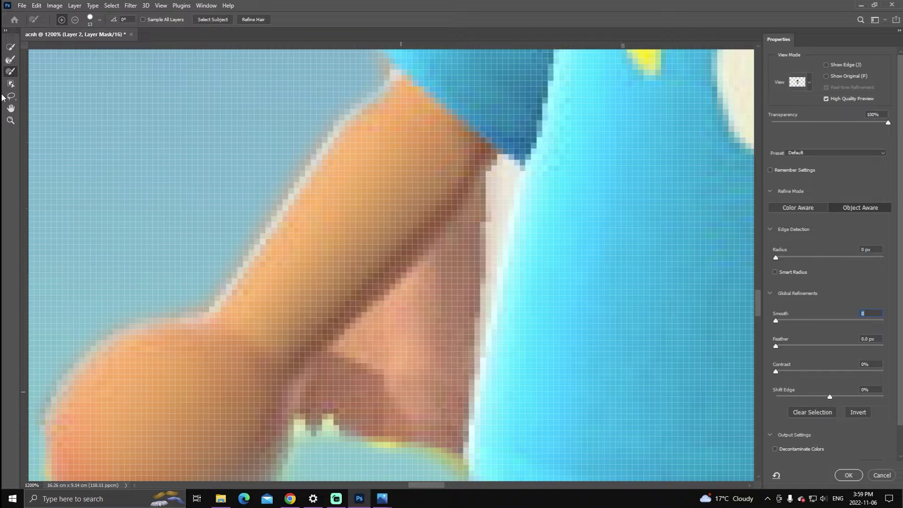
{"action": "left_click", "coordinate": [11, 59]}
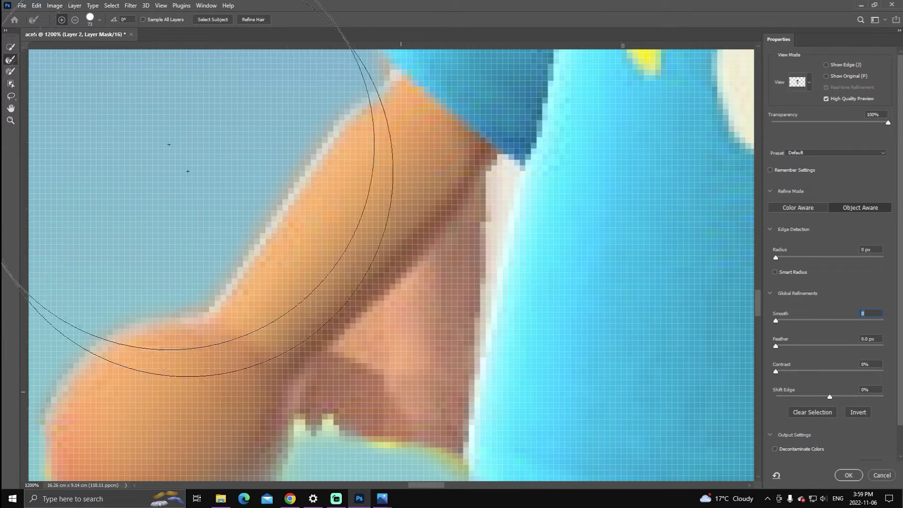
{"action": "left_click", "coordinate": [88, 20]}
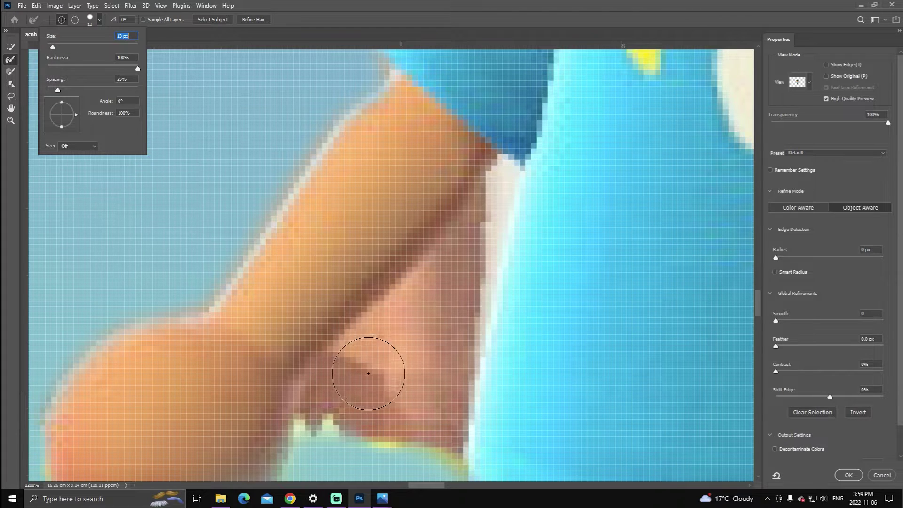
Refine the mask edge over the rock in the gap between the character's right arm and shirt, and apply the refinement
{"action": "left_click", "coordinate": [377, 398]}
{"action": "mouse_move", "coordinate": [405, 359]}
{"action": "left_mouse_down"}
{"action": "mouse_move", "coordinate": [400, 380]}
{"action": "mouse_move", "coordinate": [365, 404]}
{"action": "mouse_move", "coordinate": [408, 342]}
{"action": "mouse_move", "coordinate": [427, 336]}
{"action": "mouse_move", "coordinate": [439, 296]}
{"action": "mouse_move", "coordinate": [413, 379]}
{"action": "mouse_move", "coordinate": [375, 408]}
{"action": "mouse_move", "coordinate": [358, 402]}
{"action": "mouse_move", "coordinate": [400, 341]}
{"action": "mouse_move", "coordinate": [367, 397]}
{"action": "left_mouse_up"}
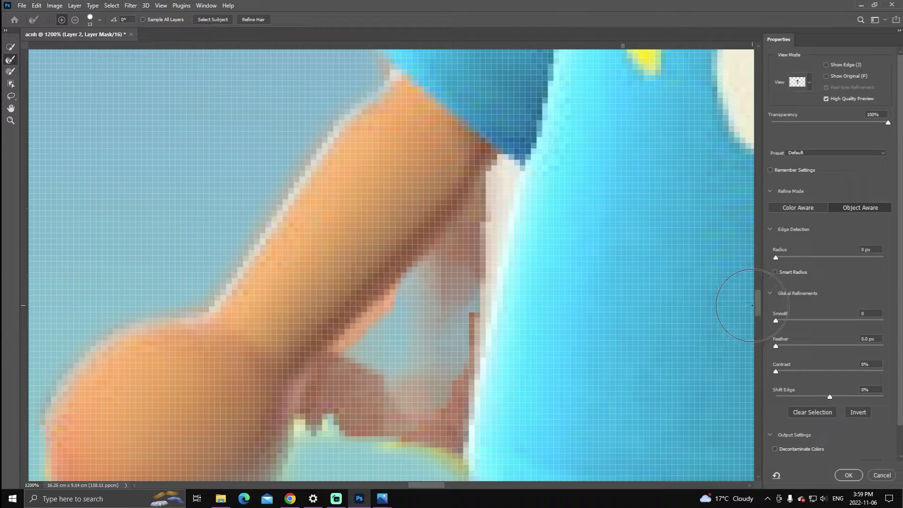
{"action": "scroll", "coordinate": [761, 314], "scroll_direction": "down", "scroll_amount": 5}
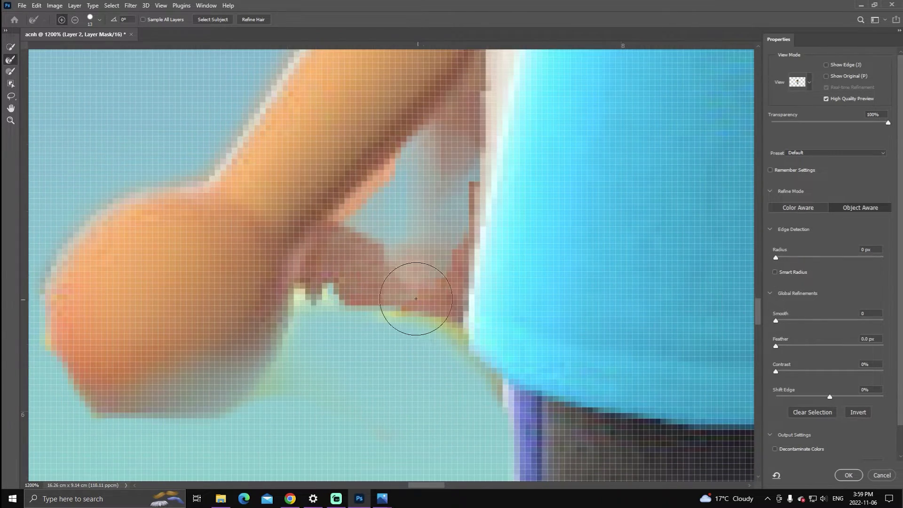
{"action": "mouse_move", "coordinate": [327, 262]}
{"action": "left_mouse_down"}
{"action": "mouse_move", "coordinate": [396, 264]}
{"action": "mouse_move", "coordinate": [424, 285]}
{"action": "left_mouse_up"}
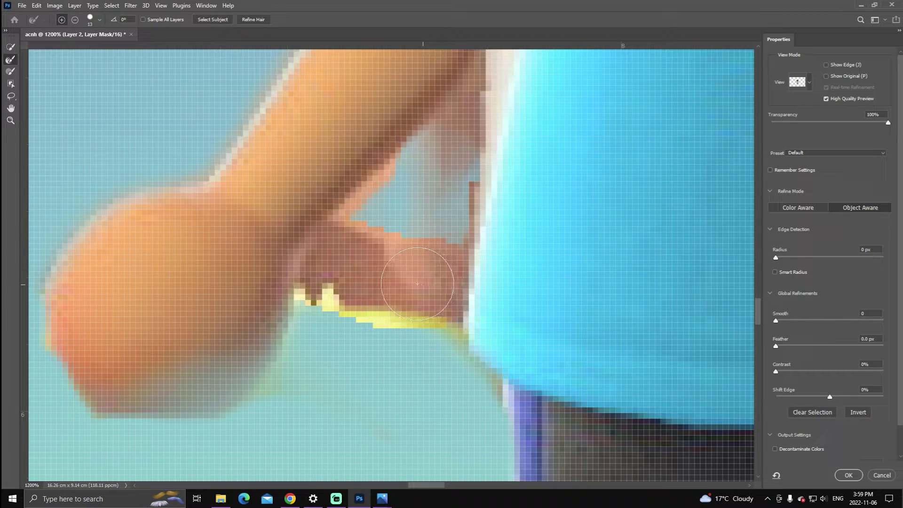
{"action": "mouse_move", "coordinate": [372, 276]}
{"action": "left_mouse_down"}
{"action": "mouse_move", "coordinate": [336, 262]}
{"action": "mouse_move", "coordinate": [367, 296]}
{"action": "mouse_move", "coordinate": [352, 274]}
{"action": "left_mouse_up"}
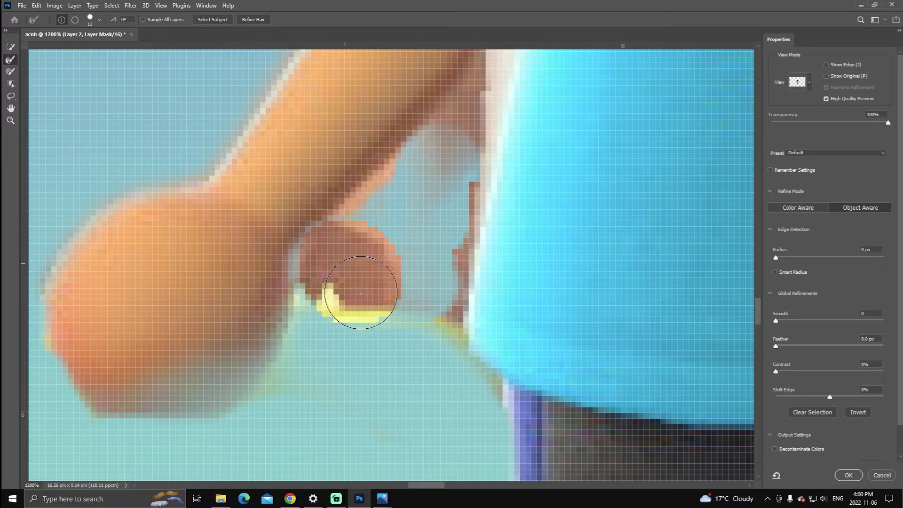
{"action": "mouse_move", "coordinate": [340, 268]}
{"action": "left_mouse_down"}
{"action": "mouse_move", "coordinate": [344, 308]}
{"action": "mouse_move", "coordinate": [359, 278]}
{"action": "mouse_move", "coordinate": [359, 295]}
{"action": "mouse_move", "coordinate": [342, 269]}
{"action": "mouse_move", "coordinate": [355, 297]}
{"action": "left_mouse_up"}
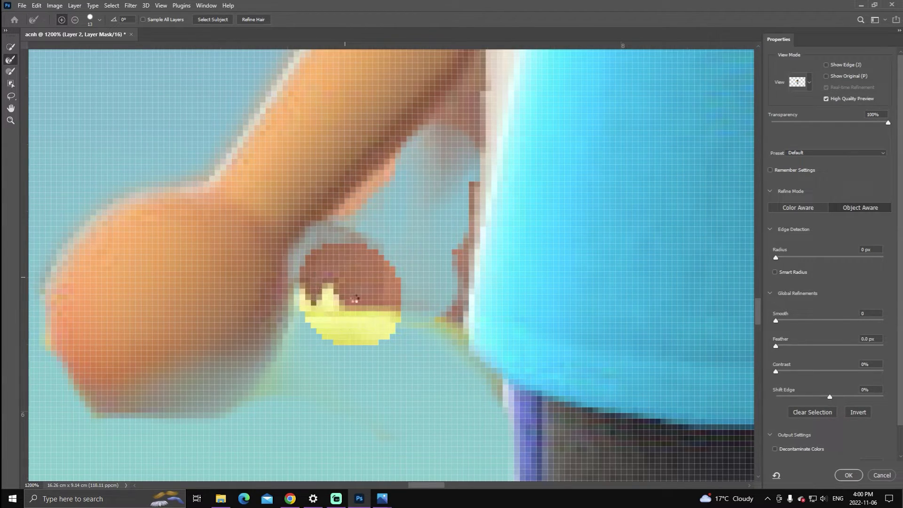
{"action": "left_click", "coordinate": [843, 478]}
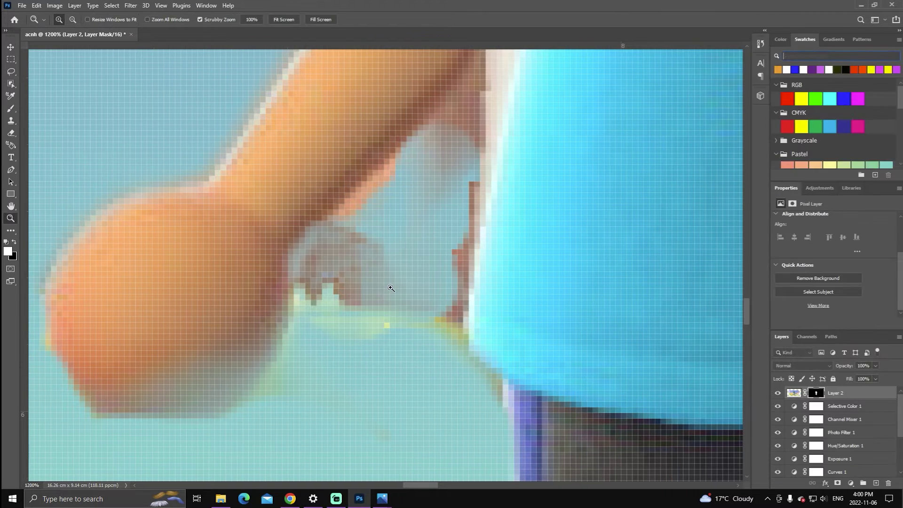
Erase the remaining rock between the character's right arm and shirt, from beside the hand up to the armpit
{"action": "left_click", "coordinate": [11, 133]}
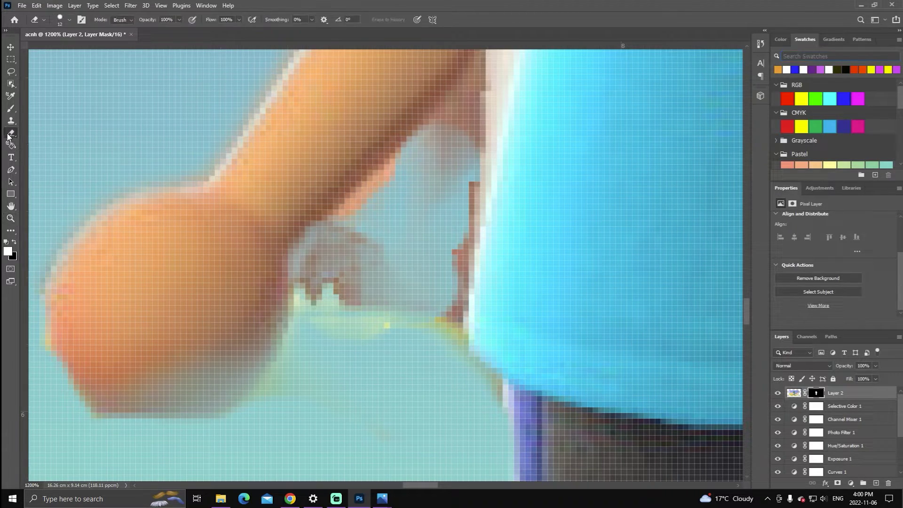
{"action": "mouse_move", "coordinate": [353, 293]}
{"action": "left_mouse_down"}
{"action": "mouse_move", "coordinate": [340, 270]}
{"action": "mouse_move", "coordinate": [368, 275]}
{"action": "mouse_move", "coordinate": [378, 290]}
{"action": "mouse_move", "coordinate": [372, 306]}
{"action": "mouse_move", "coordinate": [335, 292]}
{"action": "mouse_move", "coordinate": [327, 272]}
{"action": "mouse_move", "coordinate": [381, 241]}
{"action": "mouse_move", "coordinate": [400, 194]}
{"action": "mouse_move", "coordinate": [376, 215]}
{"action": "mouse_move", "coordinate": [371, 223]}
{"action": "mouse_move", "coordinate": [417, 188]}
{"action": "mouse_move", "coordinate": [426, 210]}
{"action": "mouse_move", "coordinate": [456, 199]}
{"action": "mouse_move", "coordinate": [438, 296]}
{"action": "mouse_move", "coordinate": [409, 211]}
{"action": "left_mouse_up"}
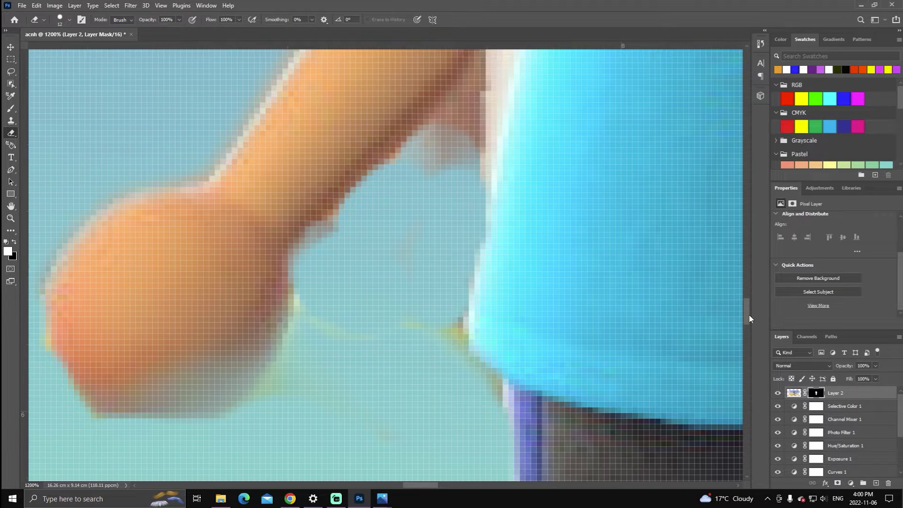
{"action": "left_click_drag", "start_coordinate": [750, 316], "coordinate": [745, 308]}
{"action": "mouse_move", "coordinate": [451, 298]}
{"action": "left_mouse_down"}
{"action": "mouse_move", "coordinate": [476, 231]}
{"action": "mouse_move", "coordinate": [498, 196]}
{"action": "left_mouse_up"}
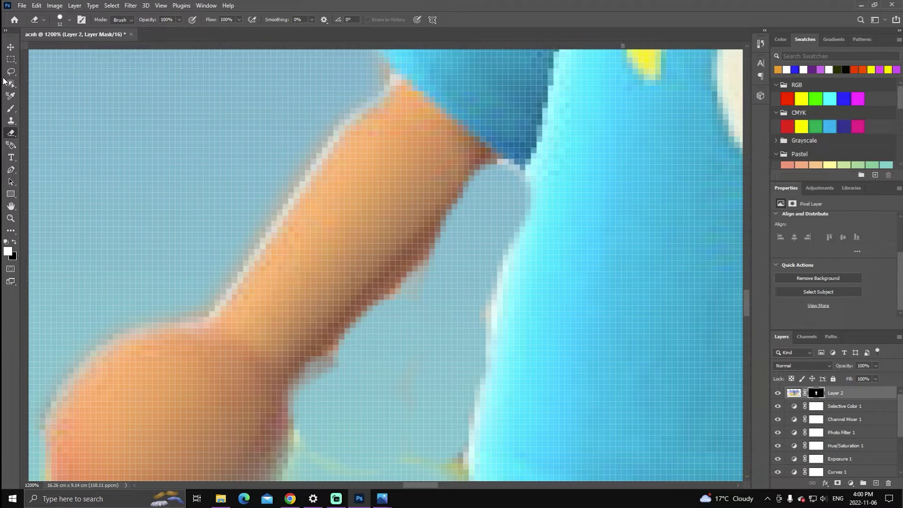
Erase the leftover specks and grass traces between the right hand and shirt, beside the shorts, and along the hand's inner edge
{"action": "left_click", "coordinate": [11, 219]}
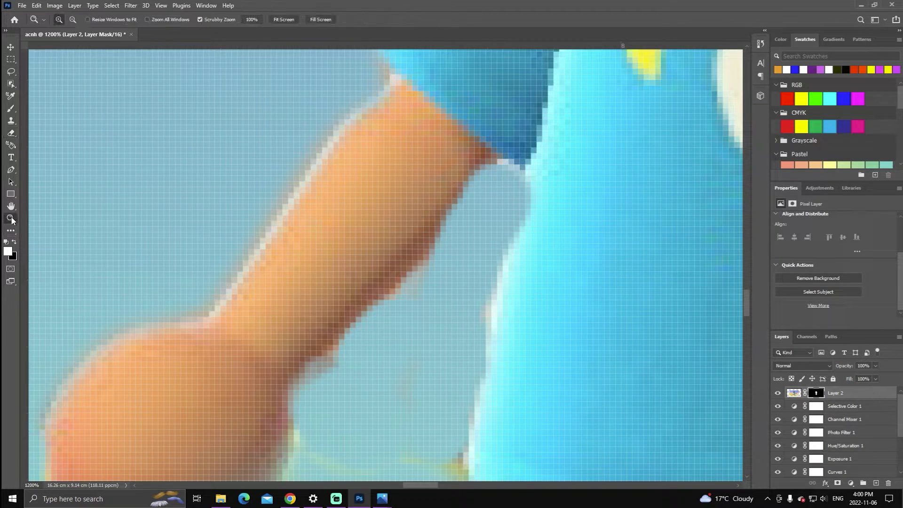
{"action": "left_click", "coordinate": [74, 19]}
{"action": "left_click", "coordinate": [133, 175]}
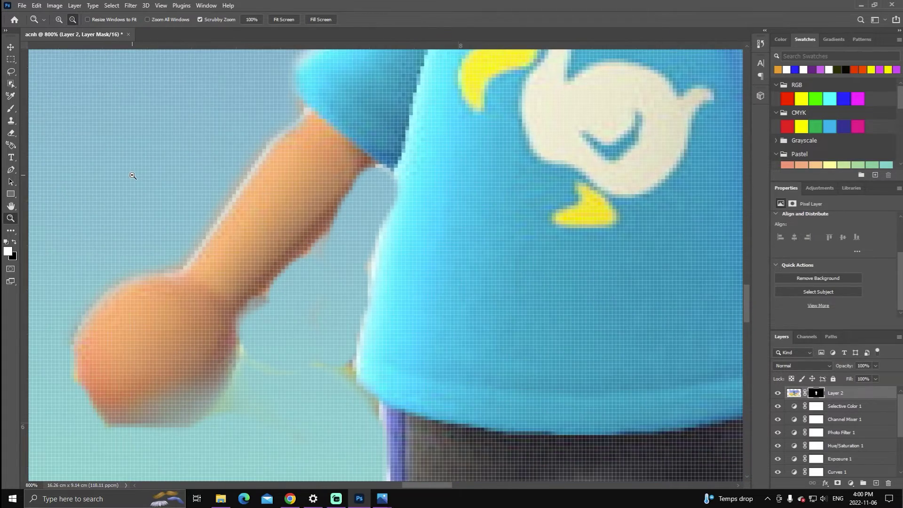
{"action": "left_click", "coordinate": [133, 176]}
{"action": "left_click", "coordinate": [132, 176]}
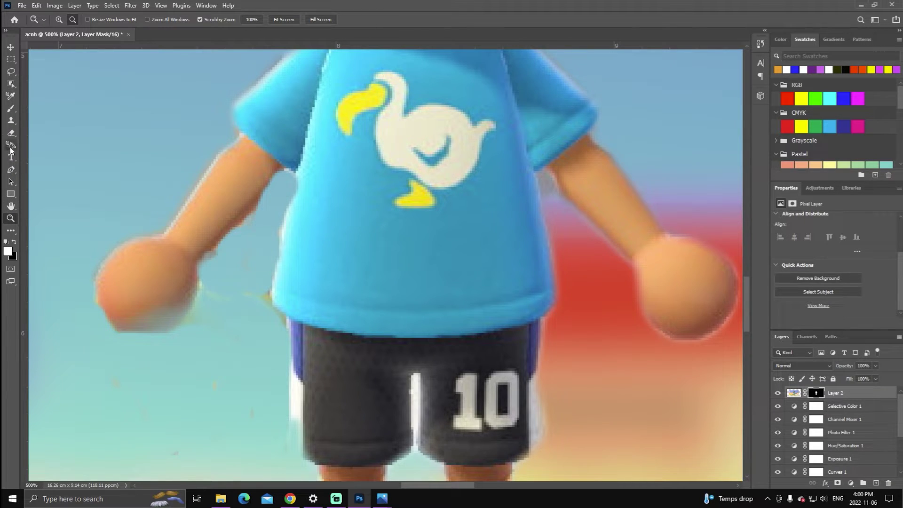
{"action": "left_click", "coordinate": [10, 134]}
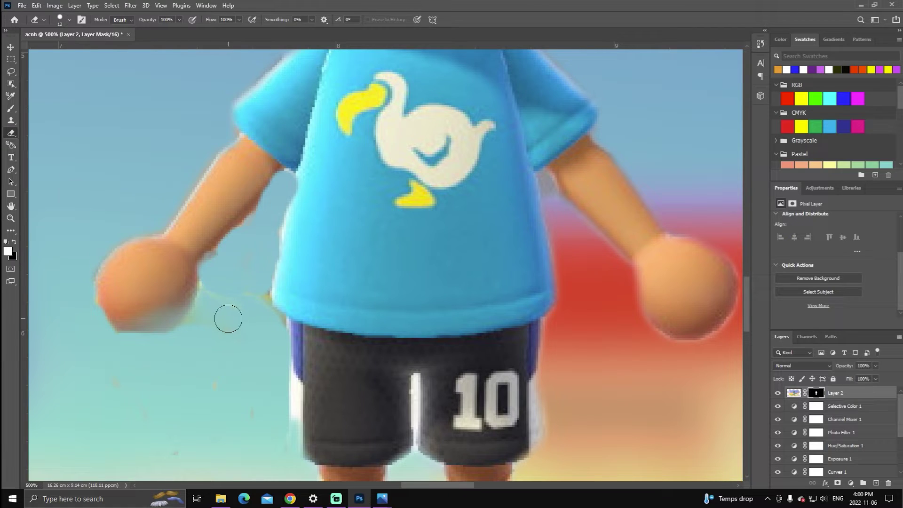
{"action": "left_click_drag", "start_coordinate": [210, 293], "coordinate": [233, 294]}
{"action": "mouse_move", "coordinate": [241, 408]}
{"action": "left_mouse_down"}
{"action": "mouse_move", "coordinate": [199, 360]}
{"action": "mouse_move", "coordinate": [139, 406]}
{"action": "mouse_move", "coordinate": [142, 431]}
{"action": "mouse_move", "coordinate": [109, 382]}
{"action": "mouse_move", "coordinate": [179, 442]}
{"action": "mouse_move", "coordinate": [242, 448]}
{"action": "left_mouse_up"}
{"action": "left_click_drag", "start_coordinate": [256, 303], "coordinate": [274, 320]}
{"action": "mouse_move", "coordinate": [256, 223]}
{"action": "left_mouse_down"}
{"action": "mouse_move", "coordinate": [223, 255]}
{"action": "mouse_move", "coordinate": [208, 295]}
{"action": "mouse_move", "coordinate": [203, 288]}
{"action": "mouse_move", "coordinate": [201, 318]}
{"action": "mouse_move", "coordinate": [171, 339]}
{"action": "left_mouse_up"}
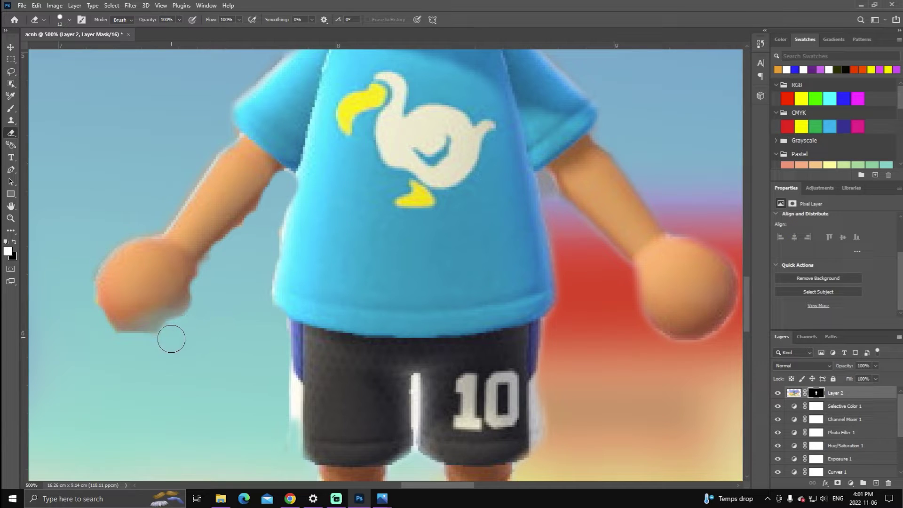
Reopen the character's mask in Select and Mask and paint the missing lower part of the right hand back in with the Brush Tool
{"action": "left_click", "coordinate": [55, 6]}
{"action": "mouse_move", "coordinate": [90, 5]}
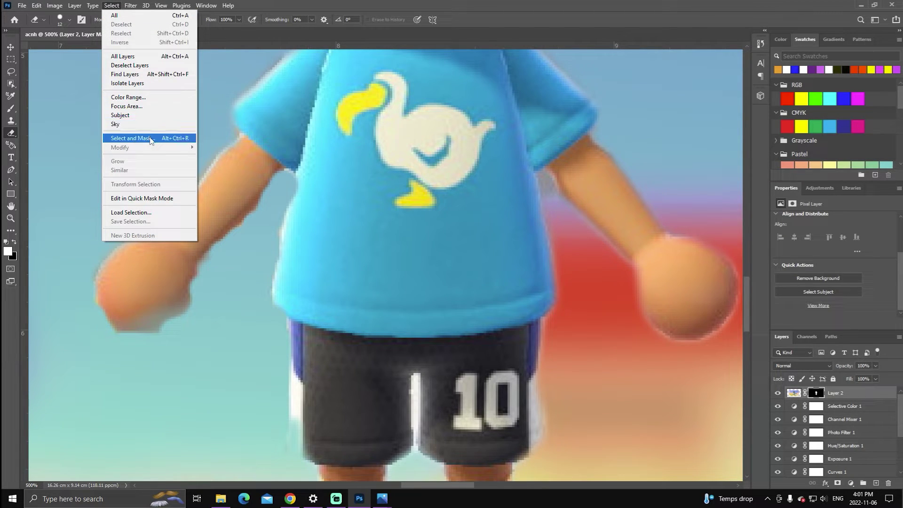
{"action": "left_click", "coordinate": [151, 140]}
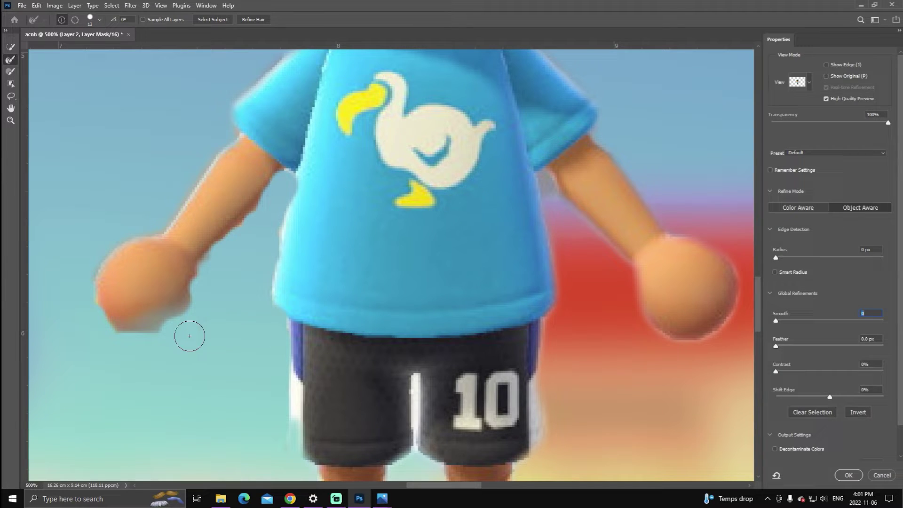
{"action": "left_click", "coordinate": [9, 73]}
{"action": "mouse_move", "coordinate": [186, 314]}
{"action": "left_mouse_down"}
{"action": "mouse_move", "coordinate": [173, 323]}
{"action": "mouse_move", "coordinate": [189, 315]}
{"action": "left_mouse_up"}
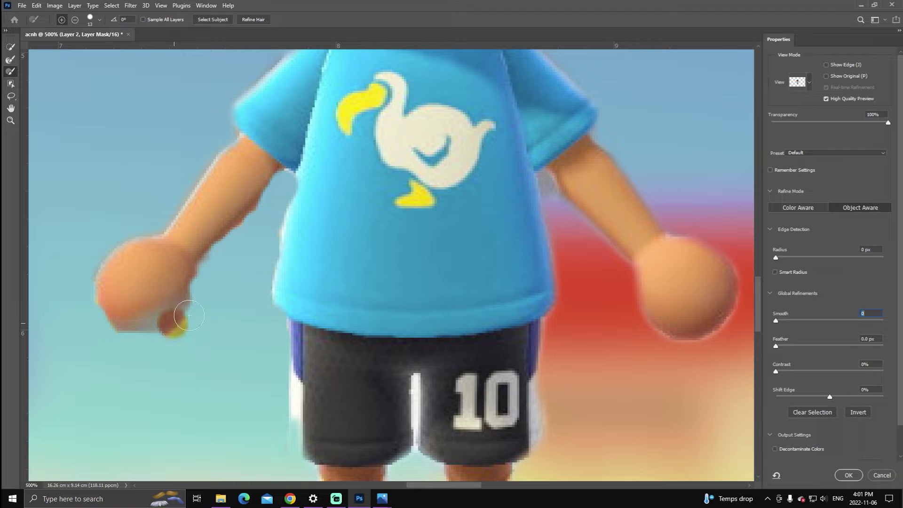
{"action": "left_click", "coordinate": [168, 328]}
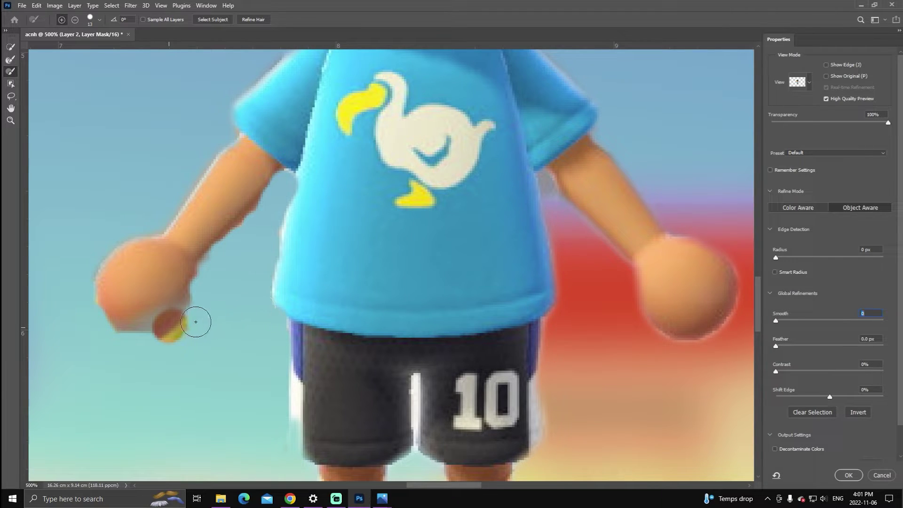
{"action": "left_click_drag", "start_coordinate": [187, 322], "coordinate": [195, 292]}
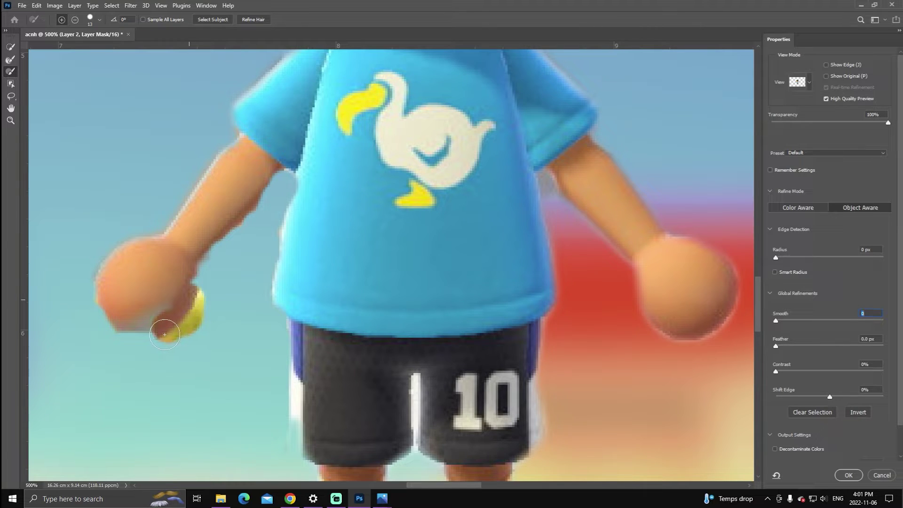
{"action": "mouse_move", "coordinate": [164, 335]}
{"action": "left_mouse_down"}
{"action": "mouse_move", "coordinate": [127, 343]}
{"action": "mouse_move", "coordinate": [105, 331]}
{"action": "mouse_move", "coordinate": [83, 314]}
{"action": "mouse_move", "coordinate": [86, 284]}
{"action": "left_mouse_up"}
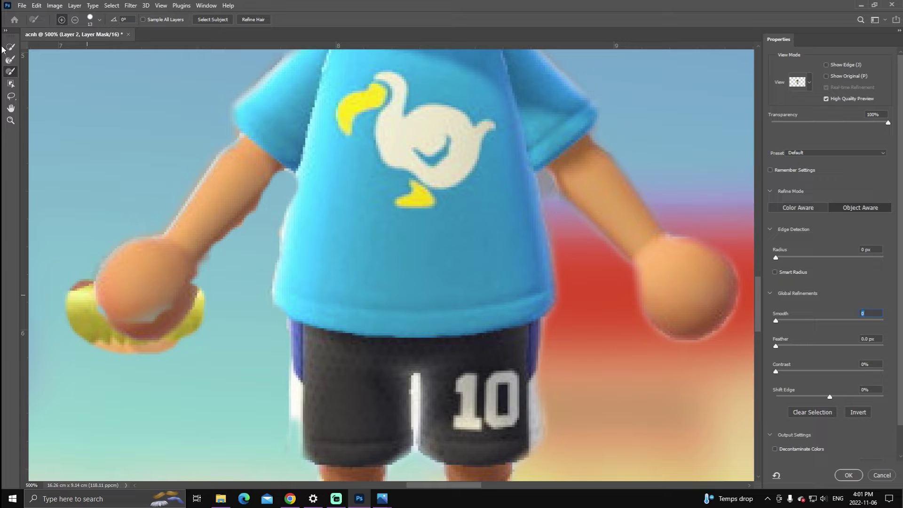
Remove the restored grass around the right hand with the Refine Edge Brush and apply the mask changes
{"action": "left_click", "coordinate": [10, 58]}
{"action": "mouse_move", "coordinate": [95, 339]}
{"action": "left_mouse_down"}
{"action": "mouse_move", "coordinate": [77, 292]}
{"action": "mouse_move", "coordinate": [94, 324]}
{"action": "mouse_move", "coordinate": [111, 334]}
{"action": "mouse_move", "coordinate": [73, 315]}
{"action": "mouse_move", "coordinate": [136, 349]}
{"action": "mouse_move", "coordinate": [178, 339]}
{"action": "mouse_move", "coordinate": [200, 317]}
{"action": "mouse_move", "coordinate": [196, 299]}
{"action": "left_mouse_up"}
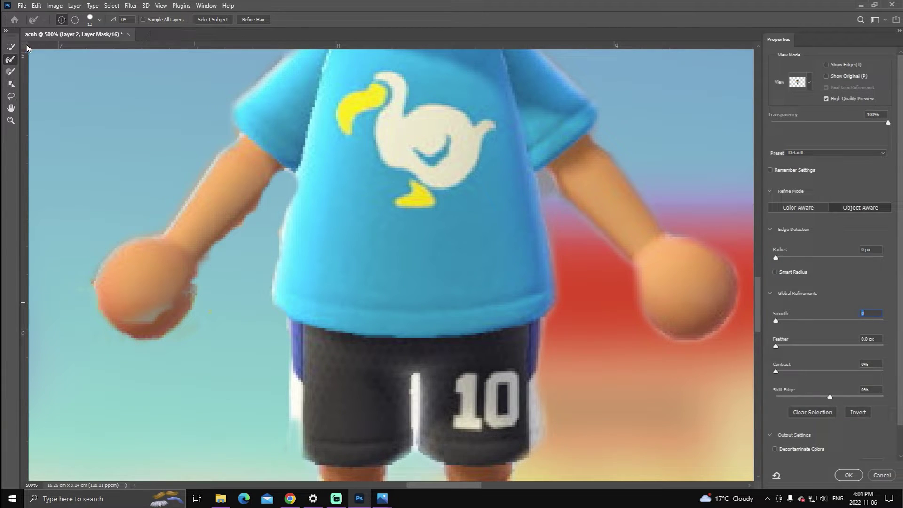
{"action": "left_click", "coordinate": [848, 476]}
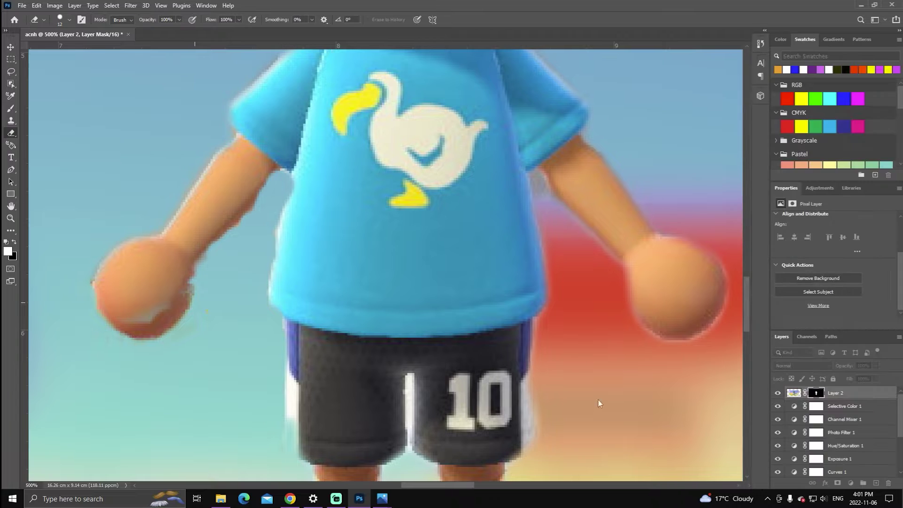
{"action": "left_click", "coordinate": [55, 6]}
{"action": "mouse_move", "coordinate": [78, 4]}
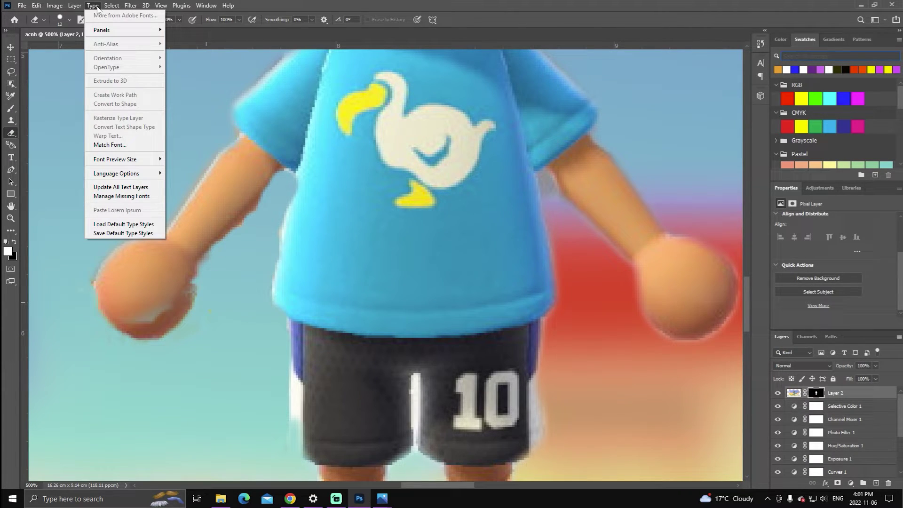
{"action": "left_click", "coordinate": [10, 133]}
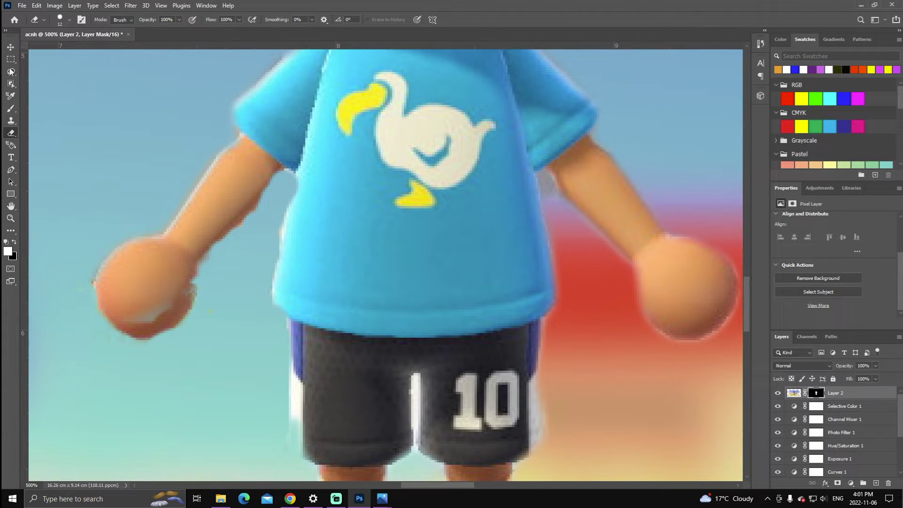
Examine the whole character cutout against the blurred background, including the legs and shoes up close
{"action": "left_click", "coordinate": [11, 218]}
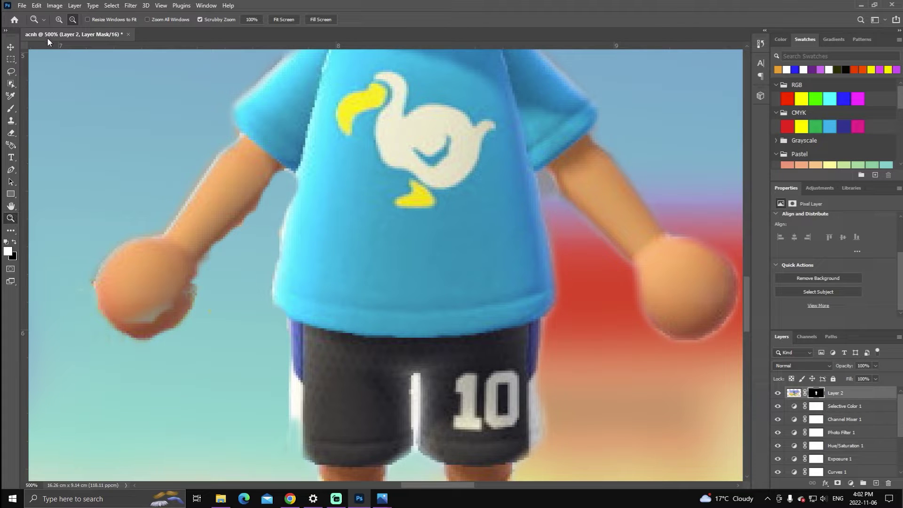
{"action": "left_click", "coordinate": [77, 150]}
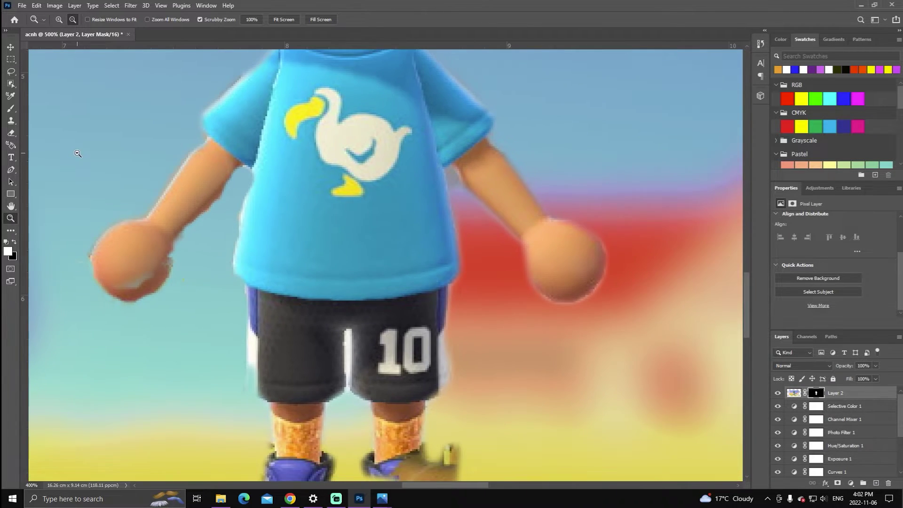
{"action": "left_click", "coordinate": [94, 165]}
{"action": "left_click", "coordinate": [122, 189]}
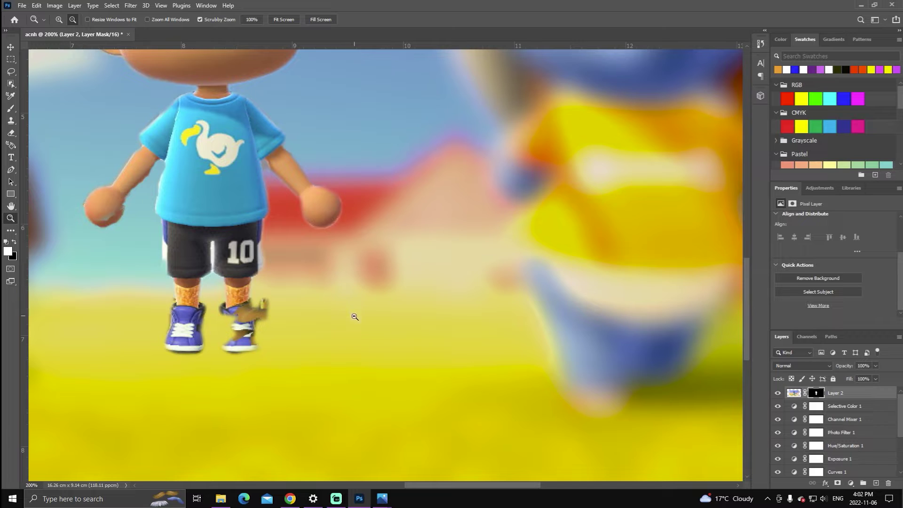
{"action": "left_click_drag", "start_coordinate": [749, 340], "coordinate": [736, 294]}
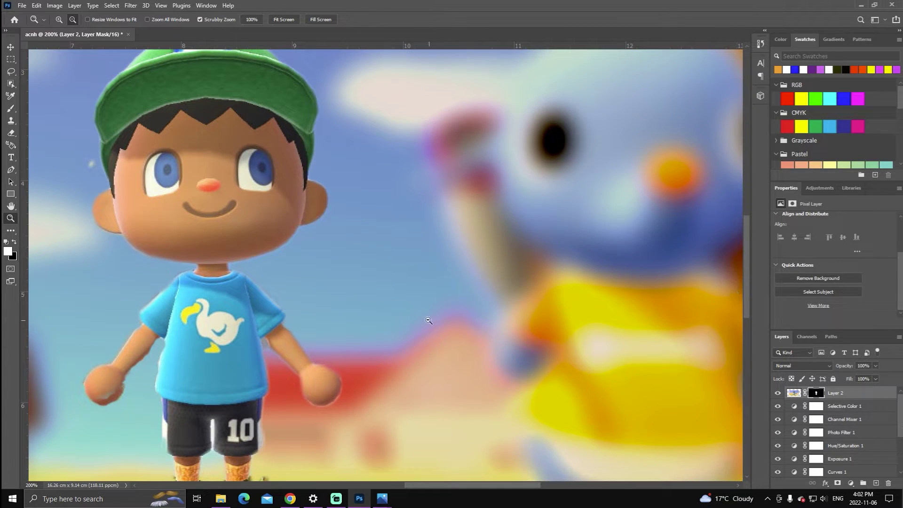
{"action": "left_click", "coordinate": [429, 320]}
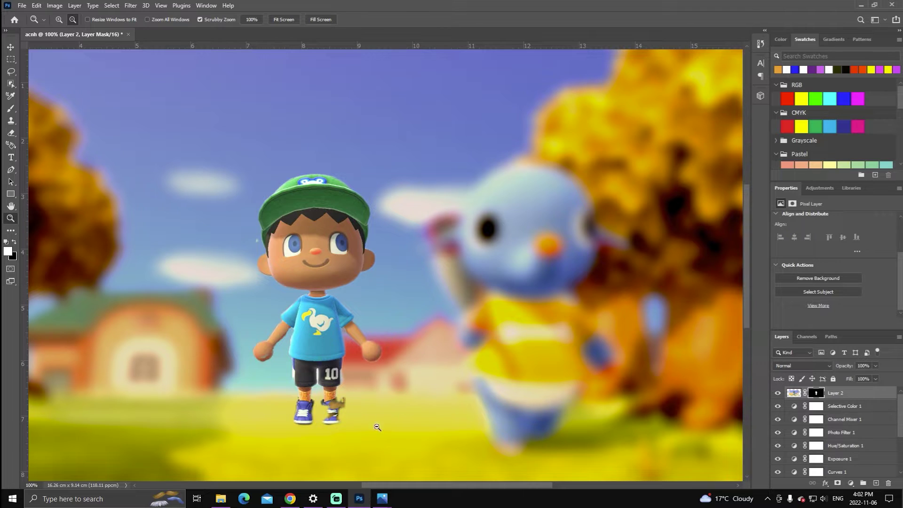
{"action": "left_click", "coordinate": [58, 21]}
{"action": "left_click", "coordinate": [346, 377]}
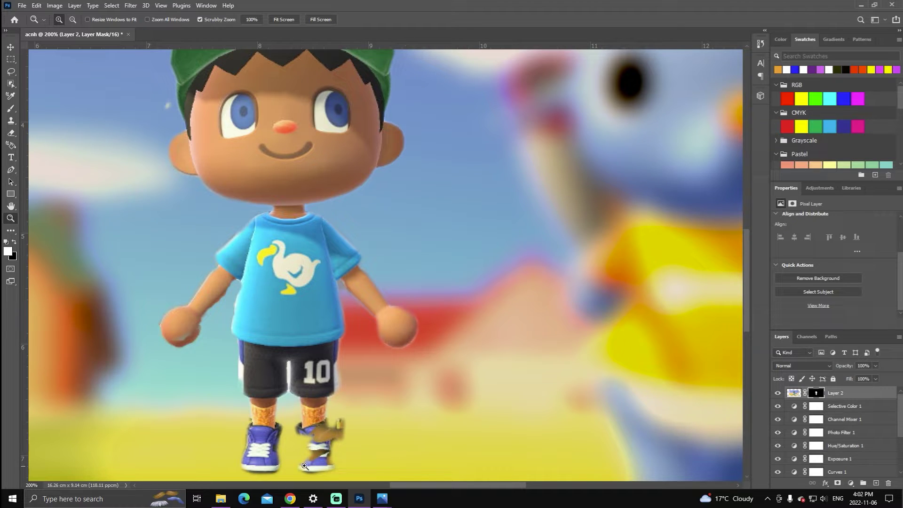
{"action": "scroll", "coordinate": [297, 338], "scroll_direction": "down", "scroll_amount": 4}
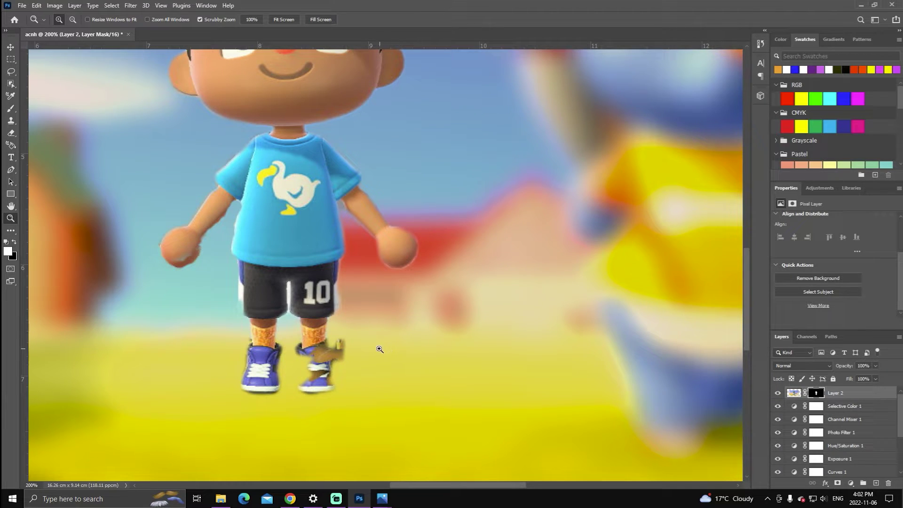
{"action": "left_click", "coordinate": [386, 322]}
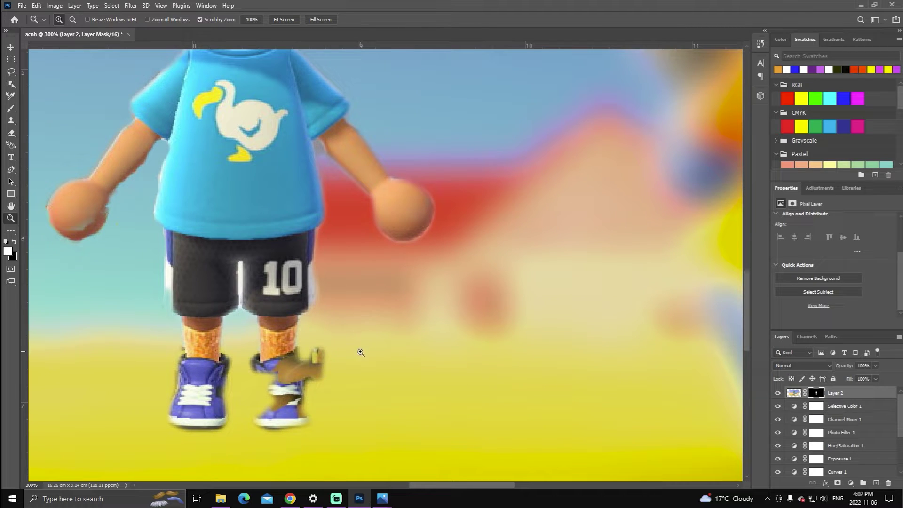
{"action": "left_click", "coordinate": [358, 358]}
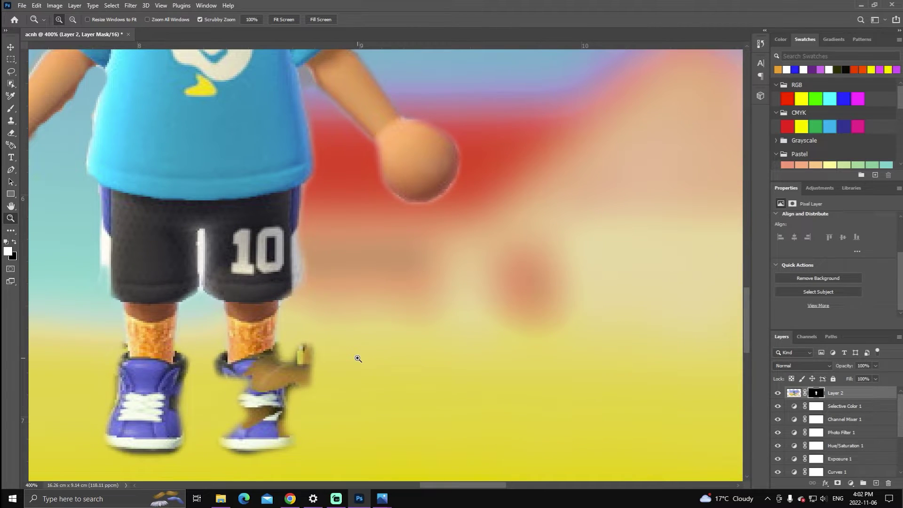
{"action": "left_click", "coordinate": [73, 19]}
{"action": "left_click", "coordinate": [386, 267]}
{"action": "left_click", "coordinate": [385, 267]}
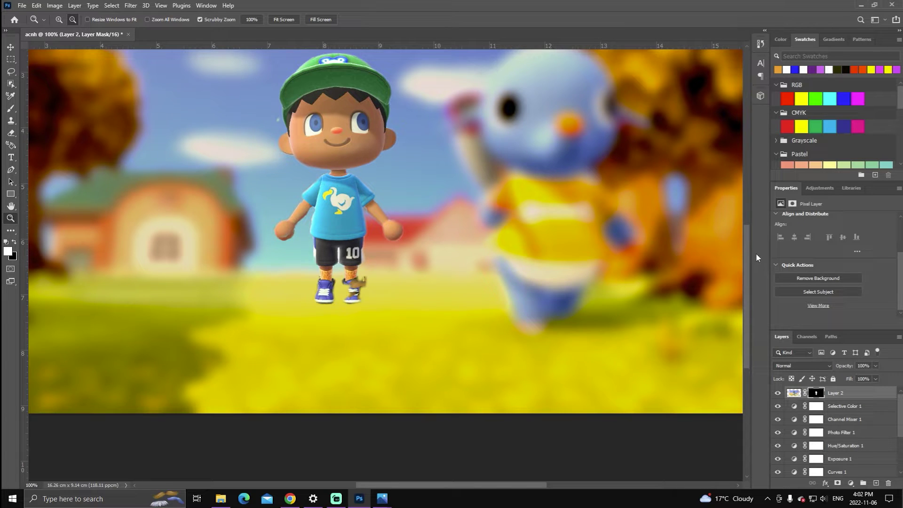
{"action": "left_click_drag", "start_coordinate": [749, 256], "coordinate": [749, 227]}
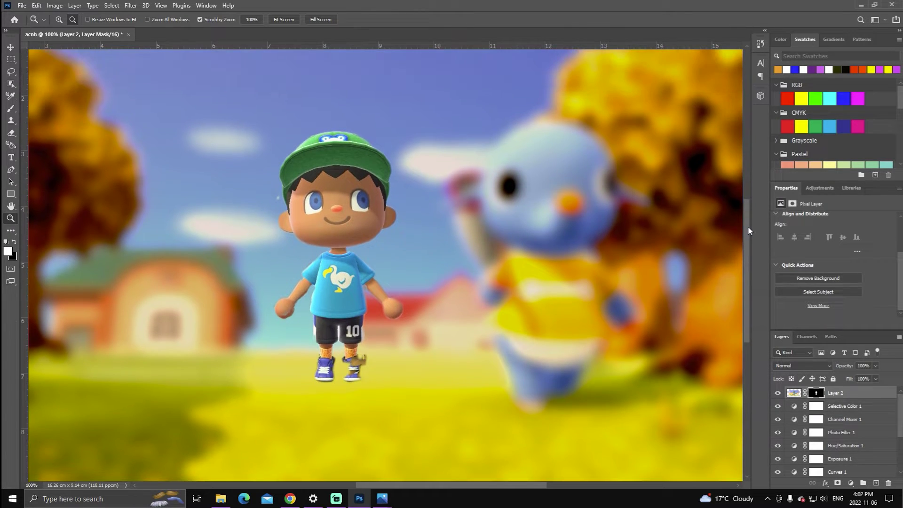
Free-transform the character cutout on Layer 2 and move it to the lower left of the scene, beside the left tree
{"action": "left_click", "coordinate": [527, 296]}
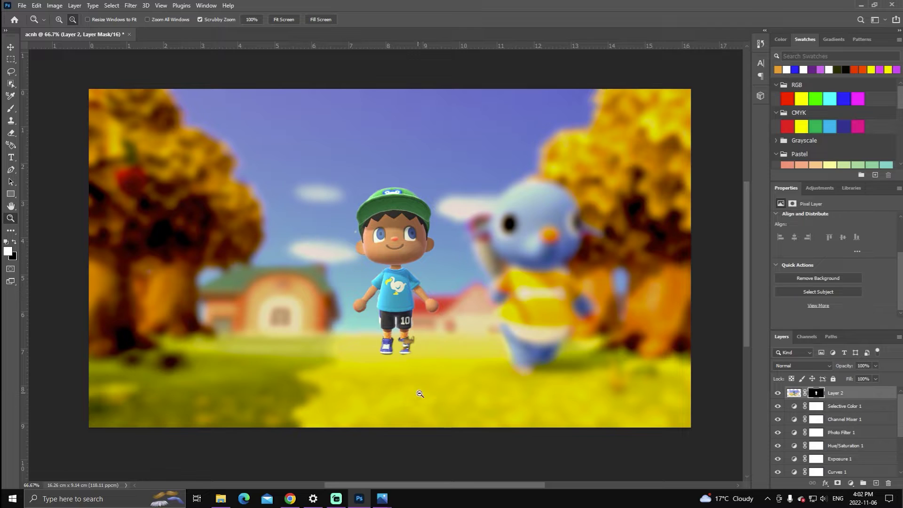
{"action": "mouse_move", "coordinate": [428, 487]}
{"action": "left_mouse_down"}
{"action": "mouse_move", "coordinate": [418, 486]}
{"action": "mouse_move", "coordinate": [427, 487]}
{"action": "left_mouse_up"}
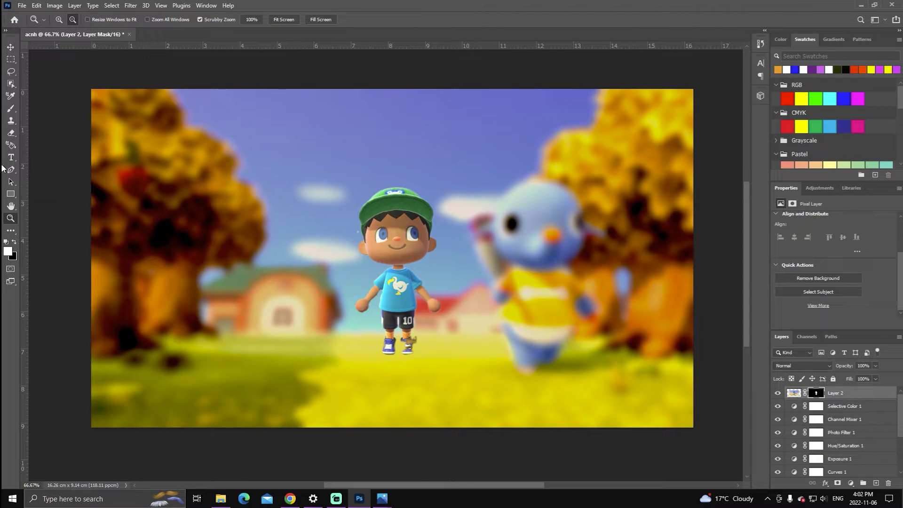
{"action": "left_click", "coordinate": [12, 182]}
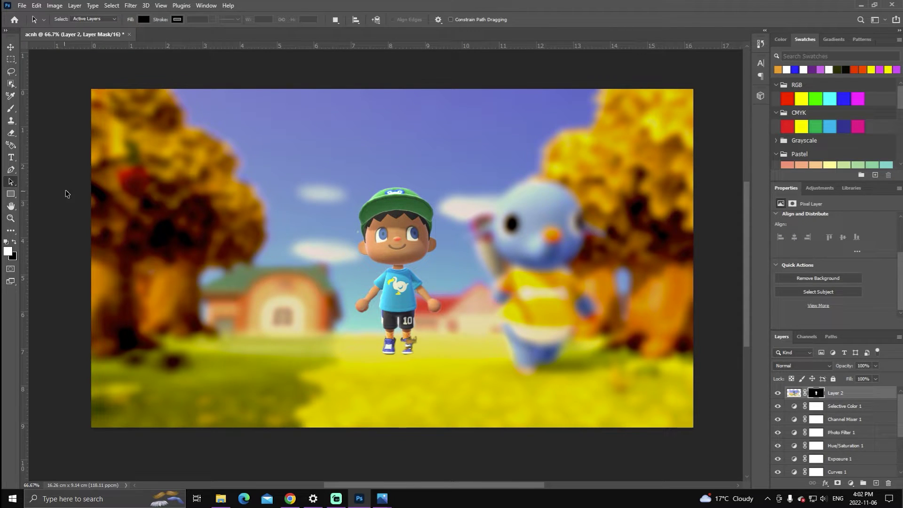
{"action": "key", "text": "ctrl+t"}
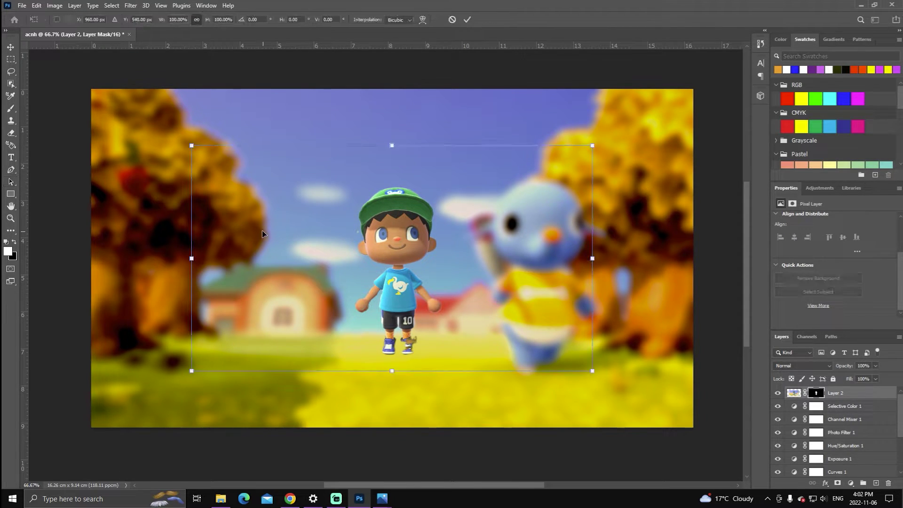
{"action": "left_click_drag", "start_coordinate": [368, 235], "coordinate": [195, 281]}
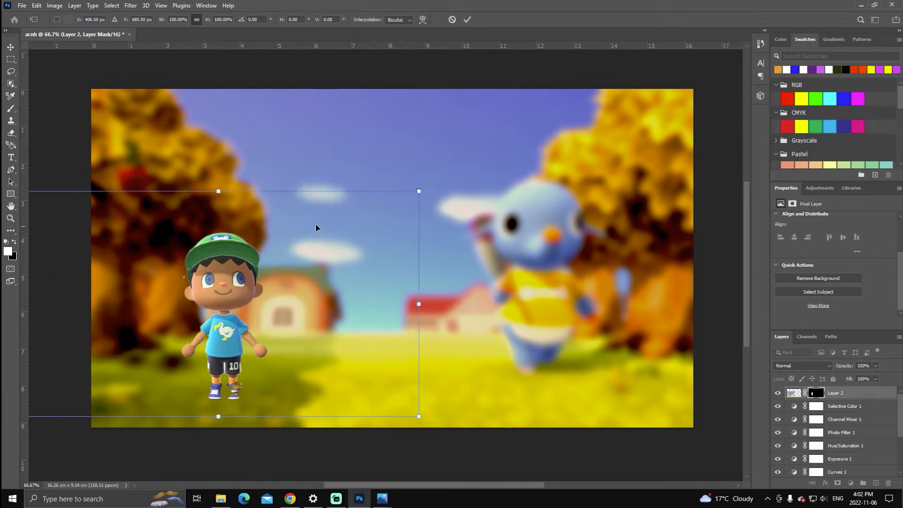
Scale the character proportionally to about 171%, keep it at the canvas's left edge with the feet cropped off below, and apply the transform
{"action": "left_click_drag", "start_coordinate": [419, 192], "coordinate": [474, 160]}
{"action": "left_click_drag", "start_coordinate": [239, 262], "coordinate": [161, 290]}
{"action": "left_click_drag", "start_coordinate": [397, 187], "coordinate": [578, 84]}
{"action": "left_click_drag", "start_coordinate": [270, 215], "coordinate": [164, 257]}
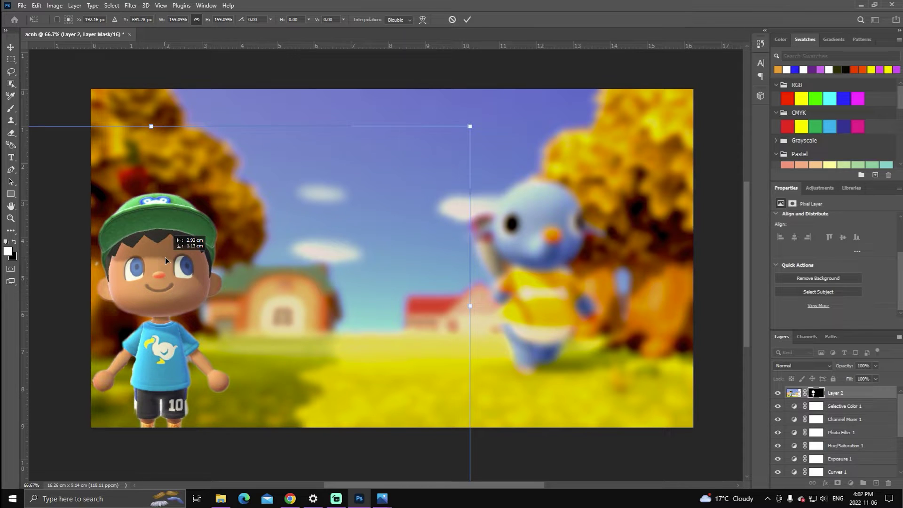
{"action": "left_click_drag", "start_coordinate": [470, 126], "coordinate": [524, 101]}
{"action": "left_click_drag", "start_coordinate": [196, 190], "coordinate": [178, 198]}
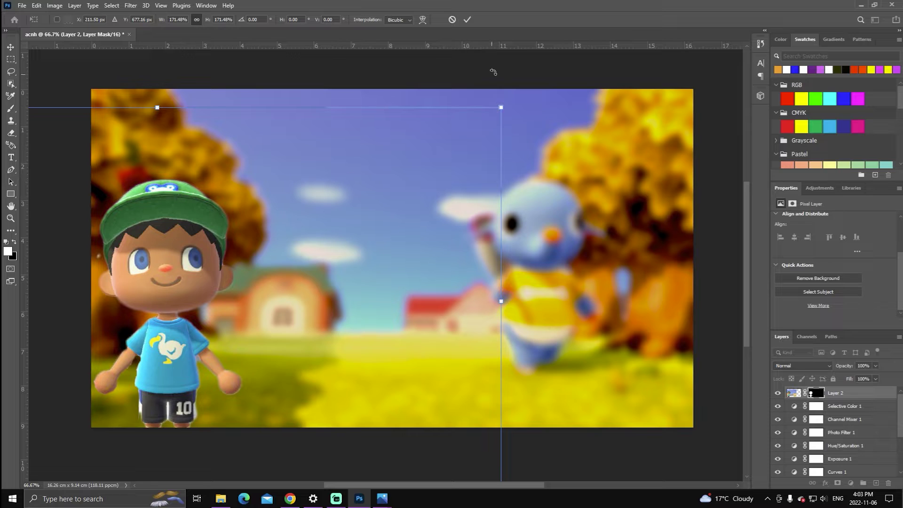
{"action": "left_click", "coordinate": [467, 19]}
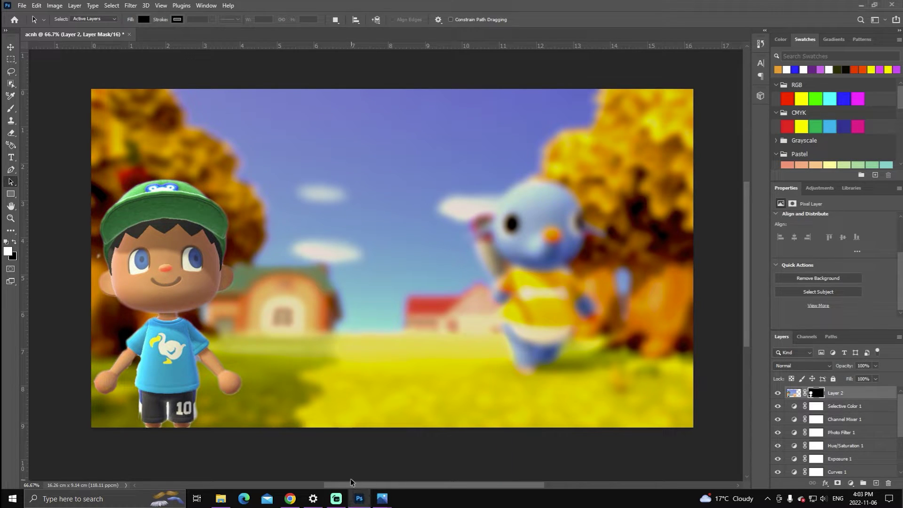
Transform the character again, shifting it slightly down and enlarging it a little so the canvas's bottom edge crops it at the shorts
{"action": "left_click_drag", "start_coordinate": [354, 486], "coordinate": [331, 485]}
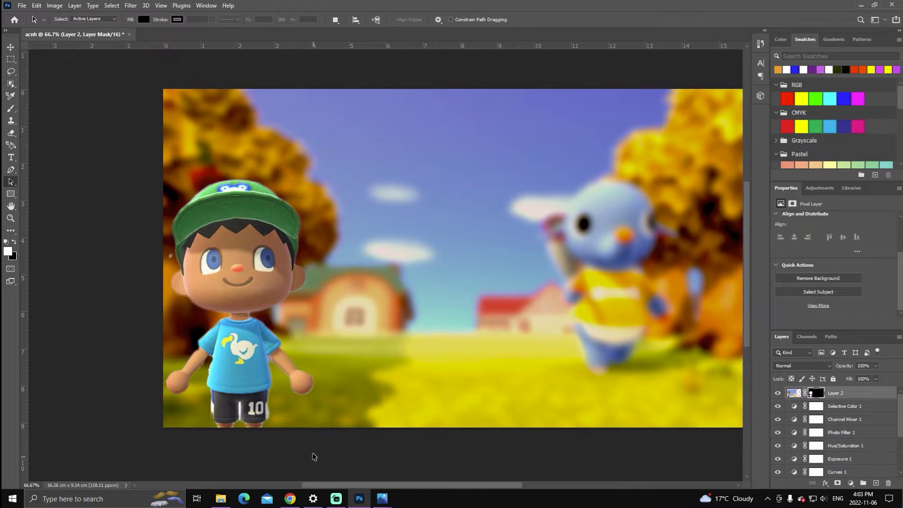
{"action": "key", "text": "ctrl+t"}
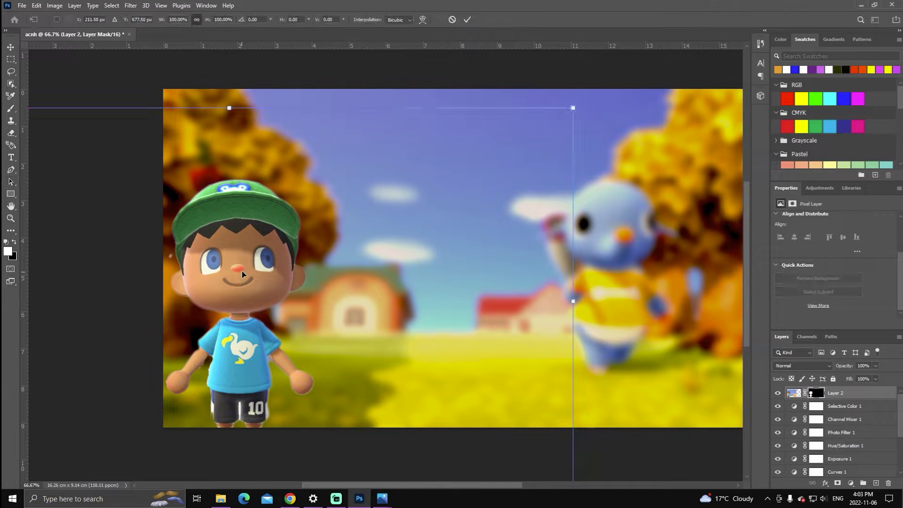
{"action": "left_click_drag", "start_coordinate": [244, 273], "coordinate": [242, 280]}
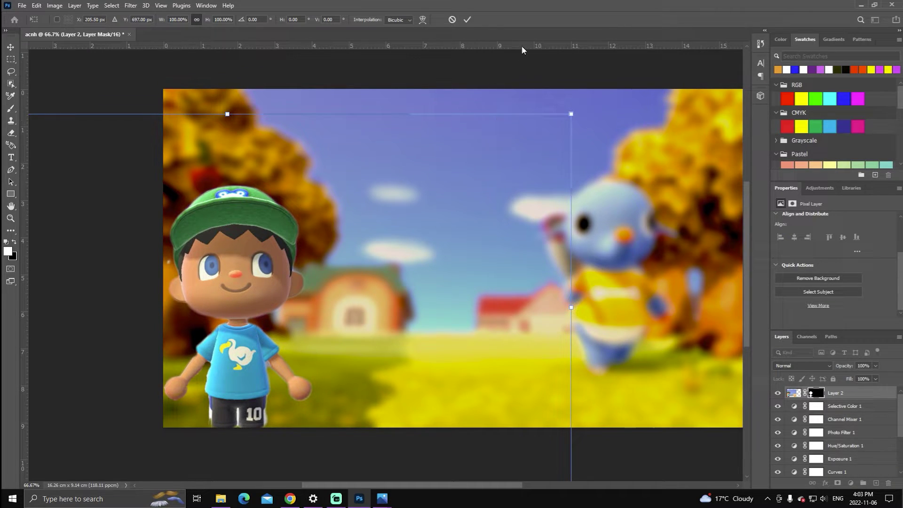
{"action": "mouse_move", "coordinate": [575, 112]}
{"action": "left_mouse_down"}
{"action": "mouse_move", "coordinate": [595, 91]}
{"action": "mouse_move", "coordinate": [586, 101]}
{"action": "left_mouse_up"}
{"action": "left_click", "coordinate": [467, 20]}
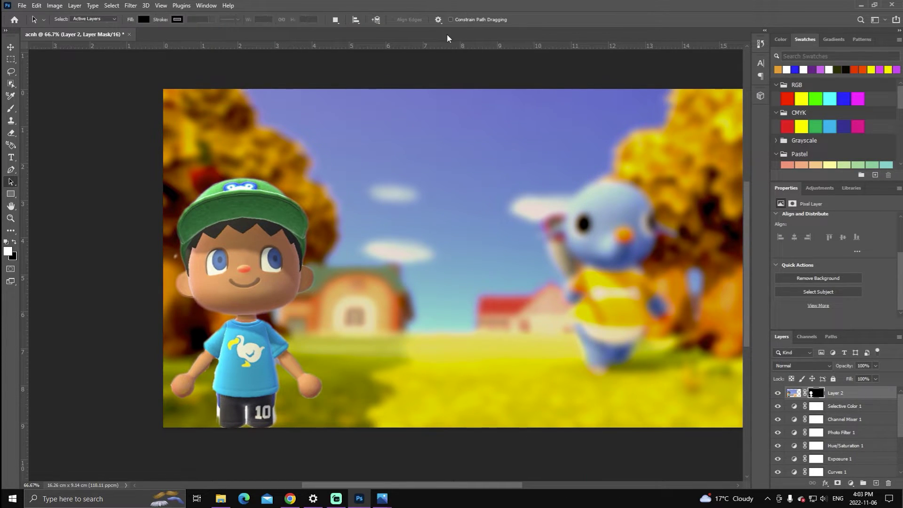
{"action": "left_click_drag", "start_coordinate": [443, 489], "coordinate": [463, 488]}
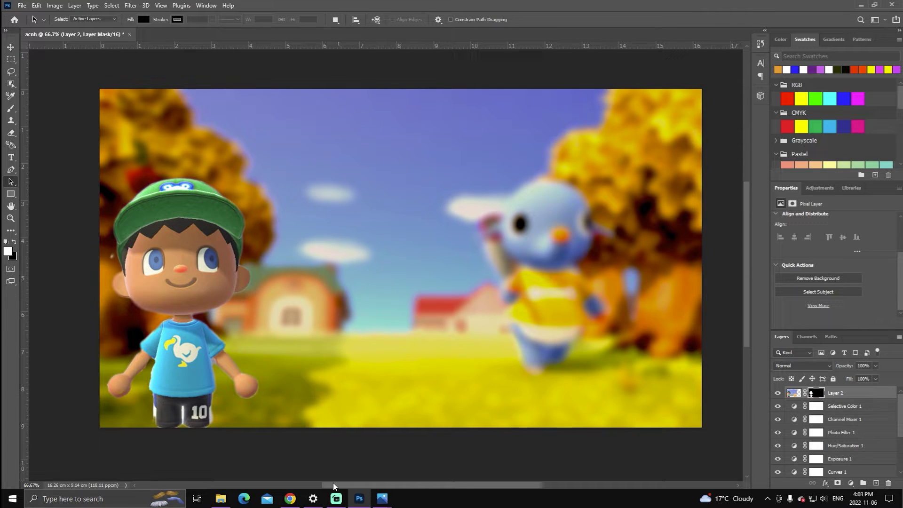
Switch to Chrome and enter "dizzy" as a web search in a new tab
{"action": "left_click", "coordinate": [290, 498]}
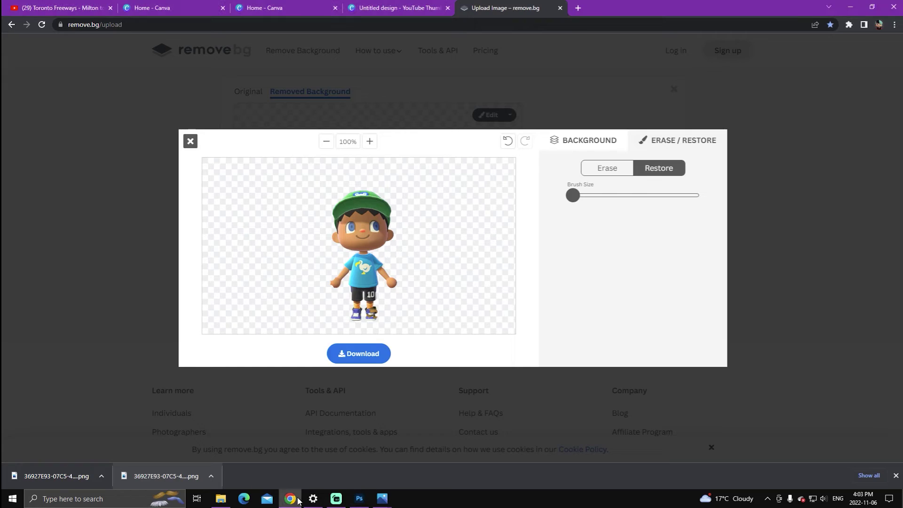
{"action": "left_click", "coordinate": [578, 8]}
{"action": "type", "text": "d"}
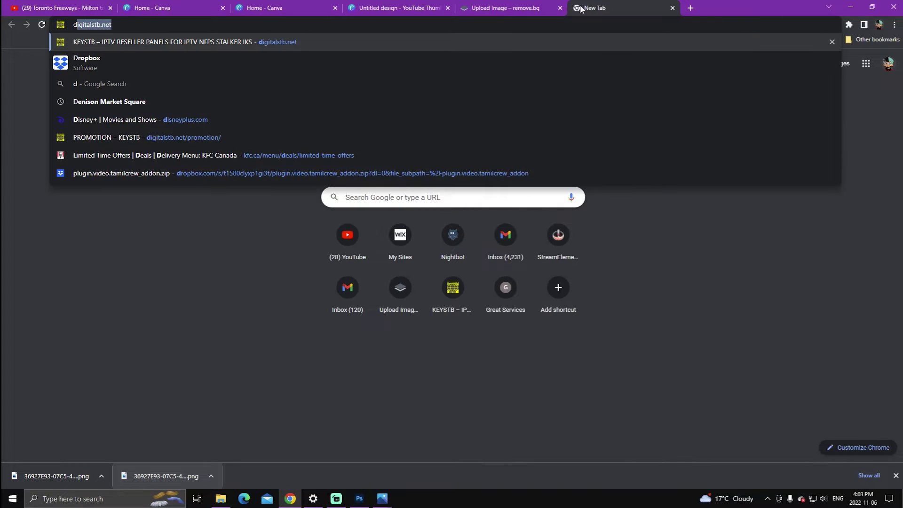
{"action": "type", "text": "izzy"}
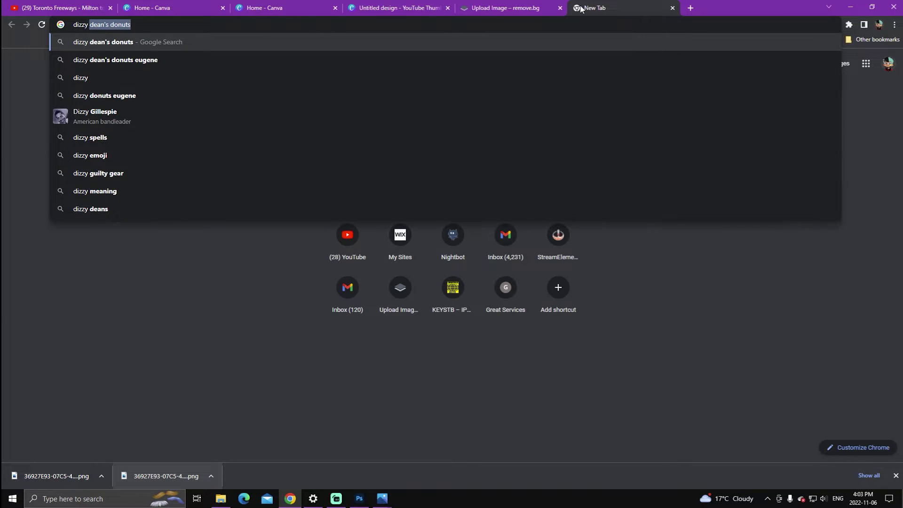
Search Google for "dizzy cute" and show the image results
{"action": "type", "text": " cute"}
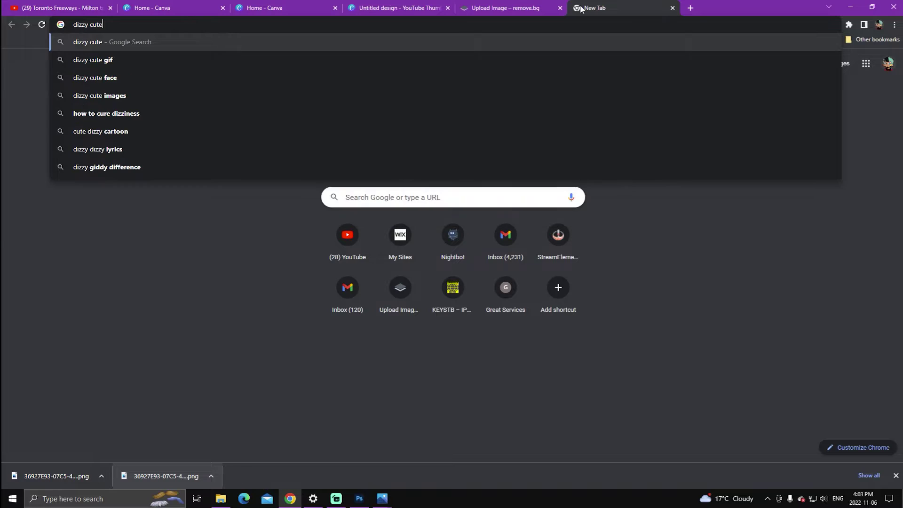
{"action": "key", "text": "Return"}
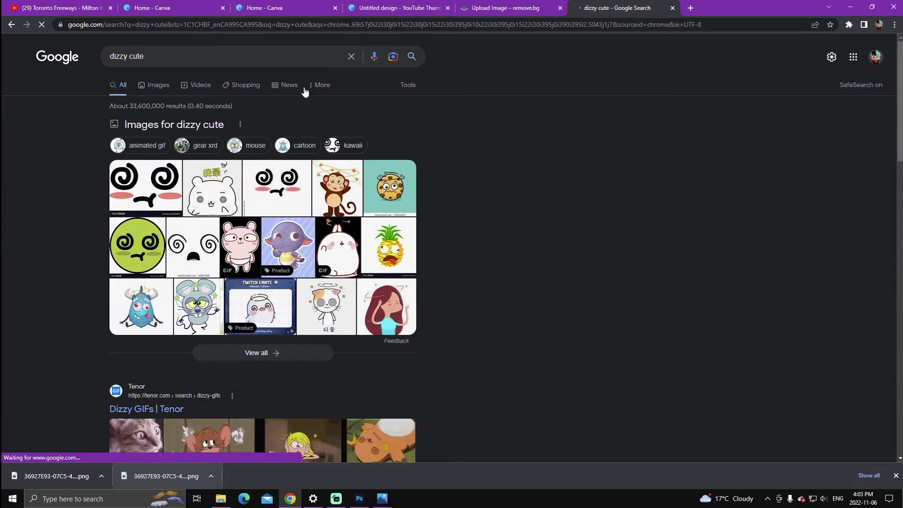
{"action": "left_click", "coordinate": [164, 86]}
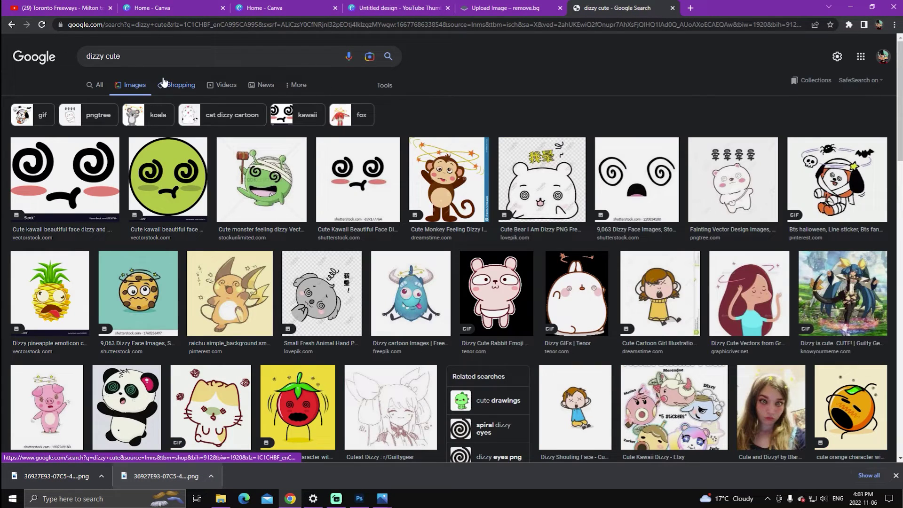
Search Google Images for "dizzy acnh"
{"action": "left_click", "coordinate": [166, 57]}
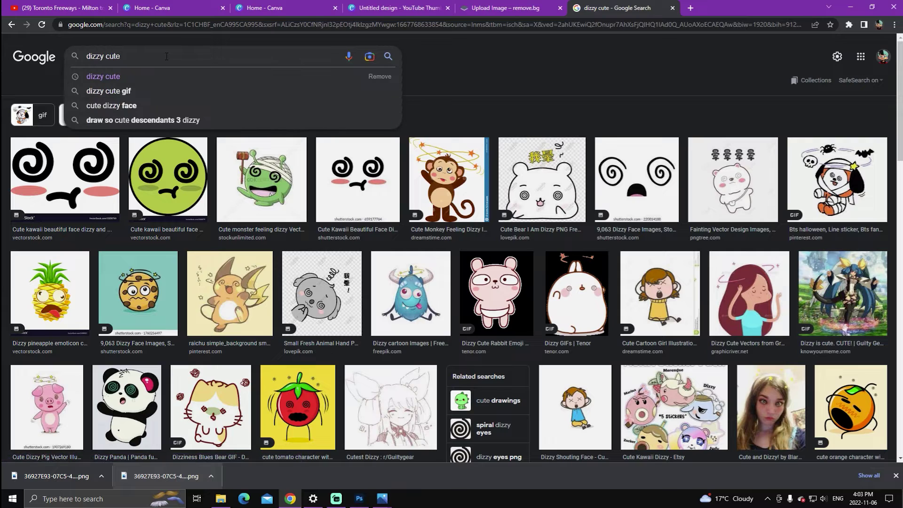
{"action": "key", "text": "BackSpace"}
{"action": "key", "text": "BackSpace"}
{"action": "key", "text": "BackSpace"}
{"action": "key", "text": "BackSpace"}
{"action": "key", "text": "BackSpace"}
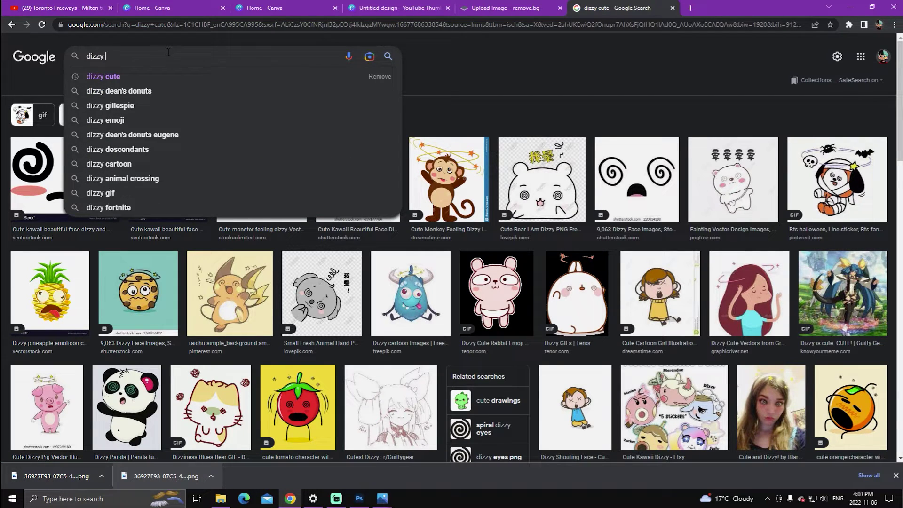
{"action": "type", "text": "acnh"}
{"action": "key", "text": "Return"}
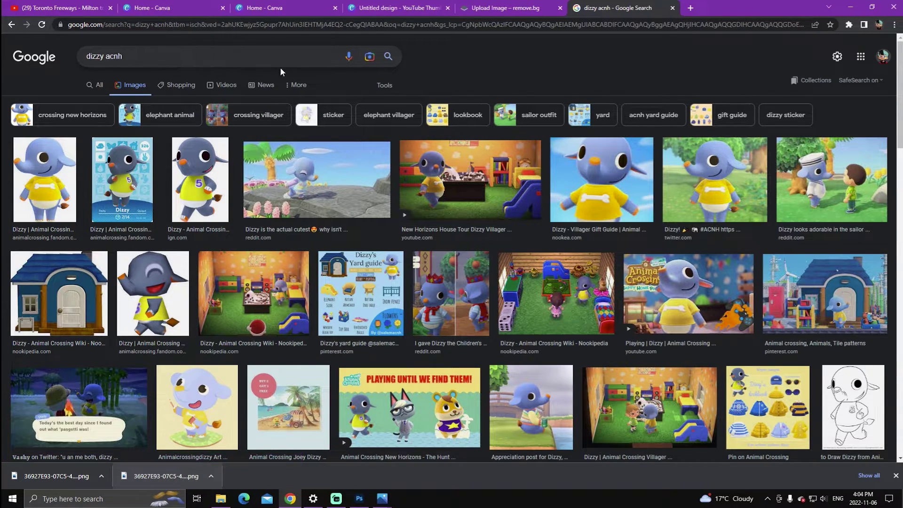
Copy the Nookea picture of Dizzy against the blue sky and paste it into the acnh document in Photoshop
{"action": "left_click", "coordinate": [605, 183]}
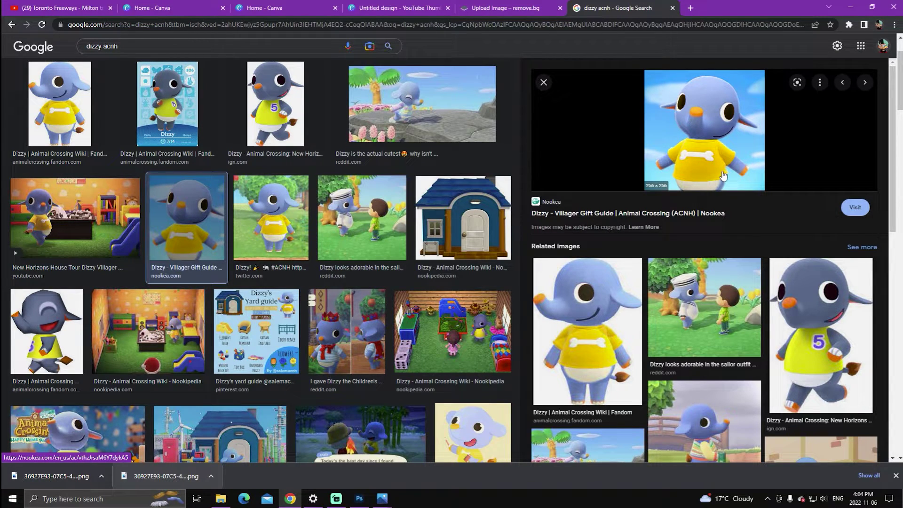
{"action": "right_click", "coordinate": [700, 141]}
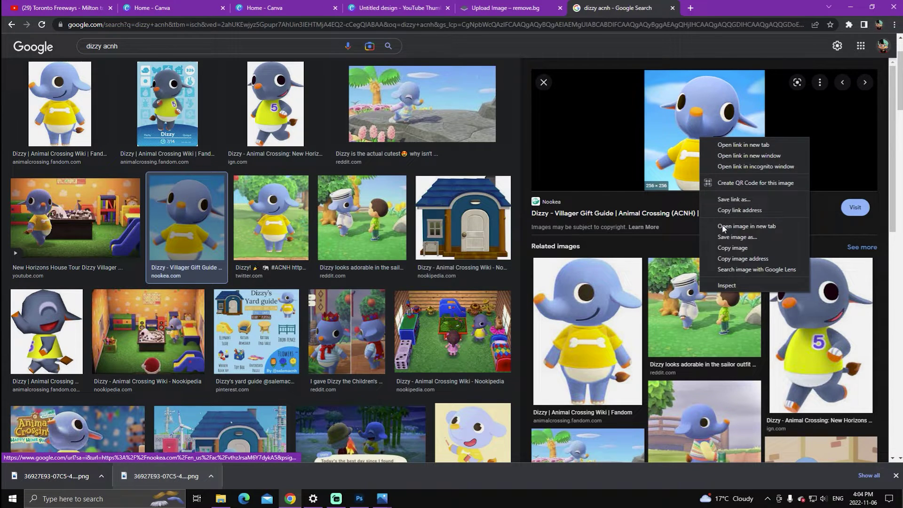
{"action": "left_click", "coordinate": [732, 250]}
{"action": "left_click", "coordinate": [850, 6]}
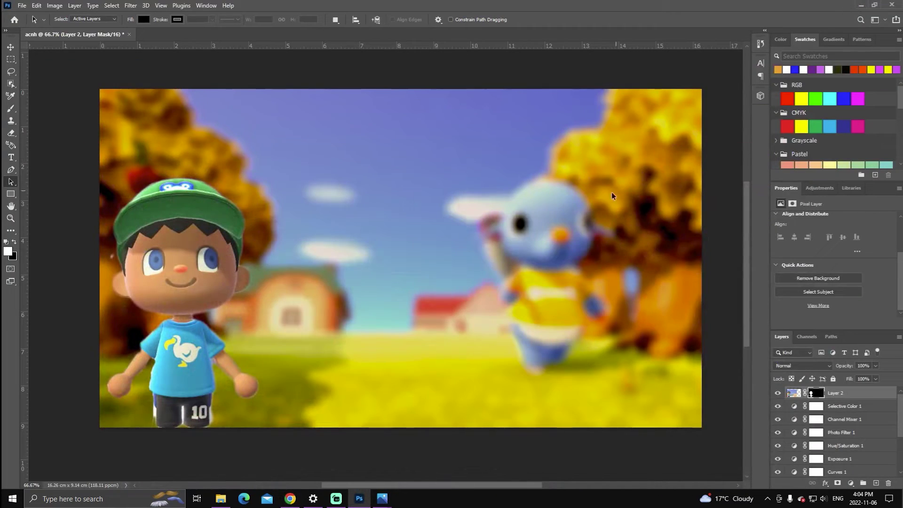
{"action": "key", "text": "ctrl+v"}
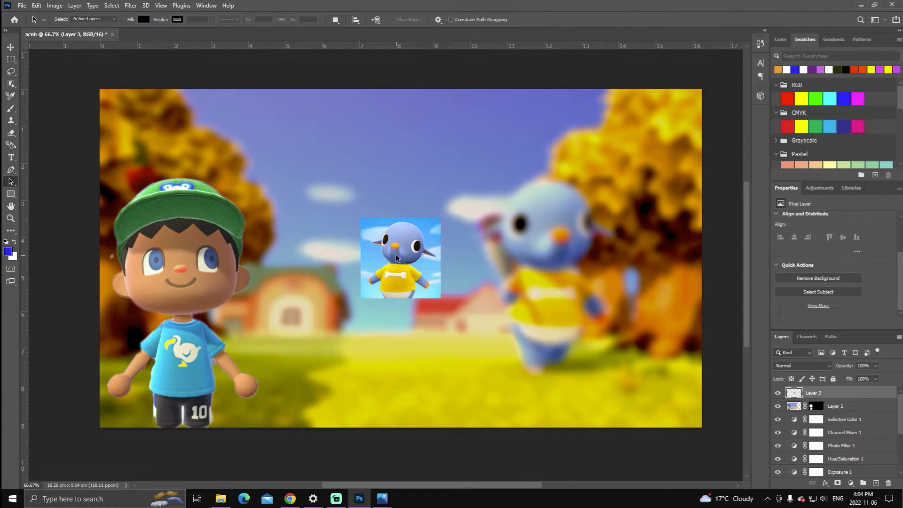
Scale the pasted Dizzy picture up to about 224% and place it right of the canvas centre, beside the blurred elephant
{"action": "key", "text": "ctrl+t"}
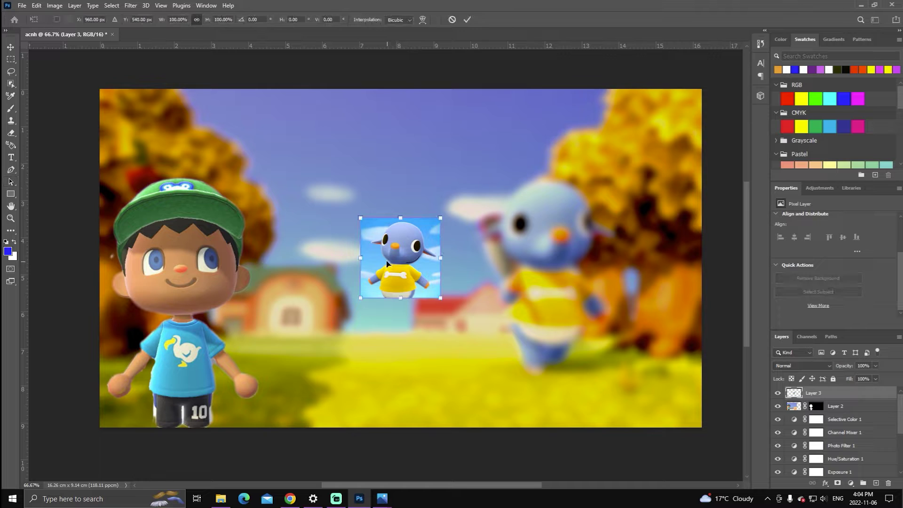
{"action": "left_click_drag", "start_coordinate": [360, 218], "coordinate": [295, 152]}
{"action": "left_click_drag", "start_coordinate": [438, 296], "coordinate": [475, 328]}
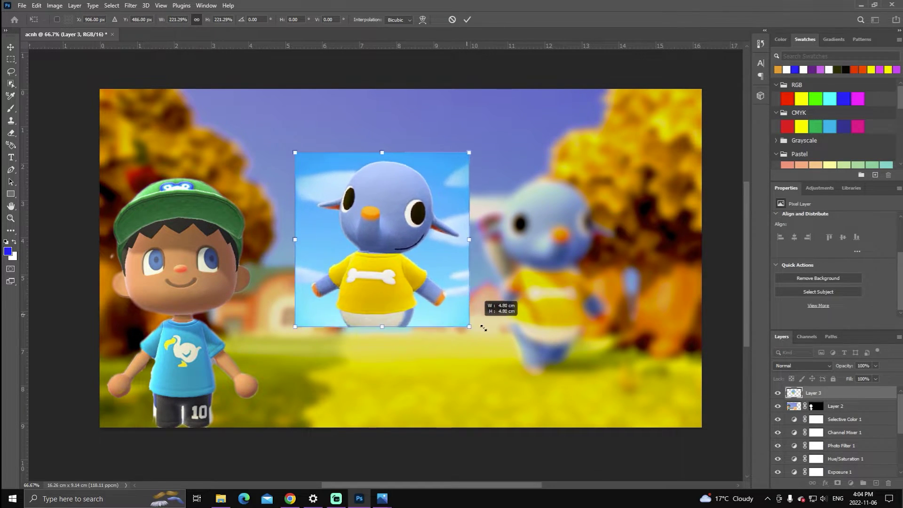
{"action": "left_click_drag", "start_coordinate": [399, 280], "coordinate": [474, 309]}
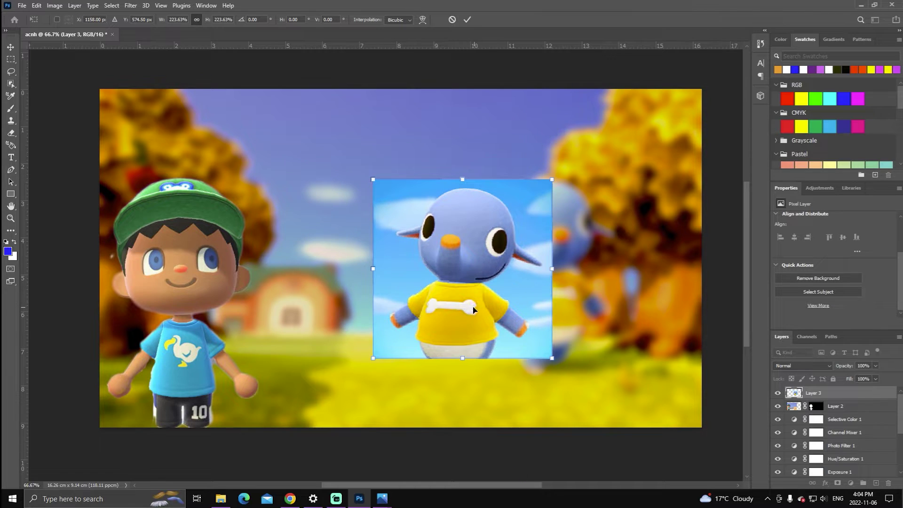
{"action": "left_click", "coordinate": [467, 20]}
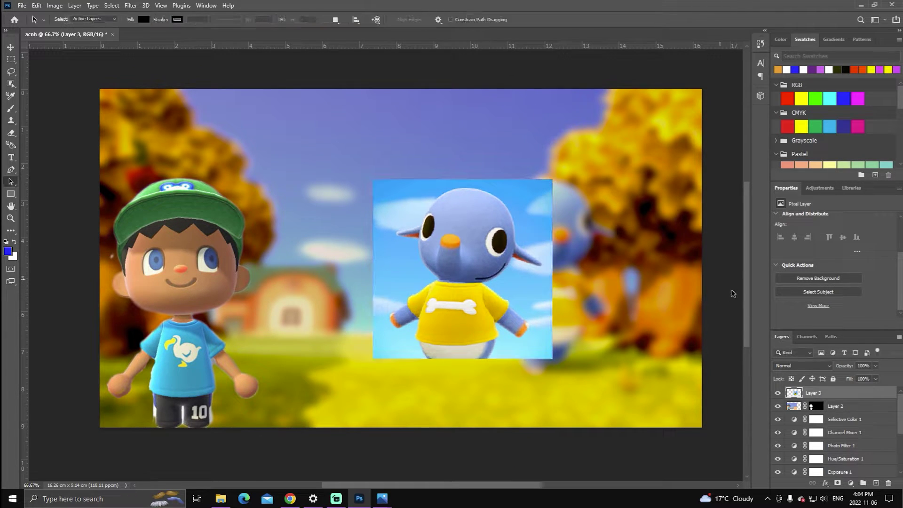
Remove the background from the pasted Dizzy picture
{"action": "left_click", "coordinate": [810, 283]}
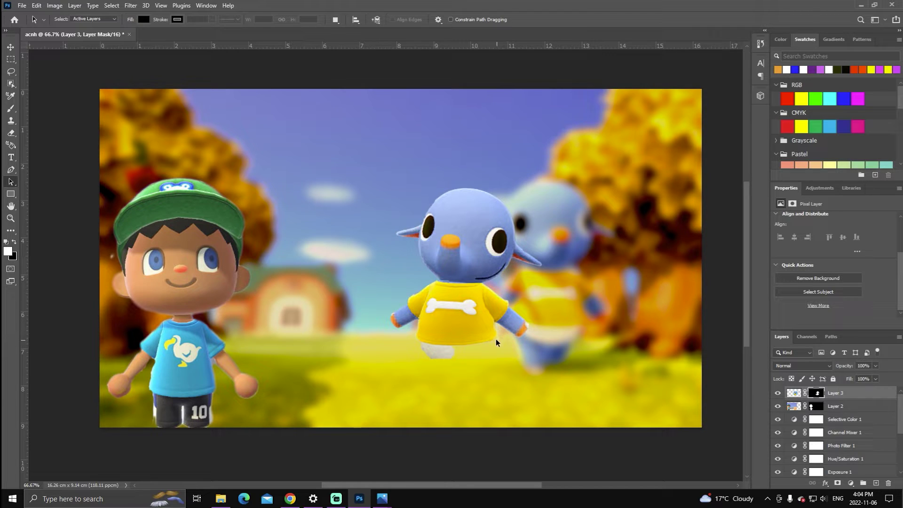
{"action": "left_click", "coordinate": [113, 6]}
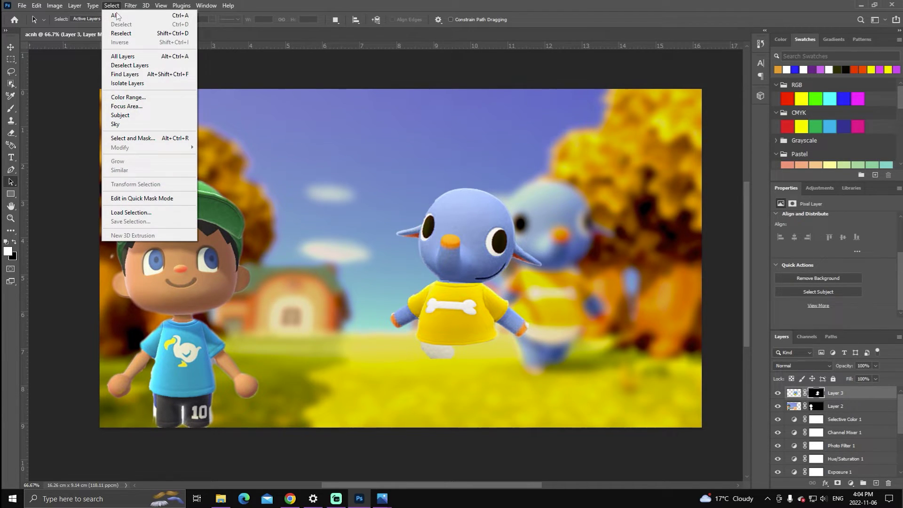
{"action": "left_click", "coordinate": [126, 137]}
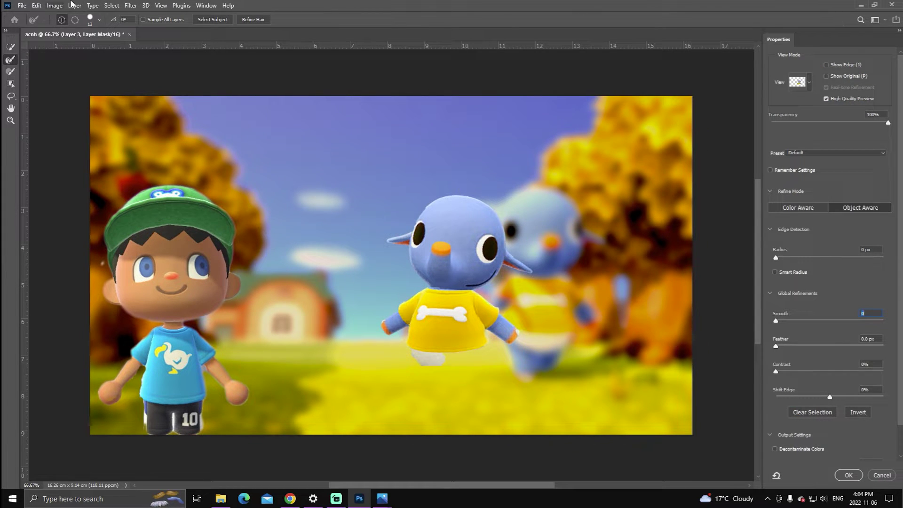
{"action": "left_click", "coordinate": [111, 6]}
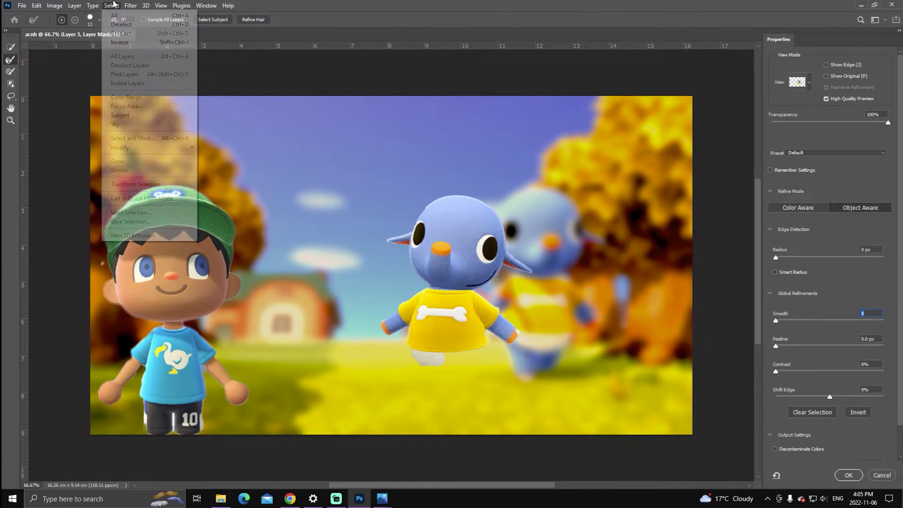
{"action": "left_click", "coordinate": [868, 484]}
Start Select and Mask on Dizzy's layer mask and brush the missing part of the body below the yellow shirt back in
{"action": "left_click", "coordinate": [111, 6]}
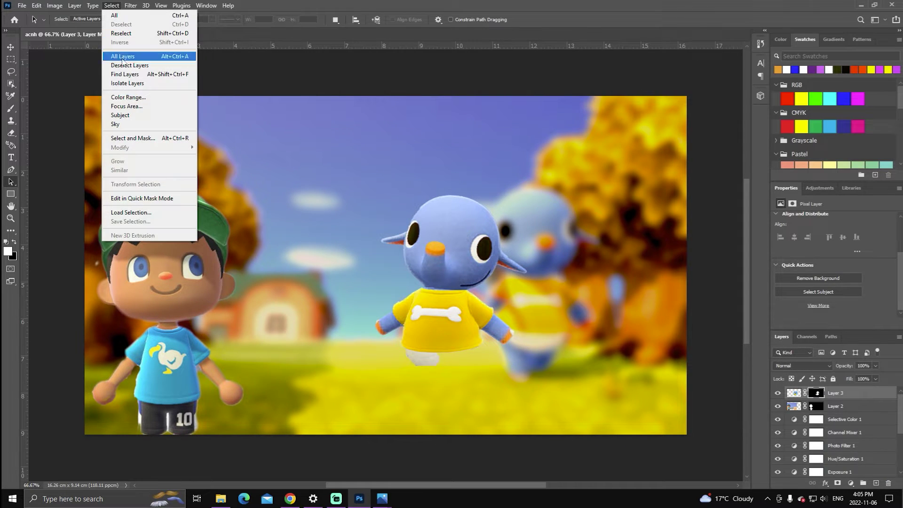
{"action": "left_click", "coordinate": [132, 138]}
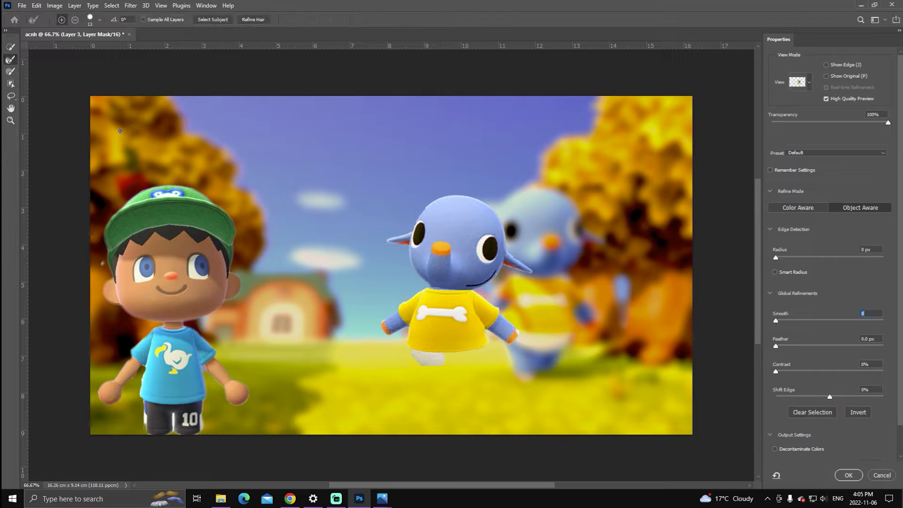
{"action": "left_click", "coordinate": [13, 72]}
{"action": "left_click", "coordinate": [10, 120]}
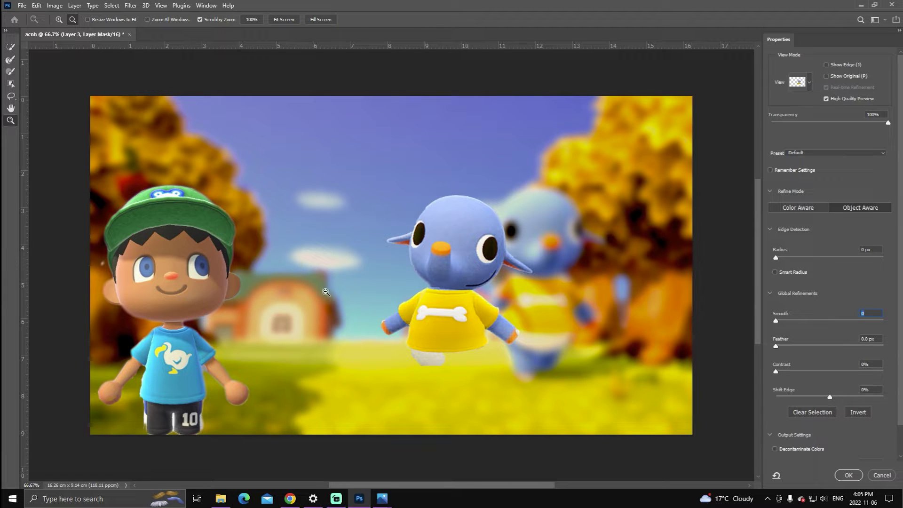
{"action": "left_click", "coordinate": [60, 21]}
{"action": "left_click", "coordinate": [313, 261]}
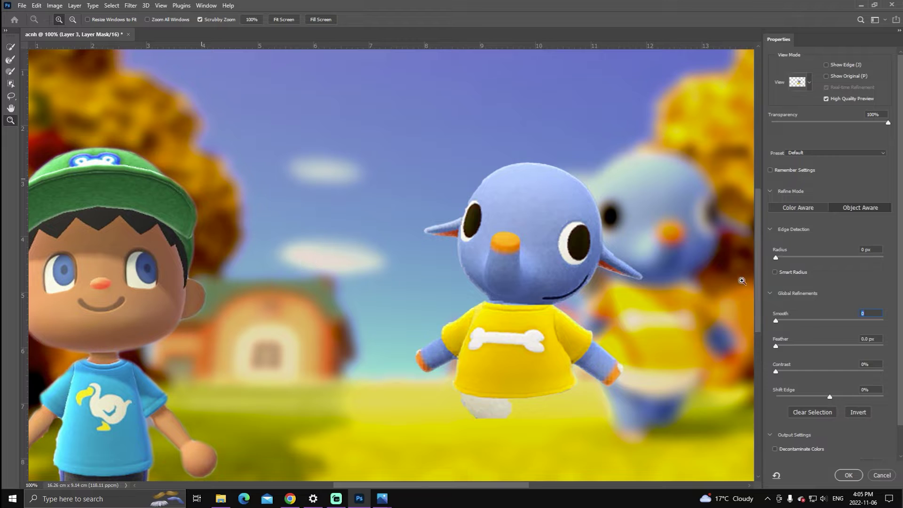
{"action": "mouse_move", "coordinate": [762, 275]}
{"action": "left_mouse_down"}
{"action": "mouse_move", "coordinate": [762, 297]}
{"action": "mouse_move", "coordinate": [758, 290]}
{"action": "left_mouse_up"}
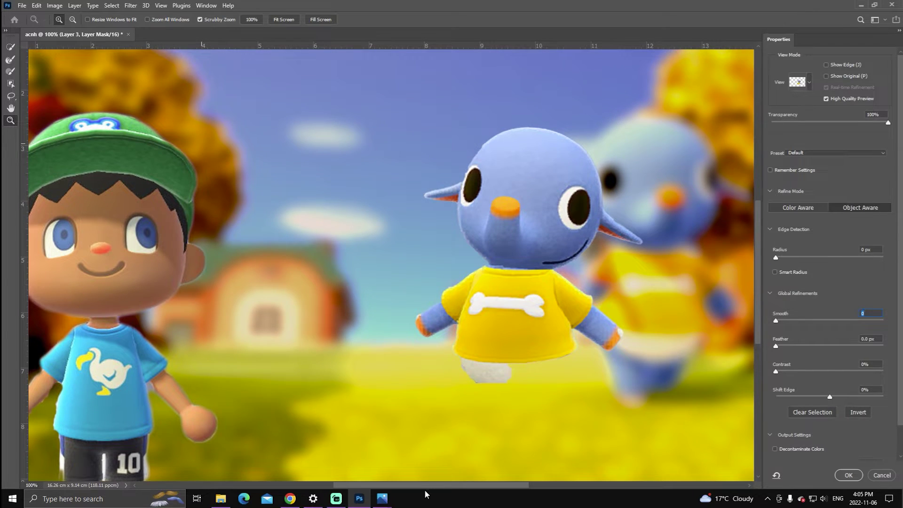
{"action": "left_click_drag", "start_coordinate": [432, 486], "coordinate": [439, 487]}
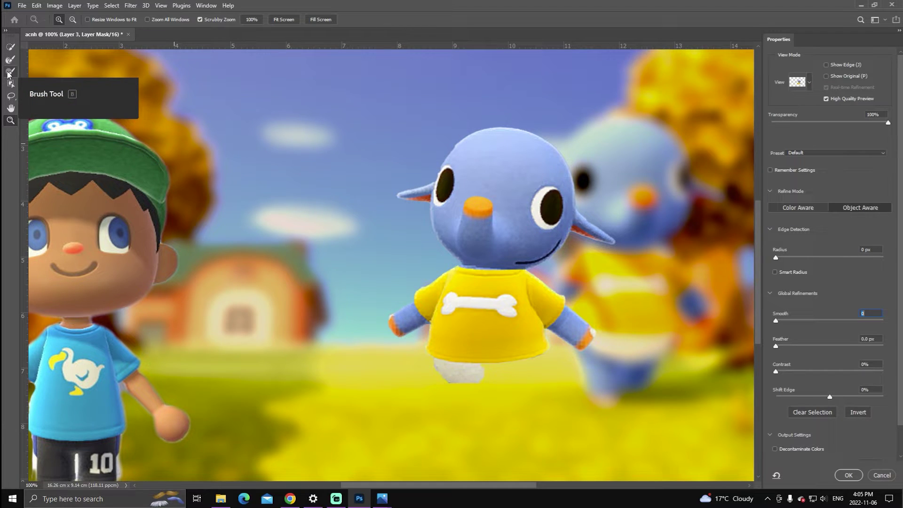
{"action": "left_click", "coordinate": [9, 73]}
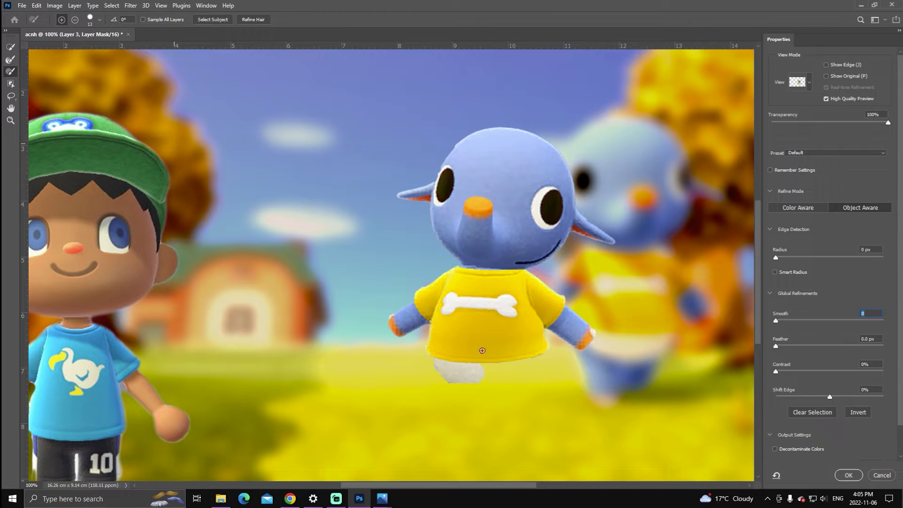
{"action": "left_click_drag", "start_coordinate": [486, 377], "coordinate": [549, 374]}
{"action": "mouse_move", "coordinate": [493, 368]}
{"action": "left_mouse_down"}
{"action": "mouse_move", "coordinate": [540, 365]}
{"action": "mouse_move", "coordinate": [549, 354]}
{"action": "mouse_move", "coordinate": [526, 373]}
{"action": "mouse_move", "coordinate": [545, 367]}
{"action": "mouse_move", "coordinate": [528, 366]}
{"action": "mouse_move", "coordinate": [533, 359]}
{"action": "mouse_move", "coordinate": [548, 356]}
{"action": "mouse_move", "coordinate": [525, 380]}
{"action": "mouse_move", "coordinate": [532, 377]}
{"action": "mouse_move", "coordinate": [487, 384]}
{"action": "left_mouse_up"}
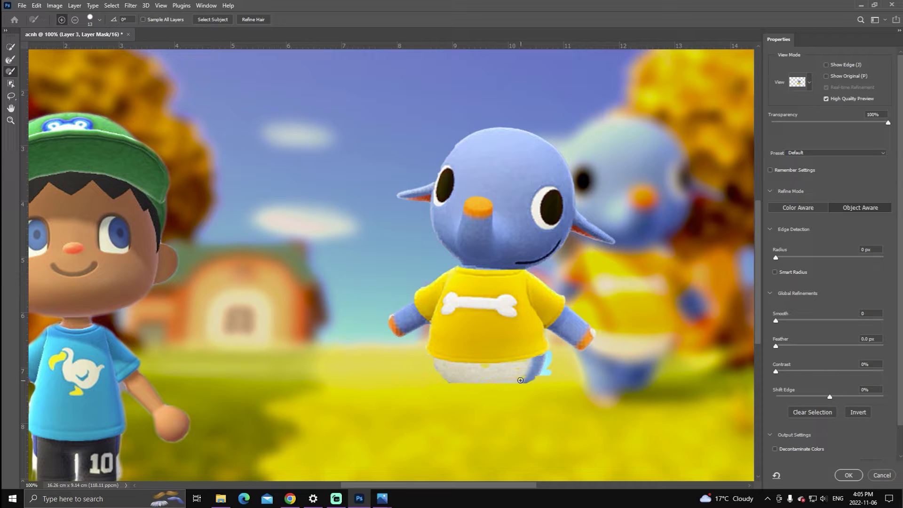
Brush the remaining gaps in Dizzy's white underside and both of its outer edges into the mask
{"action": "left_click", "coordinate": [11, 120]}
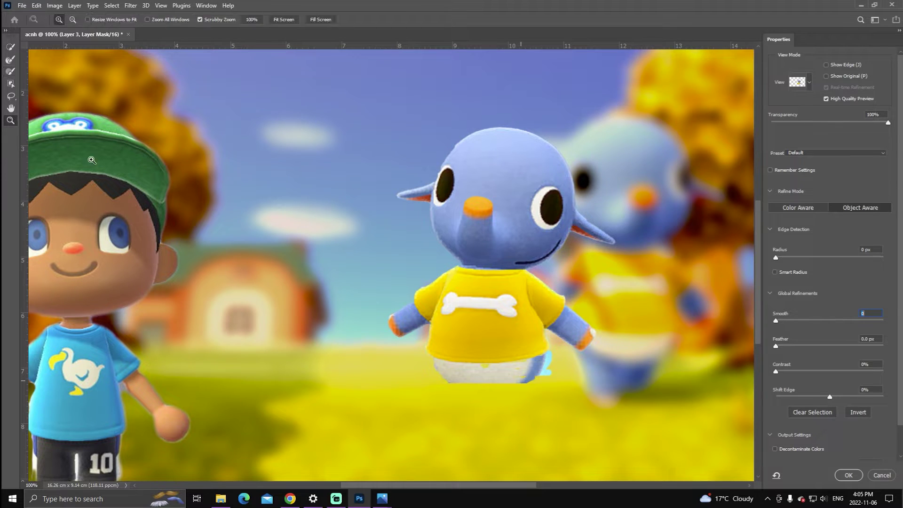
{"action": "left_click", "coordinate": [292, 267]}
{"action": "left_click", "coordinate": [291, 268]}
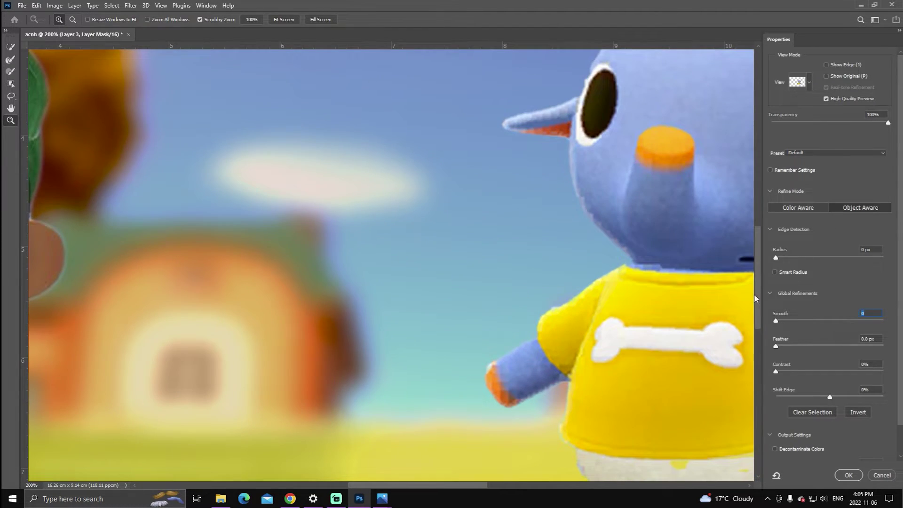
{"action": "scroll", "coordinate": [754, 295], "scroll_direction": "down", "scroll_amount": 2}
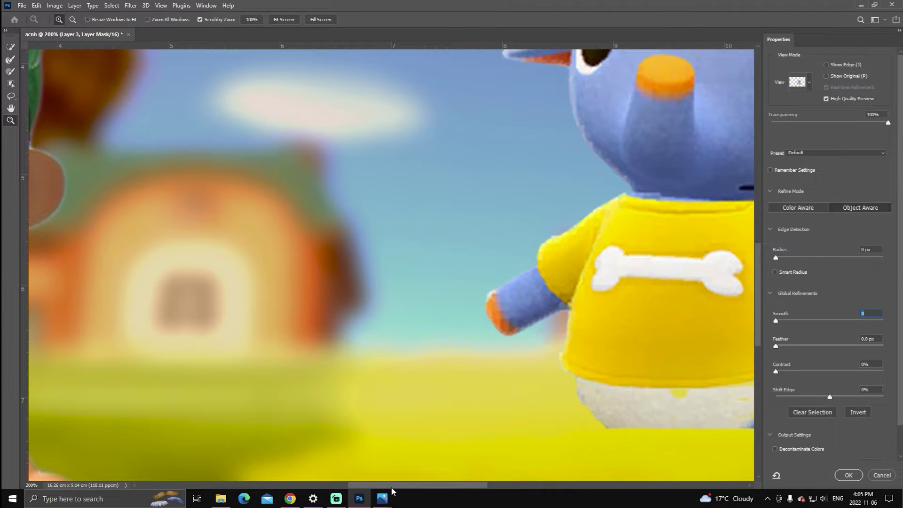
{"action": "left_click_drag", "start_coordinate": [392, 489], "coordinate": [424, 480]}
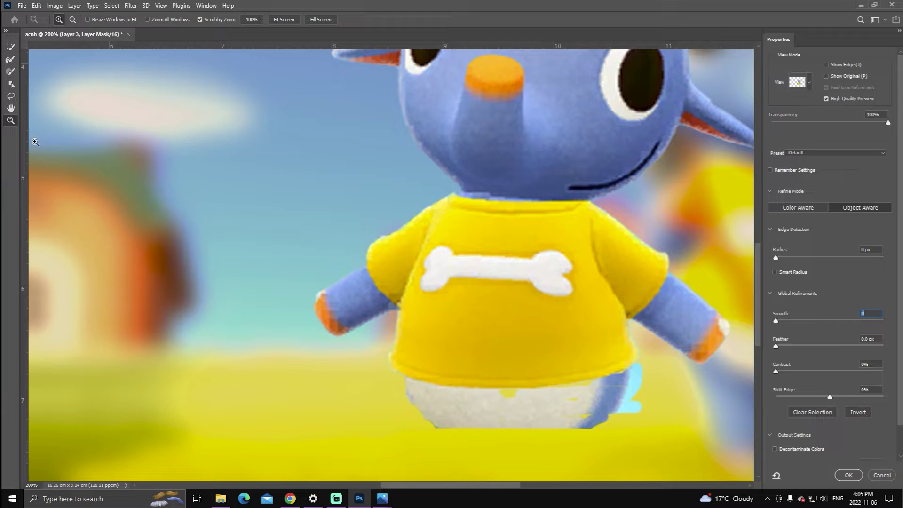
{"action": "left_click", "coordinate": [11, 71]}
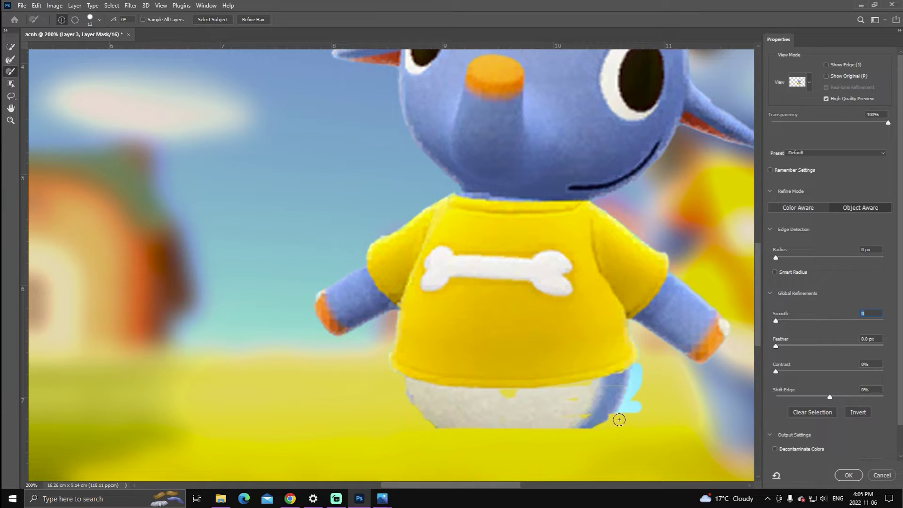
{"action": "mouse_move", "coordinate": [633, 413]}
{"action": "left_mouse_down"}
{"action": "mouse_move", "coordinate": [600, 428]}
{"action": "mouse_move", "coordinate": [617, 417]}
{"action": "mouse_move", "coordinate": [578, 416]}
{"action": "mouse_move", "coordinate": [594, 397]}
{"action": "mouse_move", "coordinate": [623, 387]}
{"action": "mouse_move", "coordinate": [582, 410]}
{"action": "left_mouse_up"}
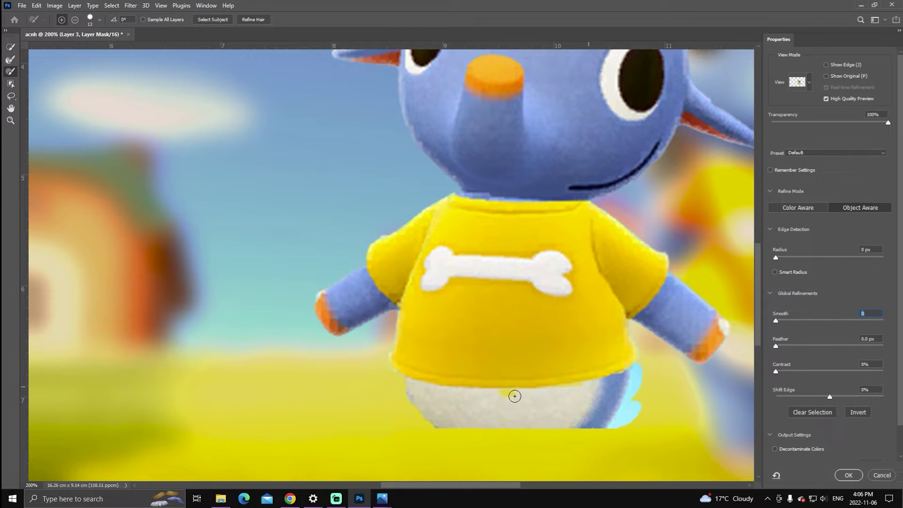
{"action": "left_click_drag", "start_coordinate": [515, 395], "coordinate": [508, 394]}
{"action": "left_click_drag", "start_coordinate": [649, 391], "coordinate": [649, 392]}
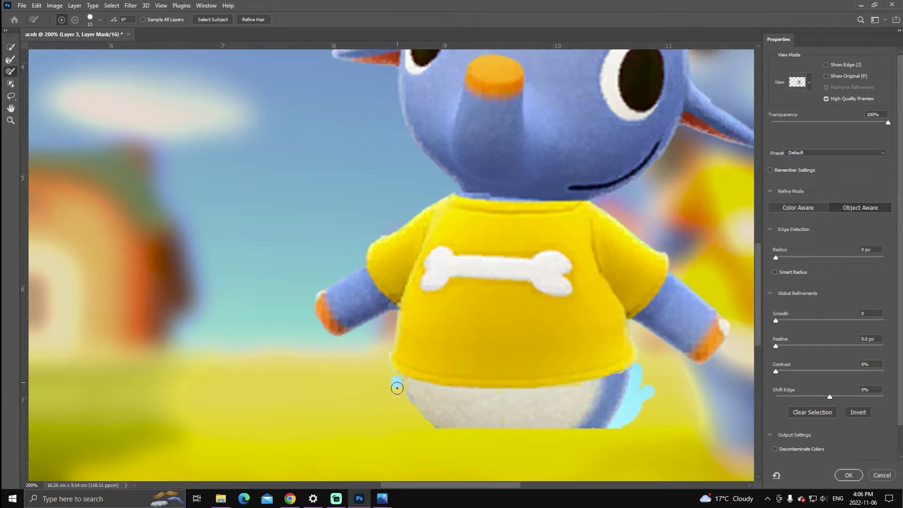
{"action": "mouse_move", "coordinate": [396, 383]}
{"action": "left_mouse_down"}
{"action": "mouse_move", "coordinate": [406, 411]}
{"action": "mouse_move", "coordinate": [433, 430]}
{"action": "mouse_move", "coordinate": [415, 412]}
{"action": "left_mouse_up"}
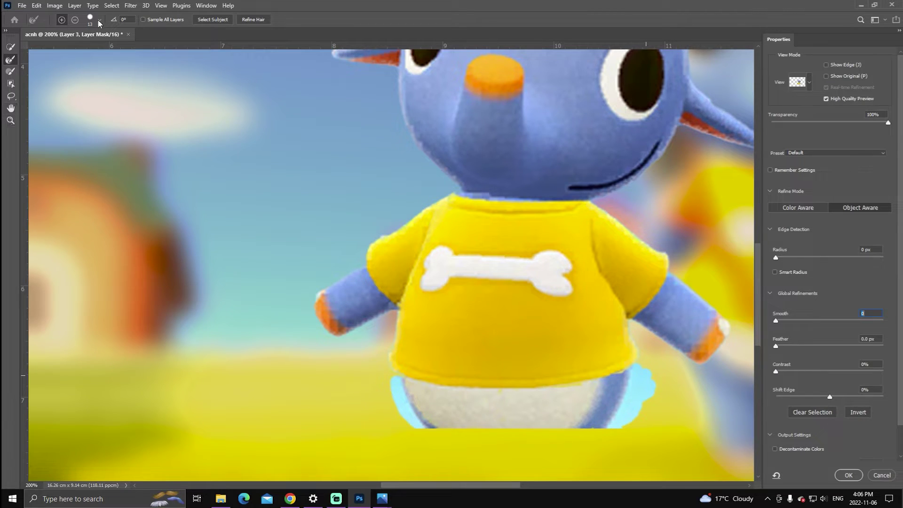
{"action": "left_click", "coordinate": [10, 120]}
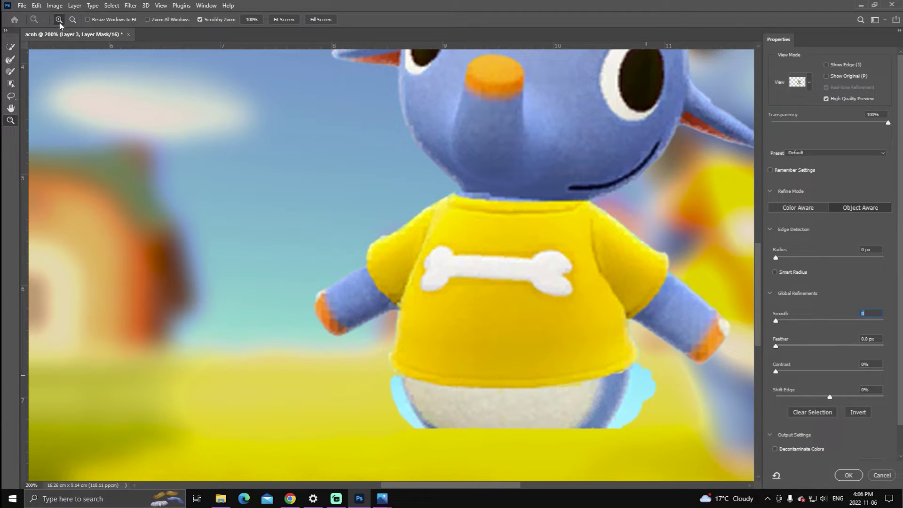
Clear the light-blue fringe along the left edge of Dizzy's underside with the Refine Edge Brush, from the shirt hem to the cut-off base
{"action": "left_click", "coordinate": [221, 302]}
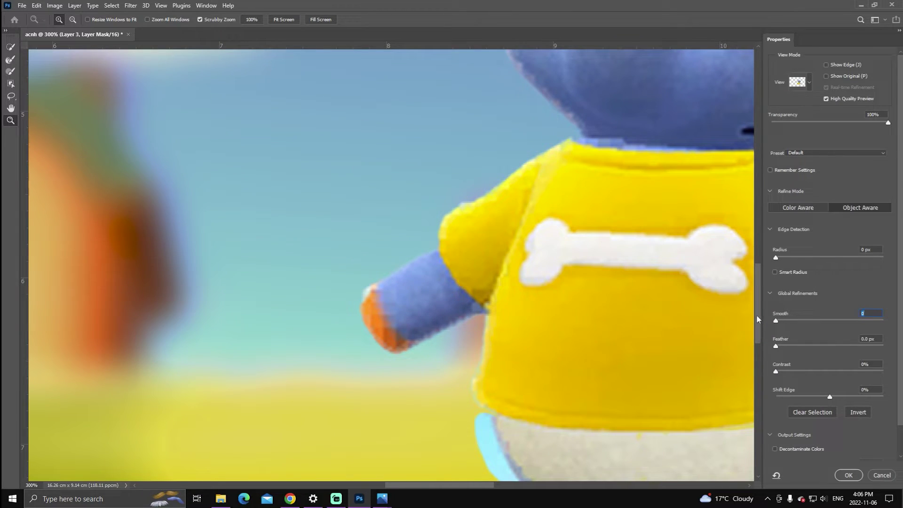
{"action": "left_click_drag", "start_coordinate": [758, 319], "coordinate": [757, 335]}
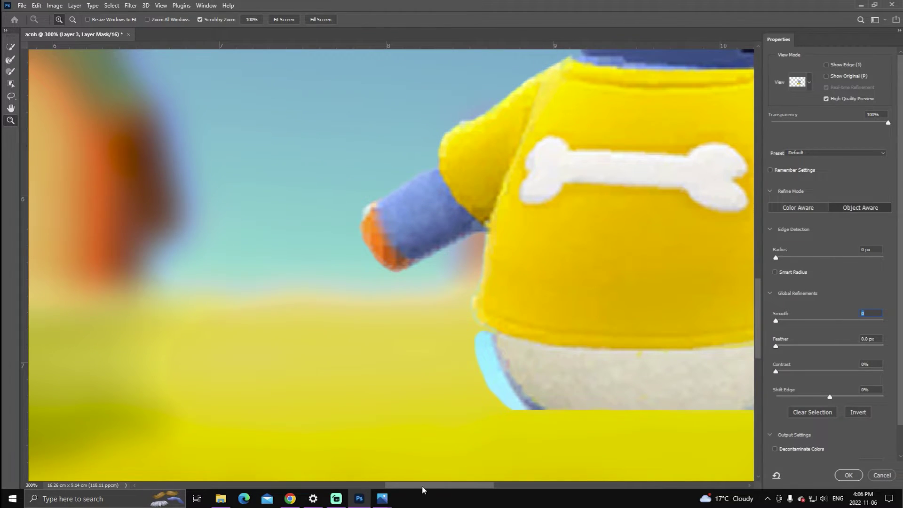
{"action": "left_click_drag", "start_coordinate": [422, 485], "coordinate": [443, 485]}
{"action": "left_click", "coordinate": [300, 347]}
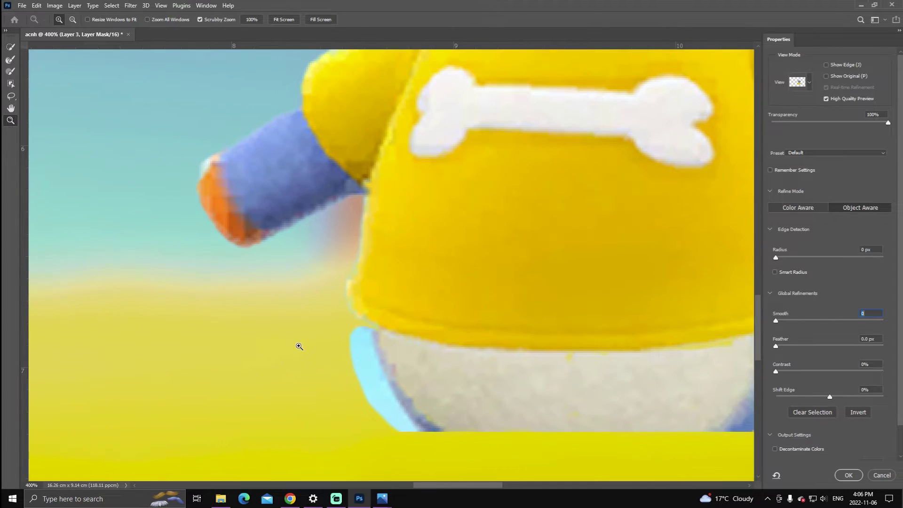
{"action": "left_click", "coordinate": [299, 347]}
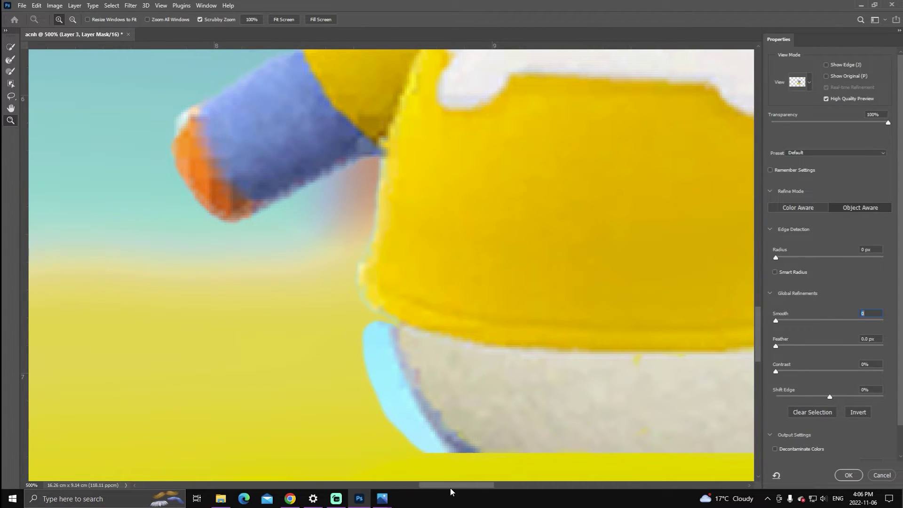
{"action": "left_click_drag", "start_coordinate": [446, 485], "coordinate": [449, 485]}
{"action": "left_click_drag", "start_coordinate": [289, 398], "coordinate": [292, 396]}
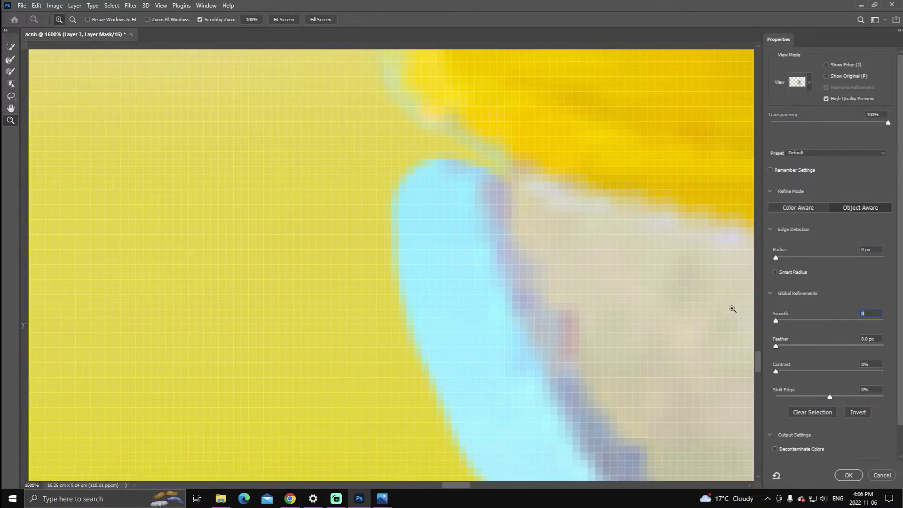
{"action": "mouse_move", "coordinate": [759, 367]}
{"action": "left_mouse_down"}
{"action": "mouse_move", "coordinate": [755, 380]}
{"action": "mouse_move", "coordinate": [751, 368]}
{"action": "left_mouse_up"}
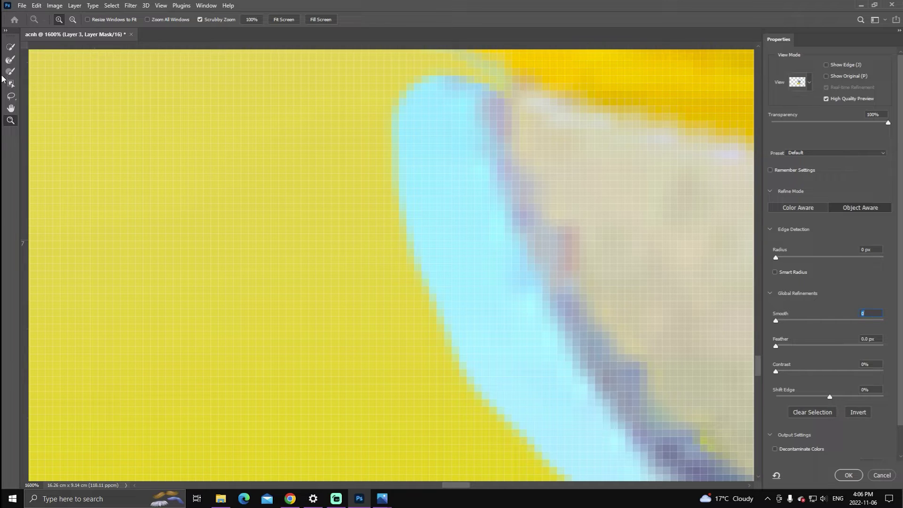
{"action": "left_click", "coordinate": [7, 61]}
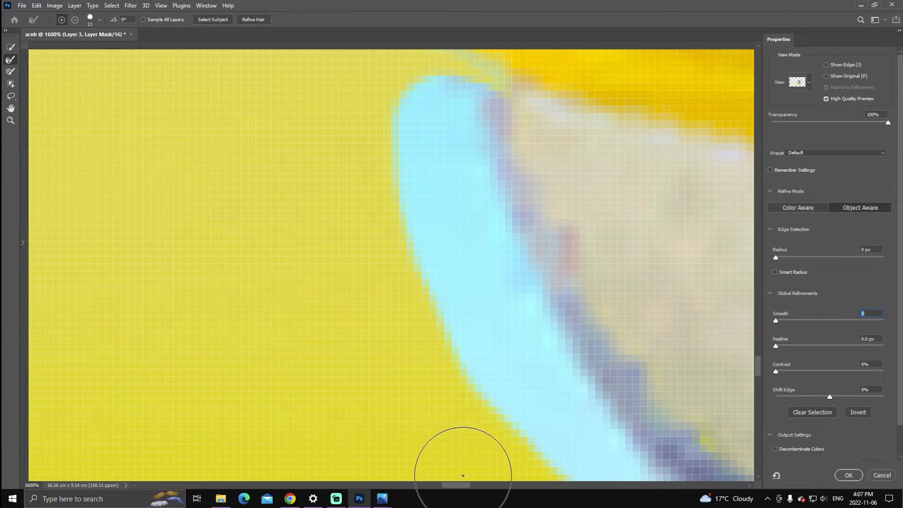
{"action": "left_click_drag", "start_coordinate": [460, 488], "coordinate": [466, 488]}
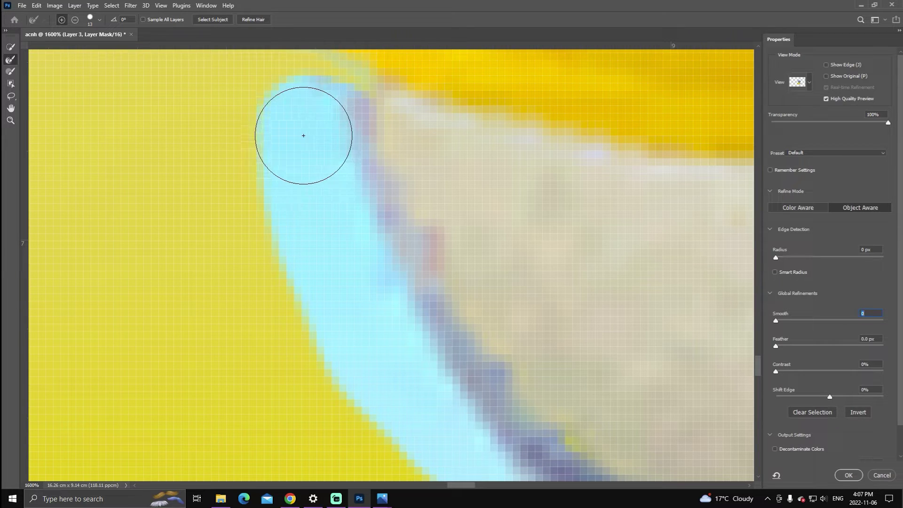
{"action": "mouse_move", "coordinate": [303, 124]}
{"action": "left_mouse_down"}
{"action": "mouse_move", "coordinate": [298, 153]}
{"action": "mouse_move", "coordinate": [326, 264]}
{"action": "mouse_move", "coordinate": [407, 408]}
{"action": "left_mouse_up"}
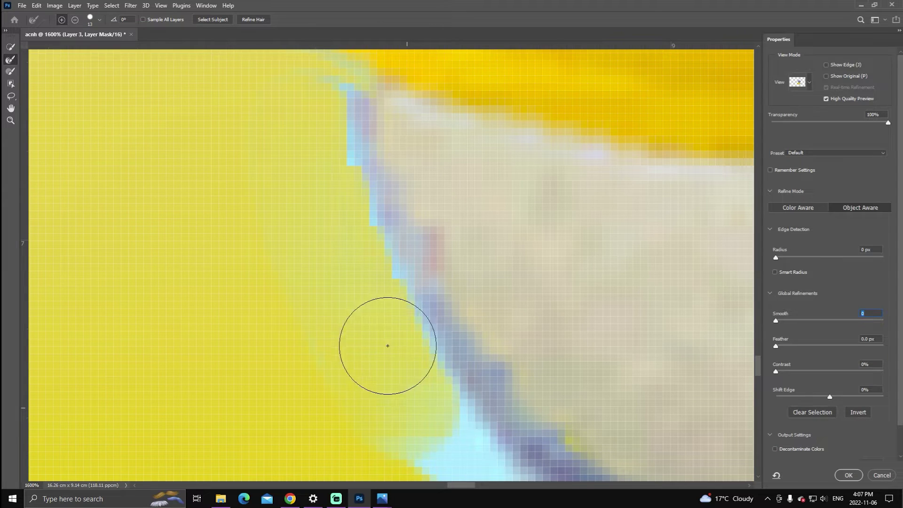
{"action": "left_click", "coordinate": [352, 165]}
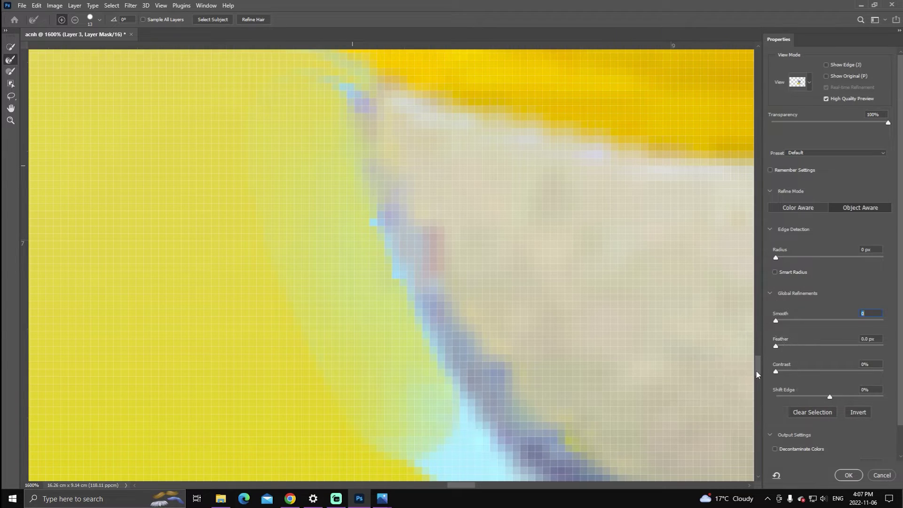
{"action": "left_click_drag", "start_coordinate": [757, 363], "coordinate": [758, 378]}
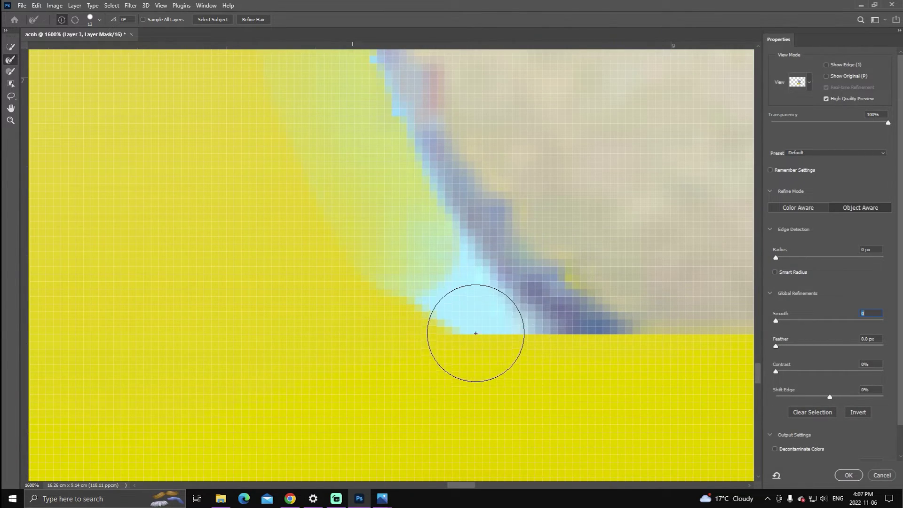
{"action": "left_click_drag", "start_coordinate": [445, 294], "coordinate": [478, 318]}
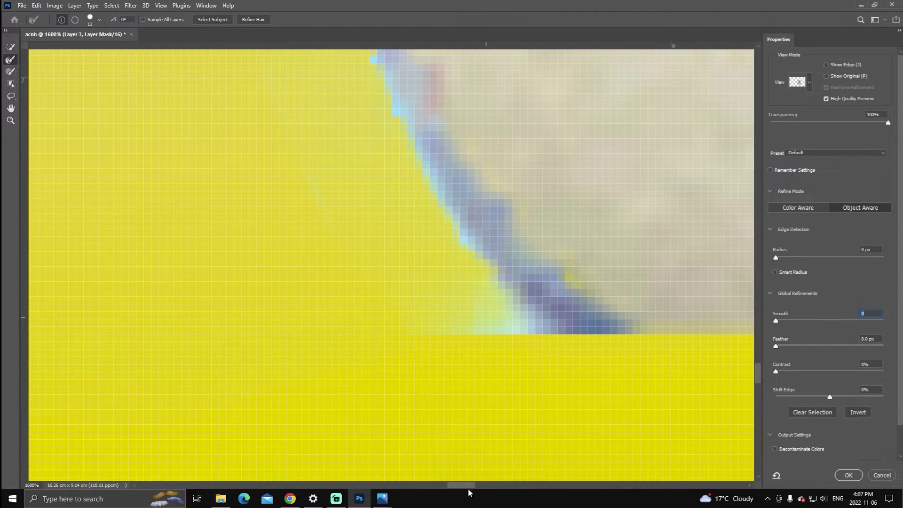
Brush away the outer part of the light-blue fringe beside the right edge of Dizzy's underside, just below the shirt hem
{"action": "left_click_drag", "start_coordinate": [468, 488], "coordinate": [534, 464]}
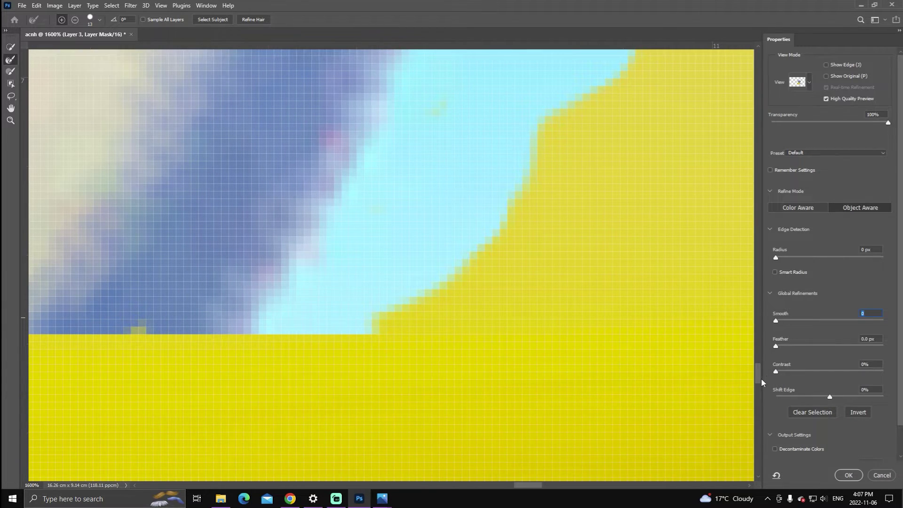
{"action": "left_click_drag", "start_coordinate": [761, 378], "coordinate": [761, 365]}
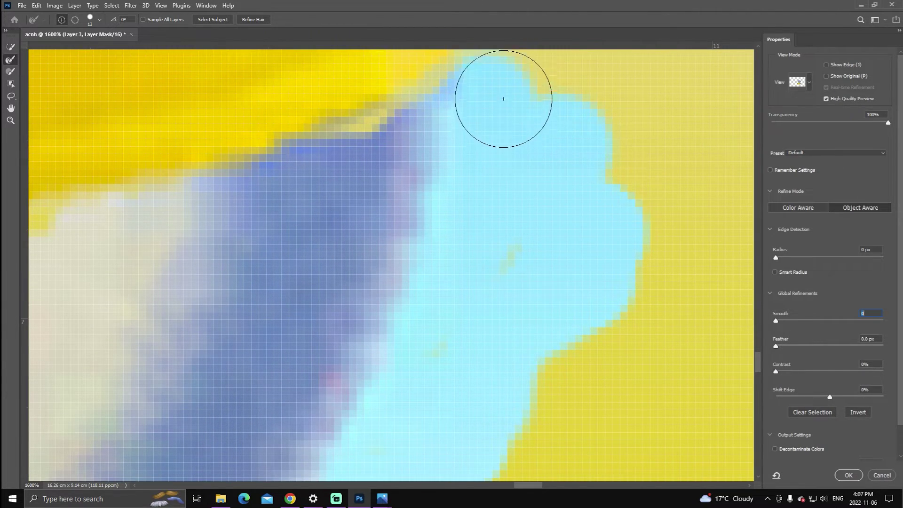
{"action": "mouse_move", "coordinate": [496, 80]}
{"action": "left_mouse_down"}
{"action": "mouse_move", "coordinate": [532, 118]}
{"action": "mouse_move", "coordinate": [585, 225]}
{"action": "mouse_move", "coordinate": [579, 303]}
{"action": "mouse_move", "coordinate": [524, 356]}
{"action": "left_mouse_up"}
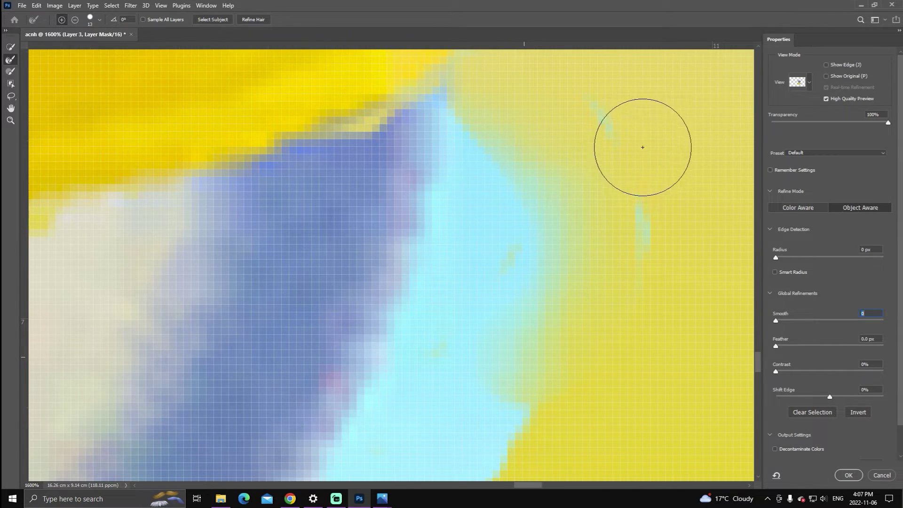
{"action": "mouse_move", "coordinate": [609, 117]}
{"action": "left_mouse_down"}
{"action": "mouse_move", "coordinate": [679, 212]}
{"action": "mouse_move", "coordinate": [682, 232]}
{"action": "left_mouse_up"}
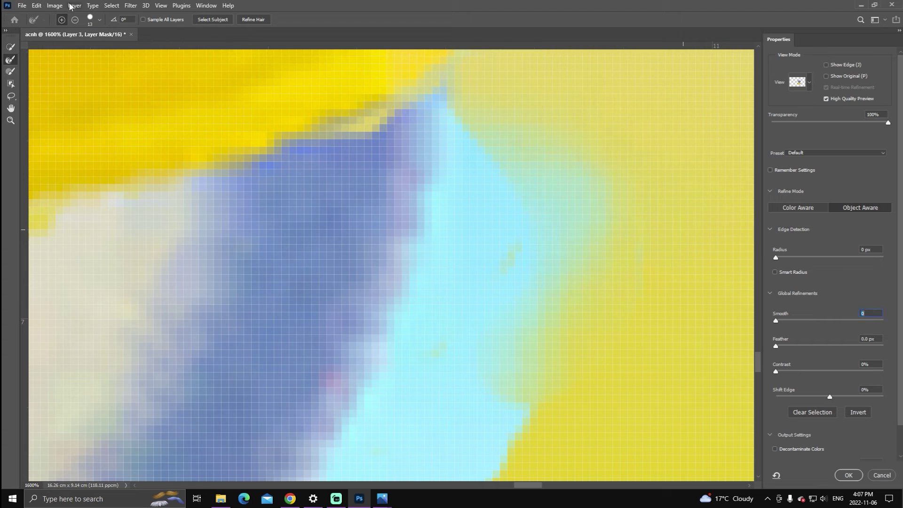
Set the Refine Edge Brush size to 9 px and trim the light-blue fringe closer to the right side of Dizzy's body
{"action": "left_click", "coordinate": [97, 20]}
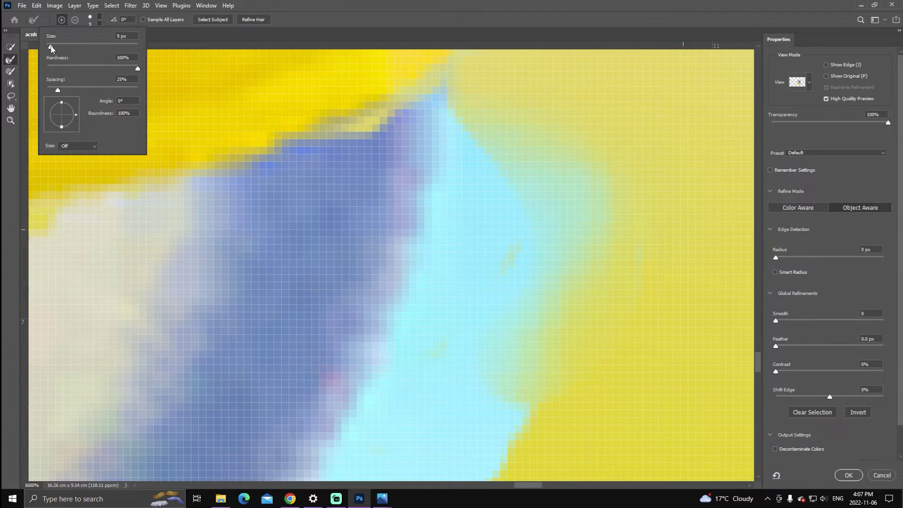
{"action": "left_click_drag", "start_coordinate": [575, 246], "coordinate": [561, 236]}
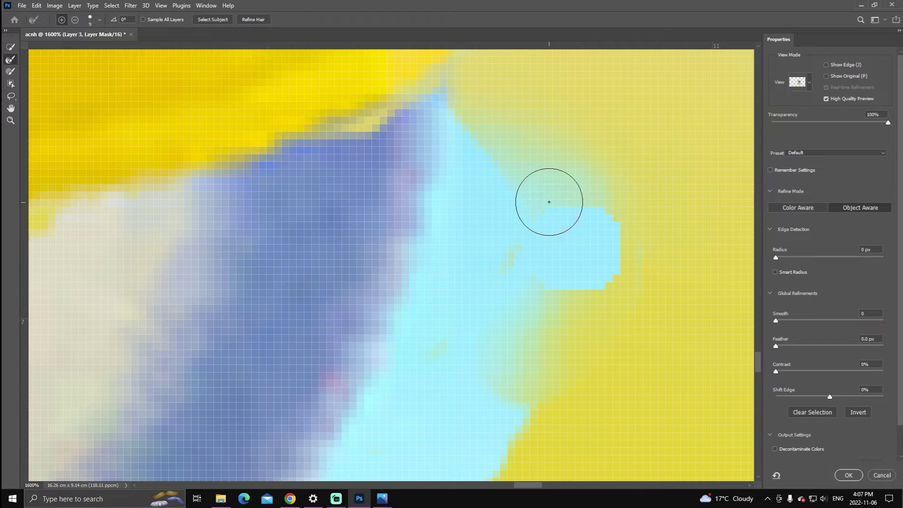
{"action": "left_click_drag", "start_coordinate": [541, 193], "coordinate": [546, 210]}
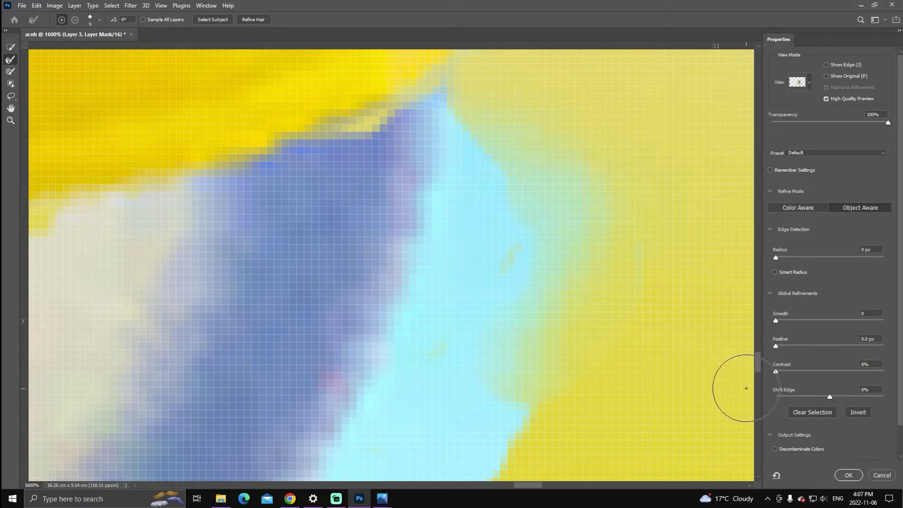
{"action": "left_click_drag", "start_coordinate": [758, 370], "coordinate": [761, 374]}
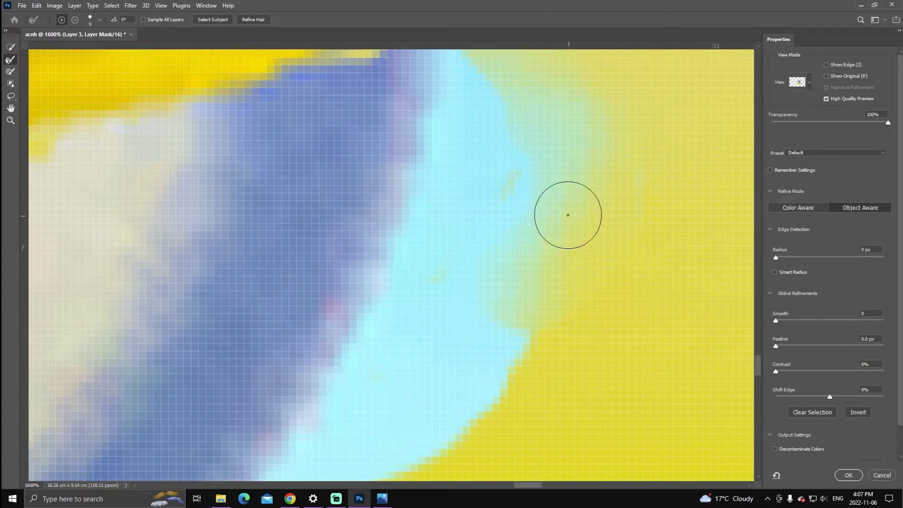
{"action": "mouse_move", "coordinate": [568, 215]}
{"action": "left_mouse_down"}
{"action": "mouse_move", "coordinate": [492, 118]}
{"action": "mouse_move", "coordinate": [503, 160]}
{"action": "mouse_move", "coordinate": [504, 283]}
{"action": "mouse_move", "coordinate": [482, 364]}
{"action": "mouse_move", "coordinate": [451, 397]}
{"action": "mouse_move", "coordinate": [355, 447]}
{"action": "left_mouse_up"}
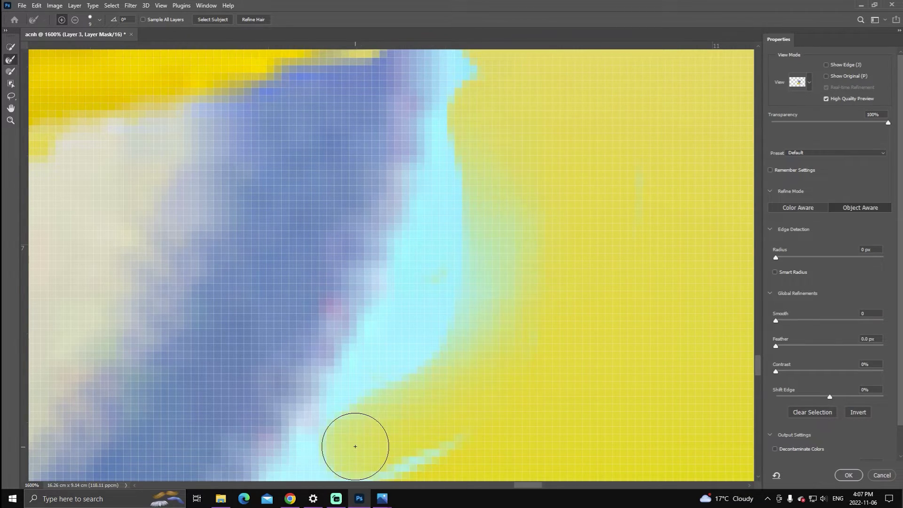
{"action": "mouse_move", "coordinate": [410, 375]}
{"action": "left_mouse_down"}
{"action": "mouse_move", "coordinate": [456, 261]}
{"action": "mouse_move", "coordinate": [457, 179]}
{"action": "mouse_move", "coordinate": [470, 209]}
{"action": "left_mouse_up"}
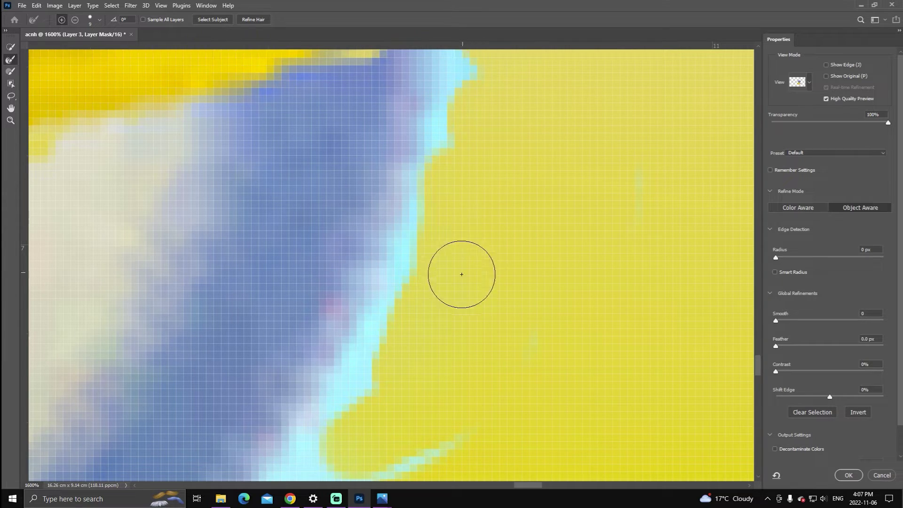
Refine the lower right edge of Dizzy's body from the base corner upwards, removing the remaining light-blue band
{"action": "mouse_move", "coordinate": [752, 366]}
{"action": "left_mouse_down"}
{"action": "mouse_move", "coordinate": [740, 365]}
{"action": "mouse_move", "coordinate": [756, 378]}
{"action": "mouse_move", "coordinate": [736, 369]}
{"action": "mouse_move", "coordinate": [759, 378]}
{"action": "left_mouse_up"}
{"action": "left_click_drag", "start_coordinate": [542, 487], "coordinate": [535, 487]}
{"action": "mouse_move", "coordinate": [624, 305]}
{"action": "left_mouse_down"}
{"action": "mouse_move", "coordinate": [553, 333]}
{"action": "mouse_move", "coordinate": [493, 327]}
{"action": "left_mouse_up"}
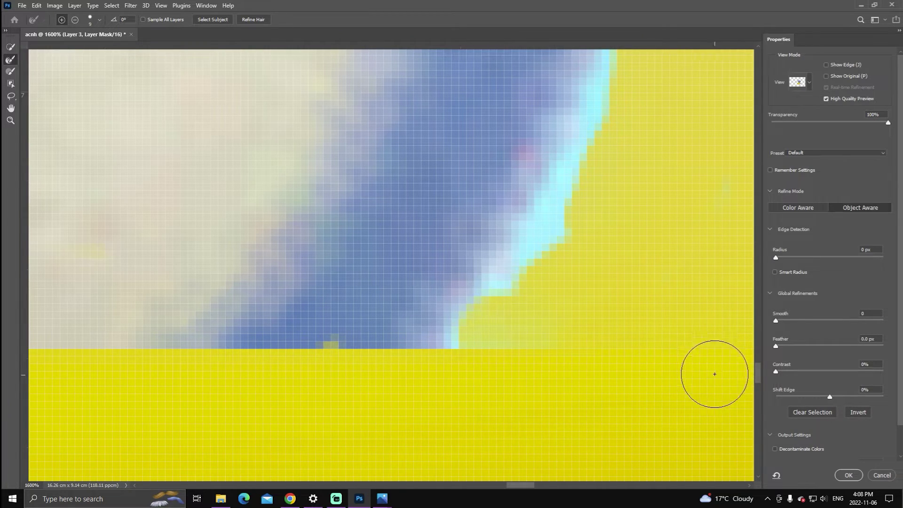
{"action": "scroll", "coordinate": [761, 379], "scroll_direction": "up", "scroll_amount": 3}
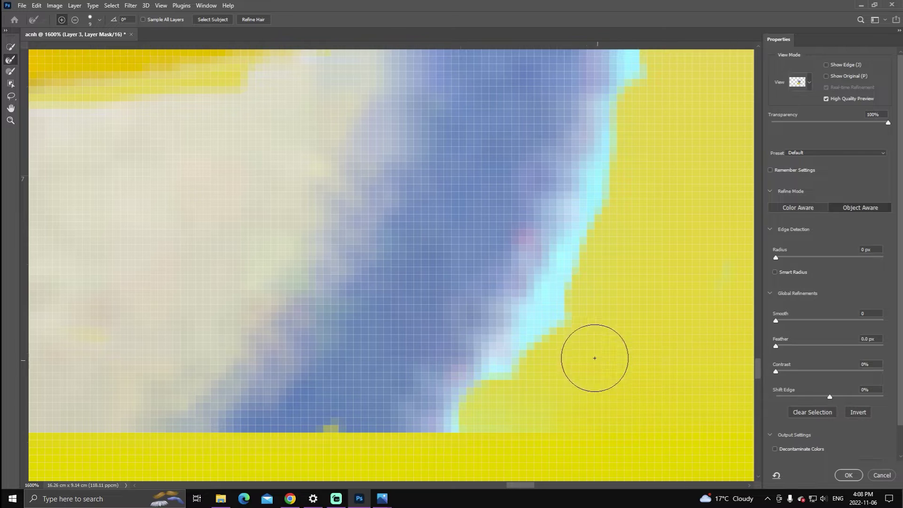
{"action": "left_click_drag", "start_coordinate": [551, 320], "coordinate": [516, 369]}
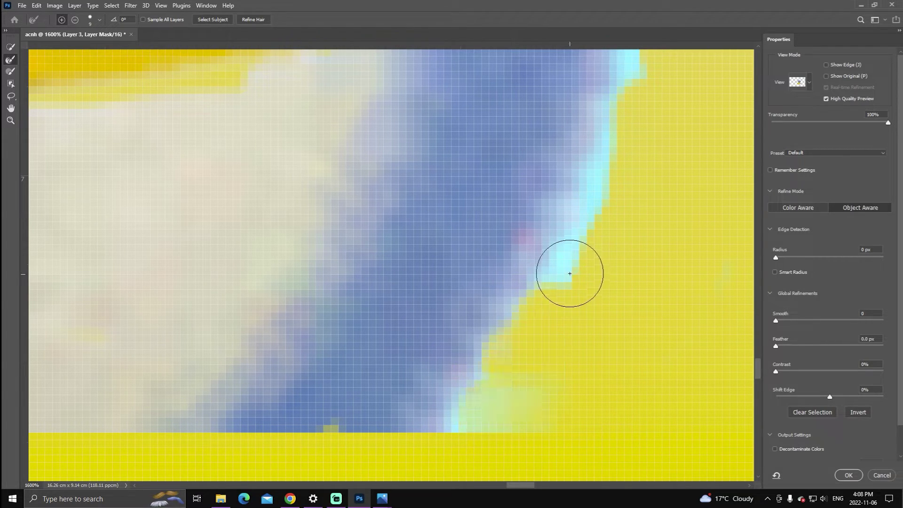
{"action": "left_click_drag", "start_coordinate": [570, 268], "coordinate": [573, 278]}
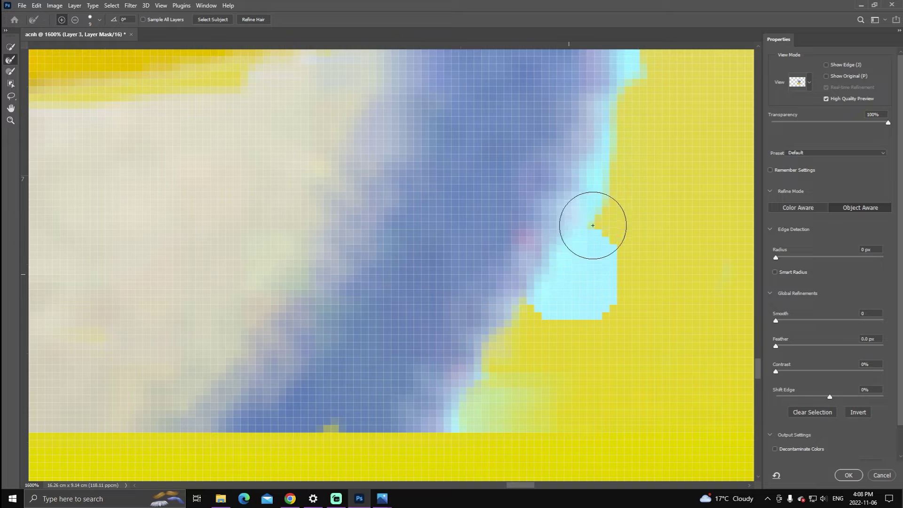
{"action": "left_click", "coordinate": [602, 202]}
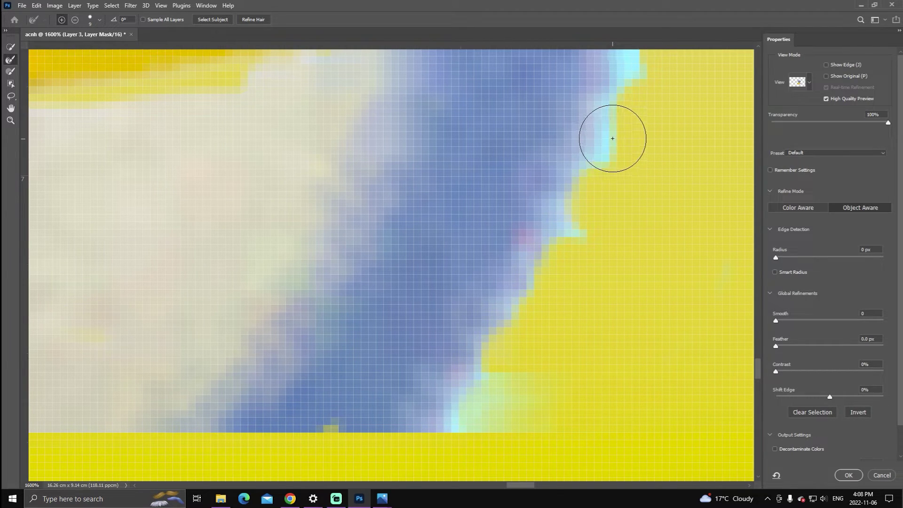
{"action": "left_click", "coordinate": [611, 135]}
Touch up the leftover light-blue spots on Dizzy's right edge, from just under the shirt hem down to the base corner
{"action": "left_click_drag", "start_coordinate": [758, 374], "coordinate": [759, 363]}
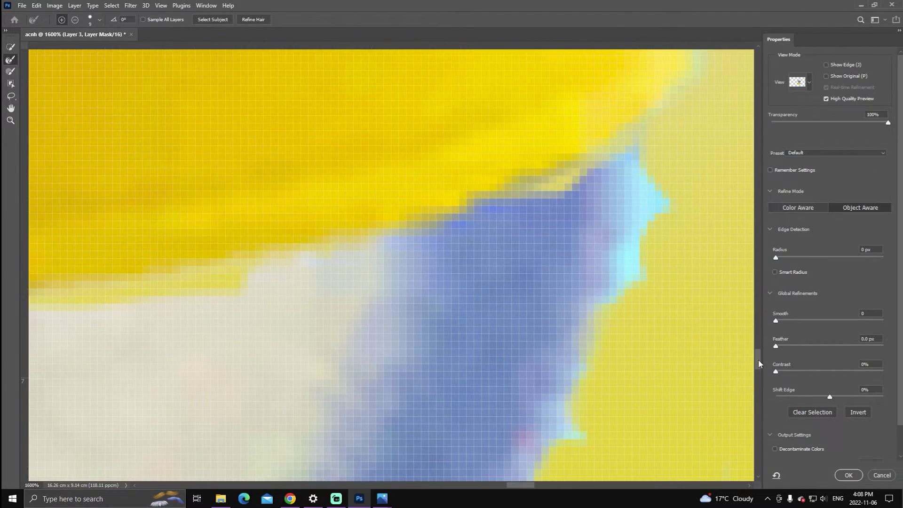
{"action": "left_click", "coordinate": [655, 202]}
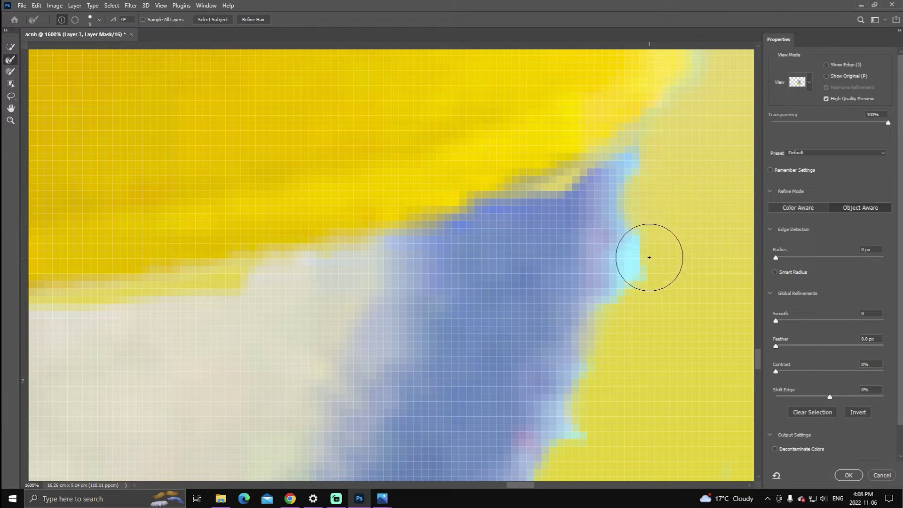
{"action": "mouse_move", "coordinate": [644, 252]}
{"action": "left_mouse_down"}
{"action": "mouse_move", "coordinate": [631, 250]}
{"action": "mouse_move", "coordinate": [632, 270]}
{"action": "left_mouse_up"}
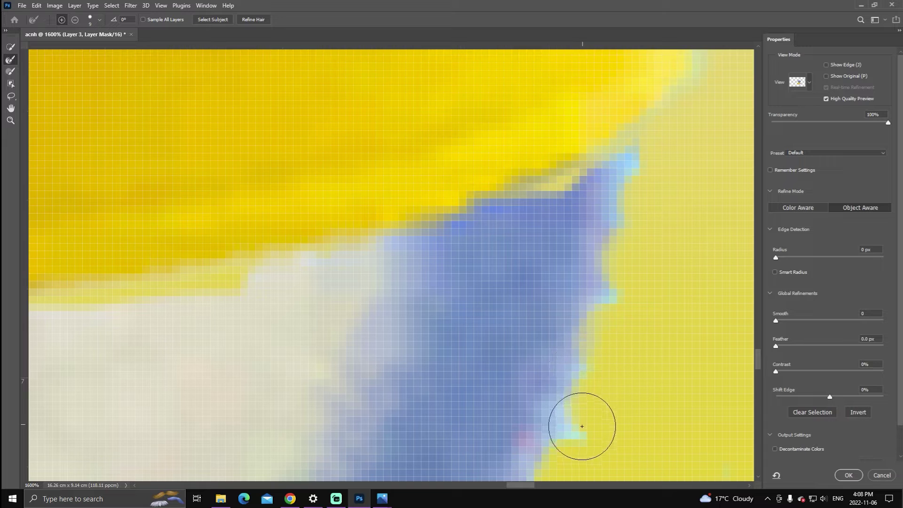
{"action": "left_click_drag", "start_coordinate": [579, 427], "coordinate": [581, 442]}
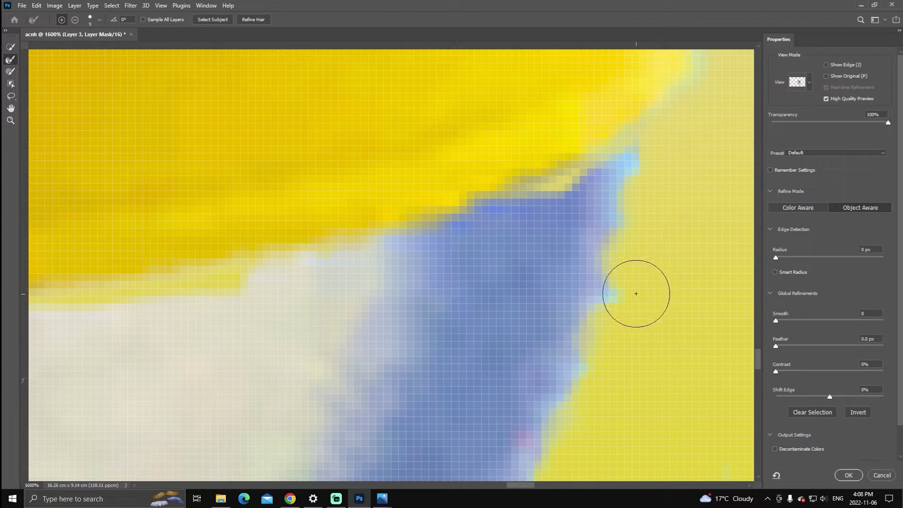
{"action": "left_click_drag", "start_coordinate": [638, 163], "coordinate": [635, 203]}
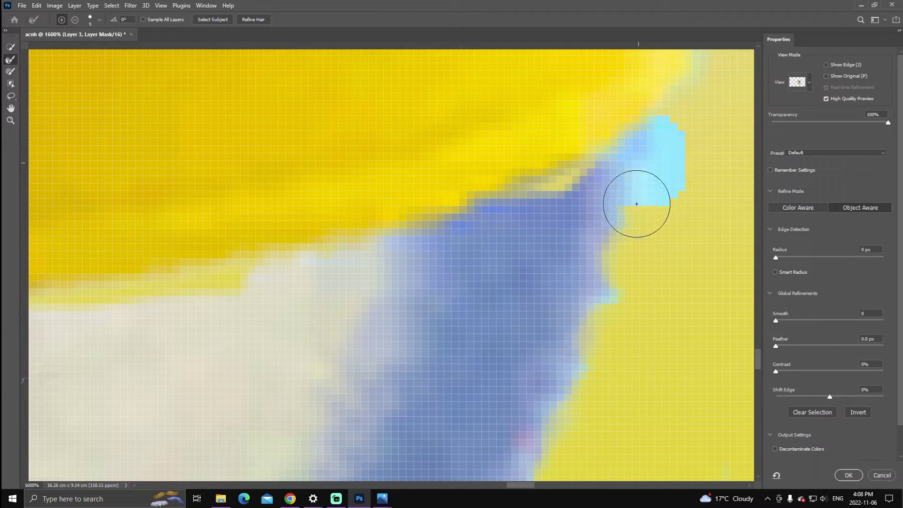
{"action": "left_click_drag", "start_coordinate": [627, 293], "coordinate": [628, 308]}
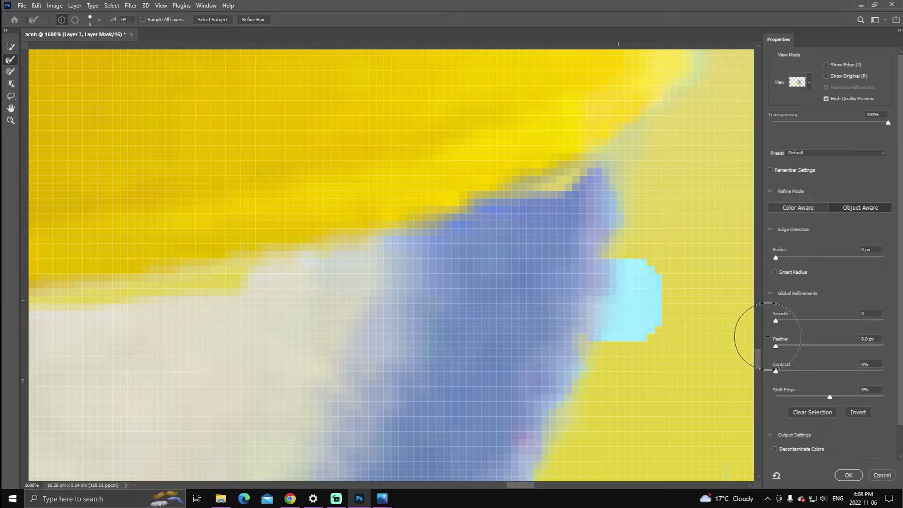
{"action": "left_click_drag", "start_coordinate": [757, 355], "coordinate": [756, 369]}
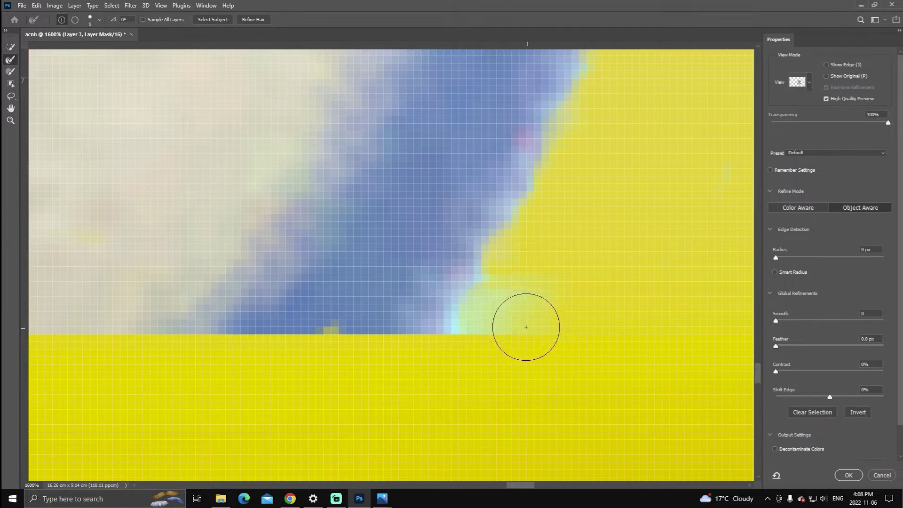
{"action": "left_click_drag", "start_coordinate": [456, 329], "coordinate": [457, 333]}
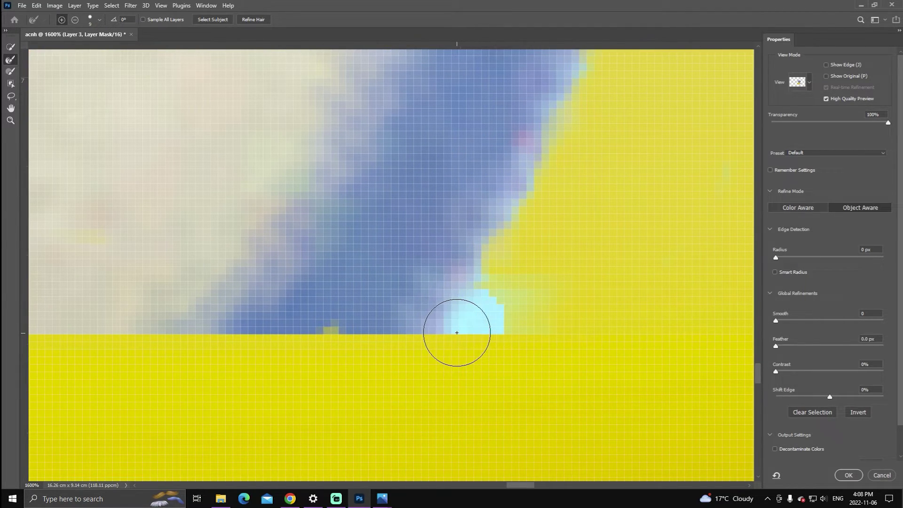
Brush away the last light-blue patch where Dizzy's lower right edge meets the flat base of the cut-out
{"action": "left_click", "coordinate": [486, 282]}
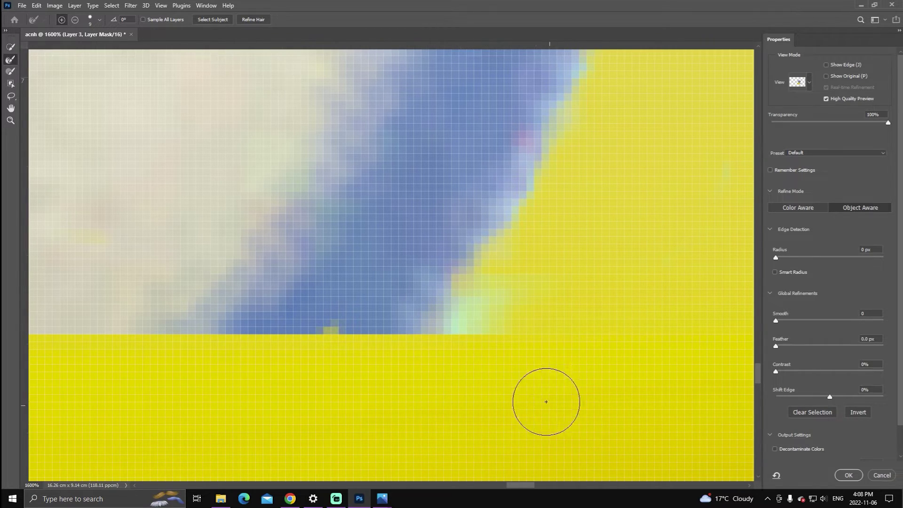
{"action": "left_click", "coordinate": [466, 328]}
{"action": "left_click", "coordinate": [456, 330]}
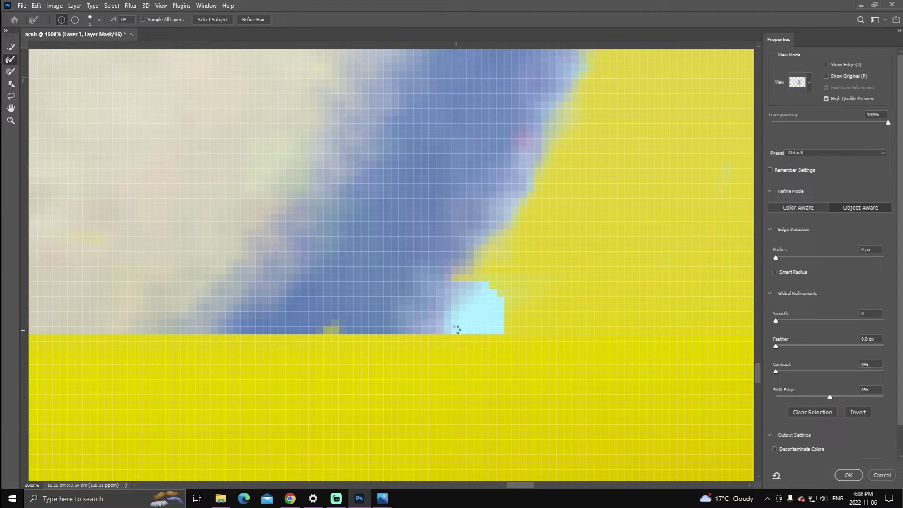
{"action": "left_click", "coordinate": [456, 330]}
{"action": "left_click", "coordinate": [458, 324]}
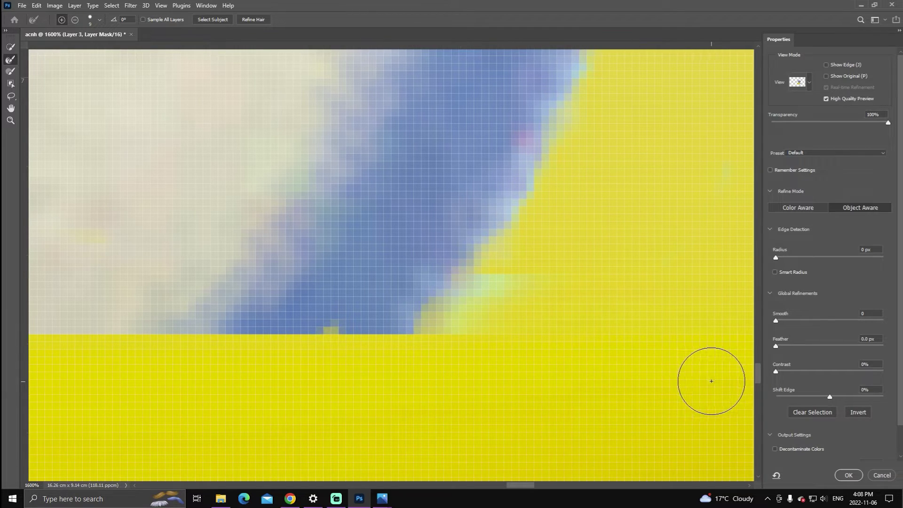
{"action": "left_click_drag", "start_coordinate": [480, 288], "coordinate": [516, 306]}
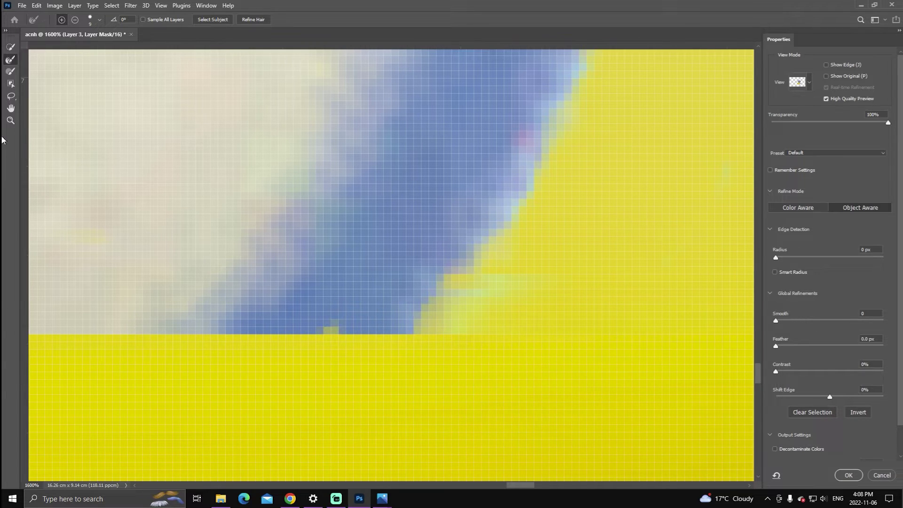
Inspect the whole Dizzy cut-out at 100% zoom against the blurred background and the villager
{"action": "left_click", "coordinate": [11, 120]}
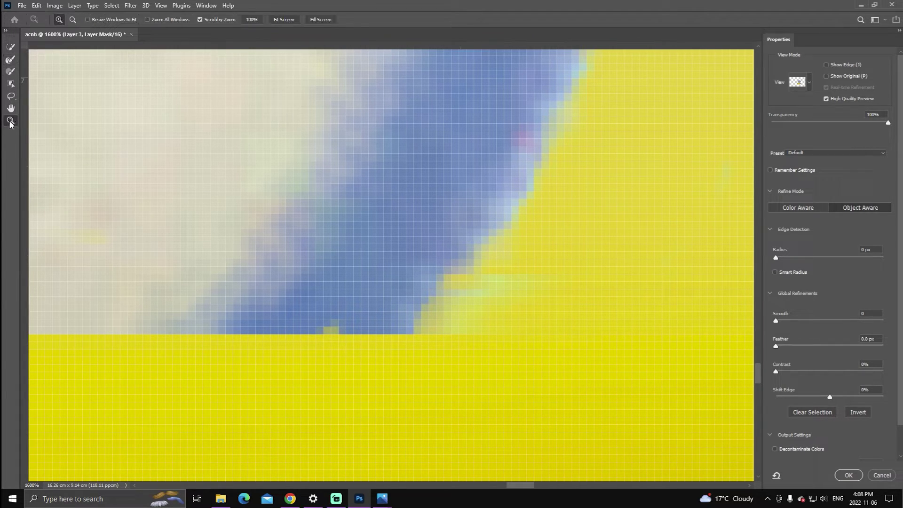
{"action": "left_click", "coordinate": [90, 212], "text": "alt"}
{"action": "left_click", "coordinate": [90, 212], "text": "alt"}
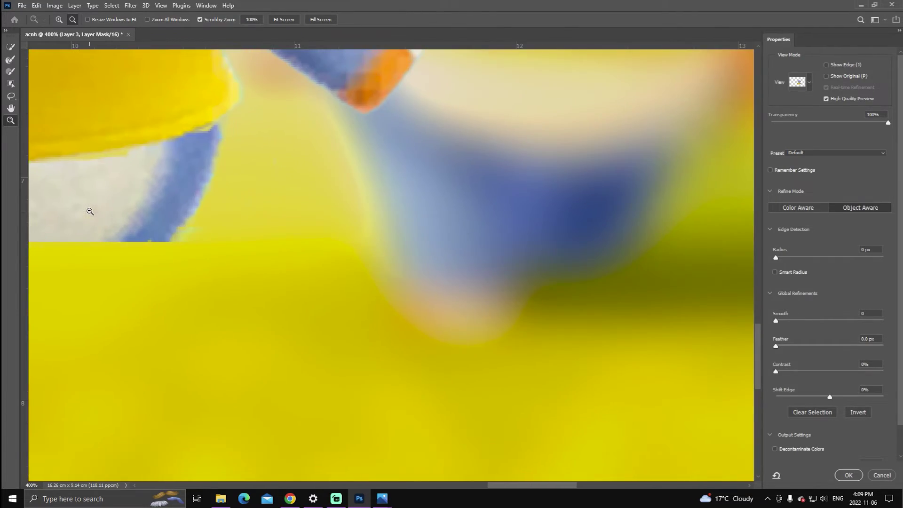
{"action": "left_click", "coordinate": [91, 216], "text": "alt"}
{"action": "left_click", "coordinate": [93, 218], "text": "alt"}
{"action": "left_click", "coordinate": [94, 219], "text": "alt"}
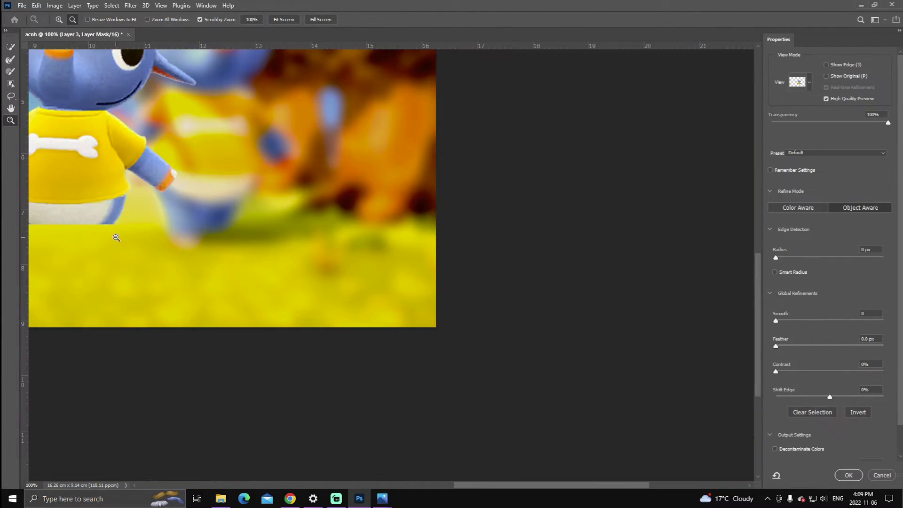
{"action": "left_click_drag", "start_coordinate": [472, 485], "coordinate": [368, 473]}
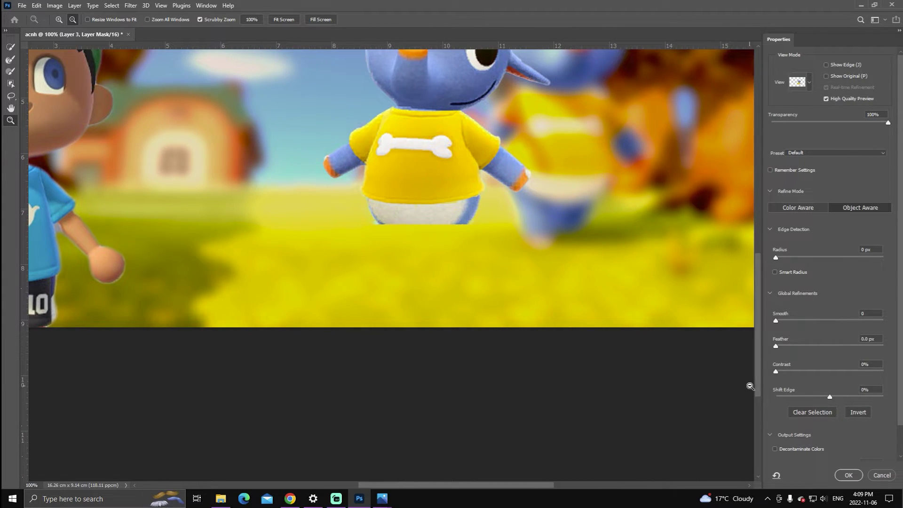
{"action": "scroll", "coordinate": [750, 386], "scroll_direction": "up", "scroll_amount": 5}
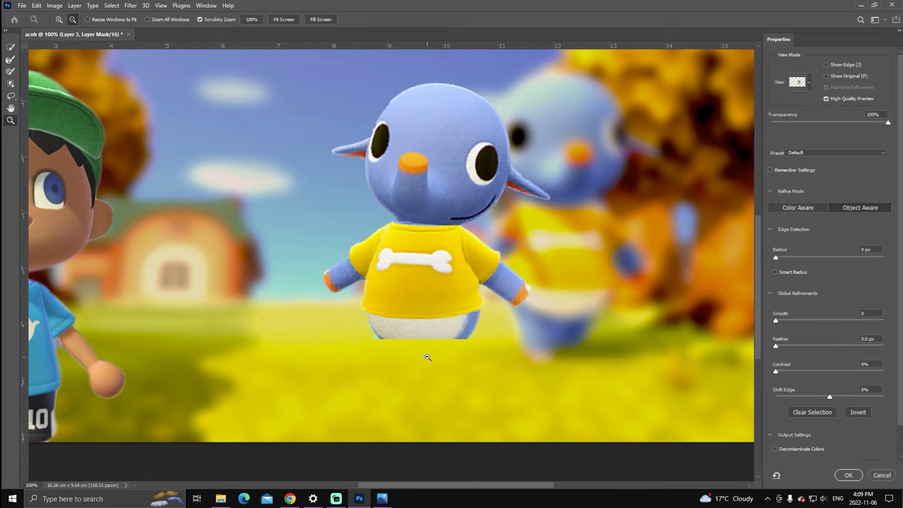
Switch to Chrome and copy the full-body Dizzy image from the Animal Crossing Wiki result
{"action": "left_click", "coordinate": [287, 502]}
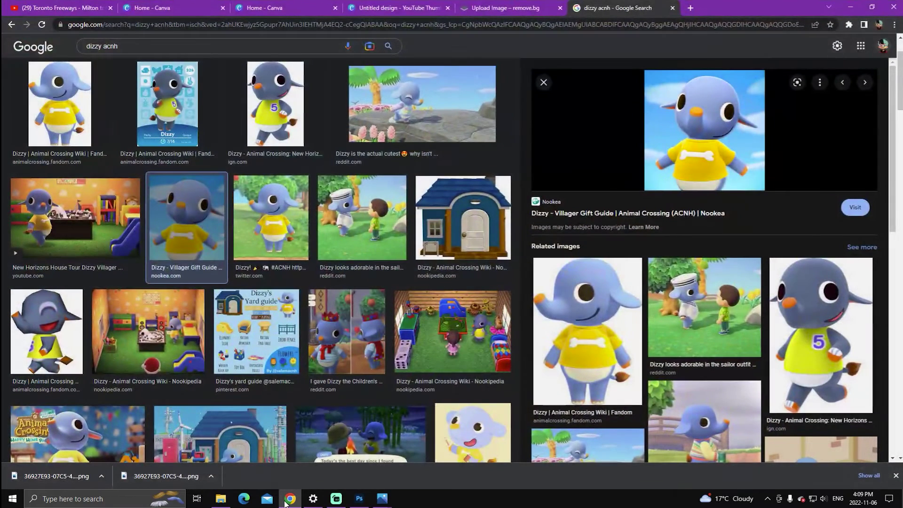
{"action": "left_click", "coordinate": [595, 359]}
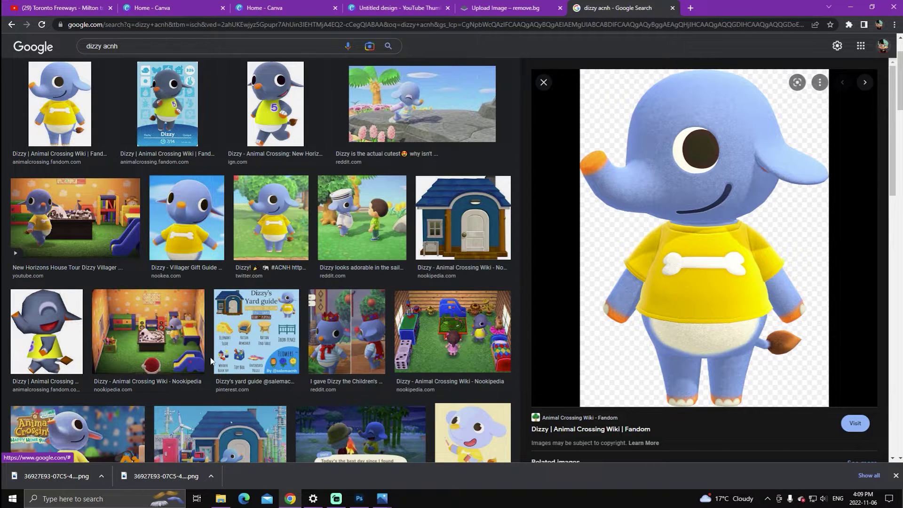
{"action": "scroll", "coordinate": [233, 358], "scroll_direction": "down", "scroll_amount": 2}
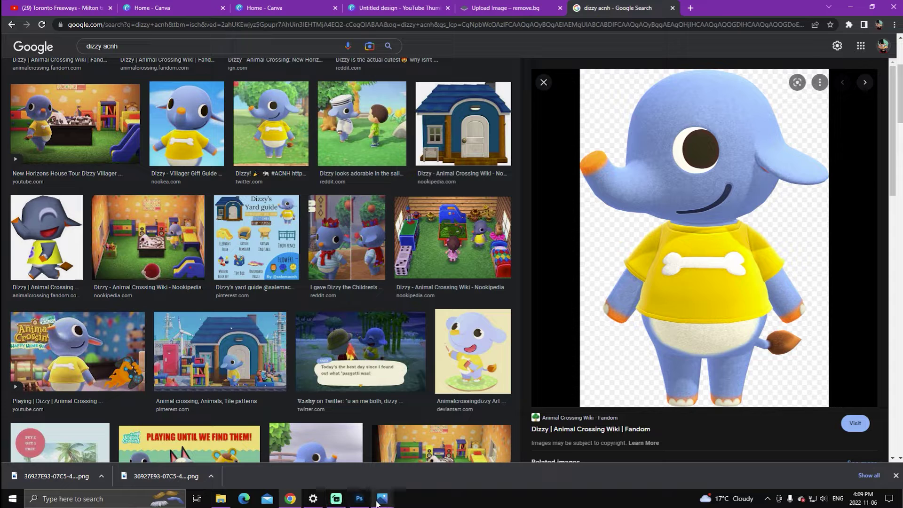
{"action": "left_click", "coordinate": [360, 503]}
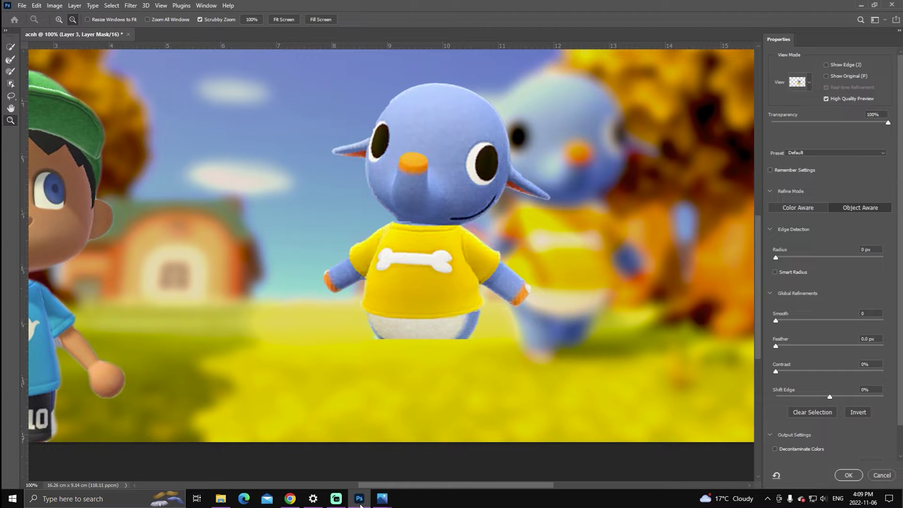
{"action": "left_click", "coordinate": [360, 501]}
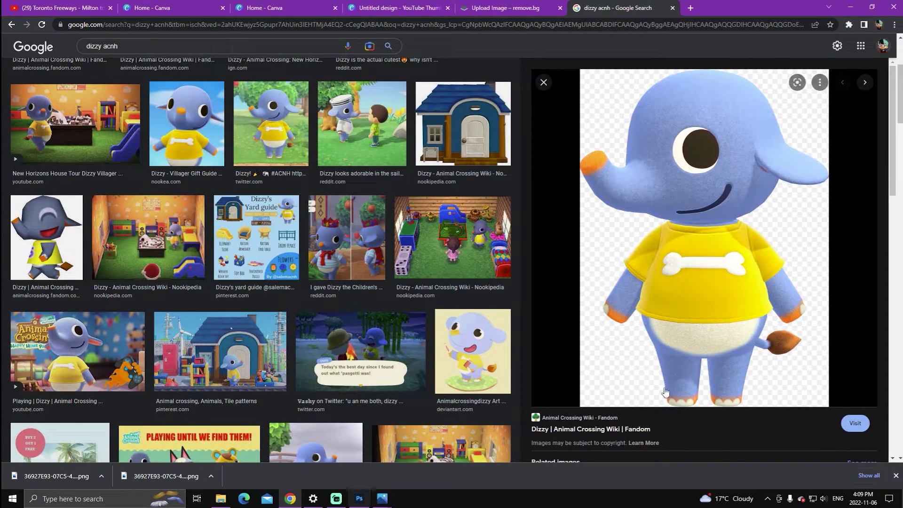
{"action": "right_click", "coordinate": [680, 330]}
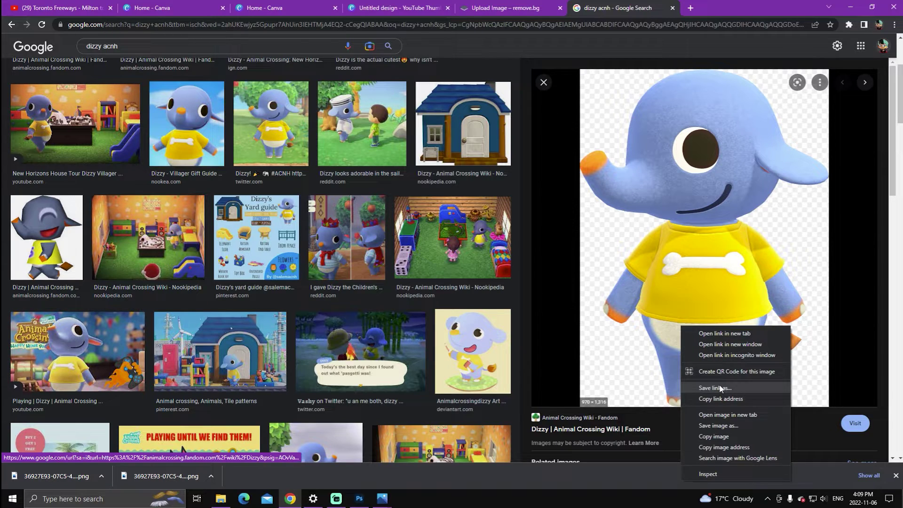
{"action": "left_click", "coordinate": [707, 437]}
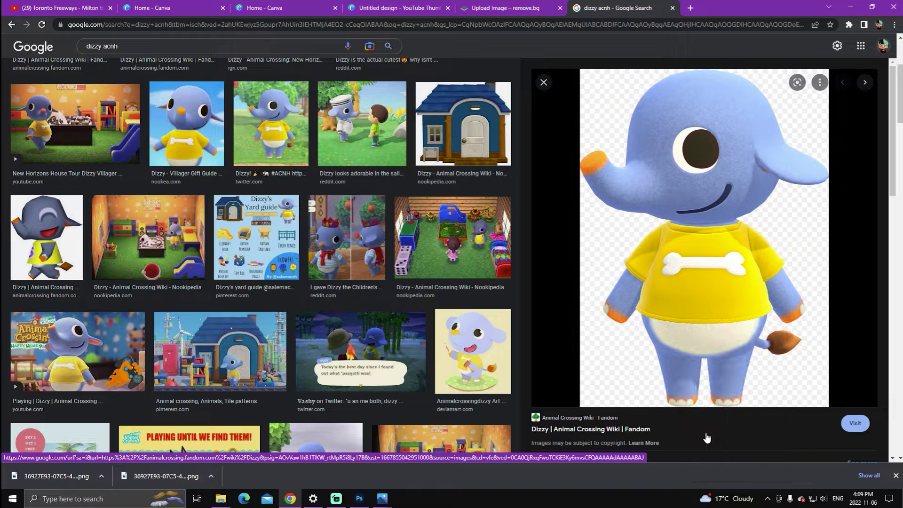
Copy the full-body Dizzy image from Chrome once more and return to Photoshop
{"action": "key", "text": "alt+Tab"}
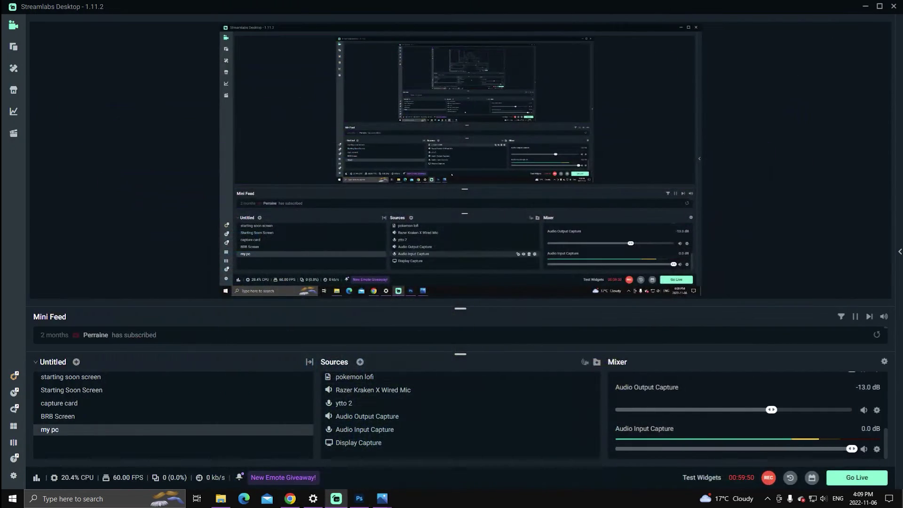
{"action": "left_click", "coordinate": [360, 498]}
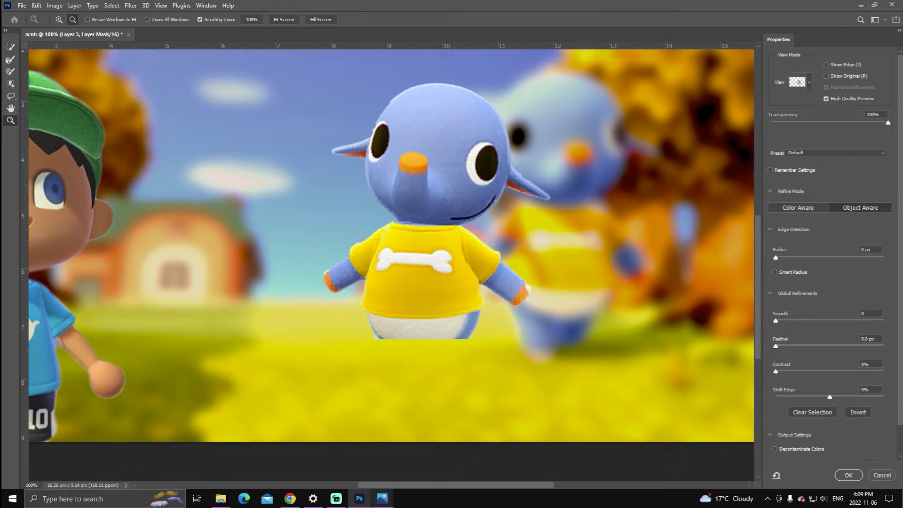
{"action": "left_click", "coordinate": [290, 499]}
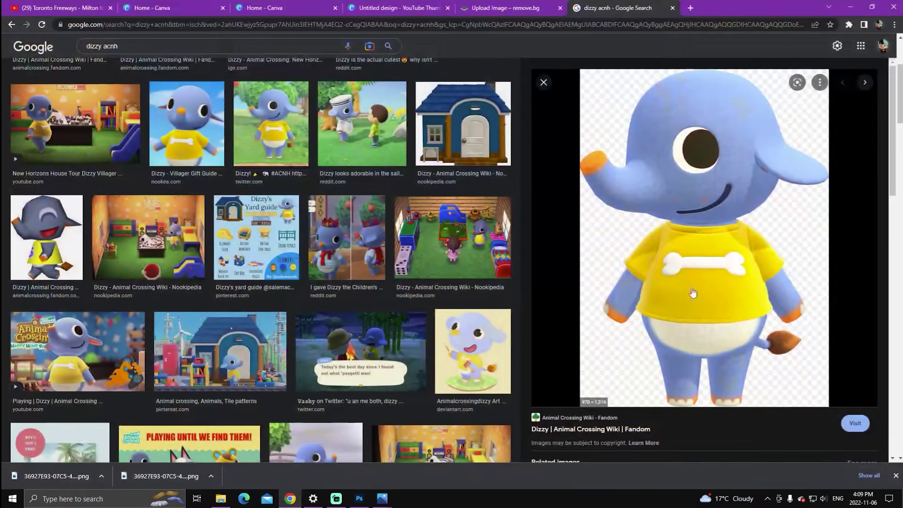
{"action": "right_click", "coordinate": [716, 255]}
{"action": "left_click", "coordinate": [738, 369]}
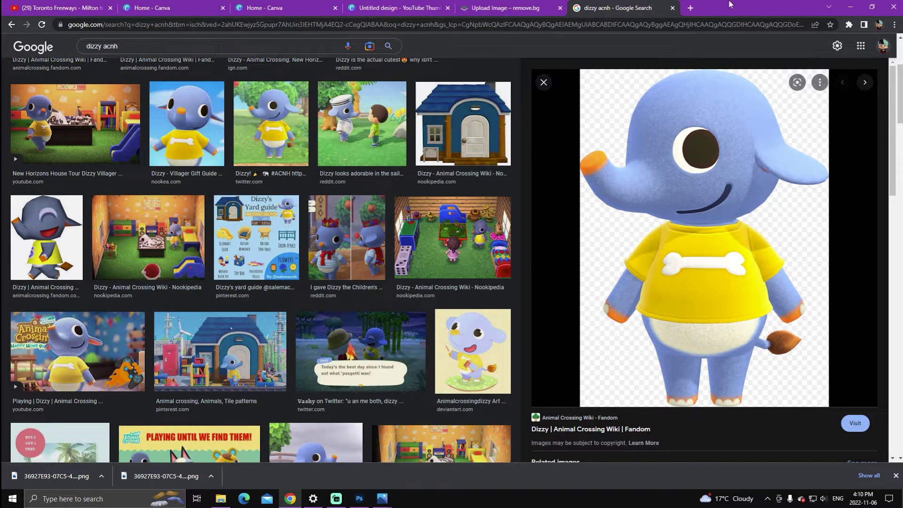
{"action": "left_click", "coordinate": [851, 7]}
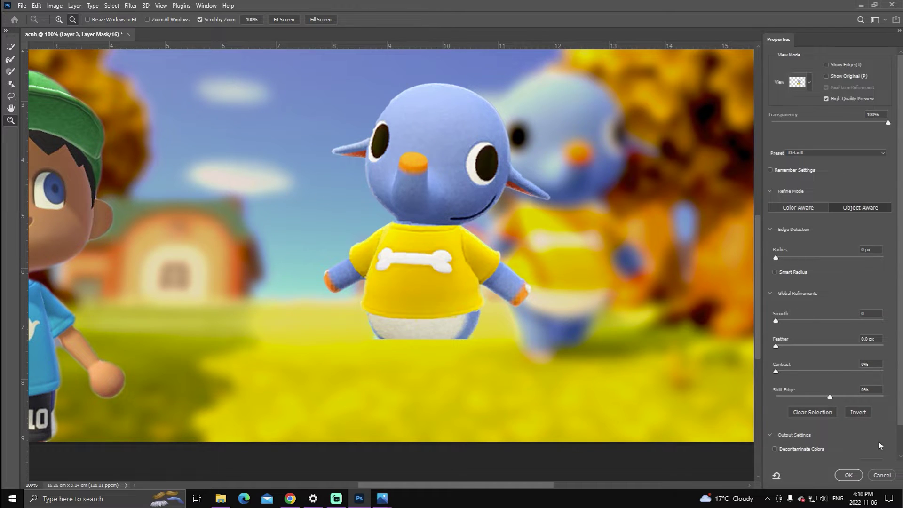
Accept the refined mask on Layer 3 and paste the copied full-body Dizzy image as a new layer
{"action": "left_click", "coordinate": [848, 475]}
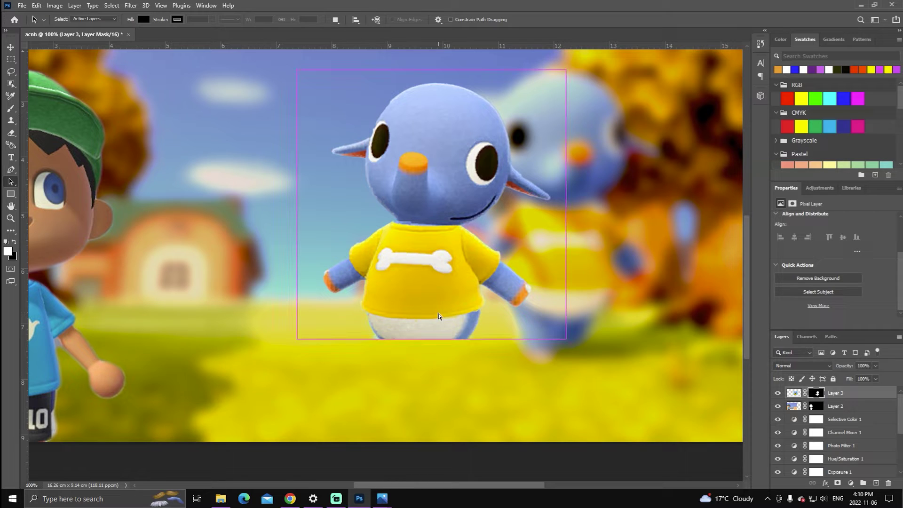
{"action": "key", "text": "ctrl+v"}
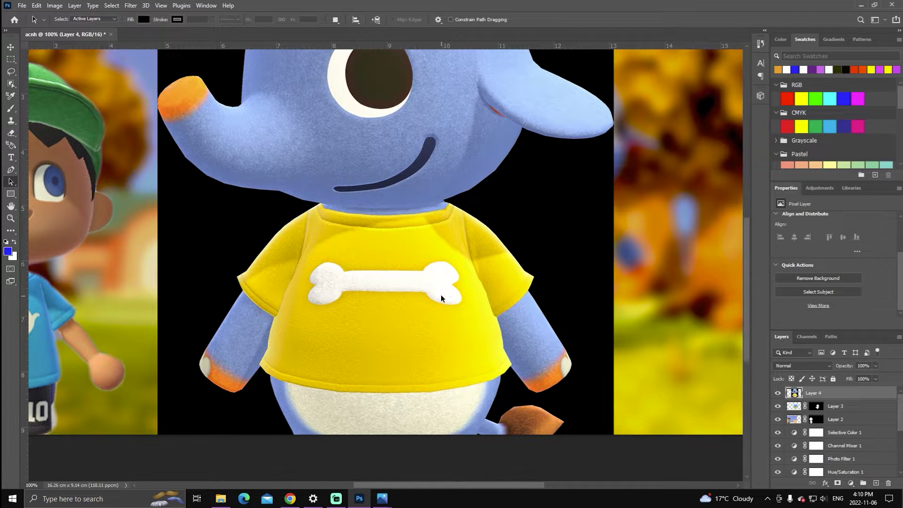
{"action": "scroll", "coordinate": [441, 298], "scroll_direction": "up", "scroll_amount": 2}
{"action": "scroll", "coordinate": [441, 295], "scroll_direction": "up", "scroll_amount": 5}
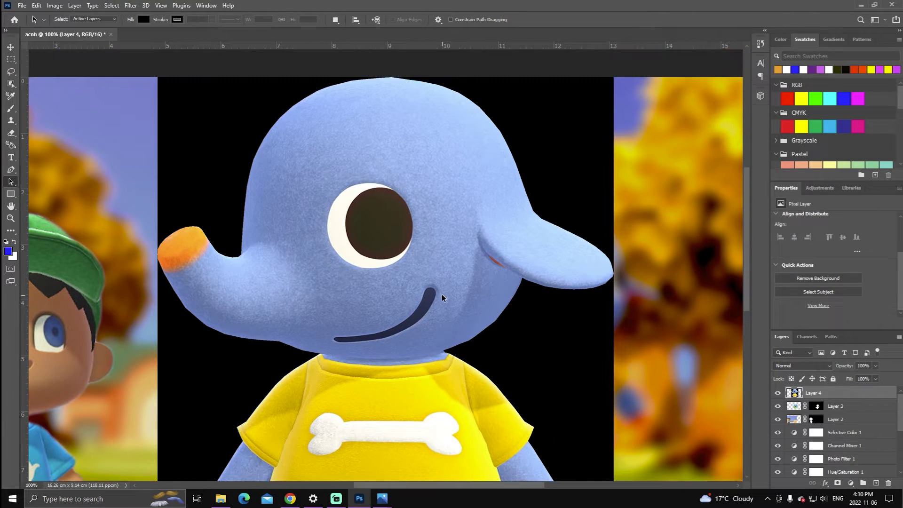
Scale the pasted Dizzy image to about 58.57% and place it between the villager and the earlier Dizzy cut-out
{"action": "left_click", "coordinate": [10, 218]}
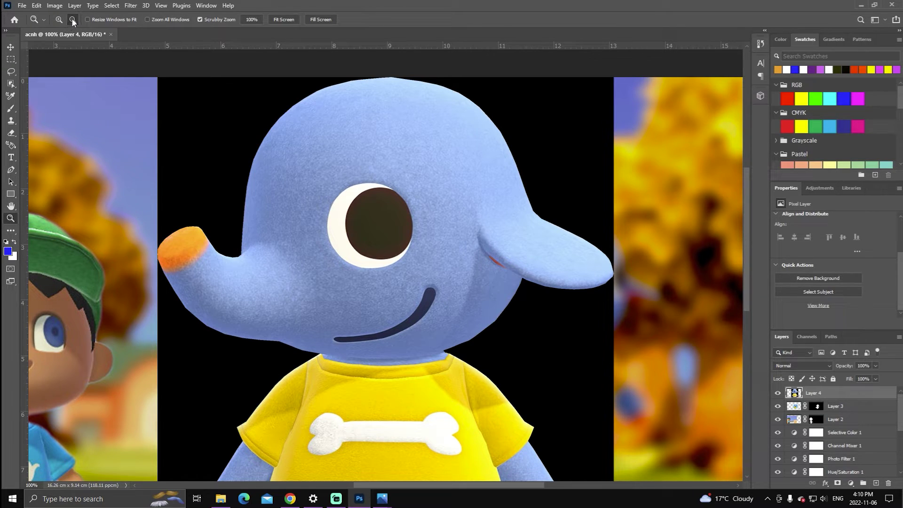
{"action": "left_click", "coordinate": [113, 145]}
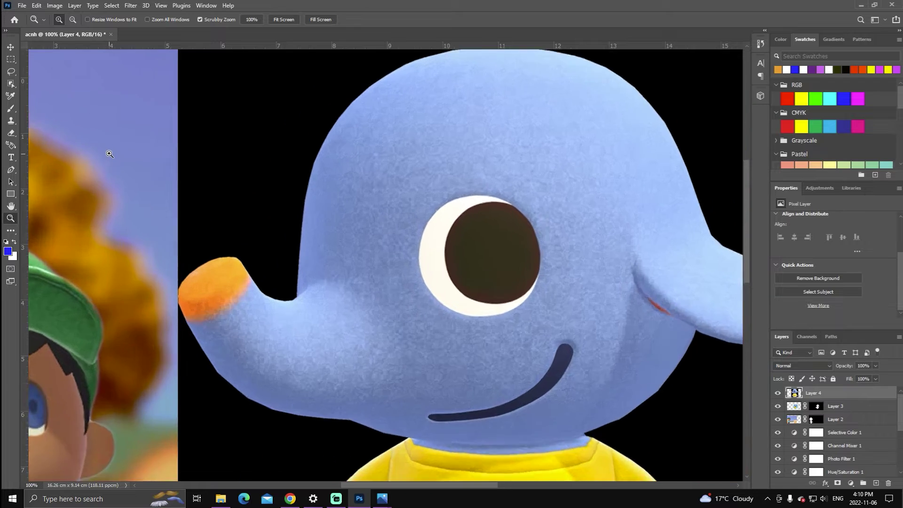
{"action": "key", "text": "alt"}
{"action": "left_click", "coordinate": [111, 150], "text": "alt"}
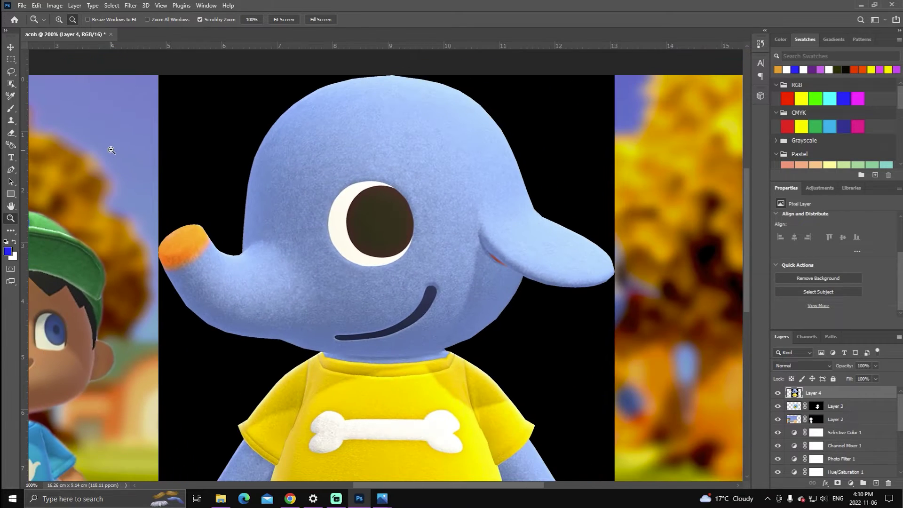
{"action": "left_click", "coordinate": [112, 150], "text": "alt"}
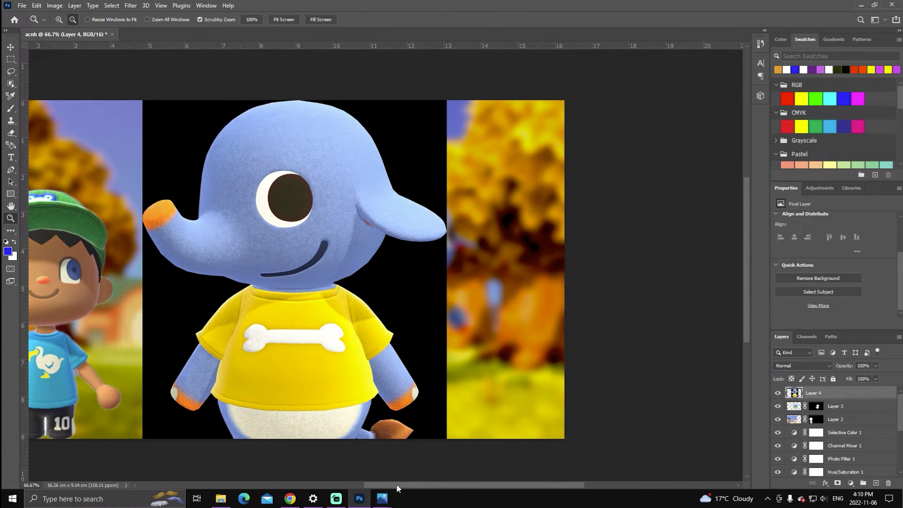
{"action": "left_click_drag", "start_coordinate": [398, 486], "coordinate": [367, 478]}
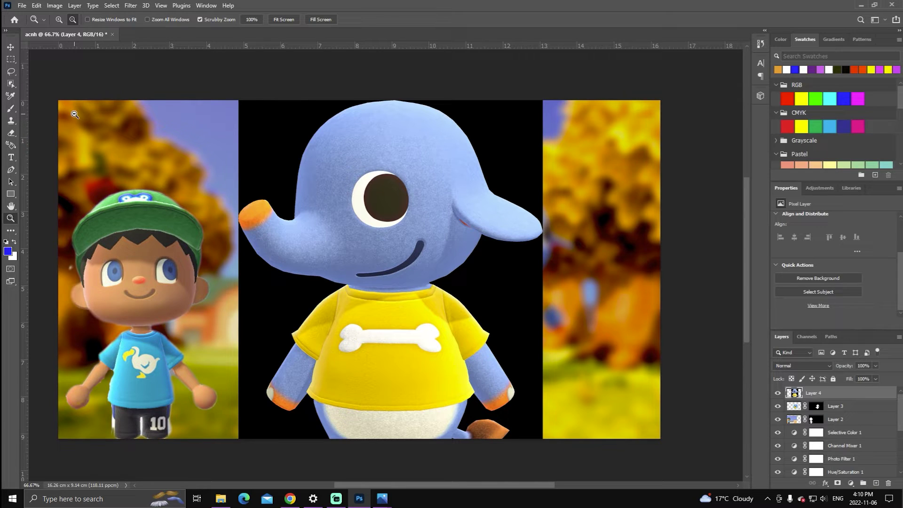
{"action": "key", "text": "ctrl+t"}
{"action": "scroll", "coordinate": [450, 393], "scroll_direction": "down", "scroll_amount": 1}
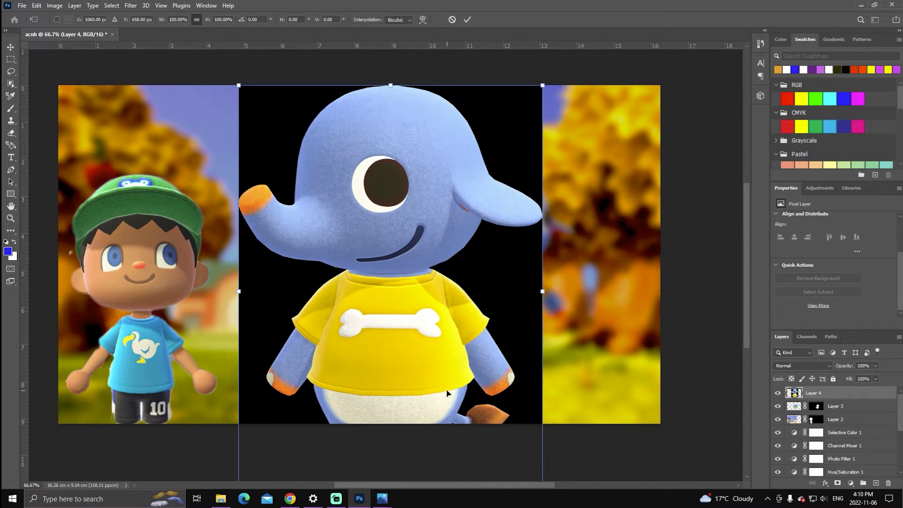
{"action": "scroll", "coordinate": [447, 393], "scroll_direction": "down", "scroll_amount": 2}
{"action": "left_click_drag", "start_coordinate": [543, 460], "coordinate": [417, 291]}
{"action": "left_click_drag", "start_coordinate": [356, 237], "coordinate": [346, 309]}
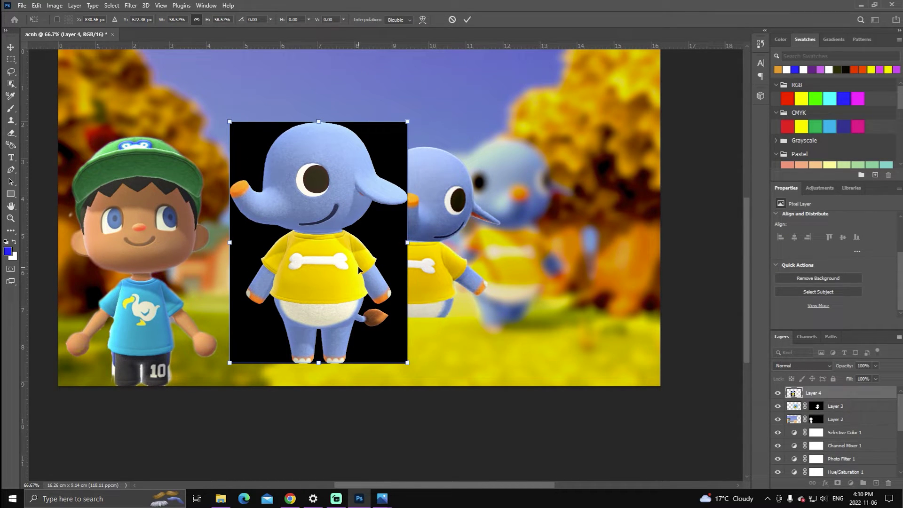
{"action": "left_click", "coordinate": [467, 19]}
Remove the black background from the full-body Dizzy on Layer 4
{"action": "key", "text": "z"}
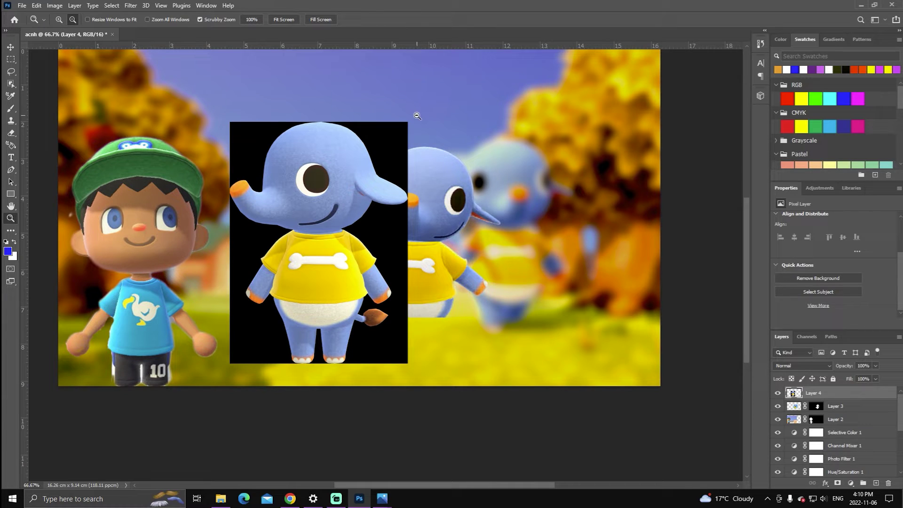
{"action": "left_click", "coordinate": [818, 278]}
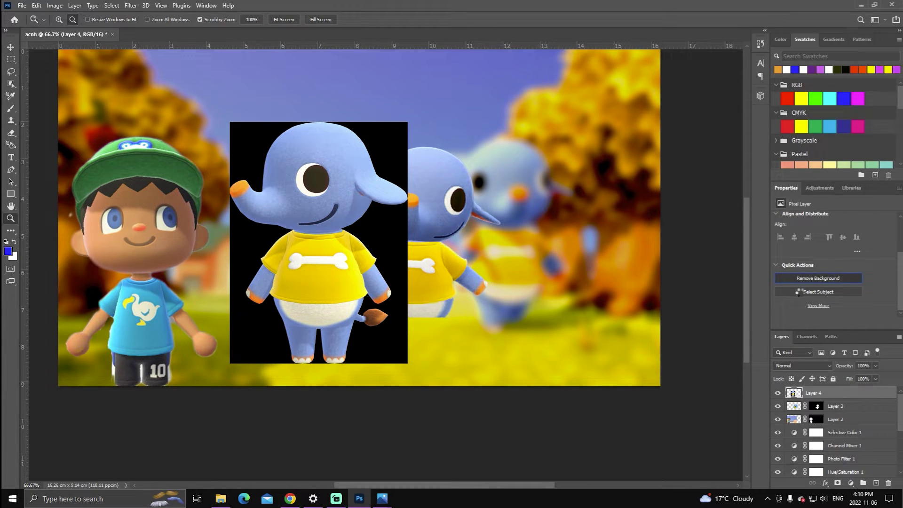
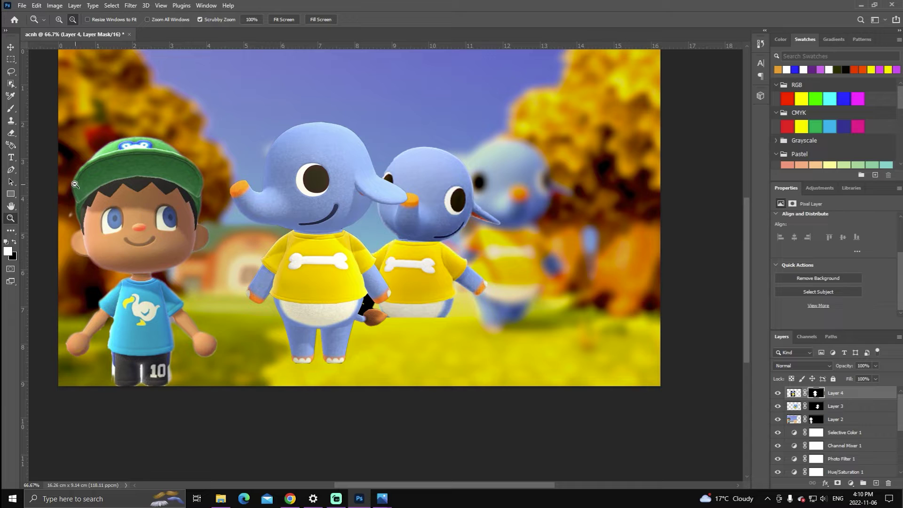
{"action": "left_click", "coordinate": [58, 5]}
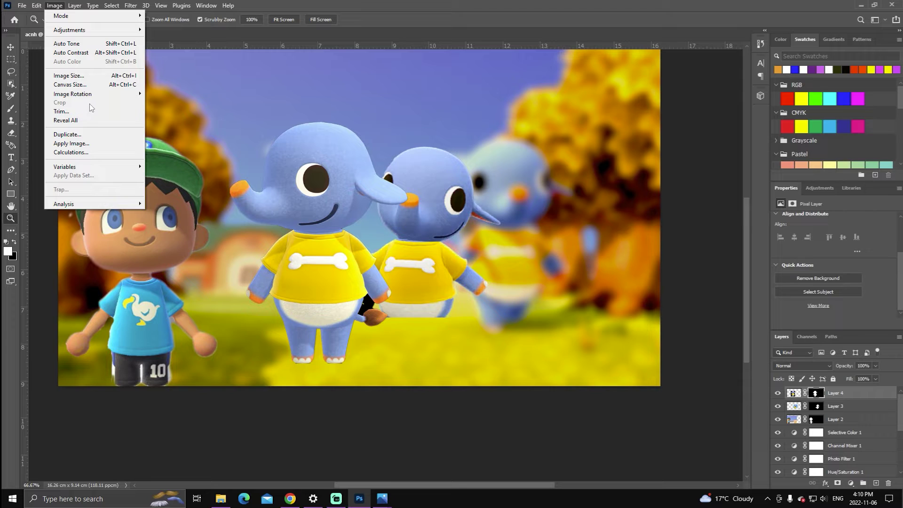
{"action": "left_click", "coordinate": [272, 192]}
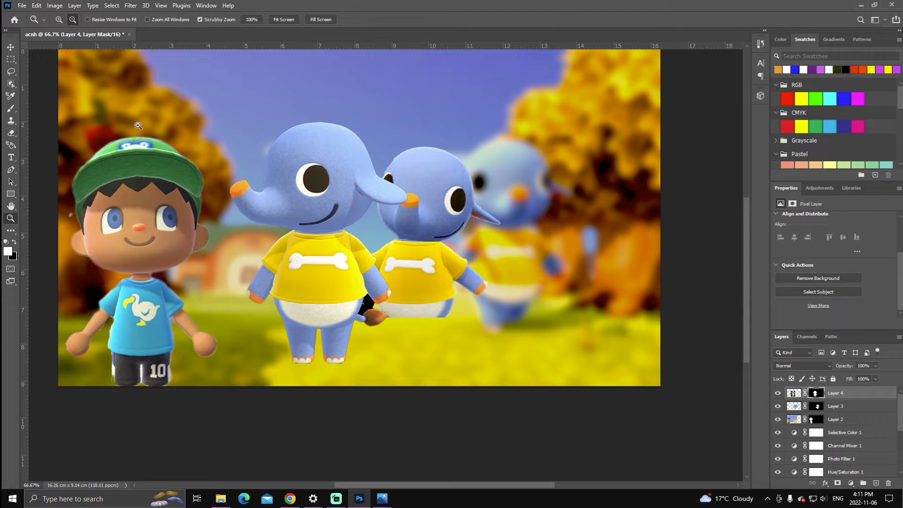
{"action": "key", "text": "a"}
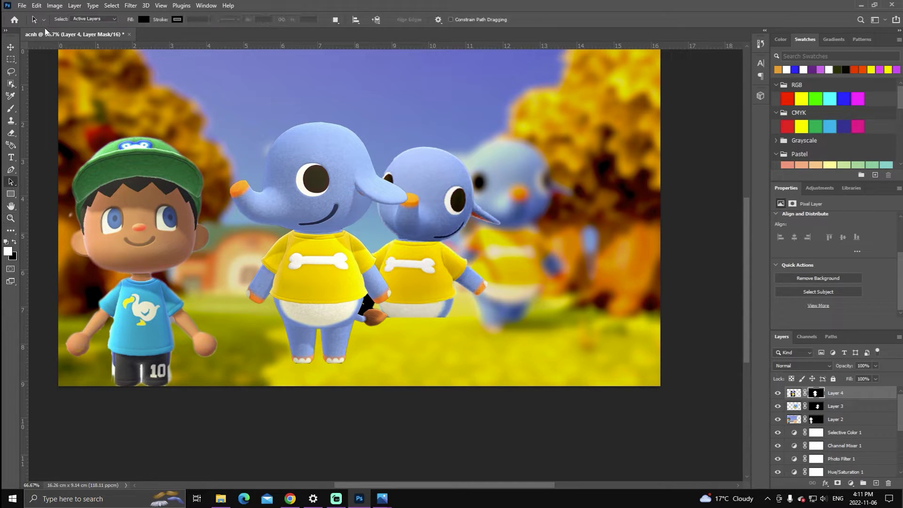
{"action": "left_click", "coordinate": [54, 6]}
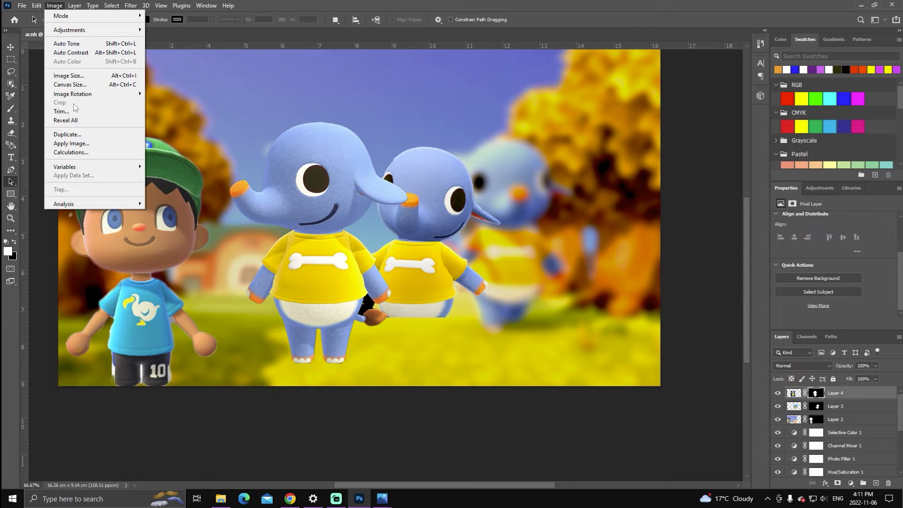
{"action": "left_click", "coordinate": [302, 225]}
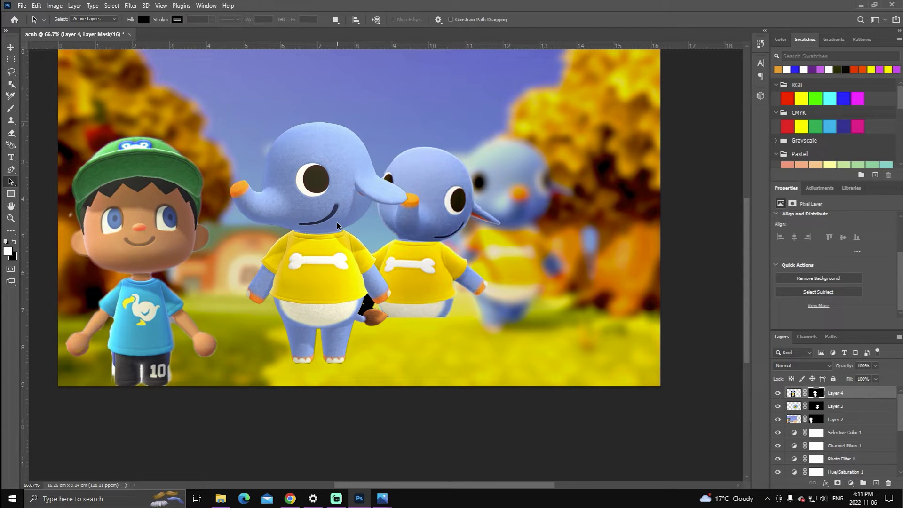
{"action": "key", "text": "ctrl+t"}
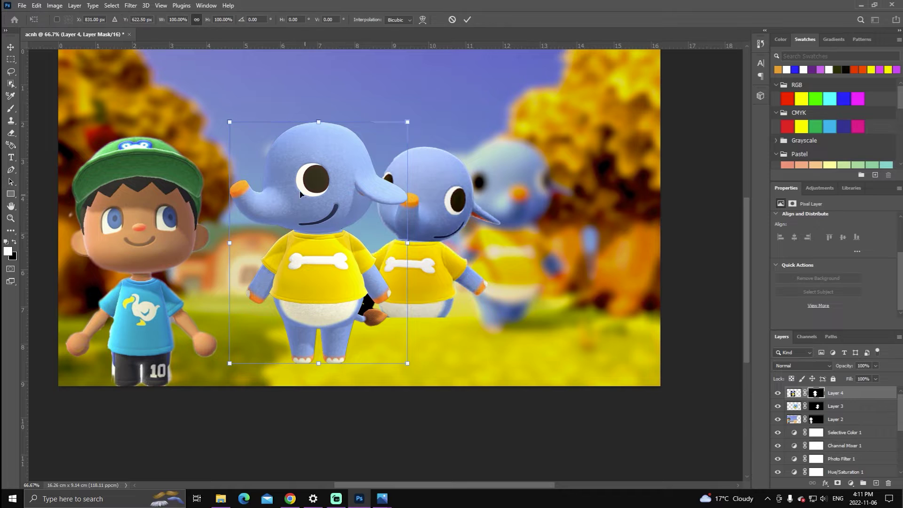
{"action": "left_click", "coordinate": [53, 6]}
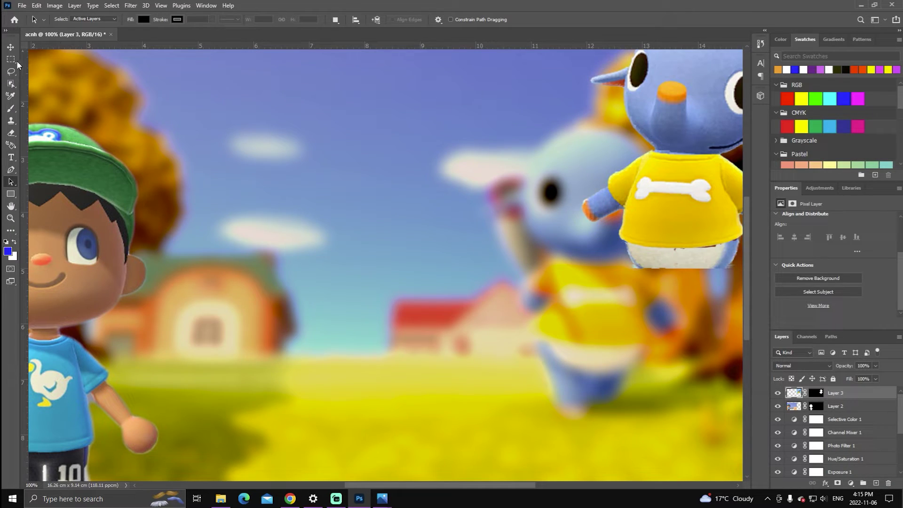
Enlarge the Dizzy cut-out on Layer 3 to about 118% and move it into the thumbnail's lower-right foreground
{"action": "left_click", "coordinate": [11, 219]}
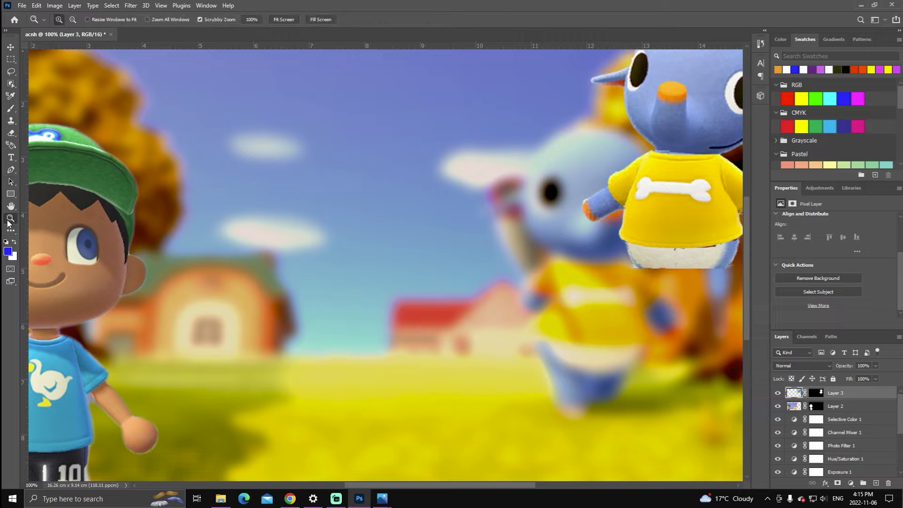
{"action": "left_click", "coordinate": [73, 22]}
{"action": "left_click", "coordinate": [249, 235]}
{"action": "left_click_drag", "start_coordinate": [359, 484], "coordinate": [349, 485]}
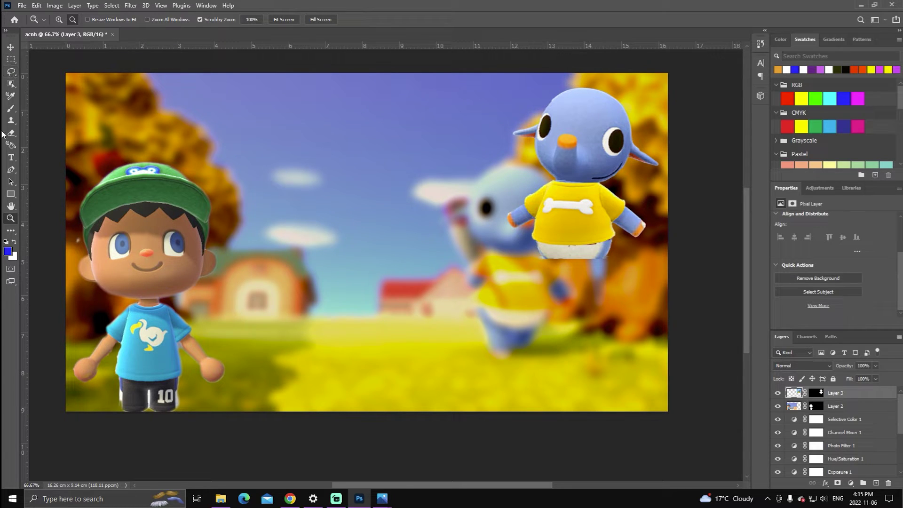
{"action": "left_click", "coordinate": [11, 182]}
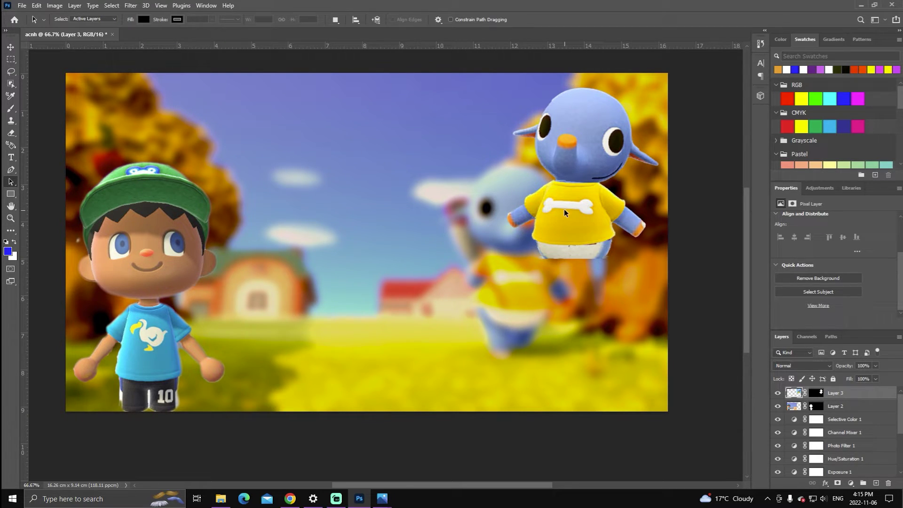
{"action": "key", "text": "ctrl+t"}
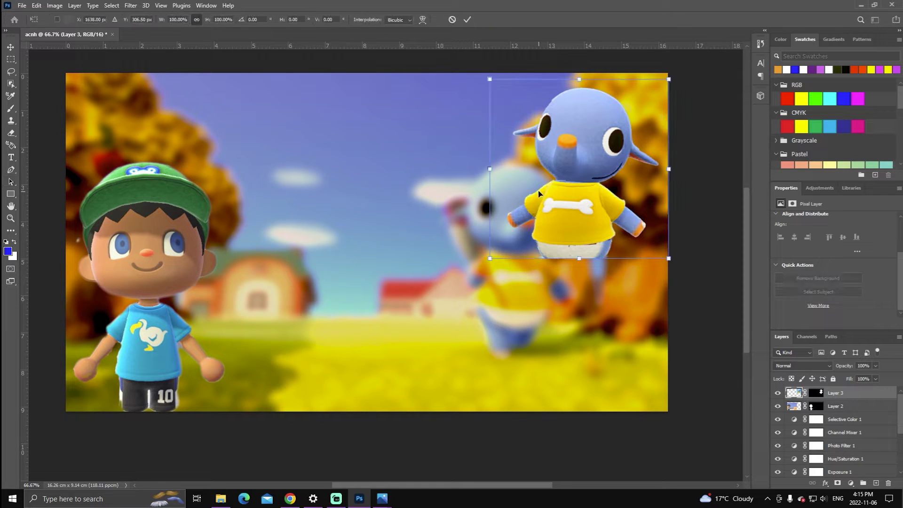
{"action": "left_click_drag", "start_coordinate": [566, 194], "coordinate": [548, 249]}
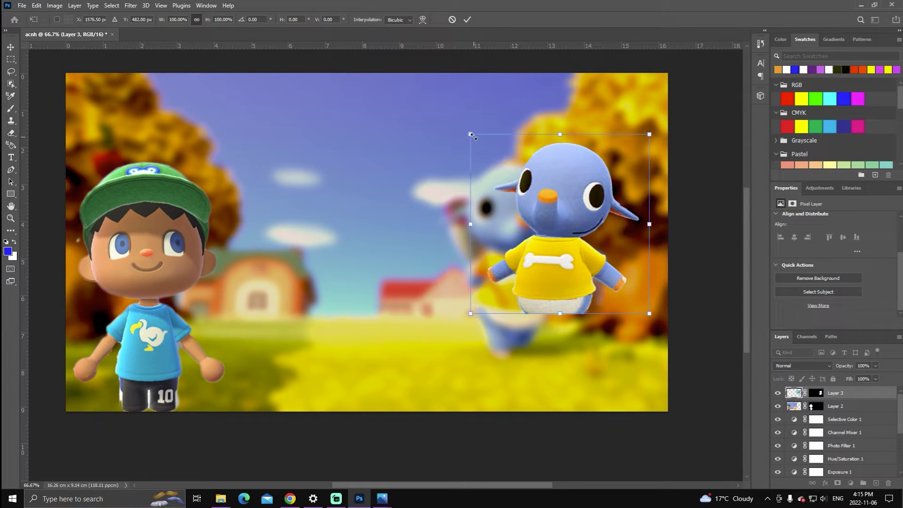
{"action": "left_click_drag", "start_coordinate": [470, 133], "coordinate": [439, 97]}
{"action": "left_click_drag", "start_coordinate": [543, 184], "coordinate": [573, 255]}
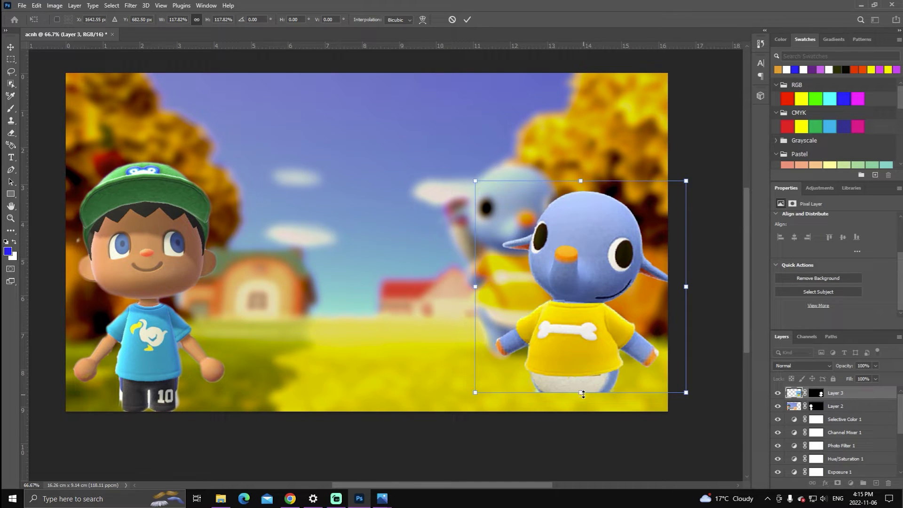
Enlarge Dizzy further to about 150%, keeping its lower edge along the bottom of the image
{"action": "left_click_drag", "start_coordinate": [578, 395], "coordinate": [580, 418]}
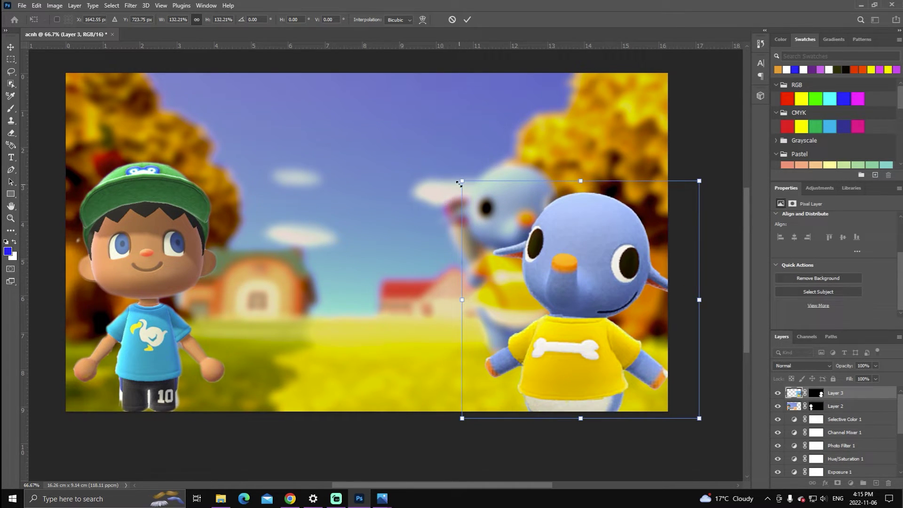
{"action": "left_click_drag", "start_coordinate": [459, 183], "coordinate": [411, 131]}
{"action": "left_click_drag", "start_coordinate": [535, 233], "coordinate": [514, 227]}
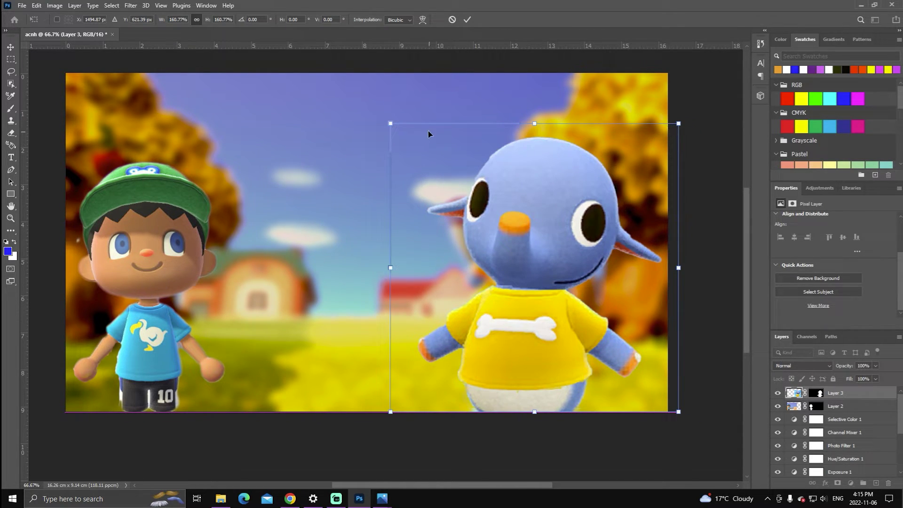
{"action": "left_click_drag", "start_coordinate": [391, 122], "coordinate": [413, 143]}
{"action": "left_click_drag", "start_coordinate": [465, 182], "coordinate": [486, 183]}
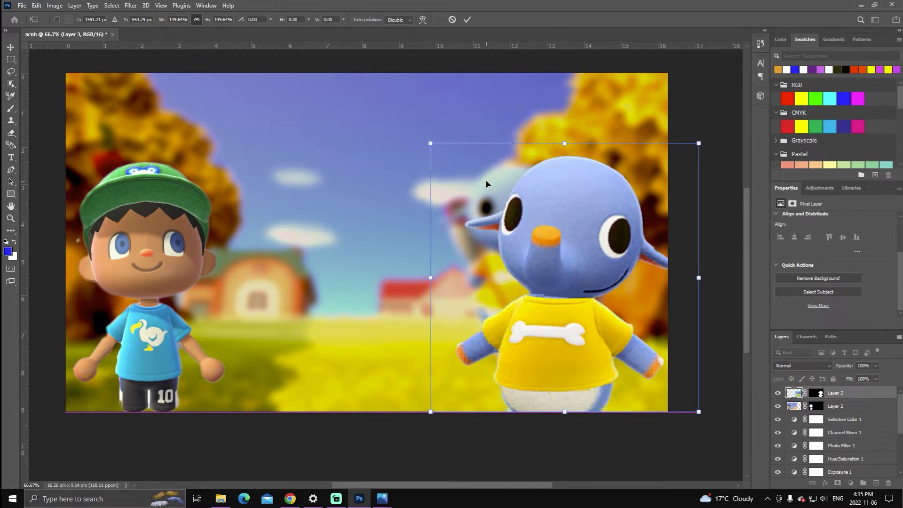
Adjust Dizzy's scale to about 153.82%, align it with the image's bottom edge near the right side, and apply the transform
{"action": "left_click_drag", "start_coordinate": [428, 140], "coordinate": [424, 137]}
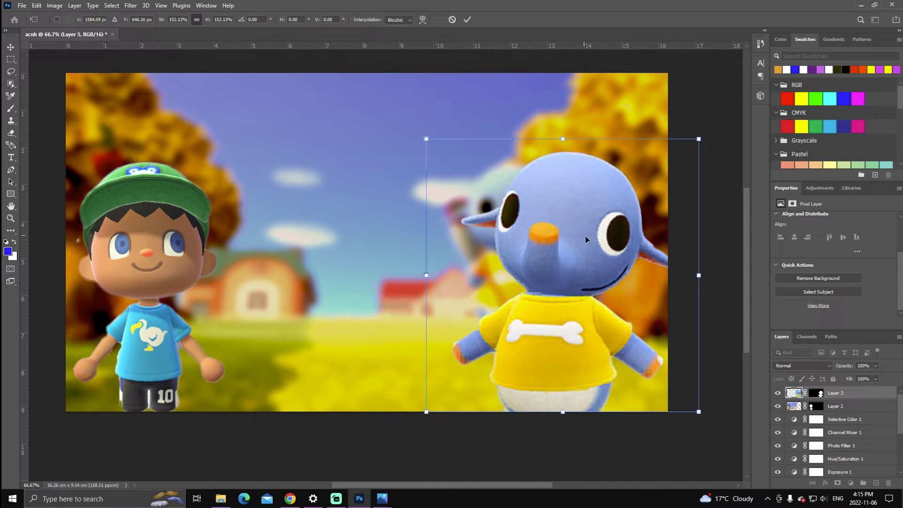
{"action": "left_click_drag", "start_coordinate": [705, 279], "coordinate": [683, 276]}
{"action": "left_click_drag", "start_coordinate": [529, 374], "coordinate": [512, 353]}
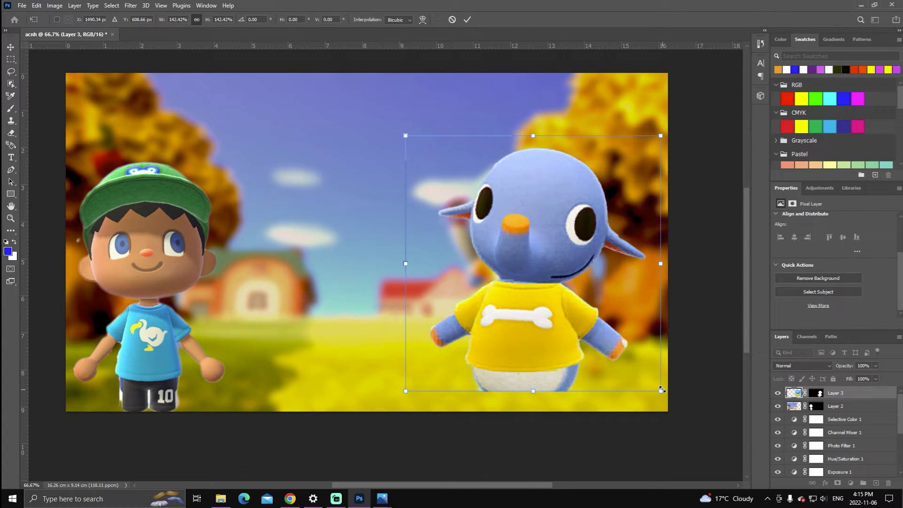
{"action": "left_click_drag", "start_coordinate": [661, 389], "coordinate": [678, 409]}
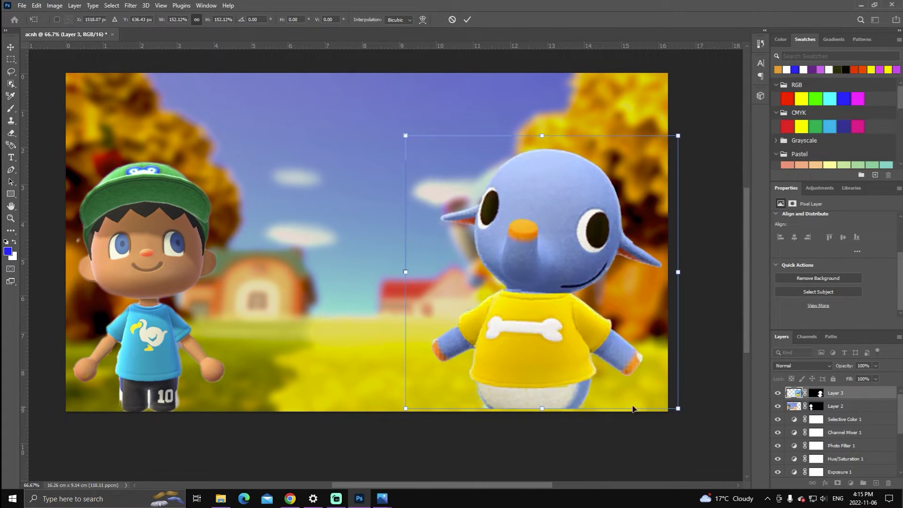
{"action": "left_click_drag", "start_coordinate": [540, 407], "coordinate": [542, 411]}
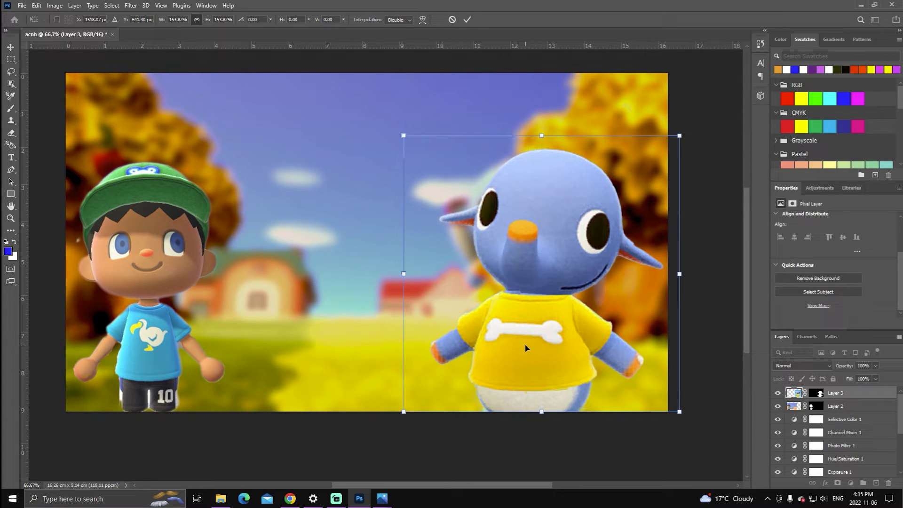
{"action": "left_click_drag", "start_coordinate": [526, 347], "coordinate": [532, 347]}
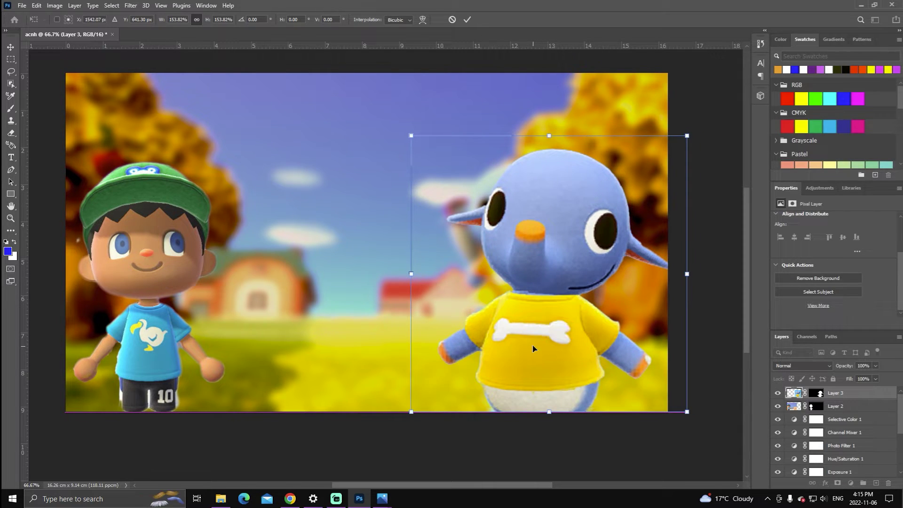
{"action": "left_click", "coordinate": [467, 20]}
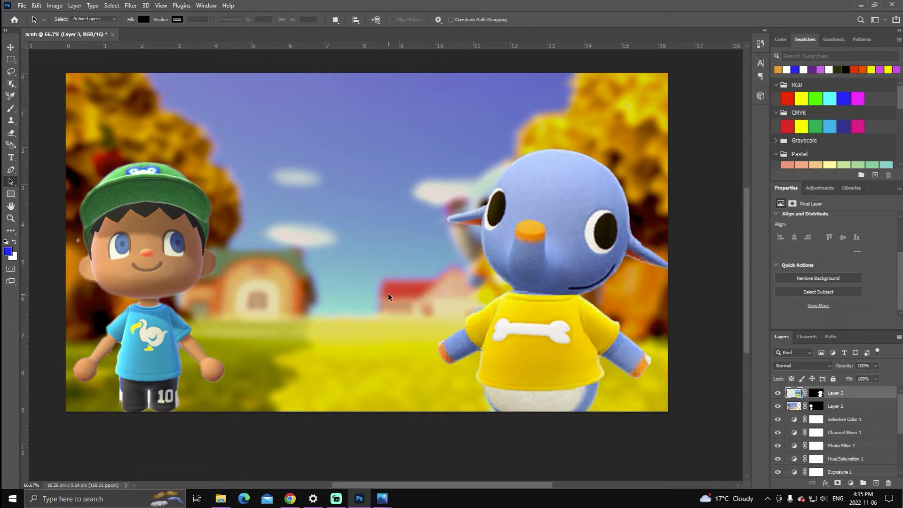
Transform Dizzy again, stretching its height to about 103.97% and narrowing its width to about 97.95%
{"action": "mouse_move", "coordinate": [521, 488]}
{"action": "left_mouse_down"}
{"action": "mouse_move", "coordinate": [499, 488]}
{"action": "mouse_move", "coordinate": [508, 487]}
{"action": "left_mouse_up"}
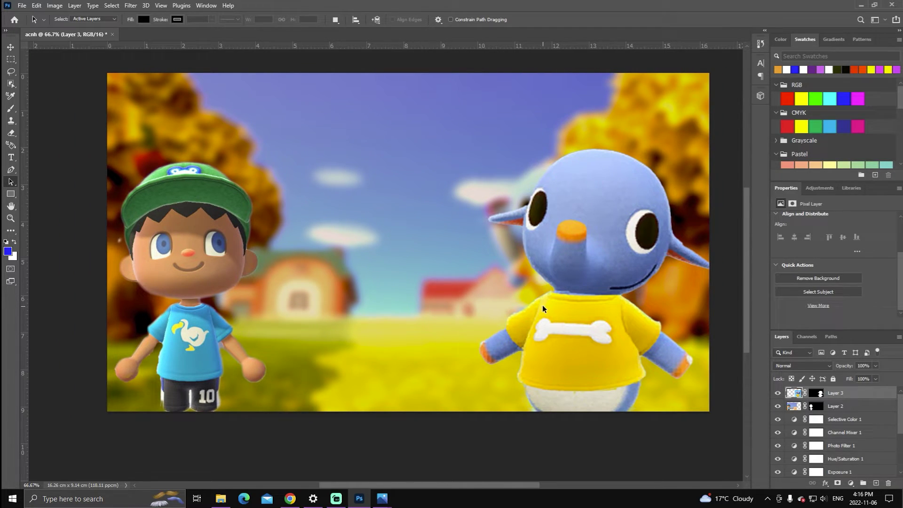
{"action": "key", "text": "ctrl+t"}
{"action": "mouse_move", "coordinate": [544, 307]}
{"action": "left_mouse_down"}
{"action": "mouse_move", "coordinate": [563, 311]}
{"action": "mouse_move", "coordinate": [540, 308]}
{"action": "left_mouse_up"}
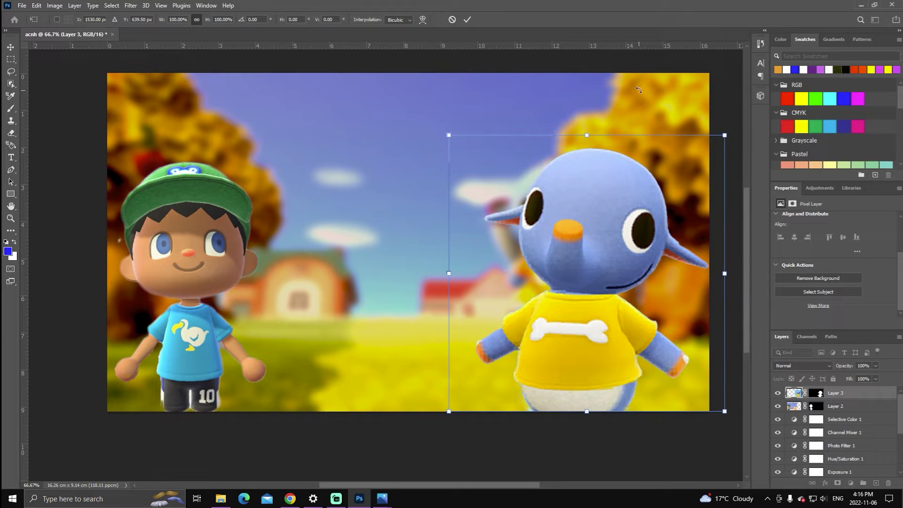
{"action": "mouse_move", "coordinate": [585, 137]}
{"action": "left_mouse_down"}
{"action": "mouse_move", "coordinate": [585, 122]}
{"action": "mouse_move", "coordinate": [587, 135]}
{"action": "left_mouse_up"}
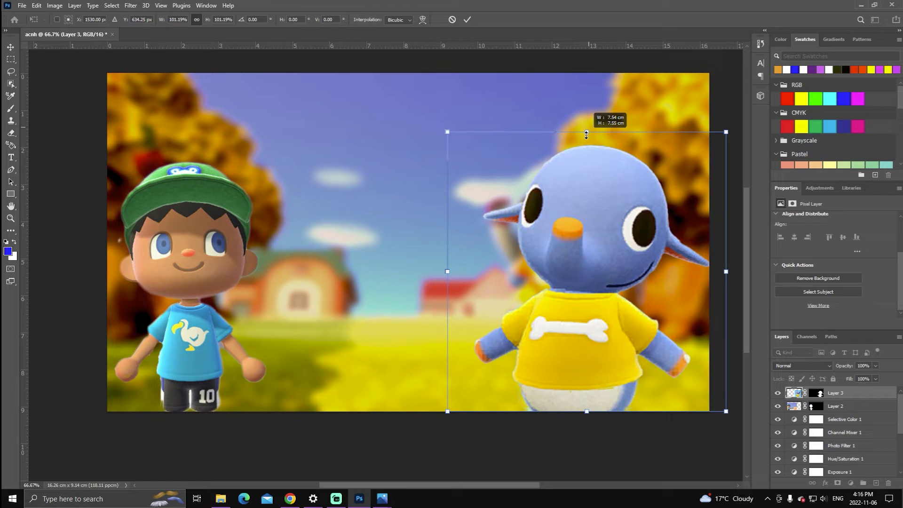
{"action": "left_click_drag", "start_coordinate": [587, 135], "coordinate": [587, 124]}
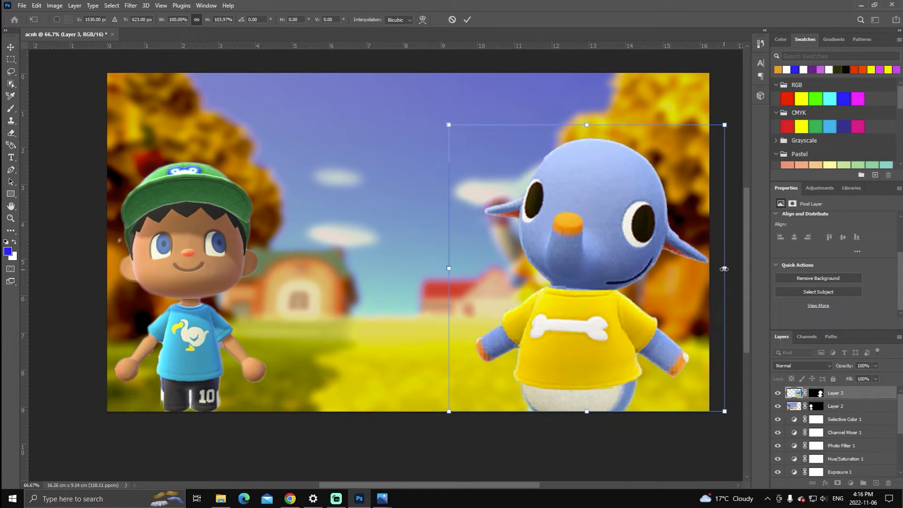
{"action": "left_click_drag", "start_coordinate": [725, 268], "coordinate": [719, 269]}
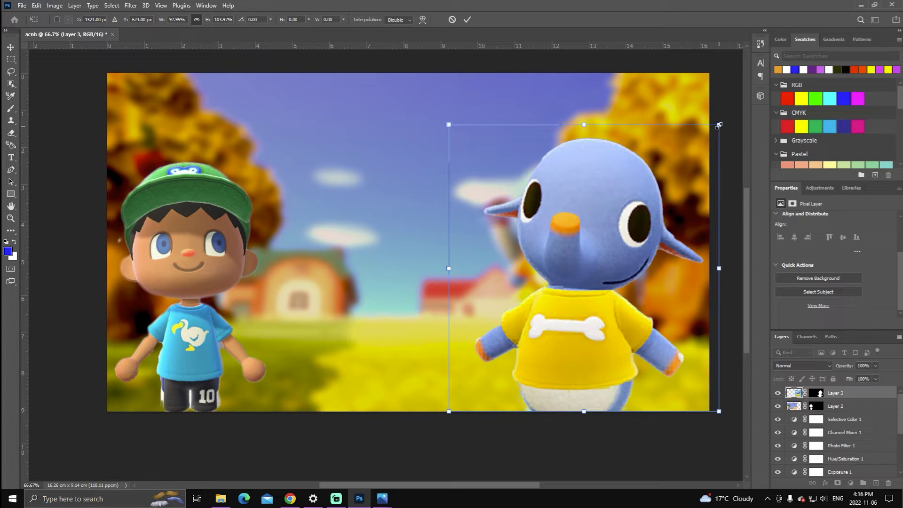
Rescale Dizzy to about 99% width and 104.09% height, and apply the transform
{"action": "left_click_drag", "start_coordinate": [720, 126], "coordinate": [724, 120]}
{"action": "left_click_drag", "start_coordinate": [448, 120], "coordinate": [435, 115]}
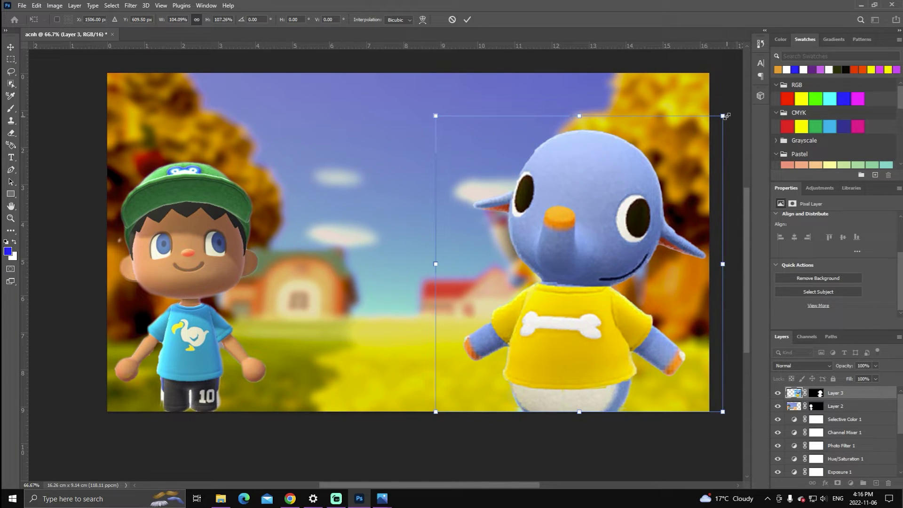
{"action": "left_click_drag", "start_coordinate": [726, 116], "coordinate": [715, 119]}
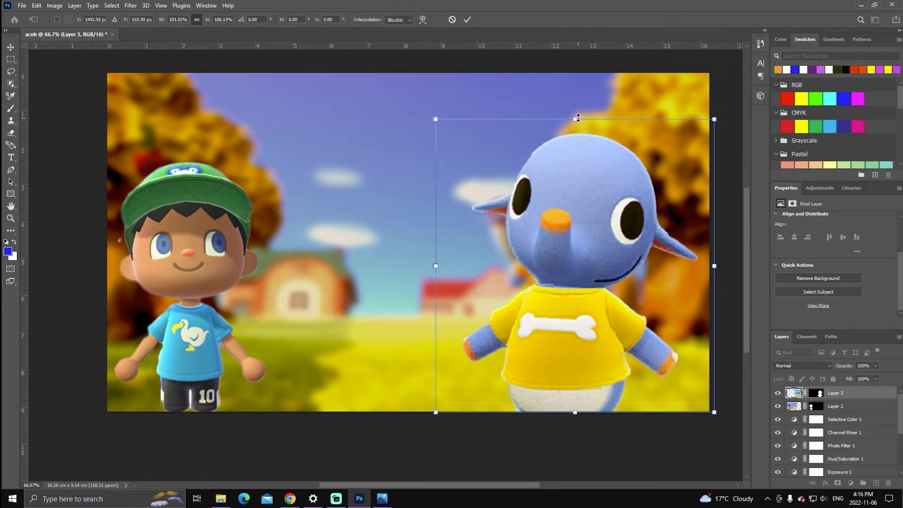
{"action": "left_click_drag", "start_coordinate": [577, 118], "coordinate": [576, 123]}
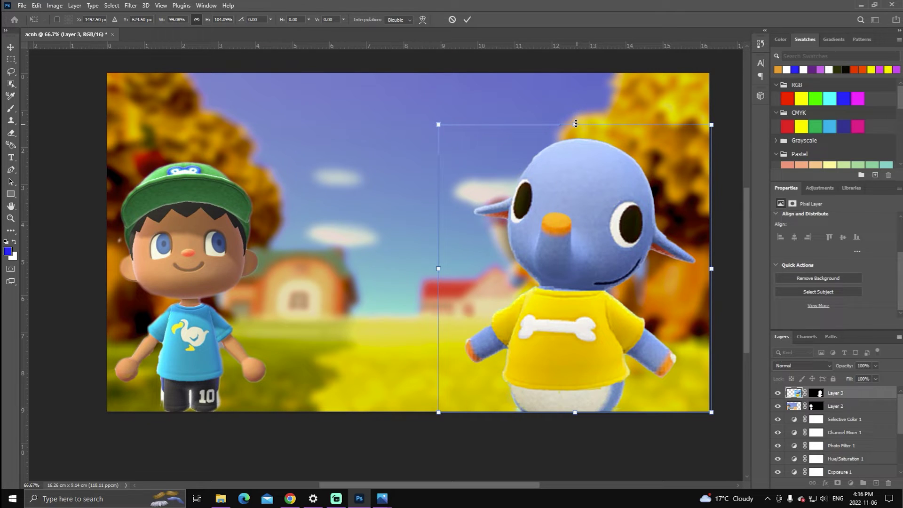
{"action": "left_click", "coordinate": [467, 19]}
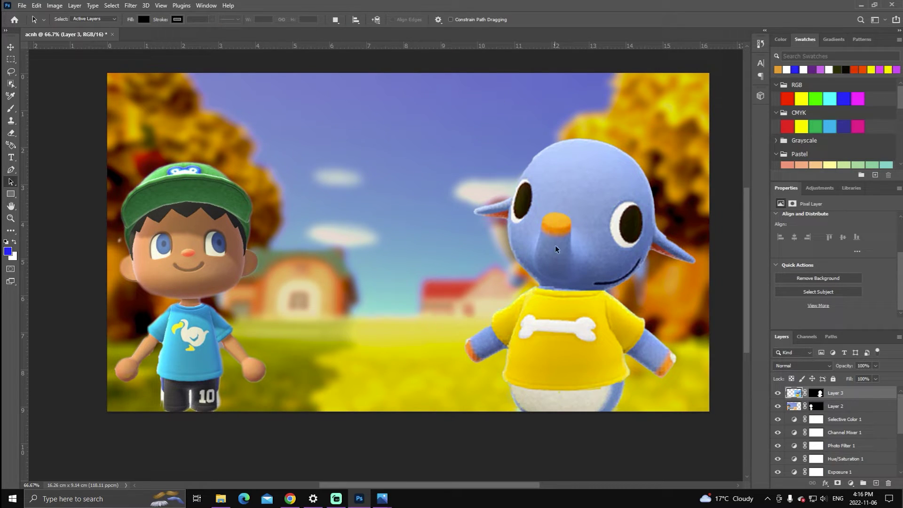
Shift the Dizzy cut-out slightly to the right along the image's bottom edge and apply the transform
{"action": "key", "text": "ctrl+t"}
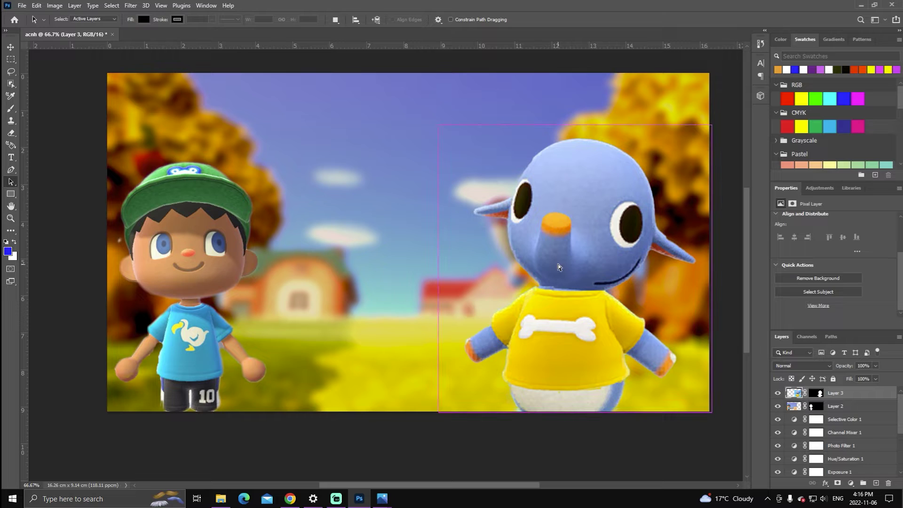
{"action": "left_click_drag", "start_coordinate": [557, 263], "coordinate": [564, 265]}
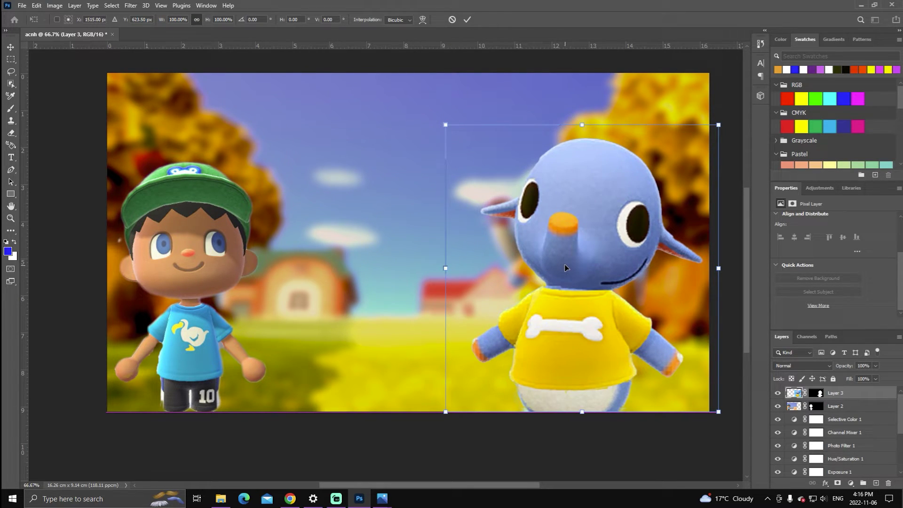
{"action": "left_click", "coordinate": [467, 20]}
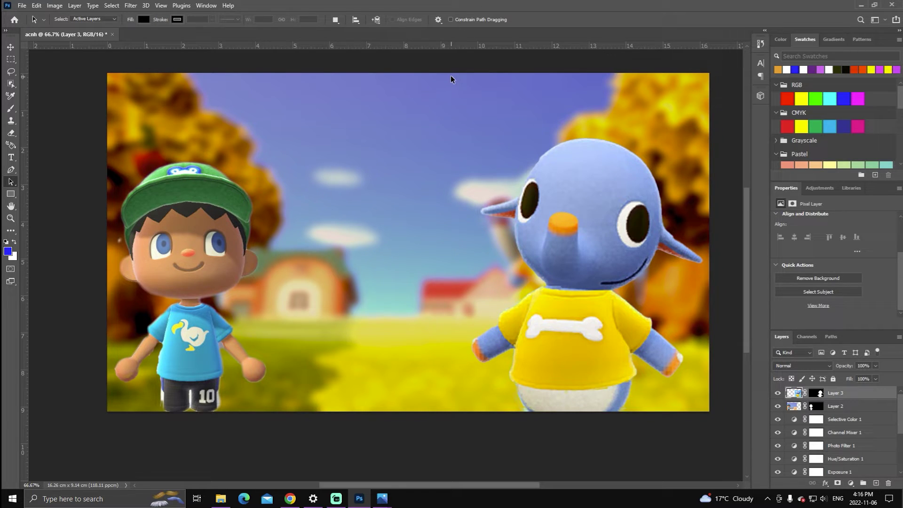
Switch to Chrome and search Google Images for "acnh logo png"
{"action": "scroll", "coordinate": [466, 295], "scroll_direction": "up", "scroll_amount": 1}
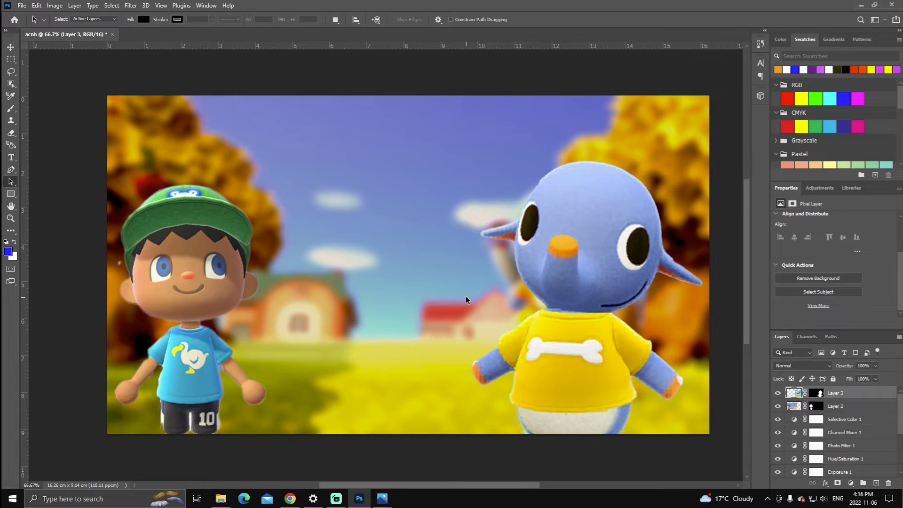
{"action": "left_click_drag", "start_coordinate": [465, 486], "coordinate": [471, 487]}
{"action": "left_click", "coordinate": [291, 500]}
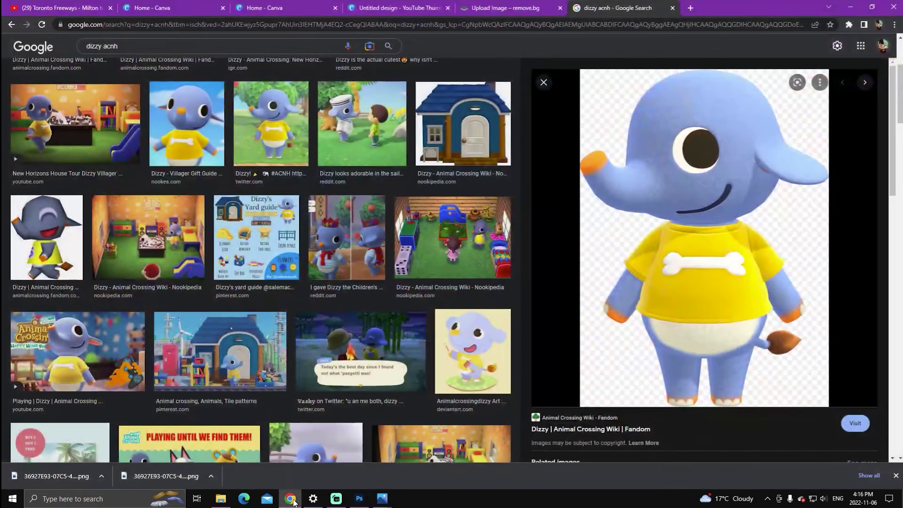
{"action": "triple_click", "coordinate": [156, 41]}
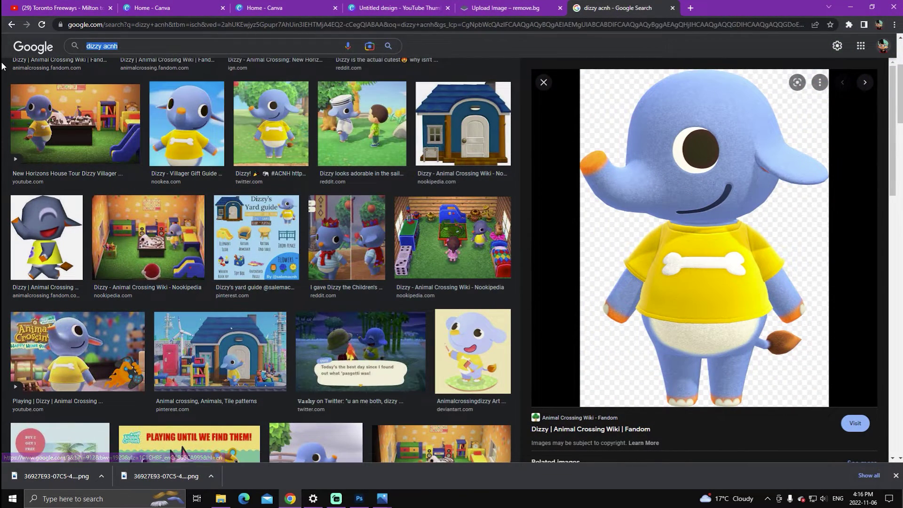
{"action": "type", "text": "ac"}
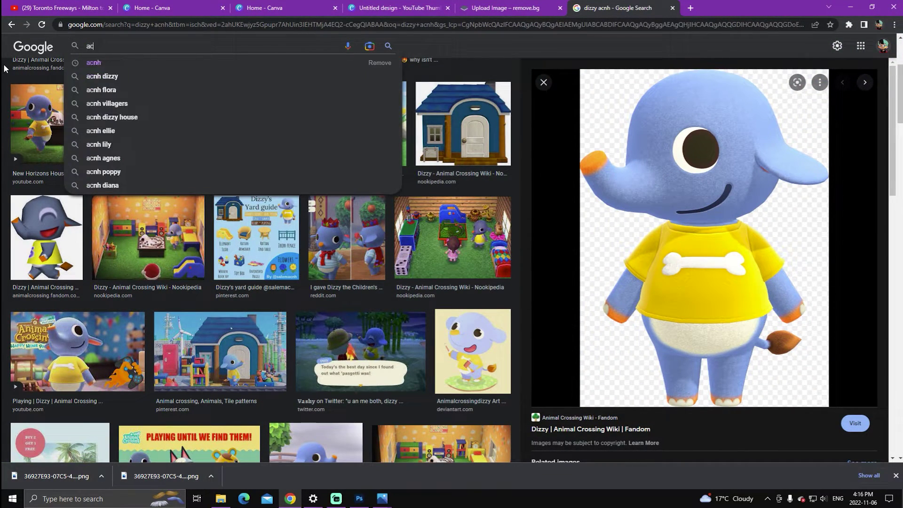
{"action": "type", "text": "nh "}
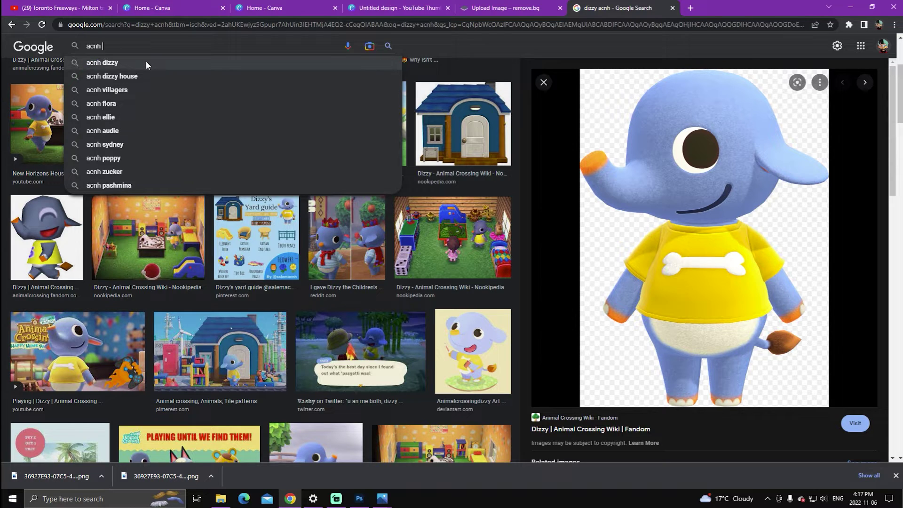
{"action": "type", "text": "logo"}
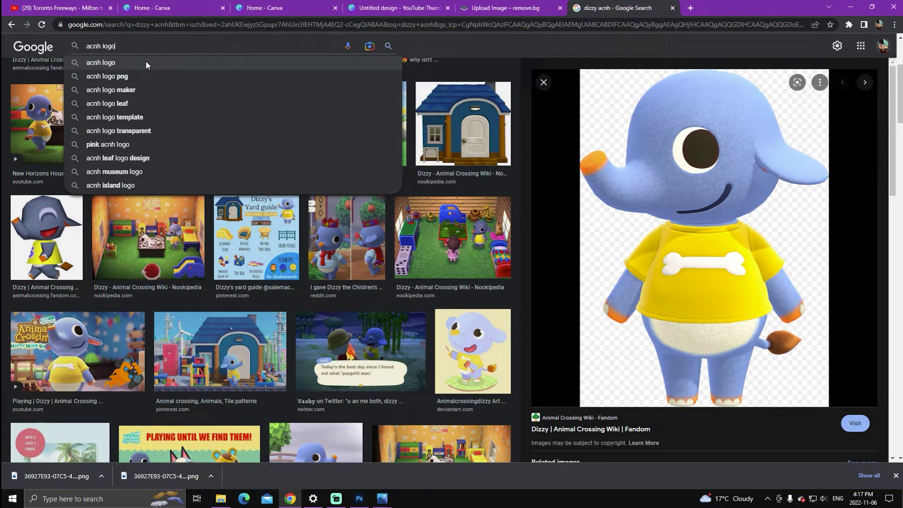
{"action": "left_click", "coordinate": [151, 77]}
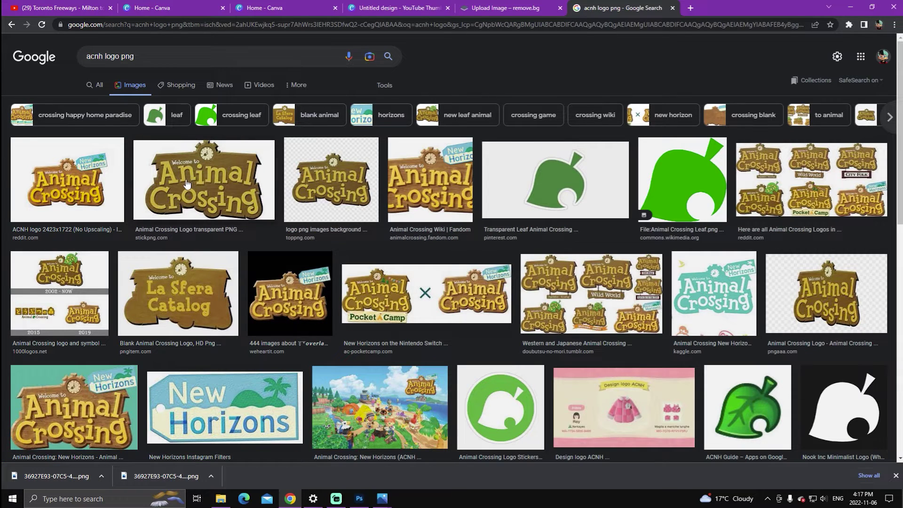
Copy the full Animal Crossing: New Horizons logo from the Reddit image result and paste it into the Photoshop thumbnail
{"action": "left_click", "coordinate": [408, 212]}
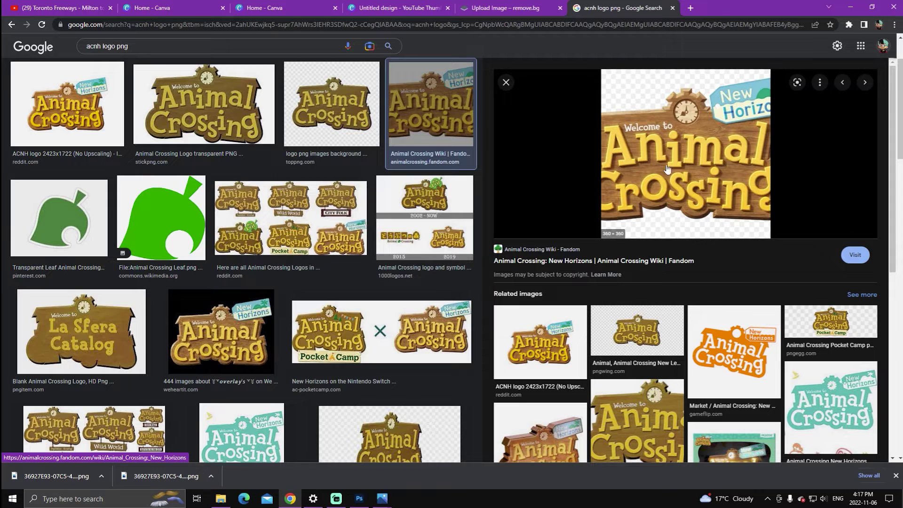
{"action": "left_click", "coordinate": [539, 344]}
{"action": "right_click", "coordinate": [671, 268]}
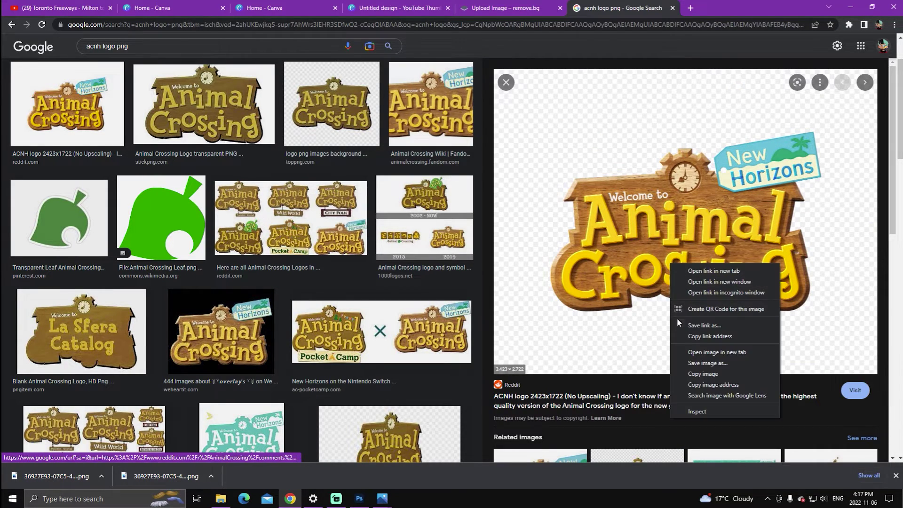
{"action": "left_click", "coordinate": [695, 378]}
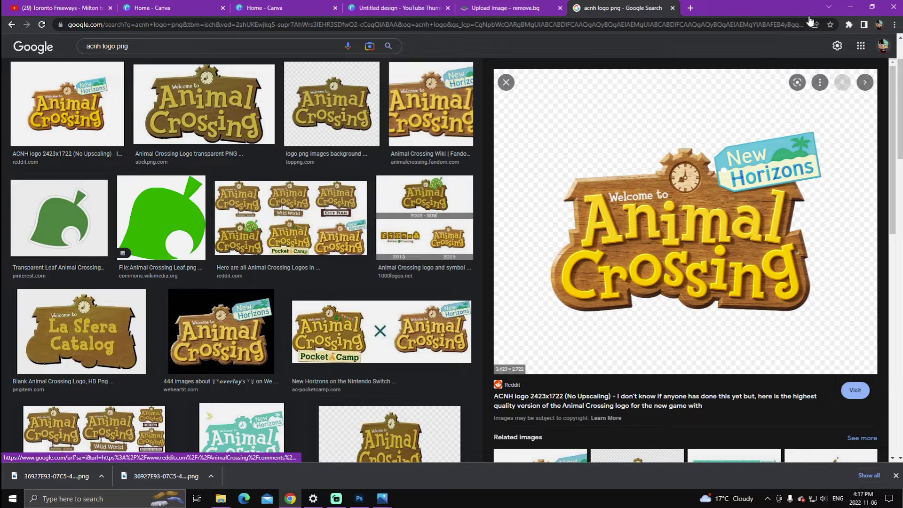
{"action": "key", "text": "alt+Tab"}
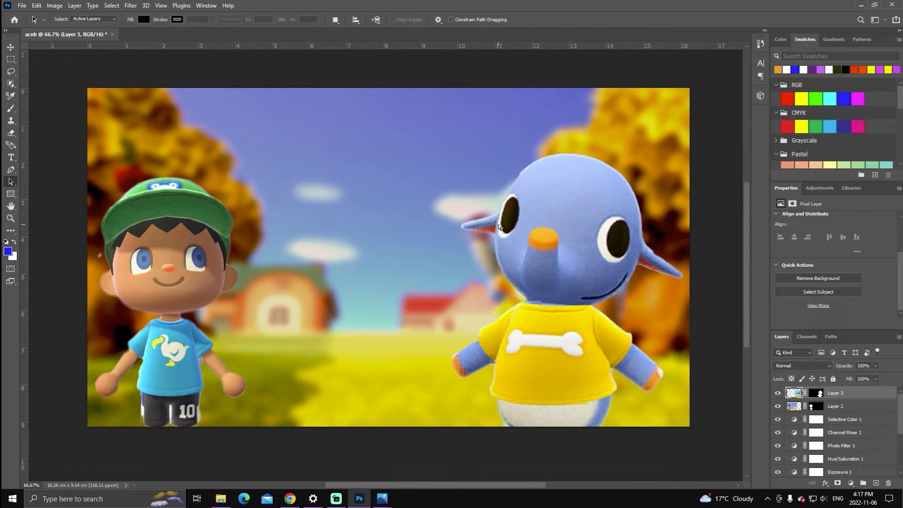
{"action": "key", "text": "ctrl+v"}
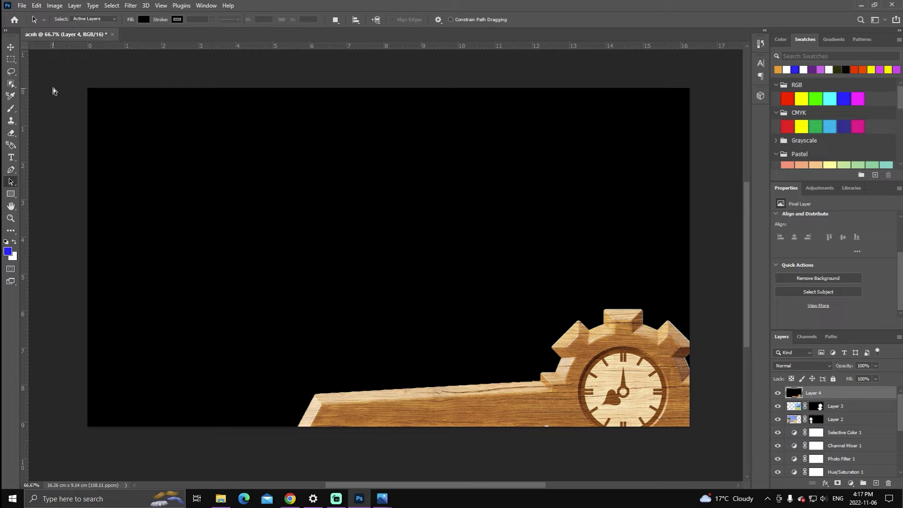
Transform the pasted logo, scaling it to about 41.11% and moving it so the whole sign shows on the canvas
{"action": "key", "text": "ctrl+t"}
{"action": "left_click_drag", "start_coordinate": [86, 88], "coordinate": [288, 248]}
{"action": "left_click_drag", "start_coordinate": [349, 286], "coordinate": [216, 150]}
{"action": "left_click_drag", "start_coordinate": [437, 285], "coordinate": [215, 117]}
{"action": "left_click_drag", "start_coordinate": [498, 302], "coordinate": [351, 162]}
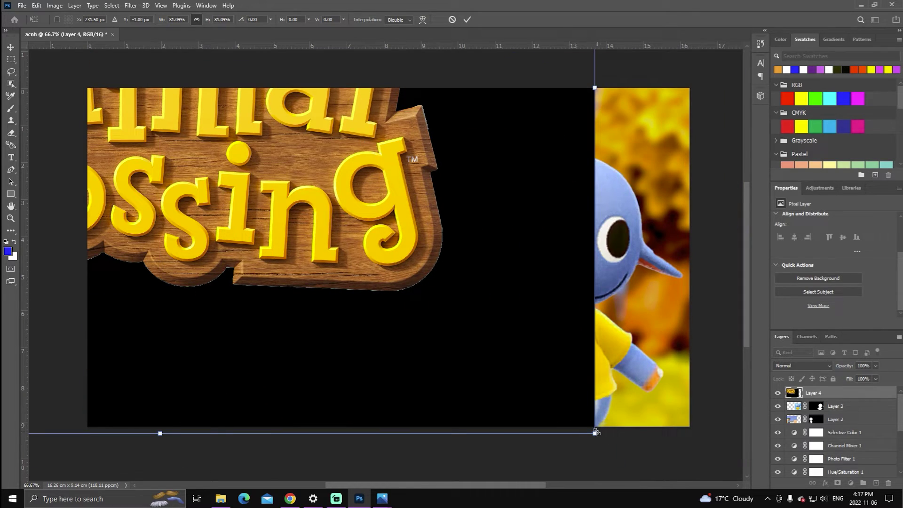
{"action": "left_click_drag", "start_coordinate": [595, 432], "coordinate": [324, 219]}
{"action": "left_click_drag", "start_coordinate": [258, 178], "coordinate": [503, 319]}
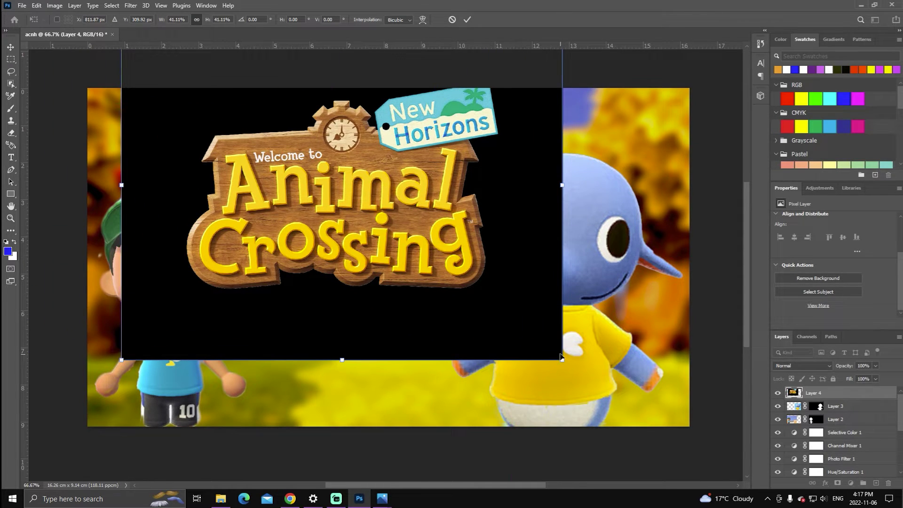
Shrink the logo to about 25.87%, place it between the villager and Dizzy, apply the transform, and remove its black background
{"action": "left_click_drag", "start_coordinate": [562, 361], "coordinate": [413, 197]}
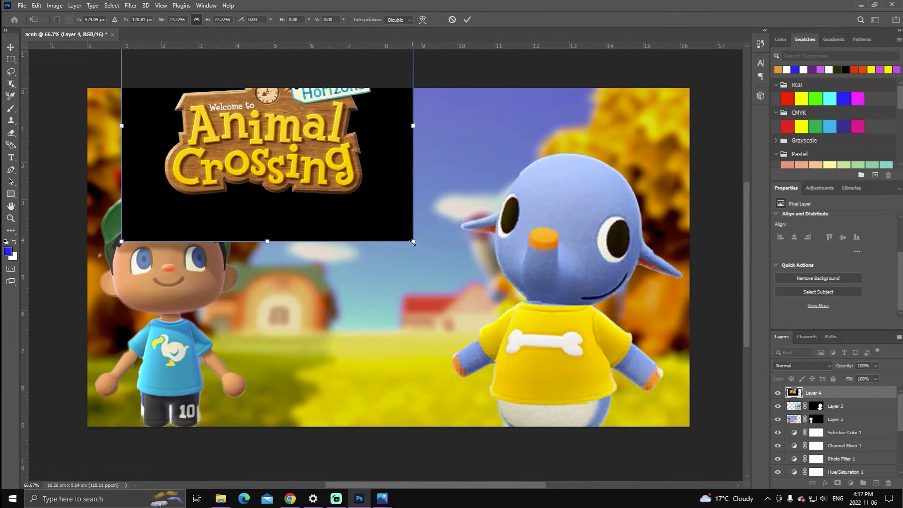
{"action": "left_click_drag", "start_coordinate": [327, 175], "coordinate": [451, 253]}
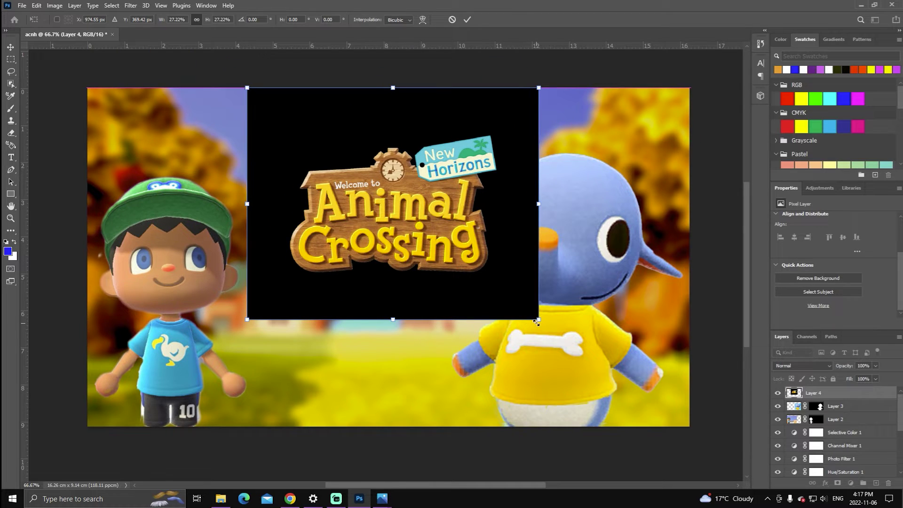
{"action": "left_click_drag", "start_coordinate": [537, 323], "coordinate": [521, 311]}
{"action": "left_click_drag", "start_coordinate": [414, 237], "coordinate": [361, 246]}
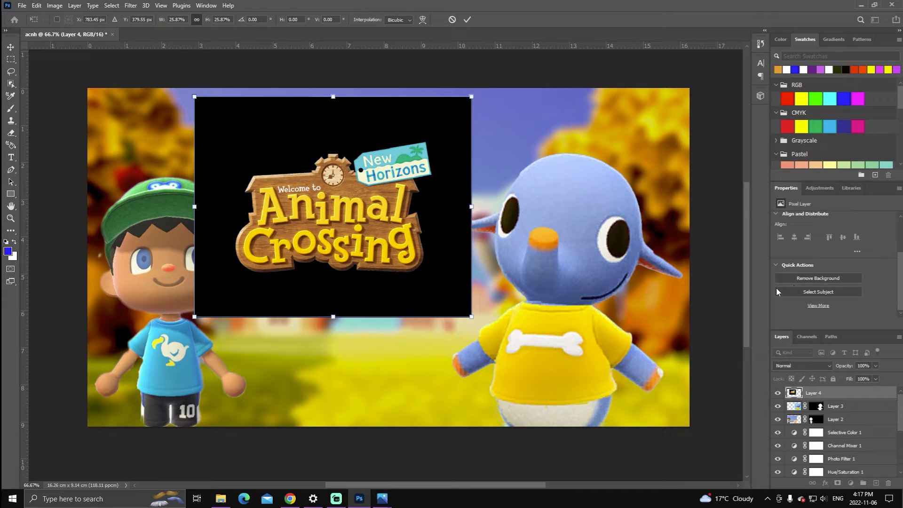
{"action": "left_click", "coordinate": [467, 20]}
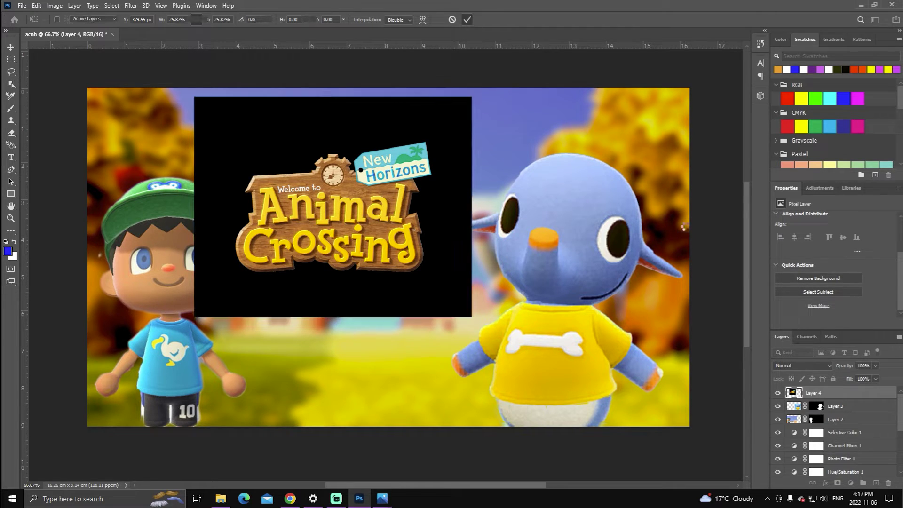
{"action": "left_click", "coordinate": [786, 281]}
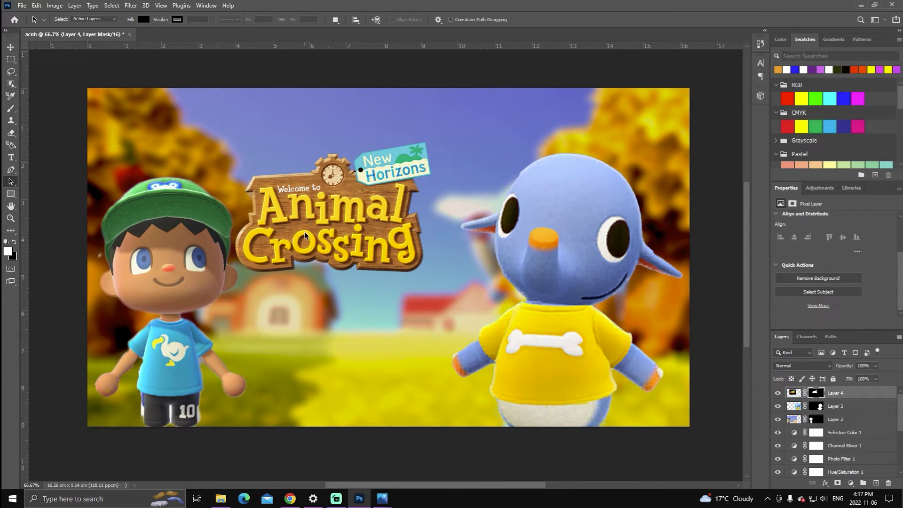
Transform the logo again, scaling it to about 92.98% and moving it to the image's upper-left corner above the villager
{"action": "key", "text": "ctrl+t"}
{"action": "left_click_drag", "start_coordinate": [312, 229], "coordinate": [175, 168]}
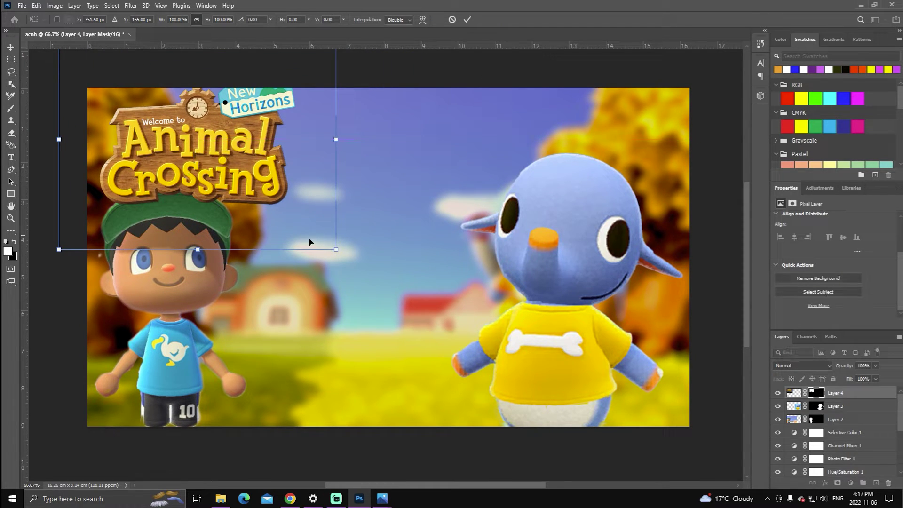
{"action": "scroll", "coordinate": [398, 351], "scroll_direction": "up", "scroll_amount": 2}
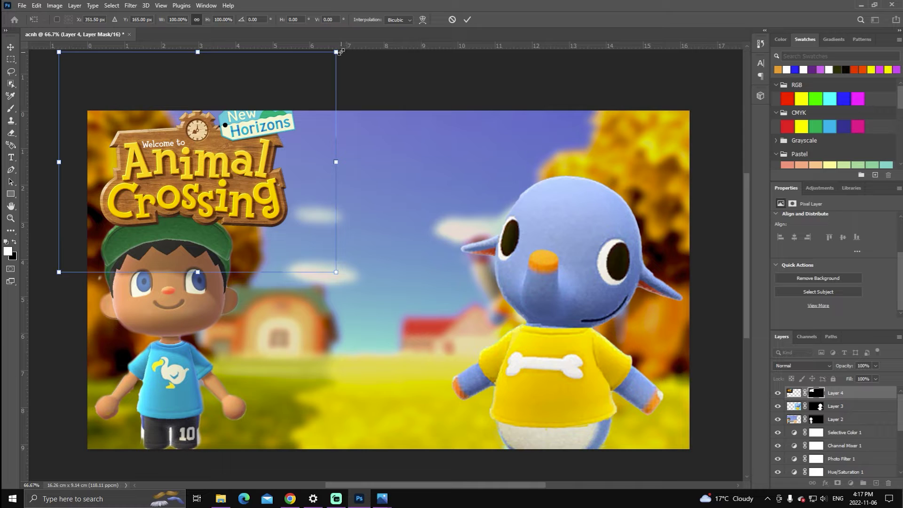
{"action": "left_click_drag", "start_coordinate": [337, 52], "coordinate": [317, 68]}
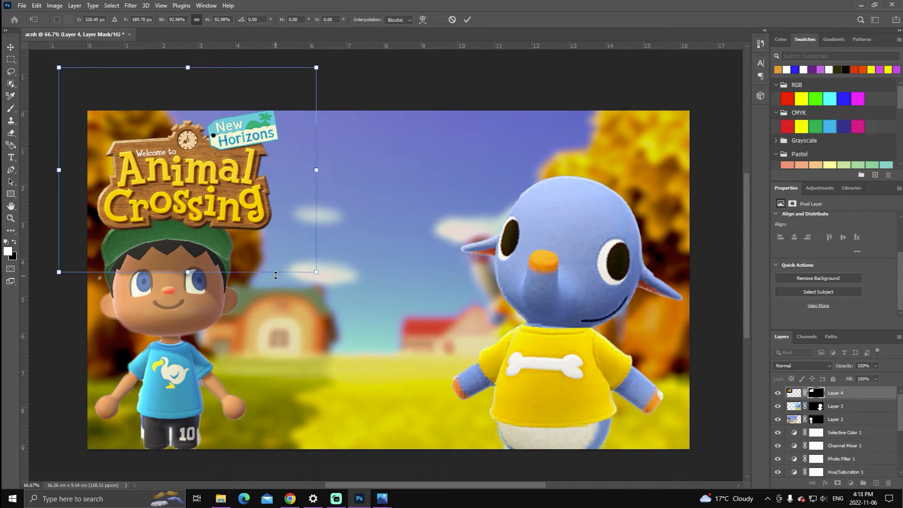
{"action": "mouse_move", "coordinate": [201, 217]}
{"action": "left_mouse_down"}
{"action": "mouse_move", "coordinate": [189, 209]}
{"action": "mouse_move", "coordinate": [189, 218]}
{"action": "mouse_move", "coordinate": [189, 207]}
{"action": "left_mouse_up"}
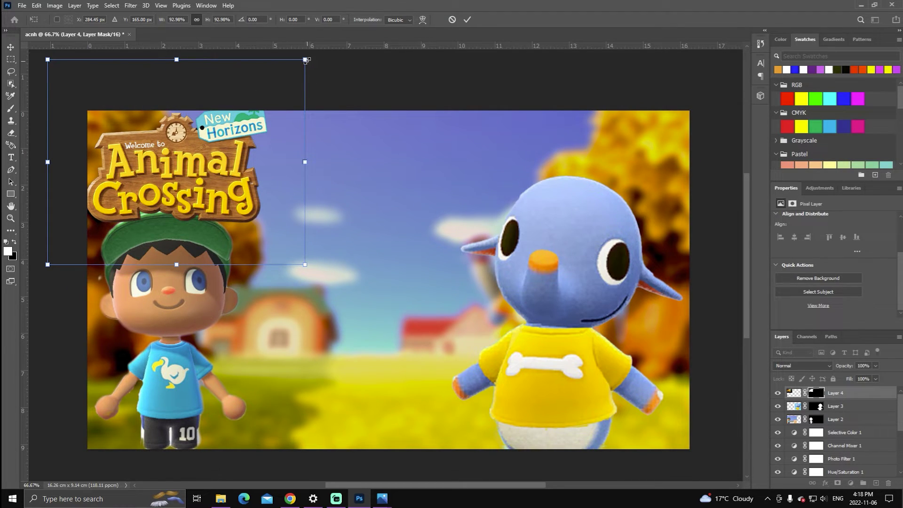
Fine-tune the logo's size, proportions and position in the image's upper-left corner over the villager's cap, and apply the transform
{"action": "left_click_drag", "start_coordinate": [306, 60], "coordinate": [302, 79]}
{"action": "left_click_drag", "start_coordinate": [230, 172], "coordinate": [228, 163]}
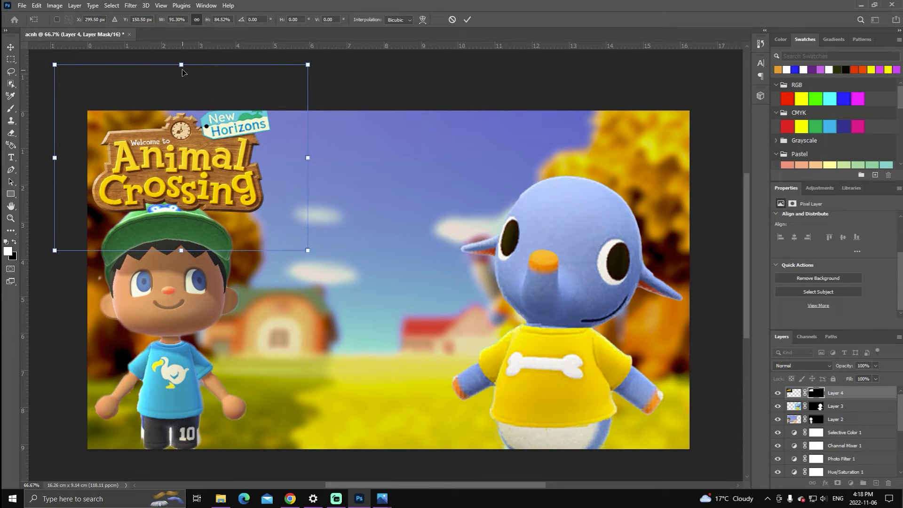
{"action": "left_click_drag", "start_coordinate": [182, 64], "coordinate": [181, 70]}
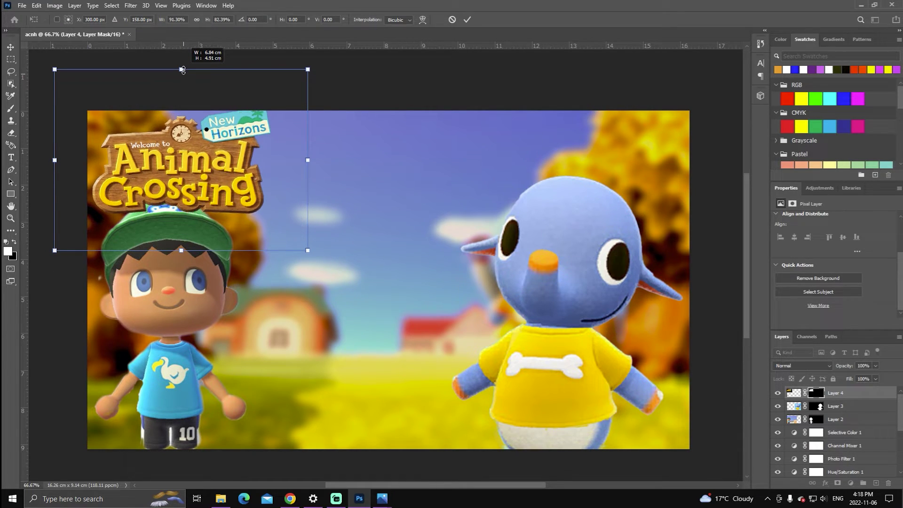
{"action": "left_click_drag", "start_coordinate": [309, 250], "coordinate": [321, 269]}
{"action": "left_click", "coordinate": [467, 21]}
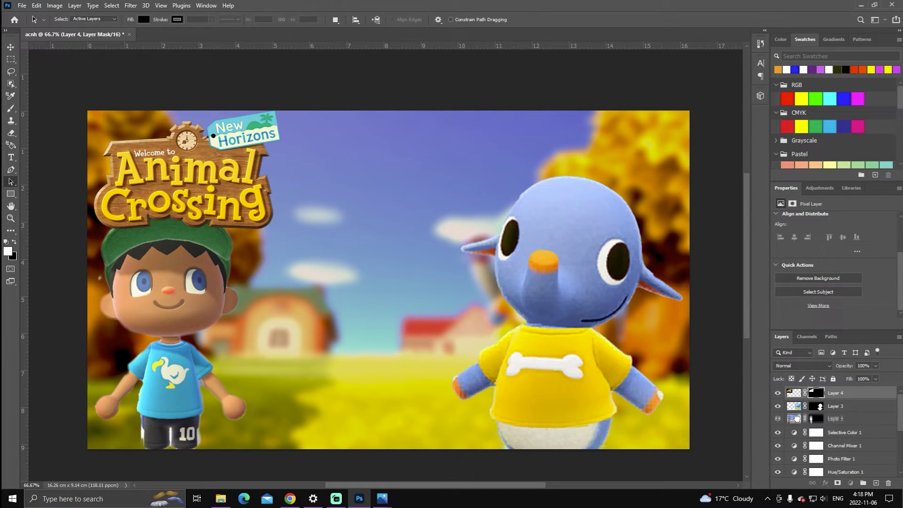
Transform the villager on Layer 2, scaling it to about 86.02% and moving it directly beneath the logo
{"action": "left_click", "coordinate": [797, 420]}
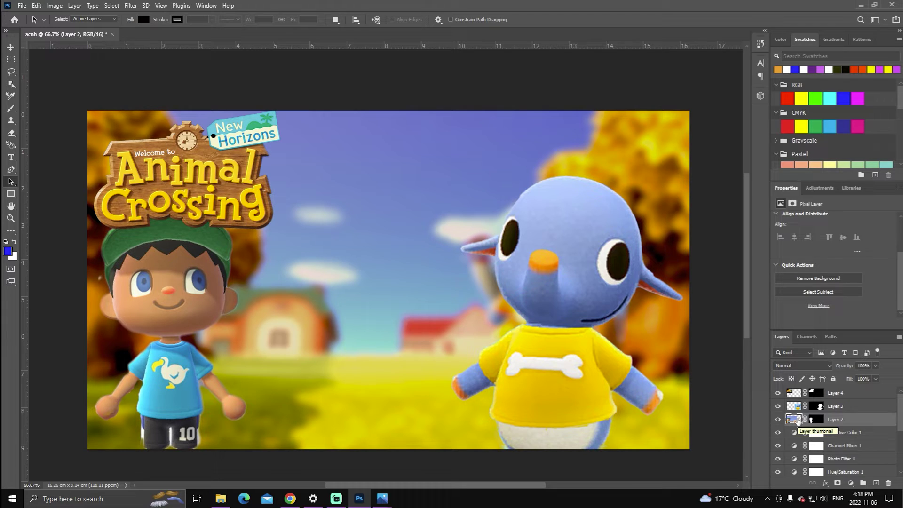
{"action": "key", "text": "ctrl+t"}
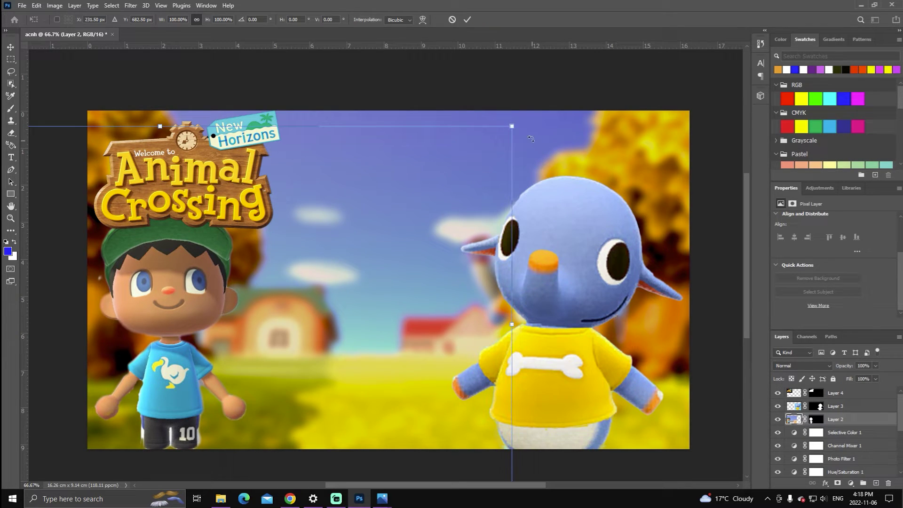
{"action": "left_click_drag", "start_coordinate": [513, 126], "coordinate": [480, 144]}
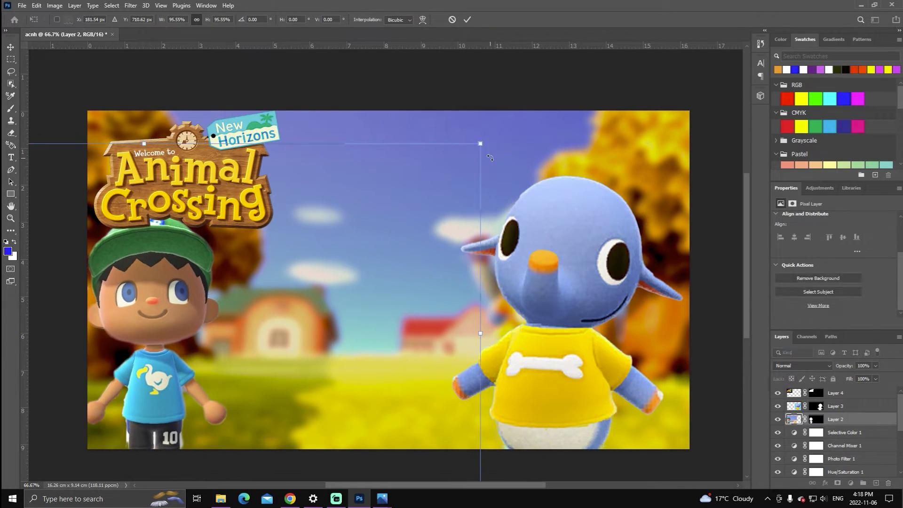
{"action": "scroll", "coordinate": [341, 293], "scroll_direction": "down", "scroll_amount": 2}
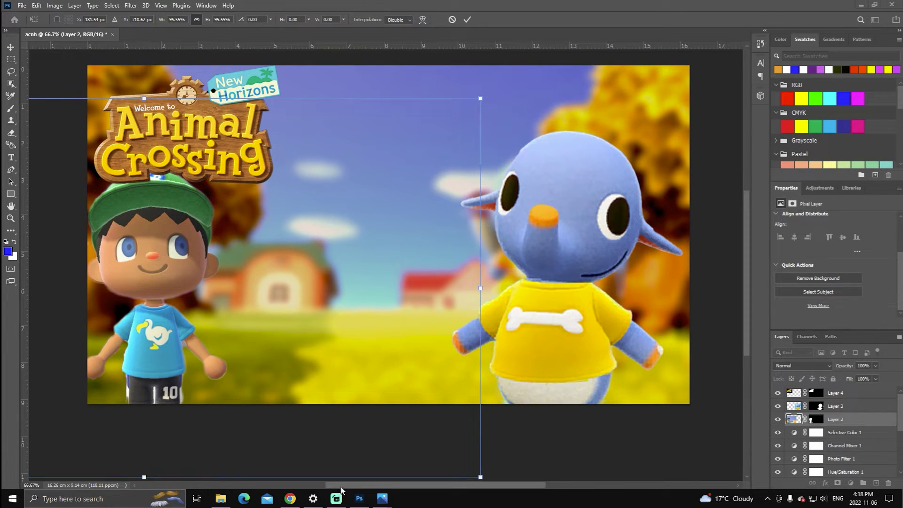
{"action": "left_click_drag", "start_coordinate": [340, 485], "coordinate": [250, 485]}
{"action": "left_click_drag", "start_coordinate": [102, 478], "coordinate": [175, 446]}
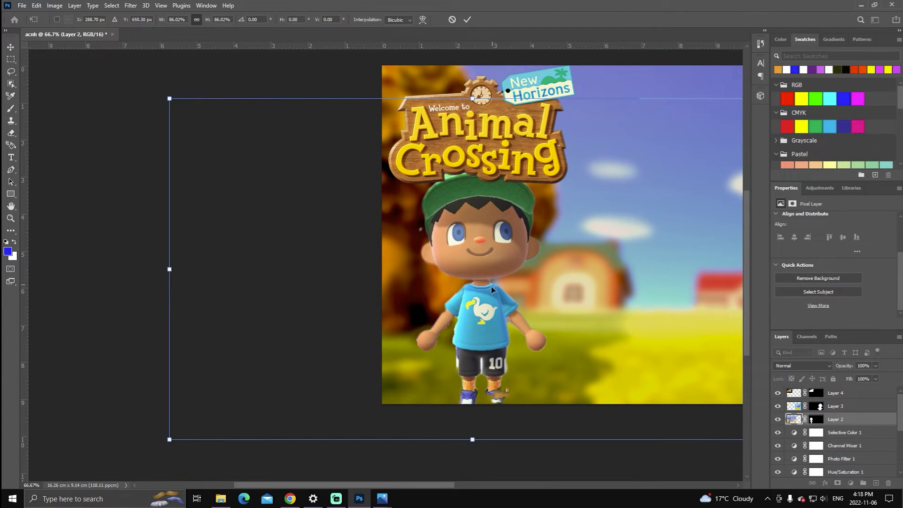
{"action": "left_click_drag", "start_coordinate": [491, 286], "coordinate": [466, 306]}
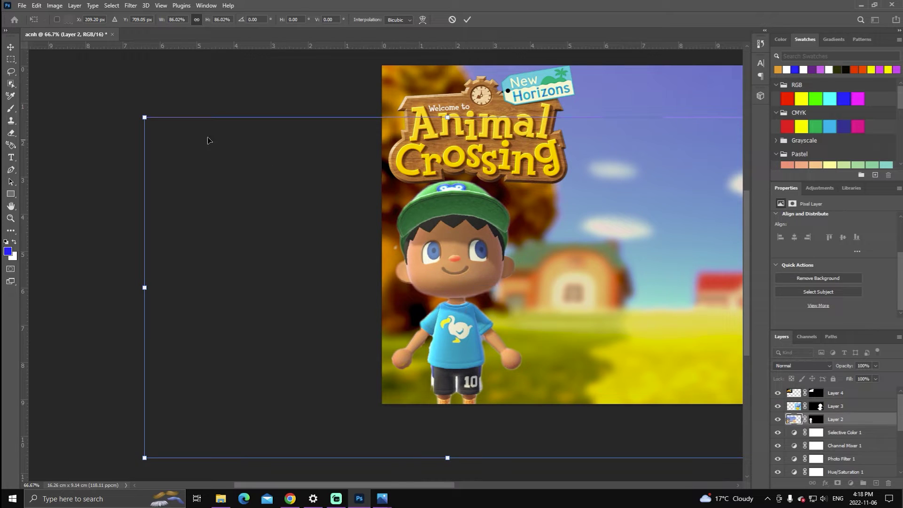
Scale the villager on Layer 2 to about 109.64%, position it beneath the logo, apply the transform, and select the logo's Layer 4
{"action": "mouse_move", "coordinate": [138, 121]}
{"action": "left_mouse_down"}
{"action": "mouse_move", "coordinate": [121, 109]}
{"action": "mouse_move", "coordinate": [126, 114]}
{"action": "left_mouse_up"}
{"action": "left_click_drag", "start_coordinate": [442, 459], "coordinate": [444, 472]}
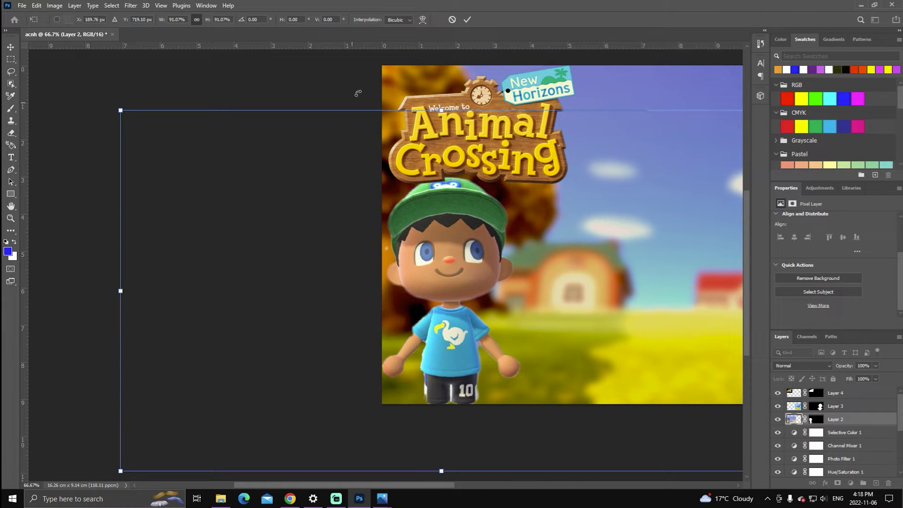
{"action": "scroll", "coordinate": [424, 478], "scroll_direction": "right", "scroll_amount": 8}
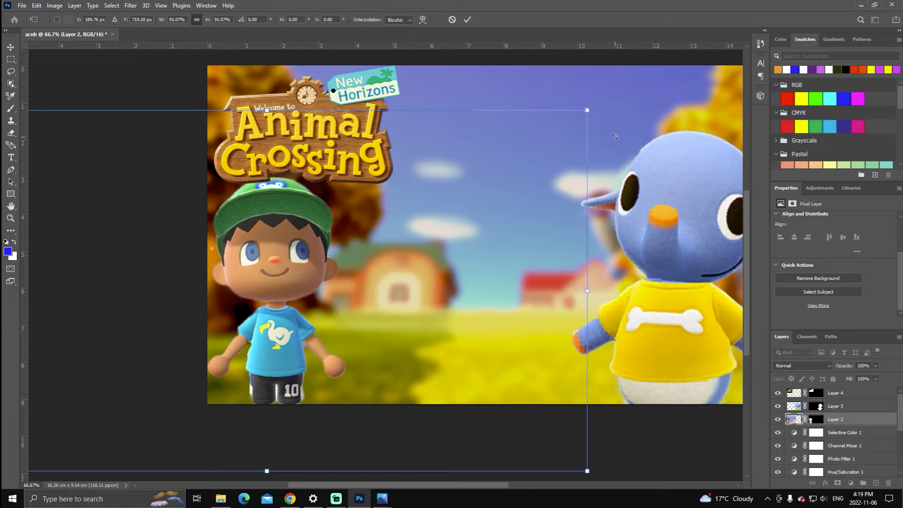
{"action": "left_click_drag", "start_coordinate": [588, 111], "coordinate": [647, 77]}
{"action": "left_click_drag", "start_coordinate": [335, 249], "coordinate": [327, 256]}
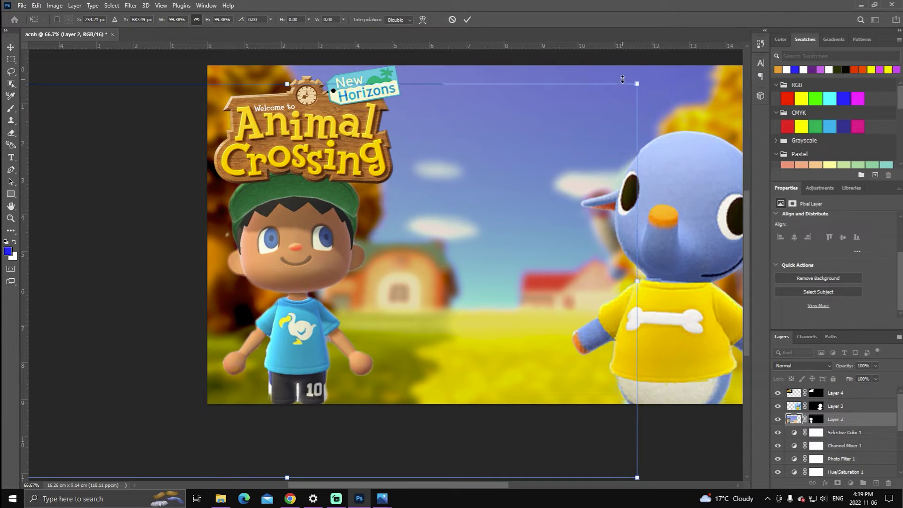
{"action": "left_click_drag", "start_coordinate": [635, 83], "coordinate": [709, 43]}
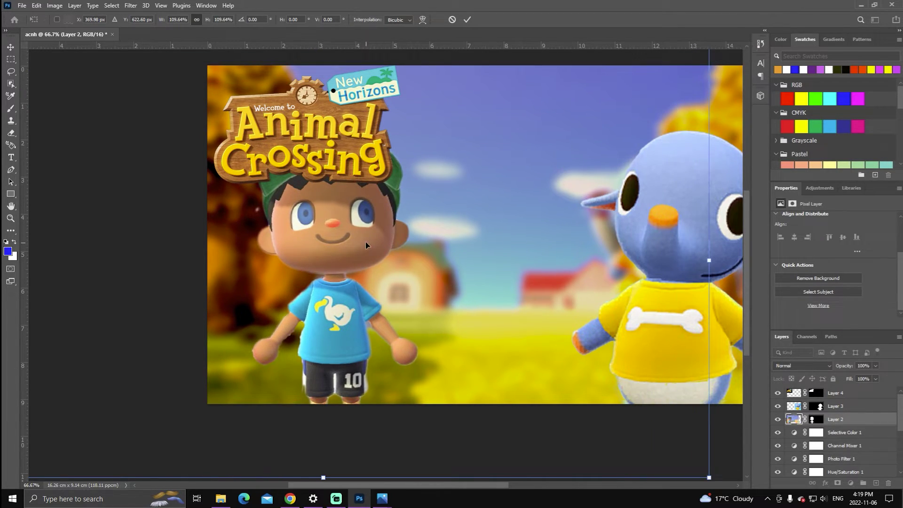
{"action": "left_click_drag", "start_coordinate": [329, 282], "coordinate": [288, 292]}
{"action": "left_click", "coordinate": [468, 19]}
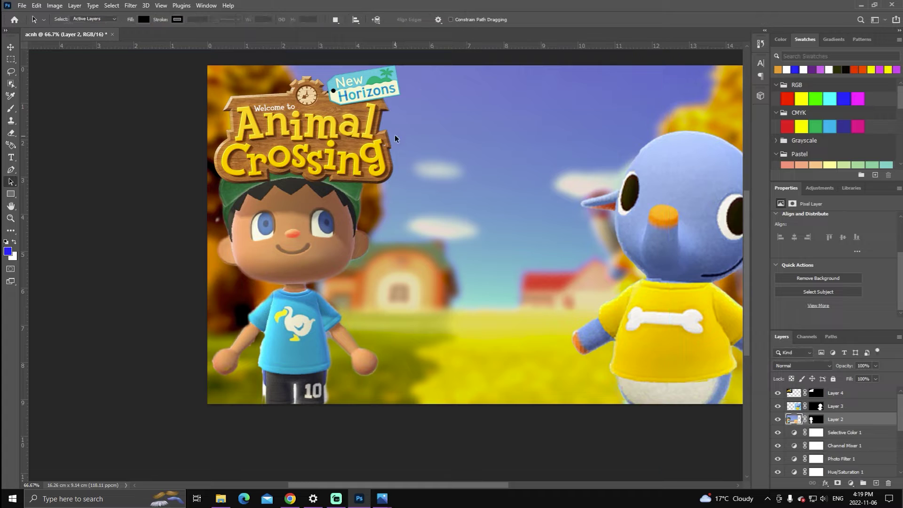
{"action": "left_click", "coordinate": [795, 396]}
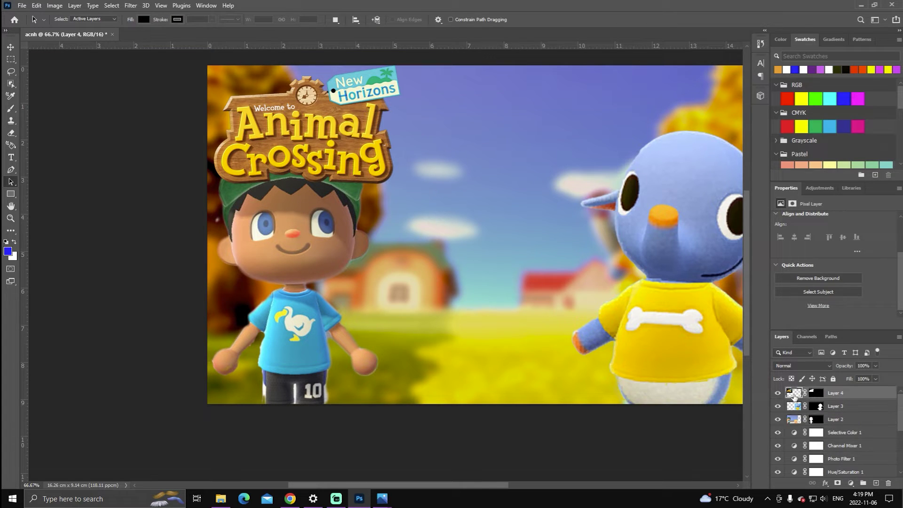
{"action": "key", "text": "ctrl+v"}
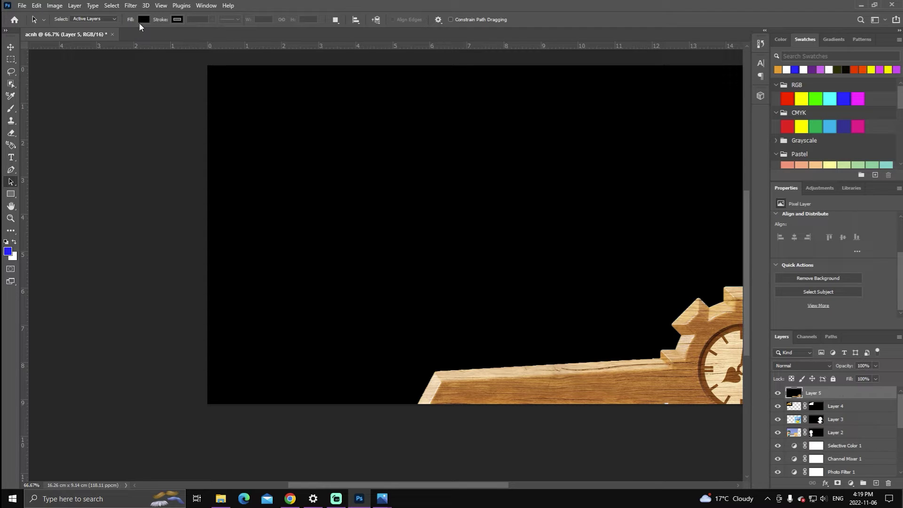
{"action": "left_click", "coordinate": [37, 6]}
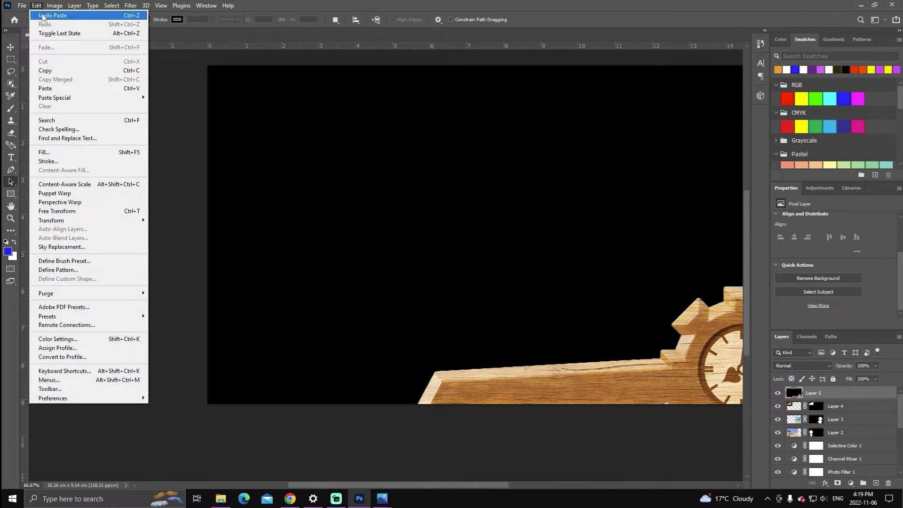
{"action": "left_click", "coordinate": [42, 16]}
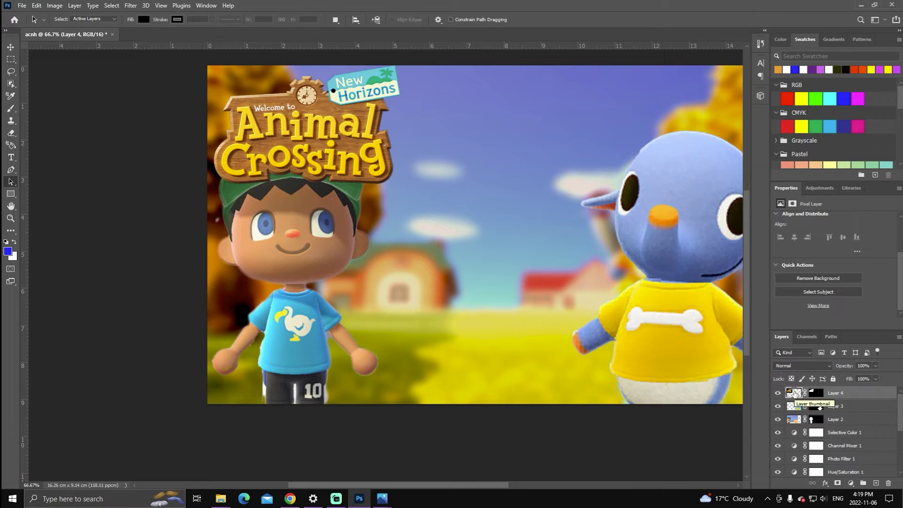
Transform the logo on Layer 4, scaling it to about 80.57% and centring it above the villager's cap, and apply the transform
{"action": "key", "text": "ctrl+t"}
{"action": "left_click_drag", "start_coordinate": [437, 225], "coordinate": [399, 188]}
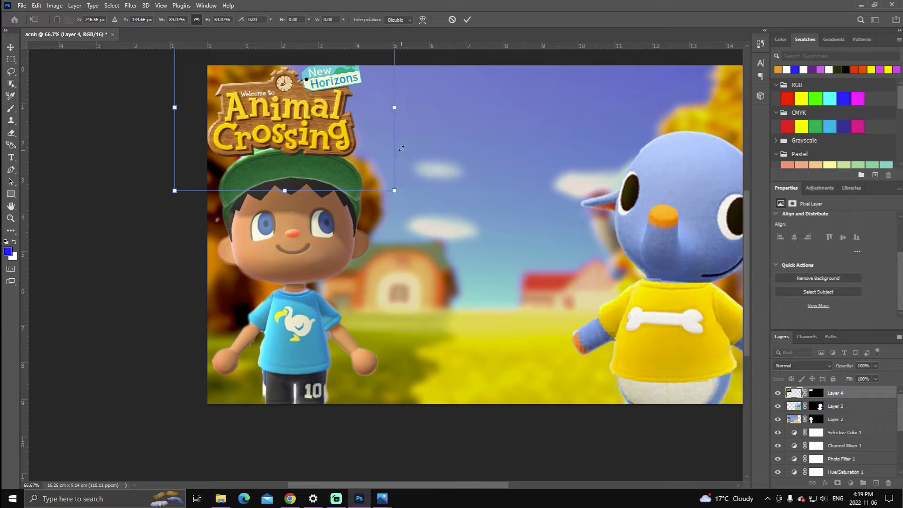
{"action": "left_click_drag", "start_coordinate": [391, 108], "coordinate": [416, 108]}
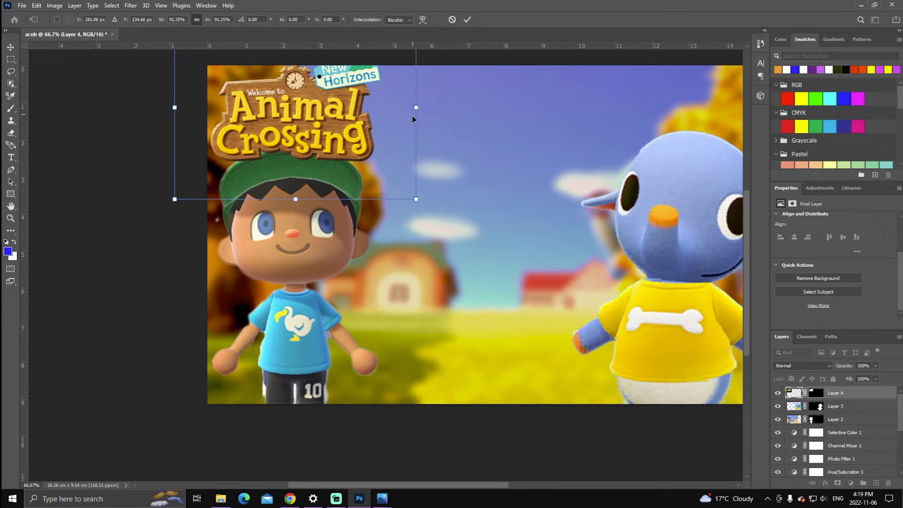
{"action": "scroll", "coordinate": [347, 163], "scroll_direction": "up", "scroll_amount": 3}
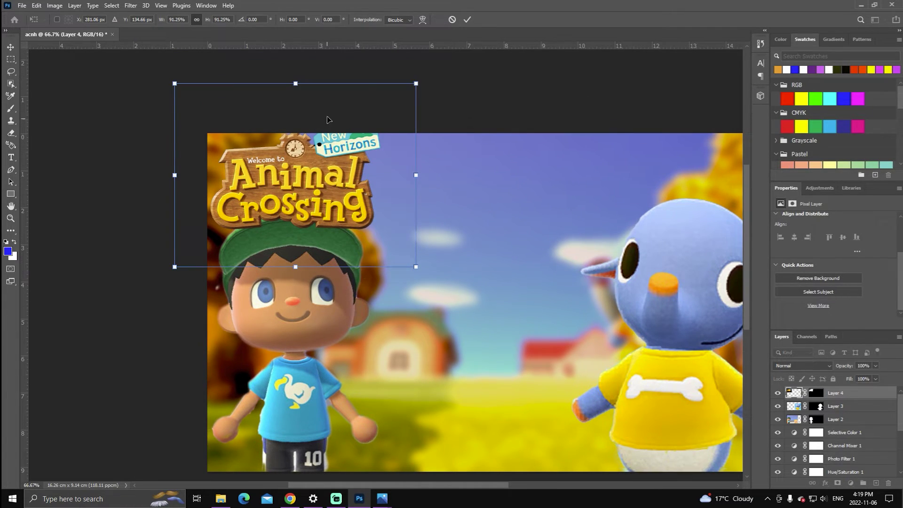
{"action": "left_click_drag", "start_coordinate": [416, 83], "coordinate": [402, 97]}
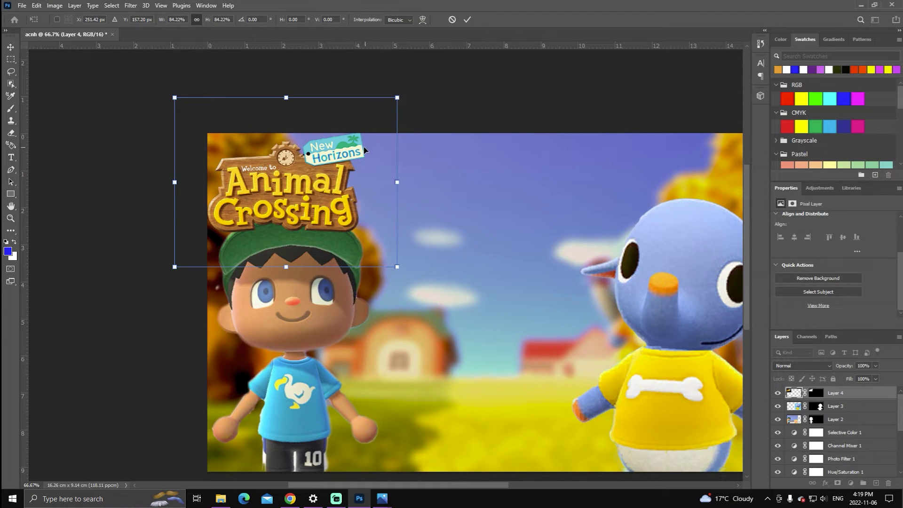
{"action": "left_click_drag", "start_coordinate": [454, 485], "coordinate": [496, 480]}
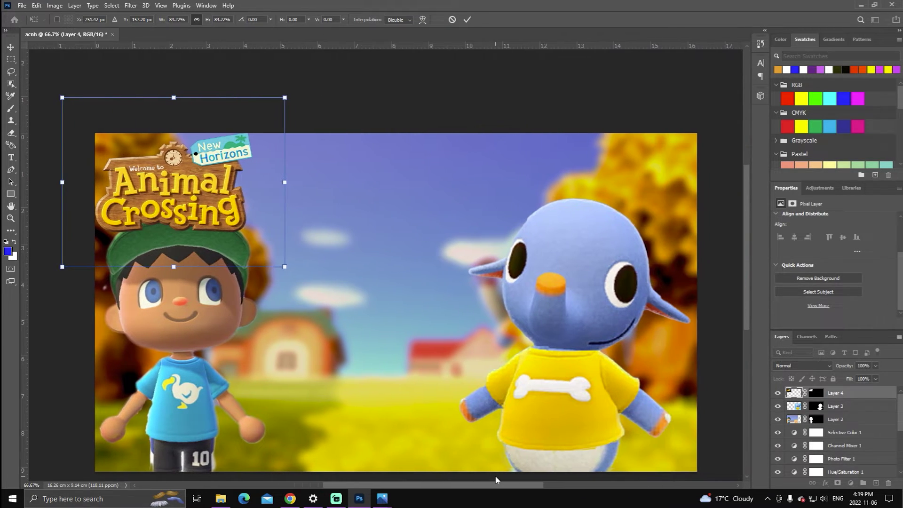
{"action": "mouse_move", "coordinate": [157, 170]}
{"action": "left_mouse_down"}
{"action": "mouse_move", "coordinate": [559, 166]}
{"action": "mouse_move", "coordinate": [592, 175]}
{"action": "mouse_move", "coordinate": [167, 168]}
{"action": "left_mouse_up"}
{"action": "left_click_drag", "start_coordinate": [162, 165], "coordinate": [158, 164]}
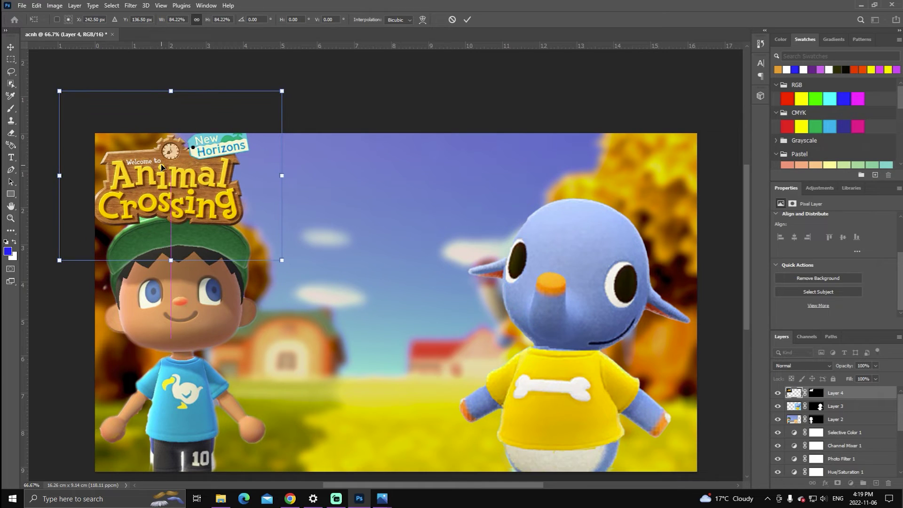
{"action": "left_click_drag", "start_coordinate": [284, 91], "coordinate": [273, 98]}
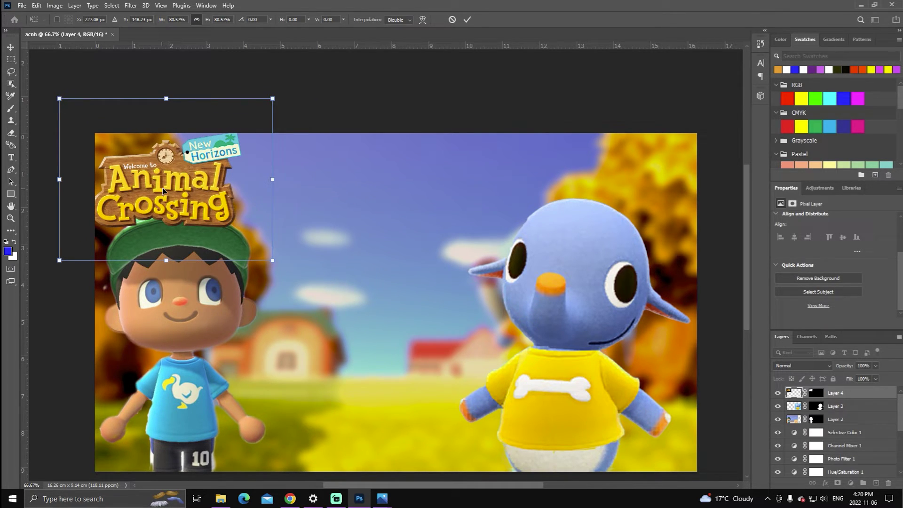
{"action": "left_click_drag", "start_coordinate": [162, 187], "coordinate": [165, 188]}
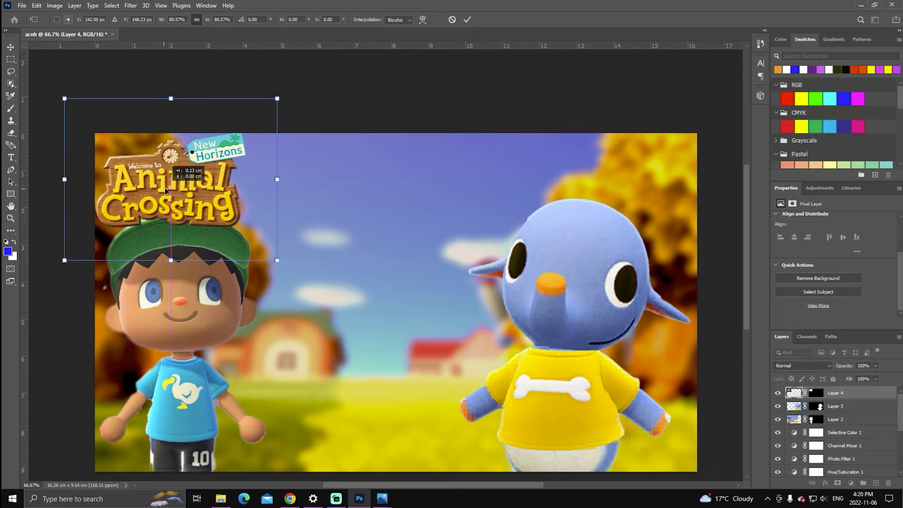
{"action": "left_click", "coordinate": [466, 19]}
{"action": "key", "text": "a"}
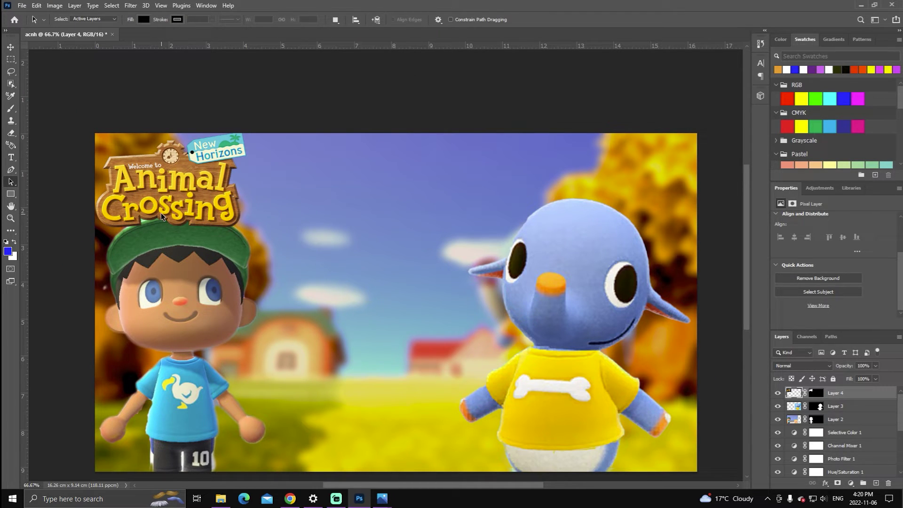
Transform the logo again, moving it to the image's upper-right corner above Dizzy at about 107.26% scale, and apply the transform
{"action": "key", "text": "ctrl+t"}
{"action": "left_click_drag", "start_coordinate": [277, 98], "coordinate": [359, 57]}
{"action": "left_click_drag", "start_coordinate": [175, 199], "coordinate": [165, 234]}
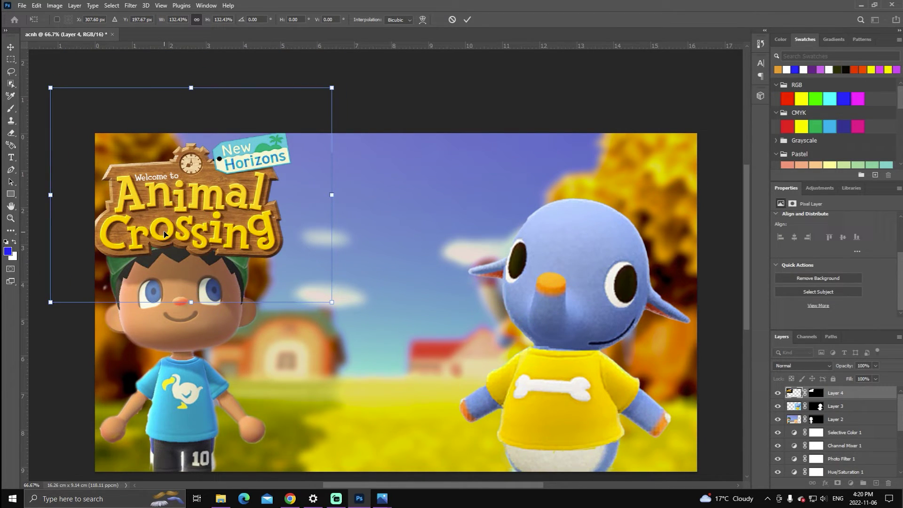
{"action": "left_click_drag", "start_coordinate": [223, 231], "coordinate": [618, 235]}
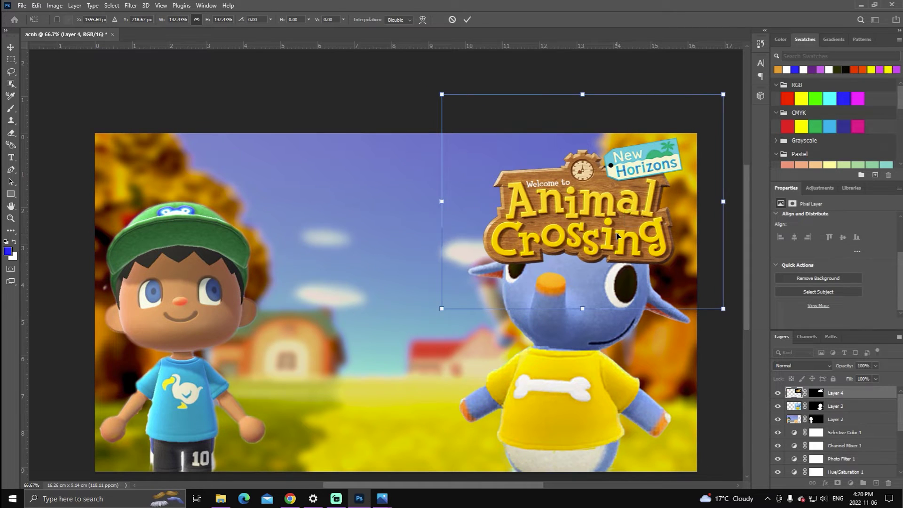
{"action": "left_click_drag", "start_coordinate": [442, 309], "coordinate": [496, 268]}
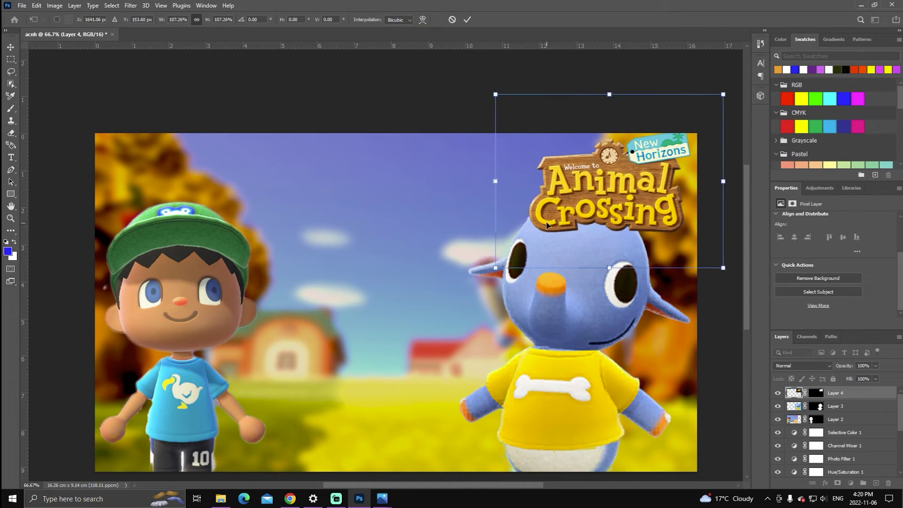
{"action": "left_click_drag", "start_coordinate": [549, 220], "coordinate": [547, 226]}
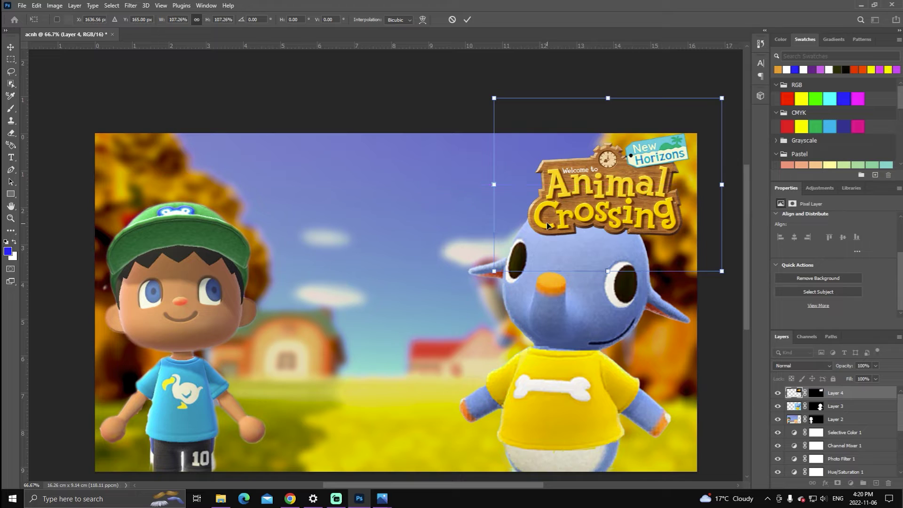
{"action": "left_click", "coordinate": [468, 19]}
Open the Layer Style settings for Dizzy on Layer 3
{"action": "left_click_drag", "start_coordinate": [456, 481], "coordinate": [438, 484]}
{"action": "scroll", "coordinate": [392, 407], "scroll_direction": "down", "scroll_amount": 2}
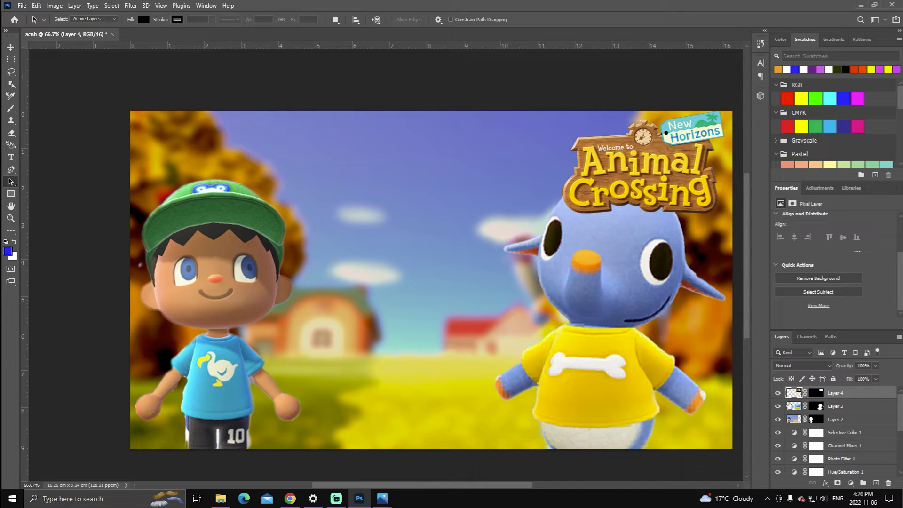
{"action": "left_click", "coordinate": [794, 408]}
{"action": "double_click", "coordinate": [794, 408]}
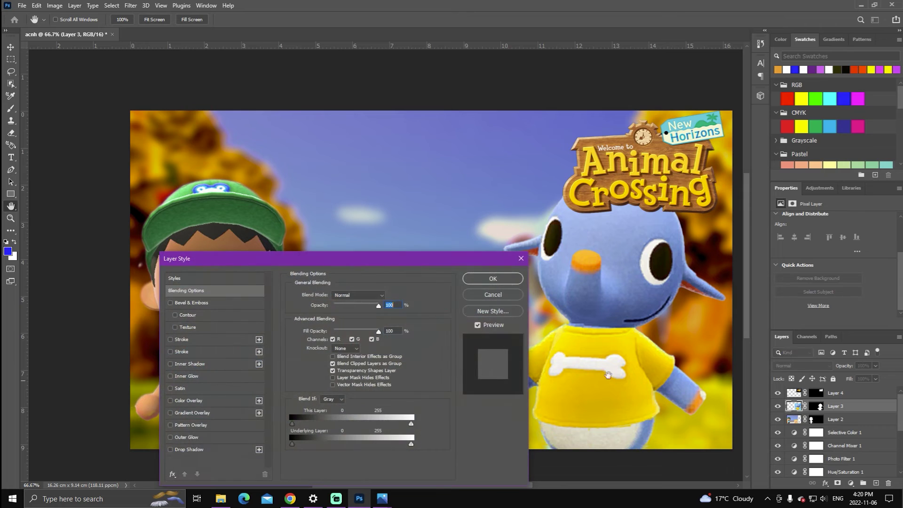
Try the Bevel & Emboss effect on Dizzy's layer and switch it off again
{"action": "left_click", "coordinate": [170, 303]}
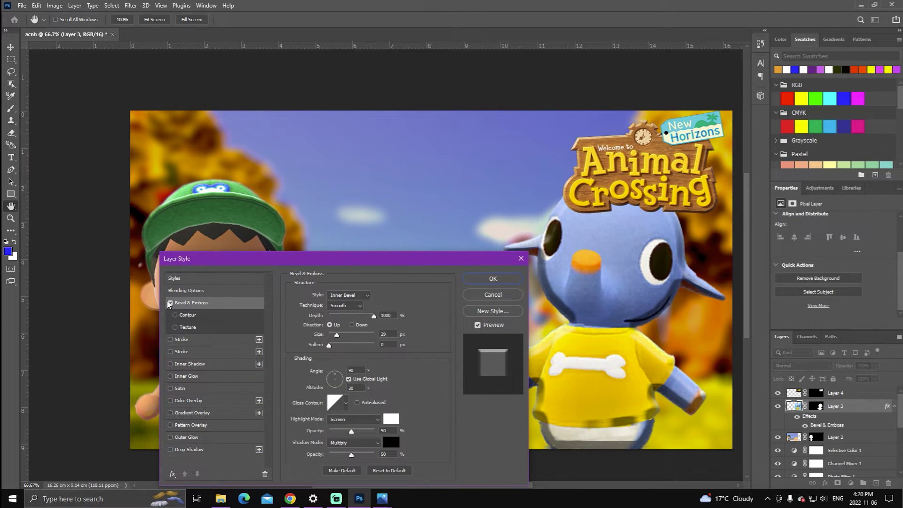
{"action": "left_click", "coordinate": [170, 303]}
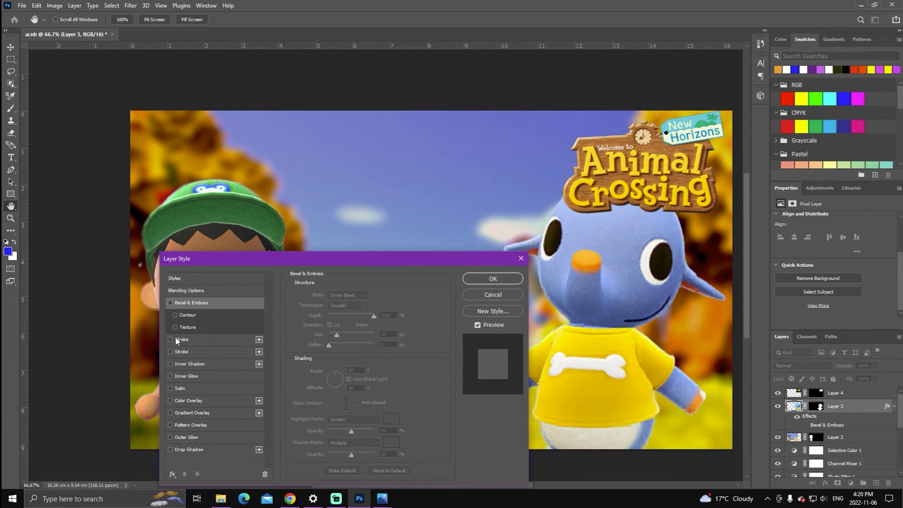
{"action": "left_click", "coordinate": [171, 303]}
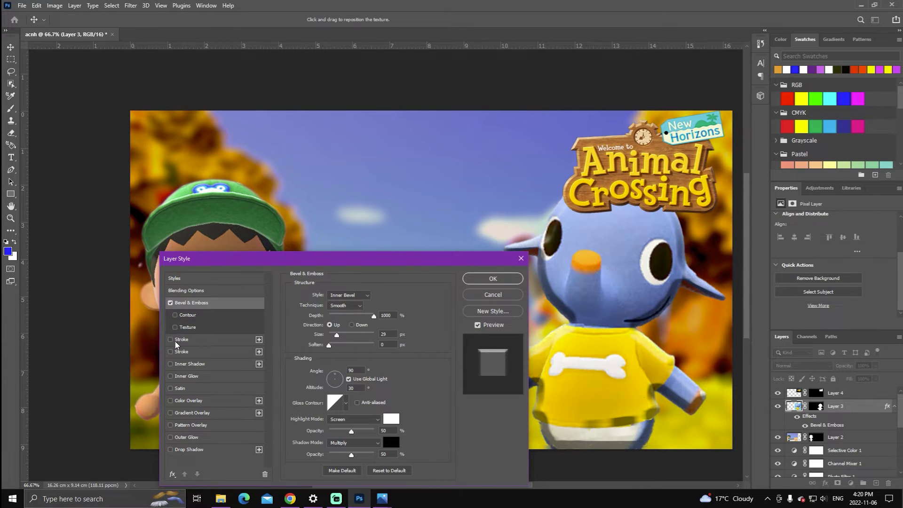
{"action": "left_click", "coordinate": [170, 303]}
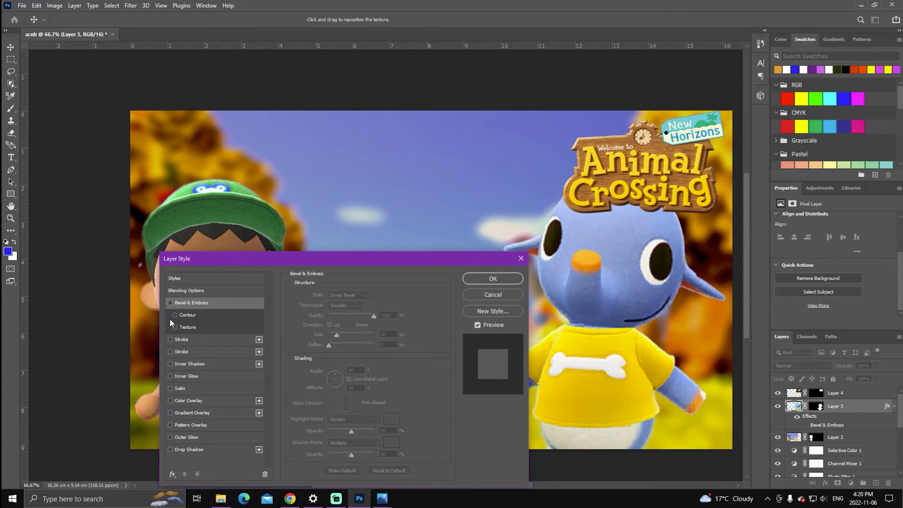
Add a Stroke effect to Dizzy's layer and set its color to white (ffffff)
{"action": "left_click", "coordinate": [170, 340]}
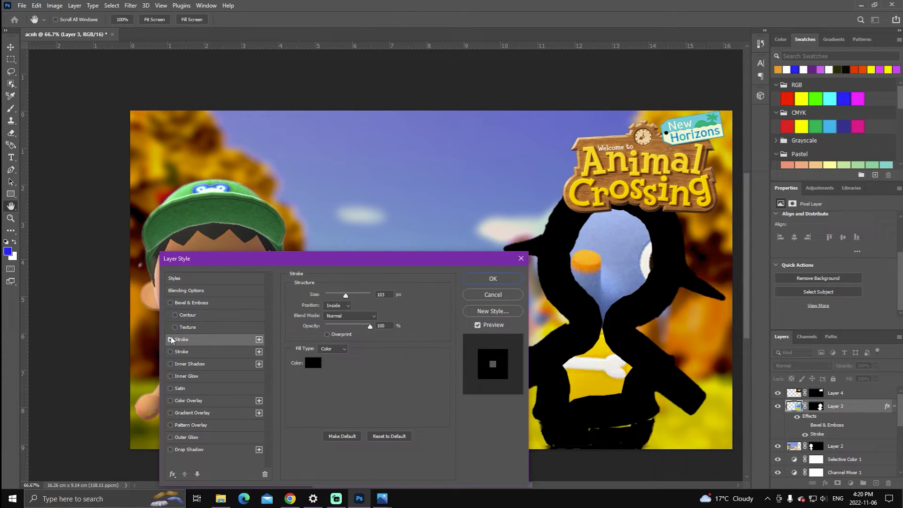
{"action": "left_click", "coordinate": [313, 362]}
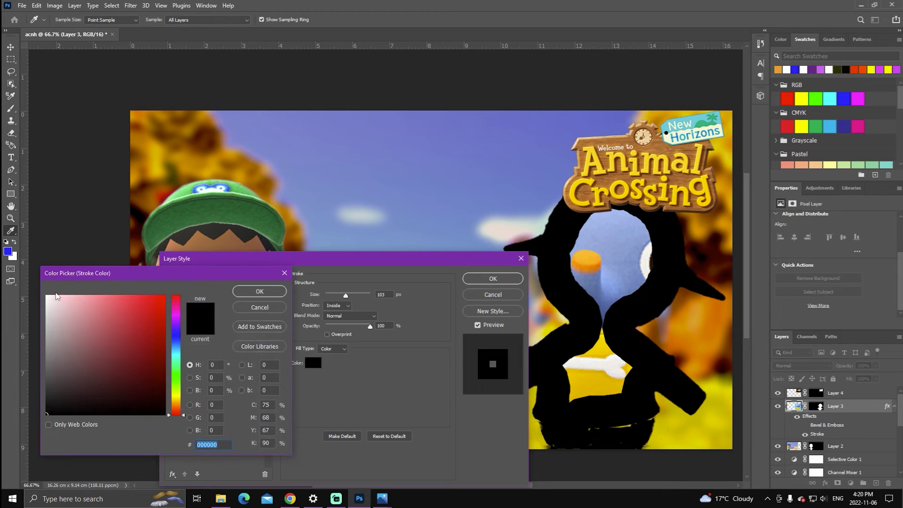
{"action": "left_click_drag", "start_coordinate": [50, 298], "coordinate": [41, 296]}
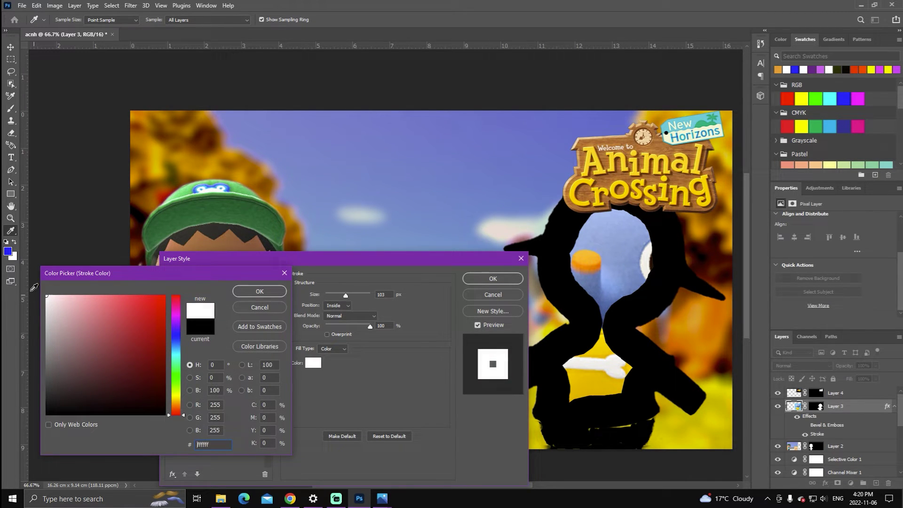
{"action": "left_click", "coordinate": [260, 292]}
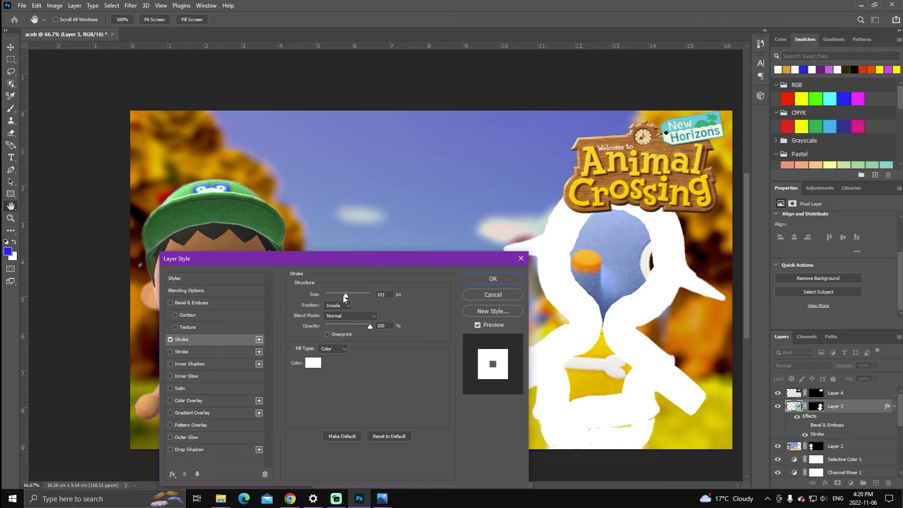
Set Dizzy's stroke position to Outside and its size to 10 px
{"action": "left_click_drag", "start_coordinate": [346, 297], "coordinate": [324, 296]}
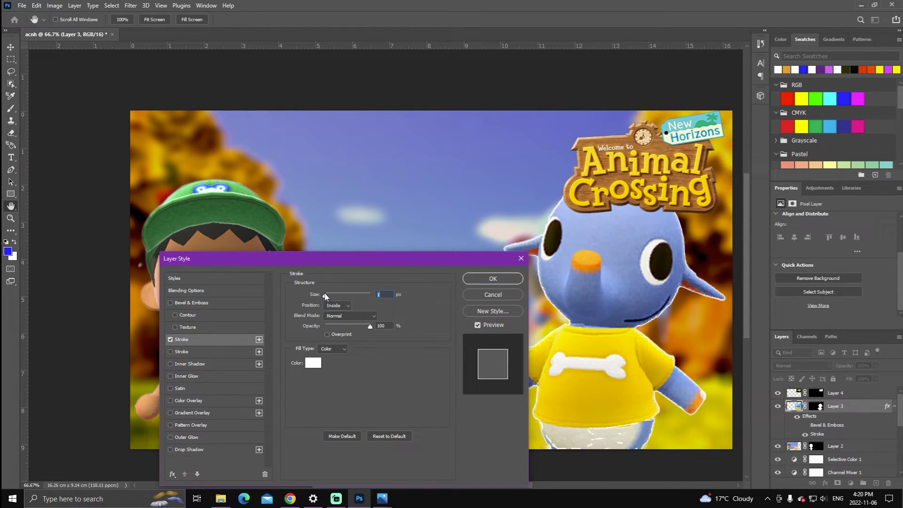
{"action": "left_click", "coordinate": [332, 307]}
{"action": "left_click", "coordinate": [333, 307]}
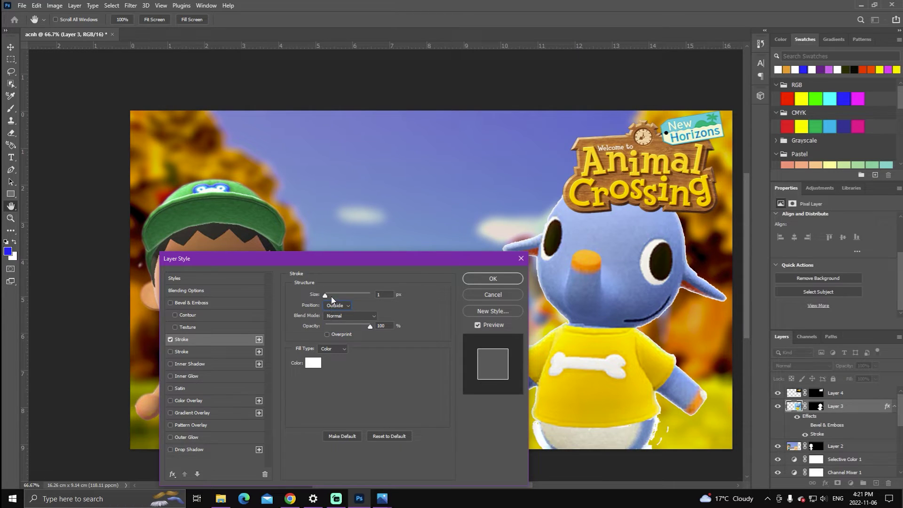
{"action": "left_click_drag", "start_coordinate": [325, 295], "coordinate": [331, 297]}
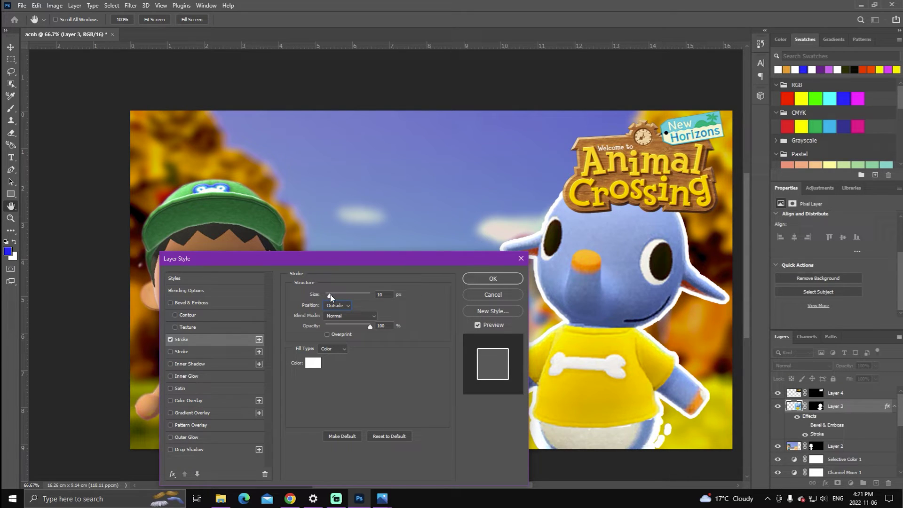
Apply the 10 px white outside stroke to Dizzy's layer
{"action": "left_click_drag", "start_coordinate": [331, 297], "coordinate": [331, 297]}
{"action": "left_click", "coordinate": [493, 279]}
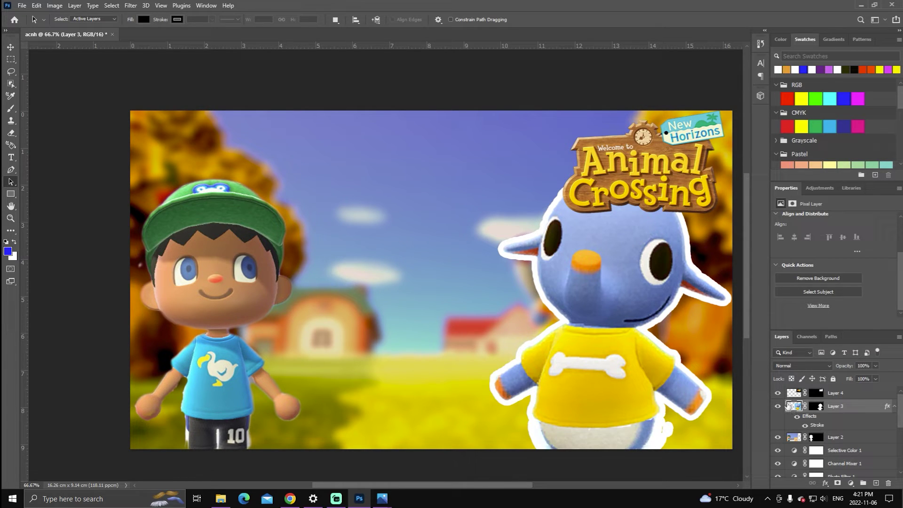
{"action": "double_click", "coordinate": [795, 407]}
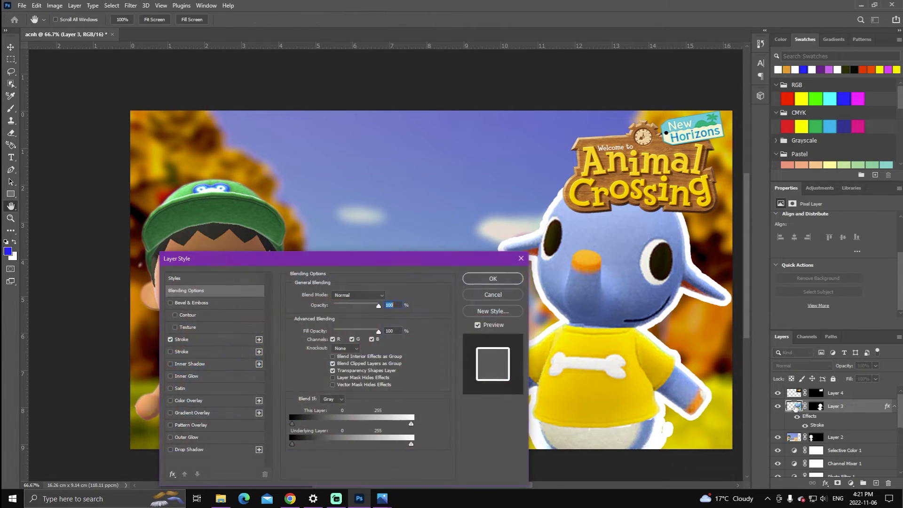
{"action": "left_click", "coordinate": [493, 295]}
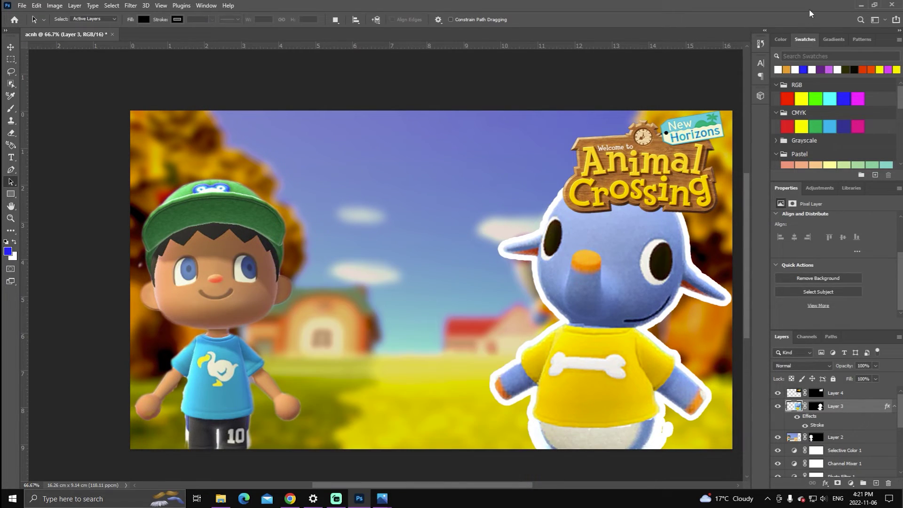
Search the commands for "layer" and rasterize the layer style of Dizzy's Layer 3
{"action": "left_click", "coordinate": [862, 20]}
{"action": "type", "text": "l"}
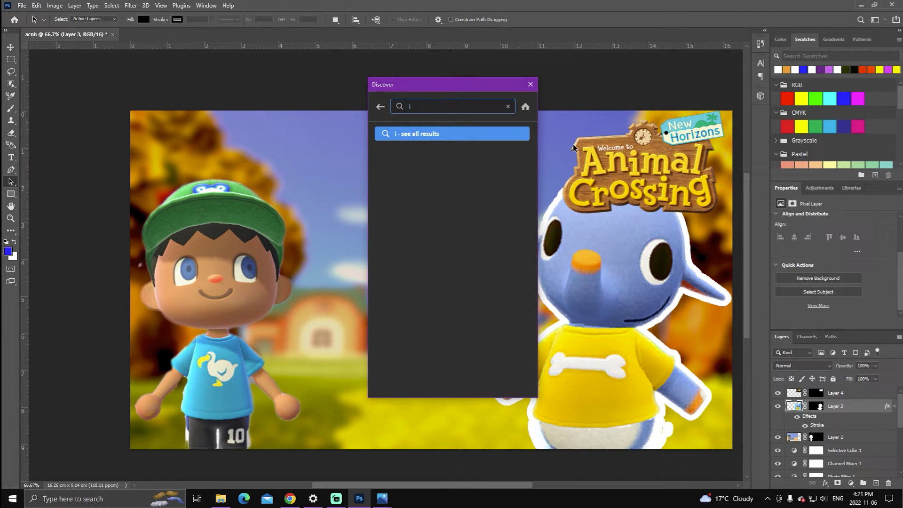
{"action": "type", "text": "ayer"}
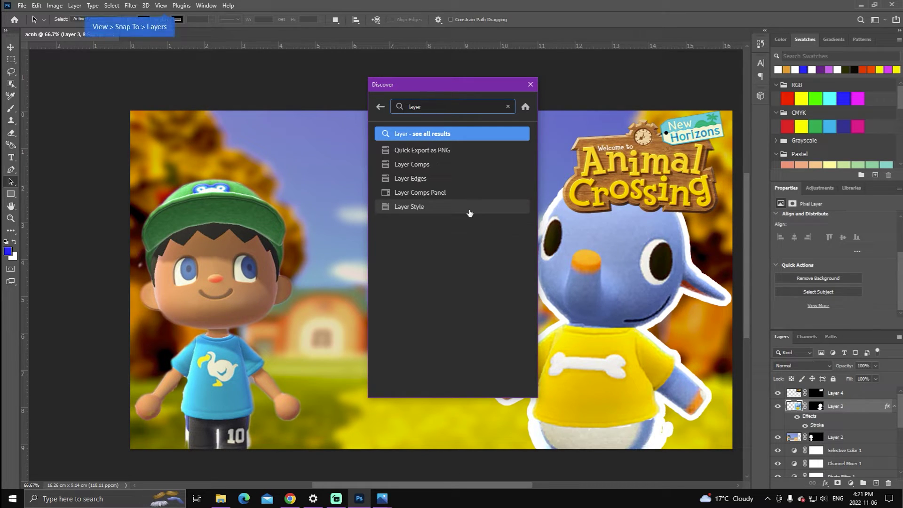
{"action": "left_click", "coordinate": [469, 210]}
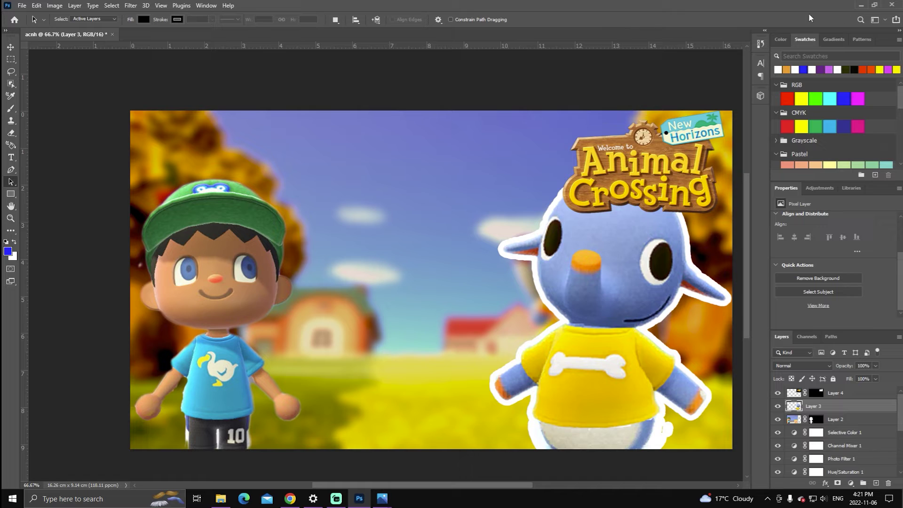
{"action": "left_click", "coordinate": [861, 20]}
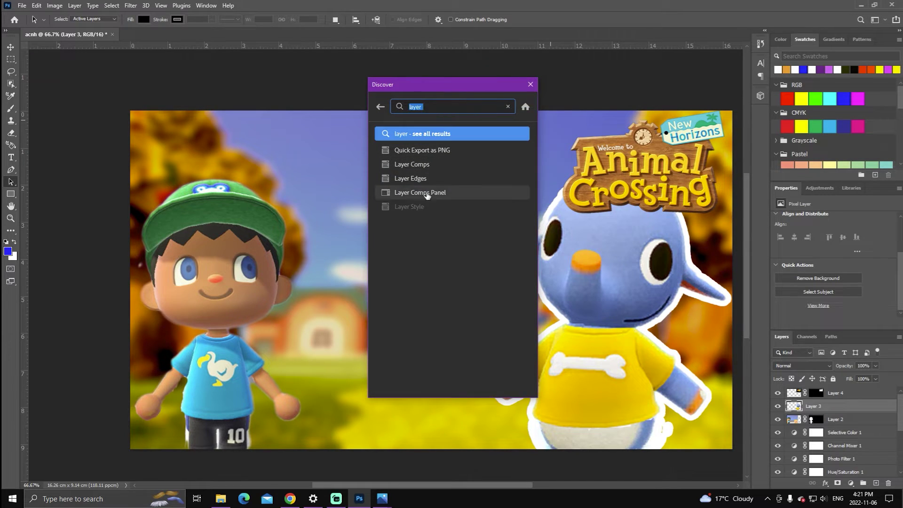
{"action": "left_click", "coordinate": [462, 109]}
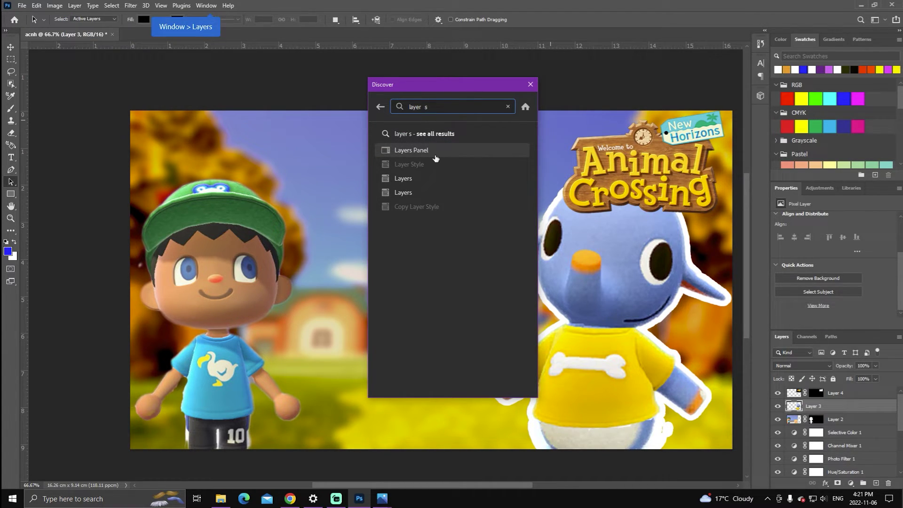
{"action": "left_click", "coordinate": [437, 159]}
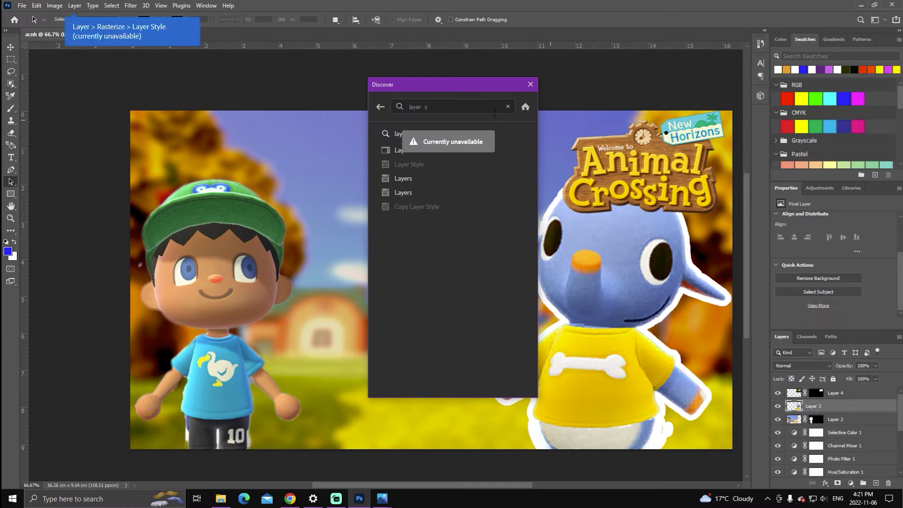
{"action": "left_click", "coordinate": [527, 89]}
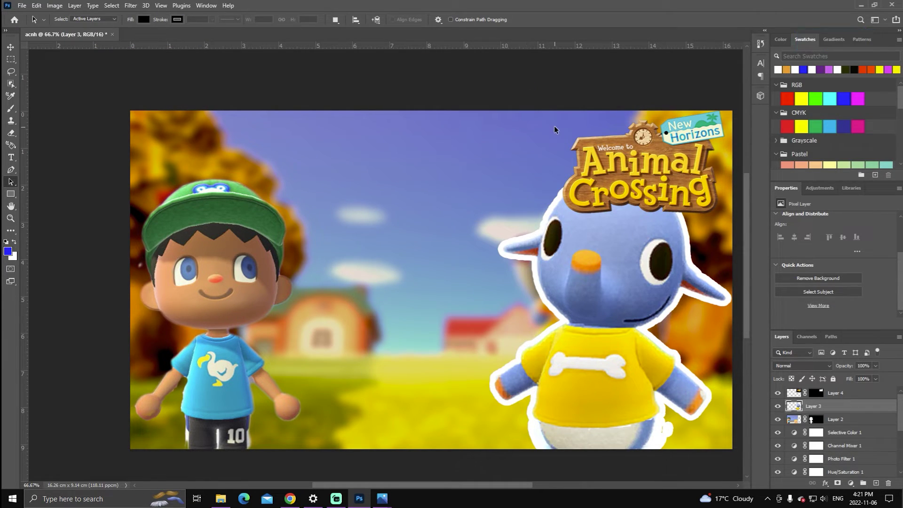
{"action": "left_click", "coordinate": [75, 5]}
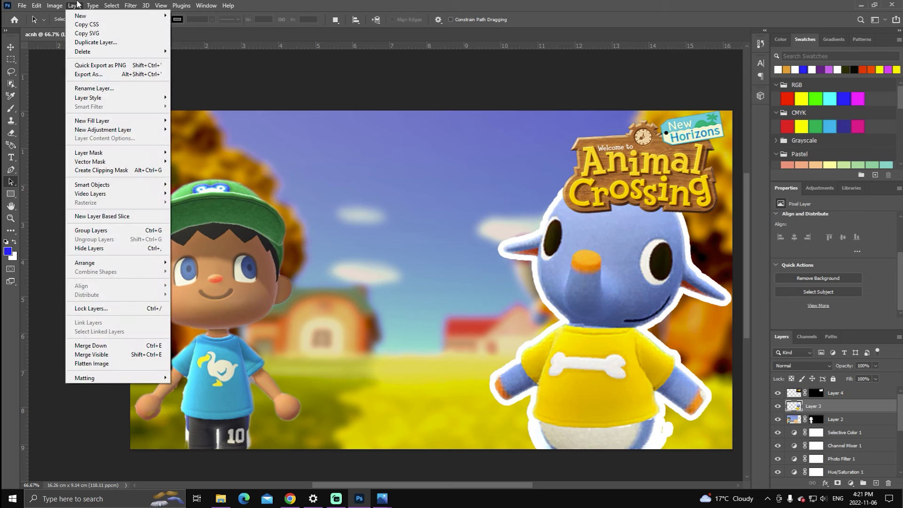
{"action": "left_click", "coordinate": [420, 5]}
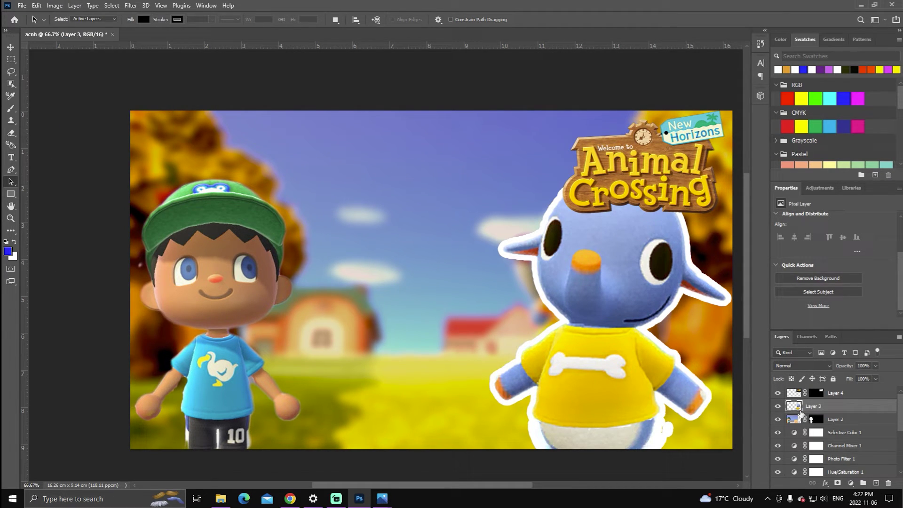
{"action": "double_click", "coordinate": [797, 407]}
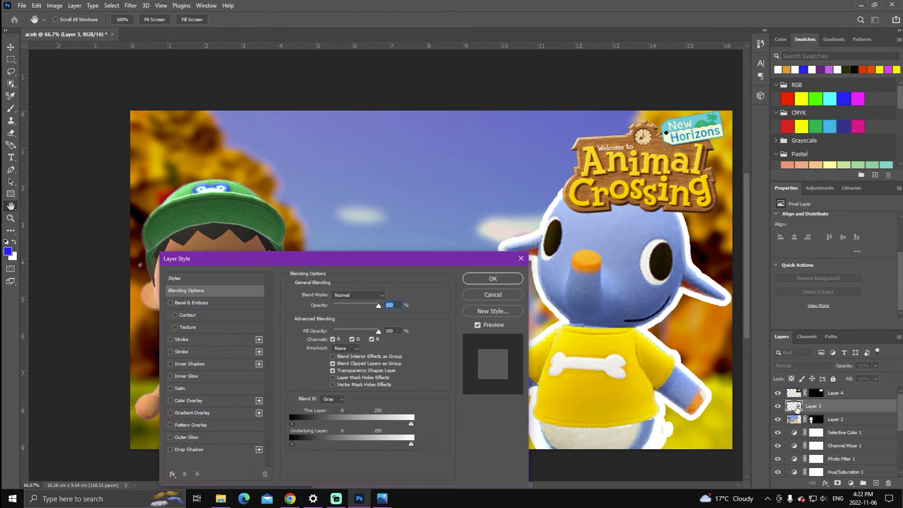
{"action": "left_click", "coordinate": [503, 296]}
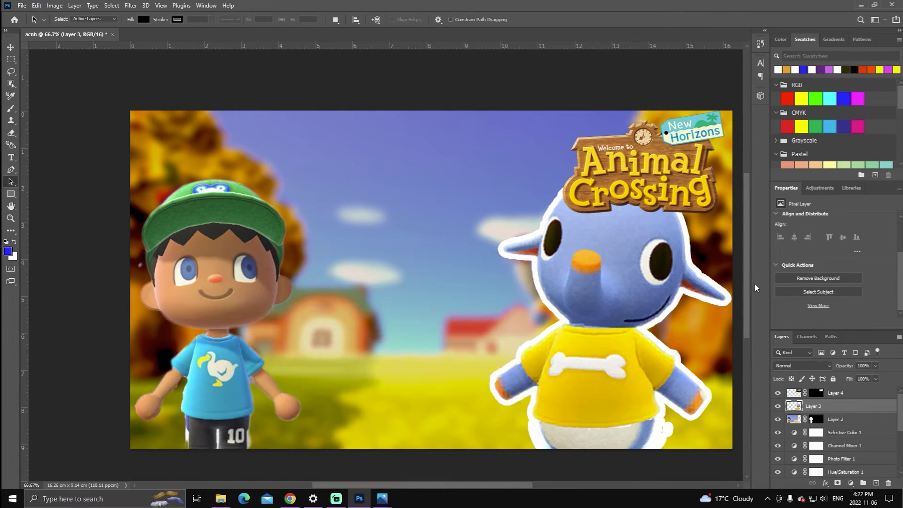
Add a new white Stroke effect to the rasterized Layer 3 and set its size to 8 px
{"action": "mouse_move", "coordinate": [754, 283]}
{"action": "left_mouse_down"}
{"action": "mouse_move", "coordinate": [710, 283]}
{"action": "mouse_move", "coordinate": [742, 283]}
{"action": "left_mouse_up"}
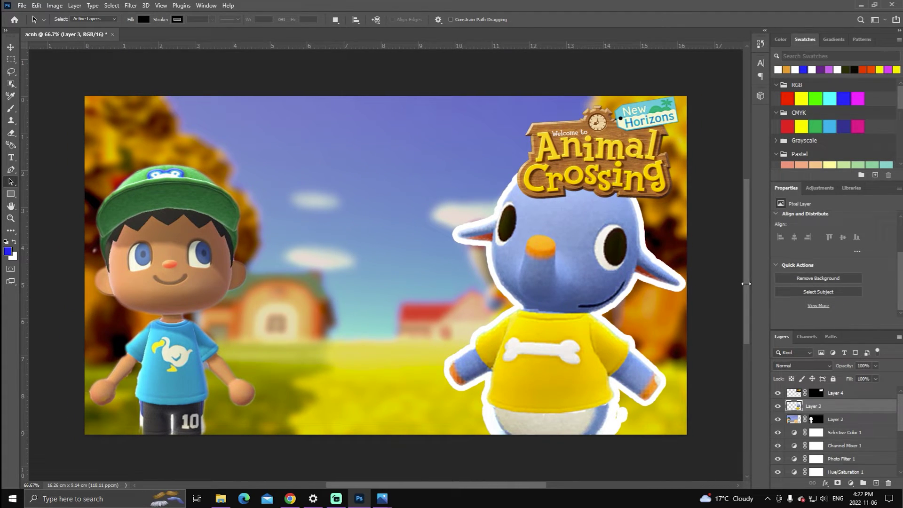
{"action": "left_click_drag", "start_coordinate": [445, 487], "coordinate": [439, 487]}
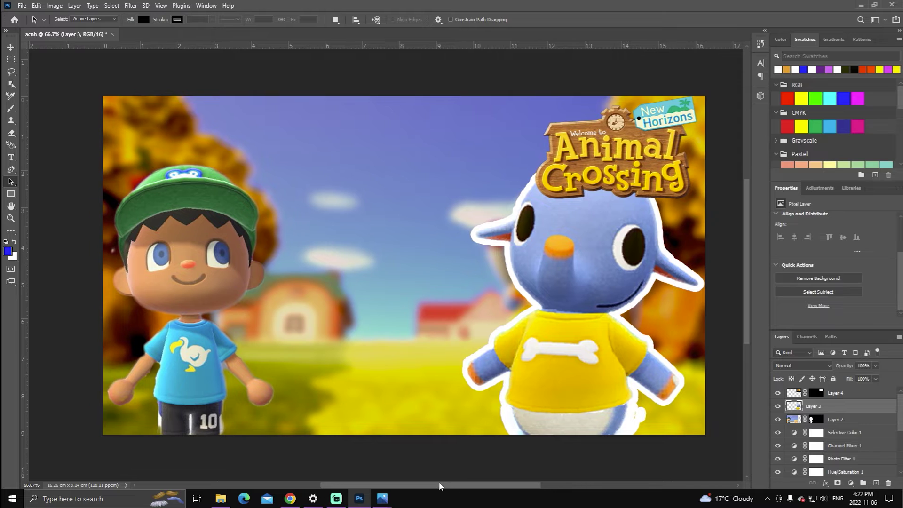
{"action": "double_click", "coordinate": [795, 406]}
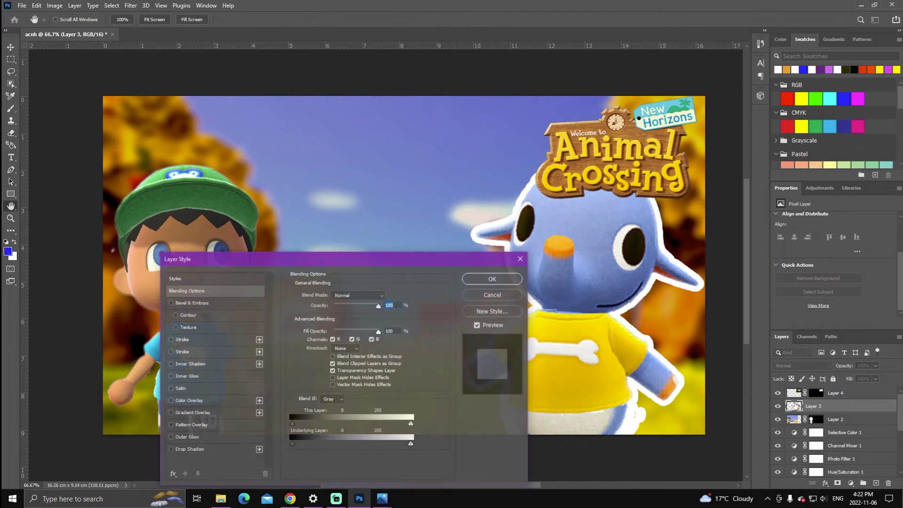
{"action": "left_click", "coordinate": [177, 341]}
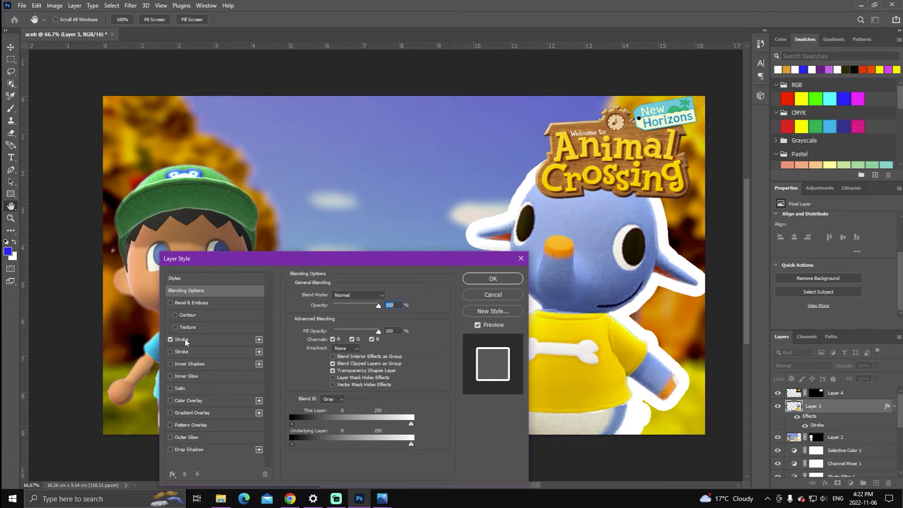
{"action": "left_click", "coordinate": [186, 340]}
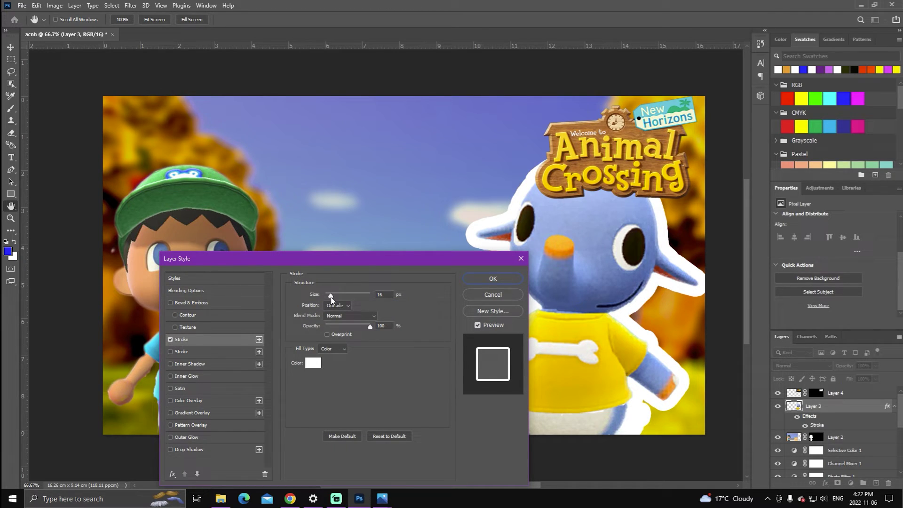
{"action": "left_click_drag", "start_coordinate": [331, 295], "coordinate": [329, 295]}
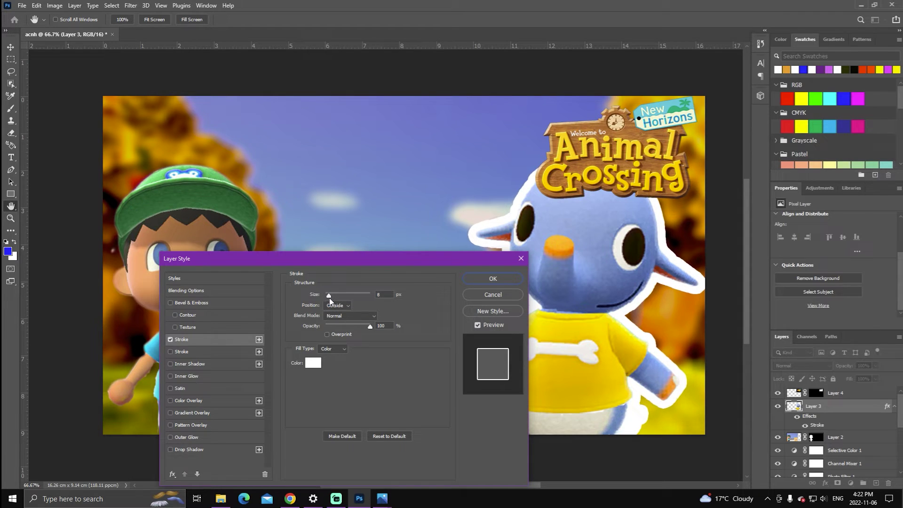
Try a second Stroke and an Inner Shadow on Dizzy's layer, switching each off again
{"action": "left_click", "coordinate": [213, 353]}
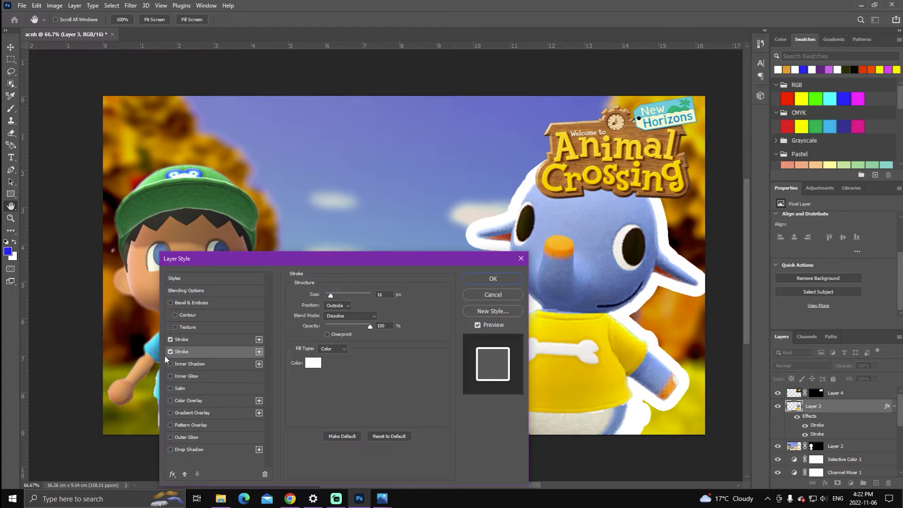
{"action": "left_click", "coordinate": [169, 353]}
{"action": "left_click", "coordinate": [170, 364]}
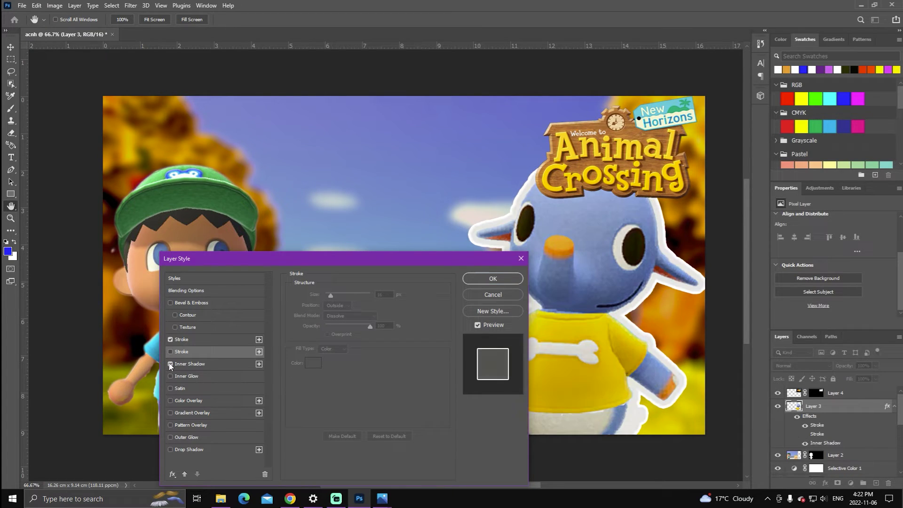
{"action": "left_click", "coordinate": [182, 365]}
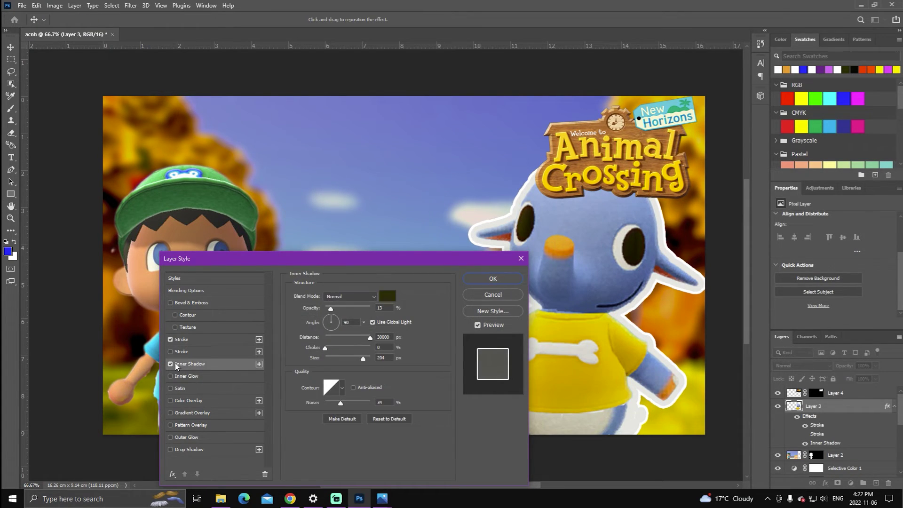
{"action": "mouse_move", "coordinate": [330, 314]}
{"action": "left_mouse_down"}
{"action": "mouse_move", "coordinate": [341, 314]}
{"action": "mouse_move", "coordinate": [324, 314]}
{"action": "left_mouse_up"}
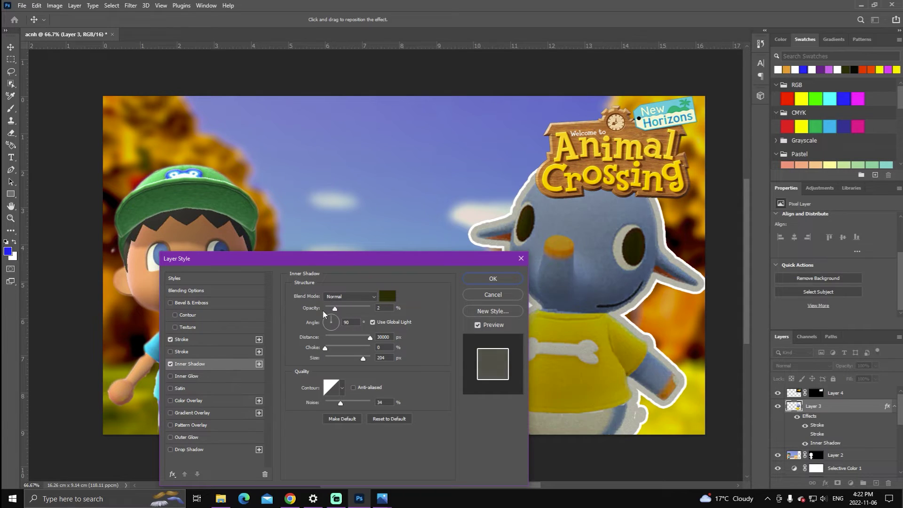
{"action": "left_click", "coordinate": [170, 365]}
Try the Inner Glow, Color Overlay and Gradient Overlay effects on Dizzy's layer one by one, switching each off again
{"action": "left_click", "coordinate": [170, 377]}
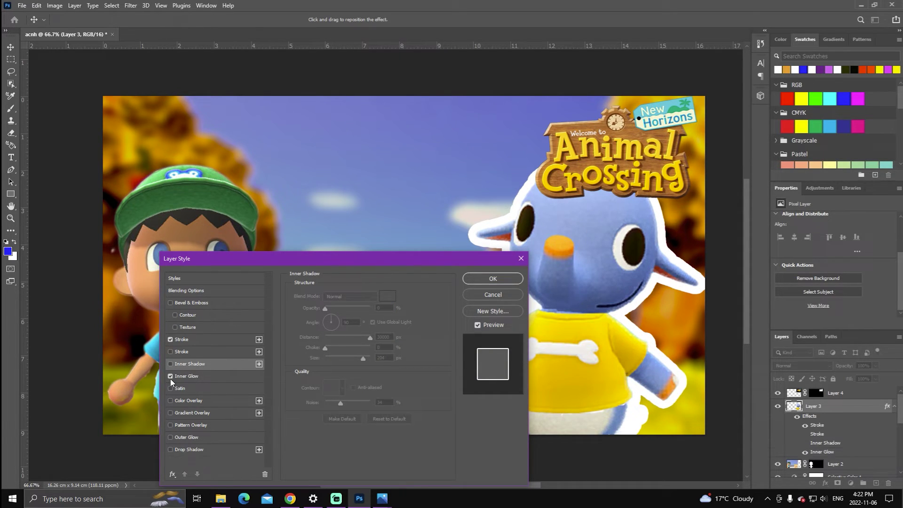
{"action": "left_click", "coordinate": [199, 377]}
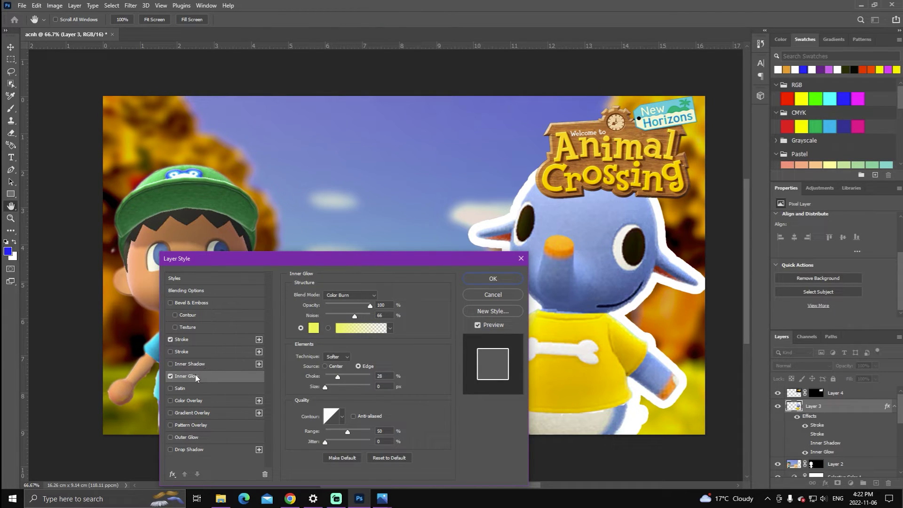
{"action": "left_click", "coordinate": [170, 377]}
{"action": "left_click", "coordinate": [180, 401]}
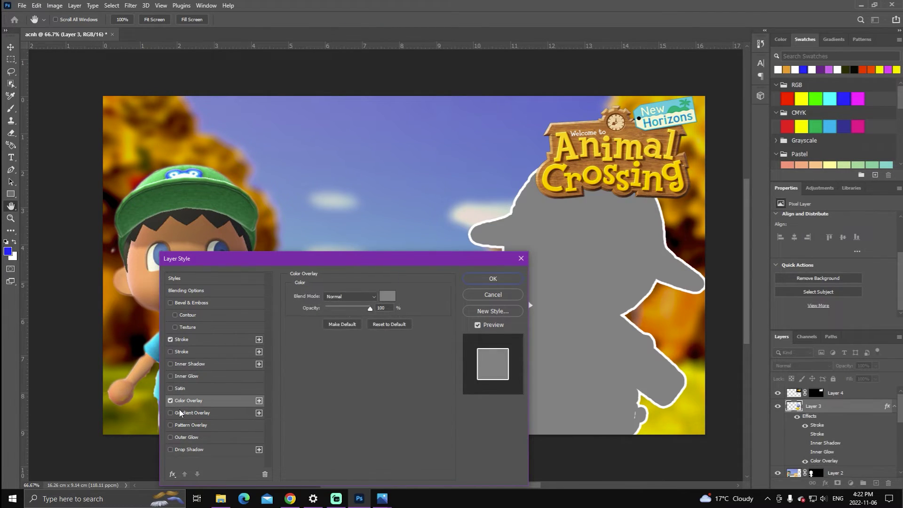
{"action": "left_click", "coordinate": [170, 401]}
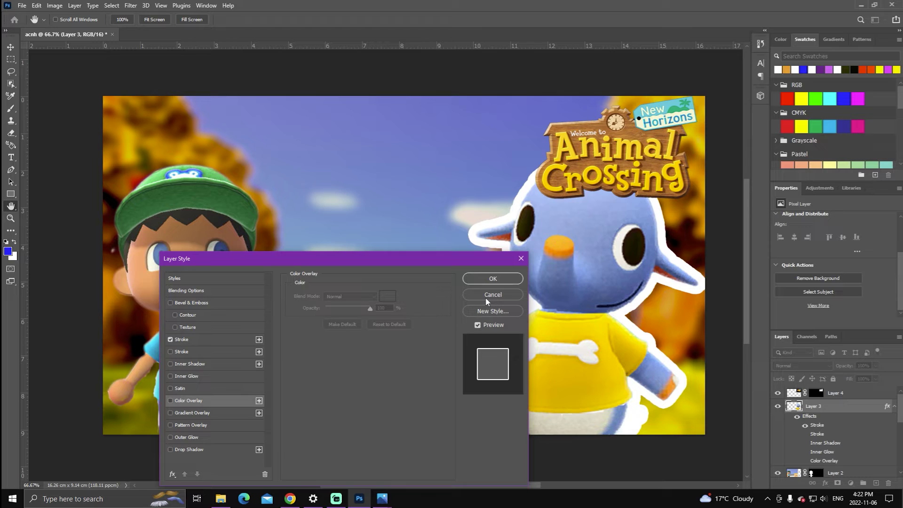
{"action": "left_click", "coordinate": [207, 414]}
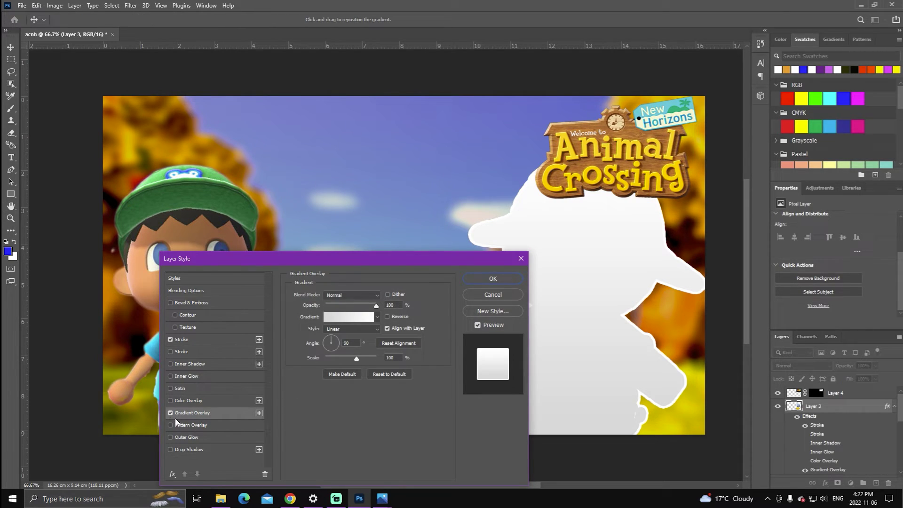
{"action": "left_click", "coordinate": [170, 413]}
Add a Drop Shadow effect to Dizzy's layer and set its opacity to 100%
{"action": "left_click", "coordinate": [171, 450]}
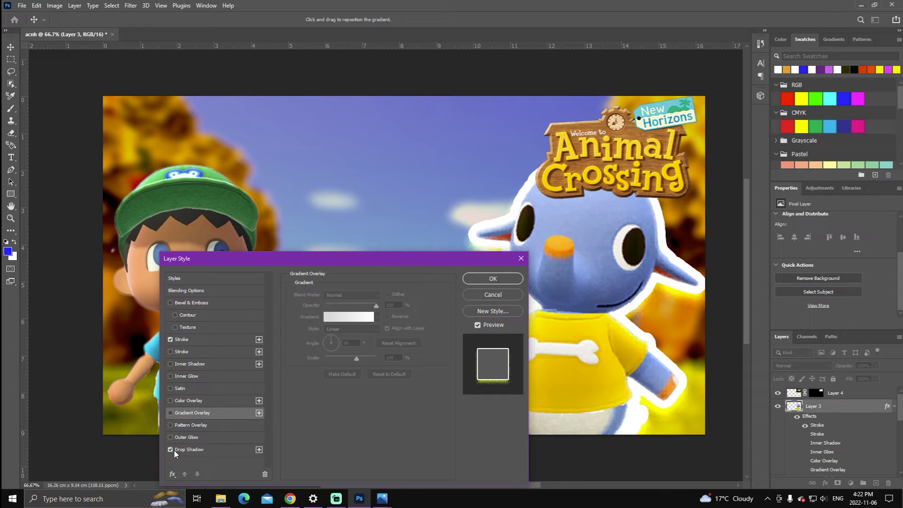
{"action": "left_click", "coordinate": [191, 450]}
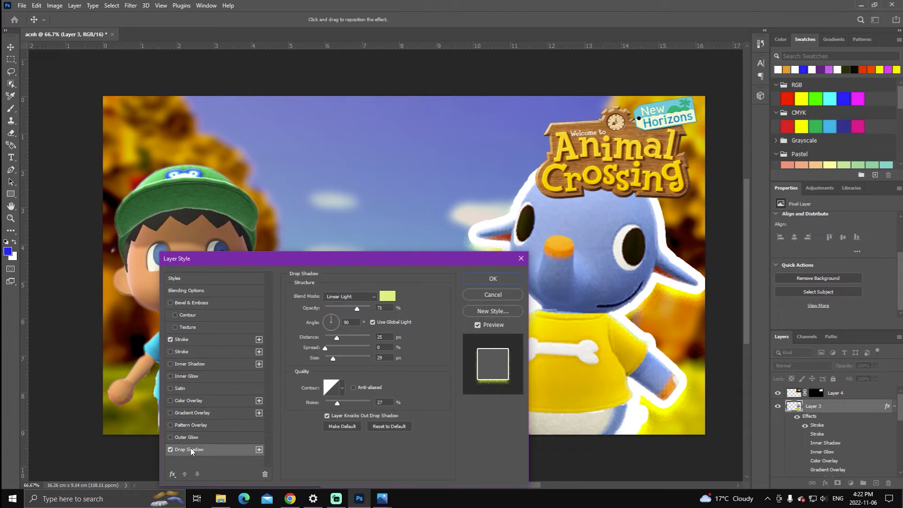
{"action": "left_click_drag", "start_coordinate": [360, 310], "coordinate": [373, 313]}
{"action": "left_click_drag", "start_coordinate": [359, 262], "coordinate": [368, 210]}
Set the color of Dizzy's drop shadow to bright yellow (fbe000)
{"action": "left_click", "coordinate": [397, 241]}
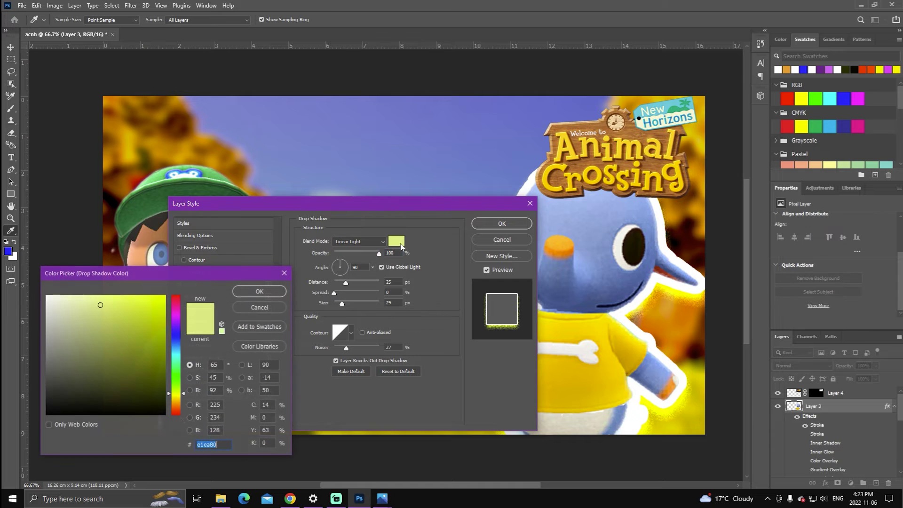
{"action": "left_click", "coordinate": [173, 396]}
{"action": "left_click_drag", "start_coordinate": [158, 301], "coordinate": [175, 297]}
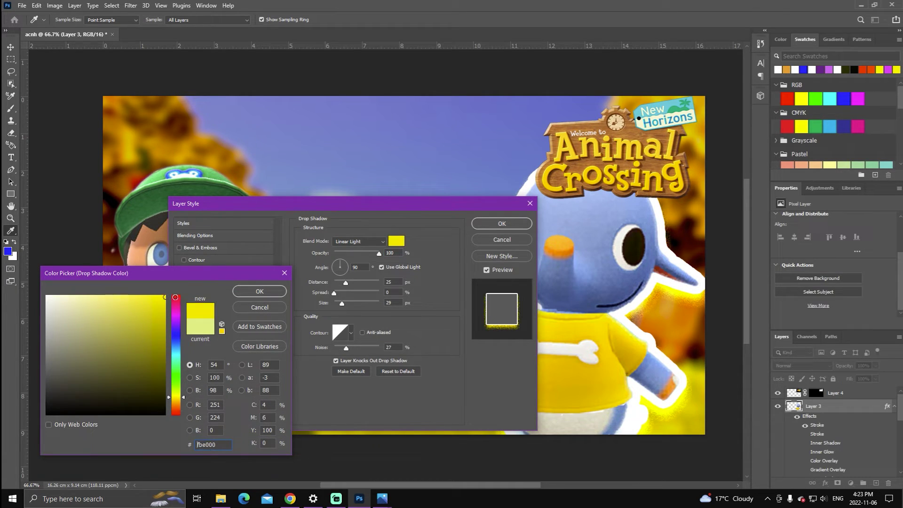
{"action": "left_click", "coordinate": [273, 291]}
Add an Outer Glow effect to Dizzy's layer, raise its opacity and noise to 100%, and apply the layer style
{"action": "left_click_drag", "start_coordinate": [350, 212], "coordinate": [328, 201]}
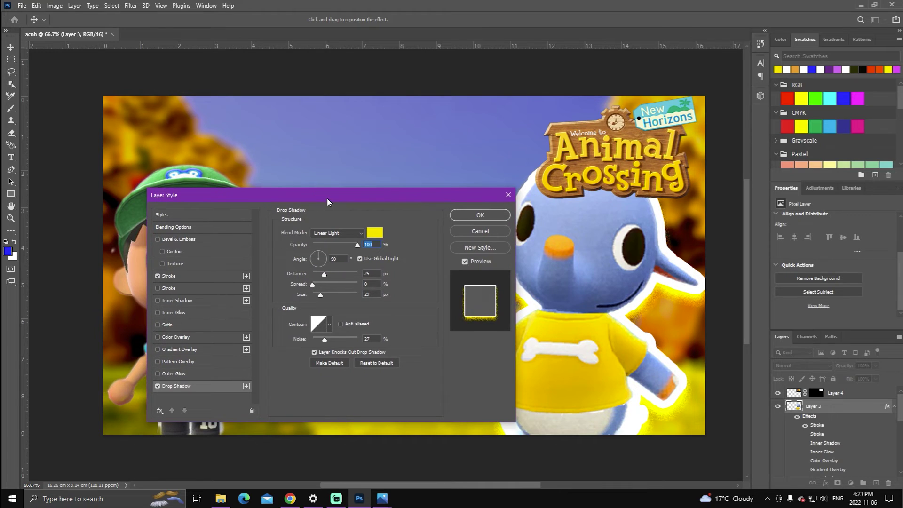
{"action": "left_click", "coordinate": [158, 374]}
{"action": "left_click", "coordinate": [179, 373]}
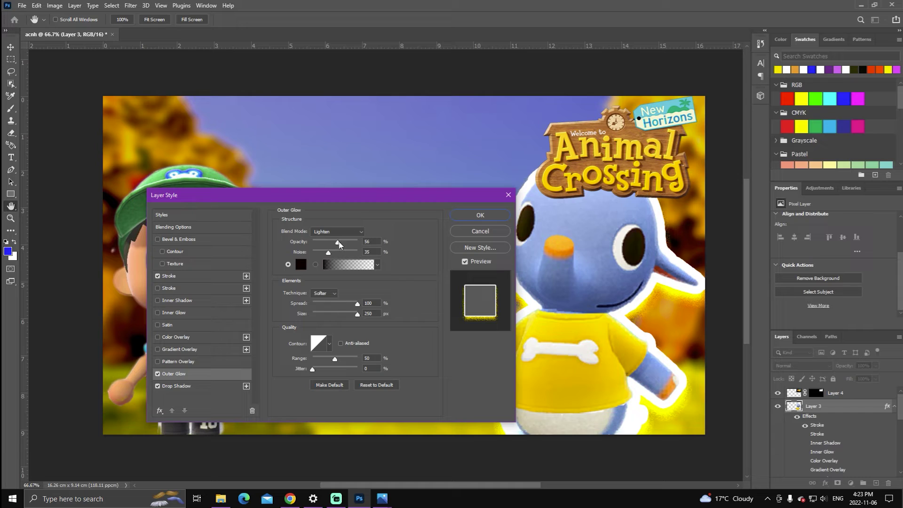
{"action": "left_click_drag", "start_coordinate": [339, 244], "coordinate": [376, 255]}
{"action": "left_click", "coordinate": [464, 217]}
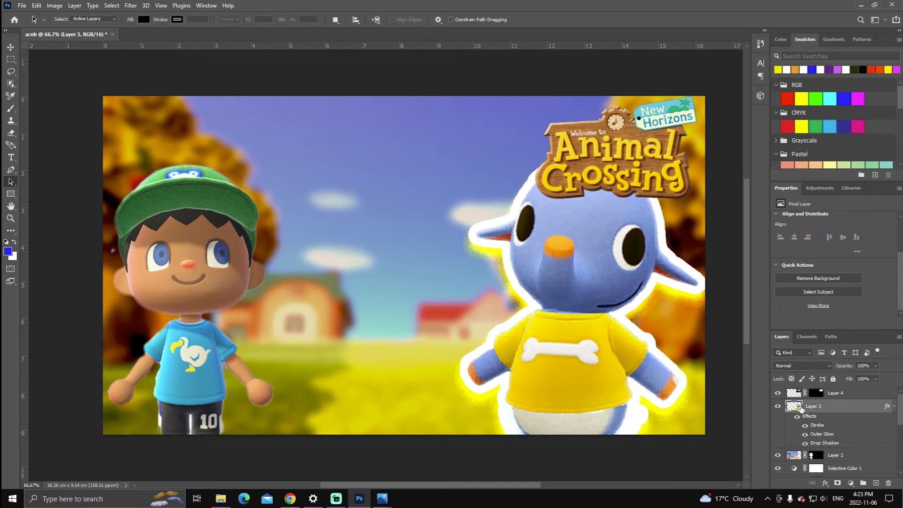
Add a Bevel & Emboss effect to the villager's layer
{"action": "left_click", "coordinate": [794, 457]}
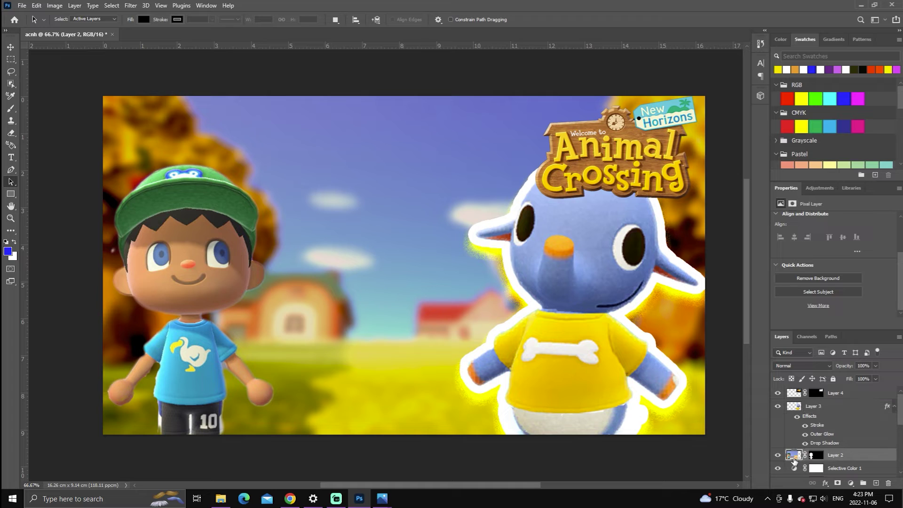
{"action": "double_click", "coordinate": [794, 456]}
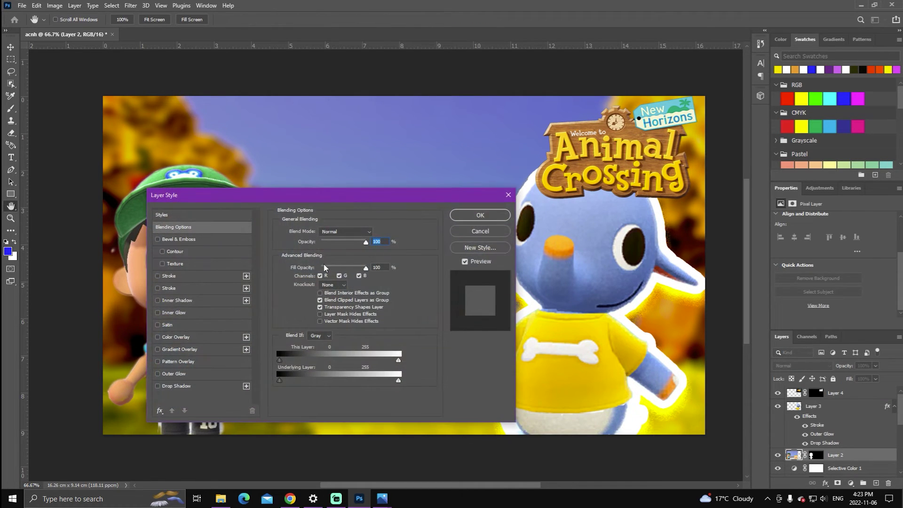
{"action": "left_click", "coordinate": [480, 231]}
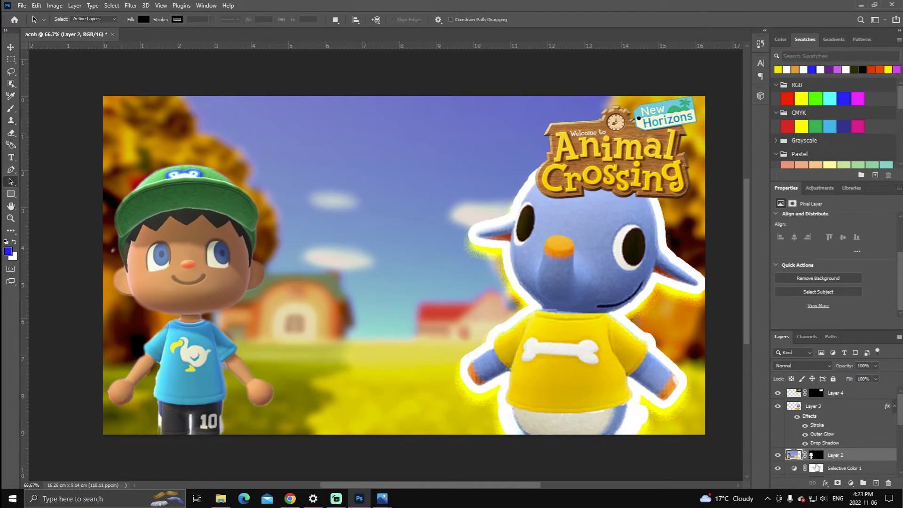
{"action": "double_click", "coordinate": [794, 455]}
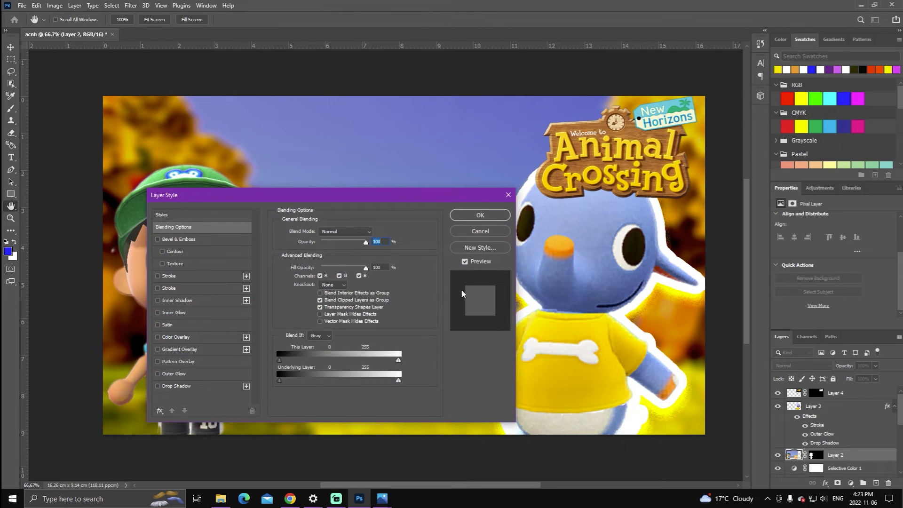
{"action": "left_click", "coordinate": [158, 239]}
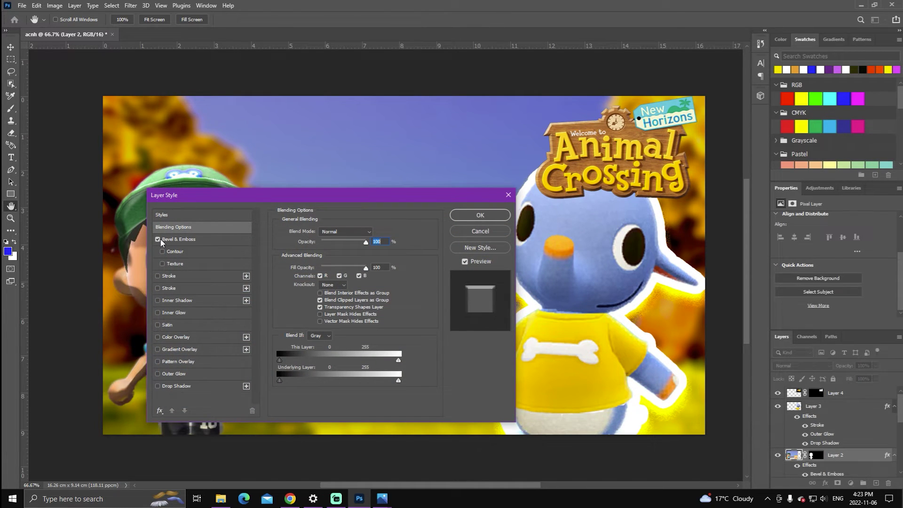
{"action": "left_click", "coordinate": [158, 239]}
{"action": "left_click", "coordinate": [157, 241]}
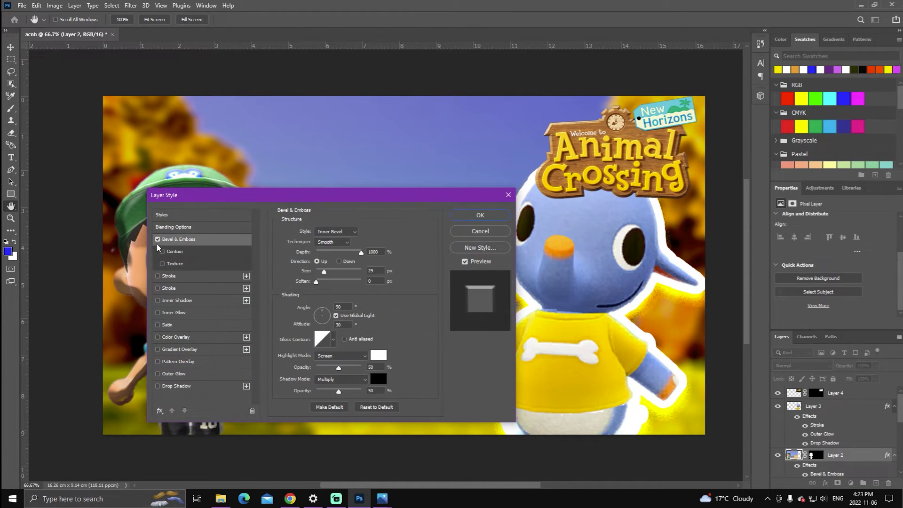
Try the Outer Bevel and Emboss styles on the villager's bevel and settle on Pillow Emboss
{"action": "mouse_move", "coordinate": [240, 196]}
{"action": "left_mouse_down"}
{"action": "mouse_move", "coordinate": [252, 201]}
{"action": "mouse_move", "coordinate": [475, 135]}
{"action": "mouse_move", "coordinate": [283, 106]}
{"action": "mouse_move", "coordinate": [122, 108]}
{"action": "mouse_move", "coordinate": [269, 242]}
{"action": "left_mouse_up"}
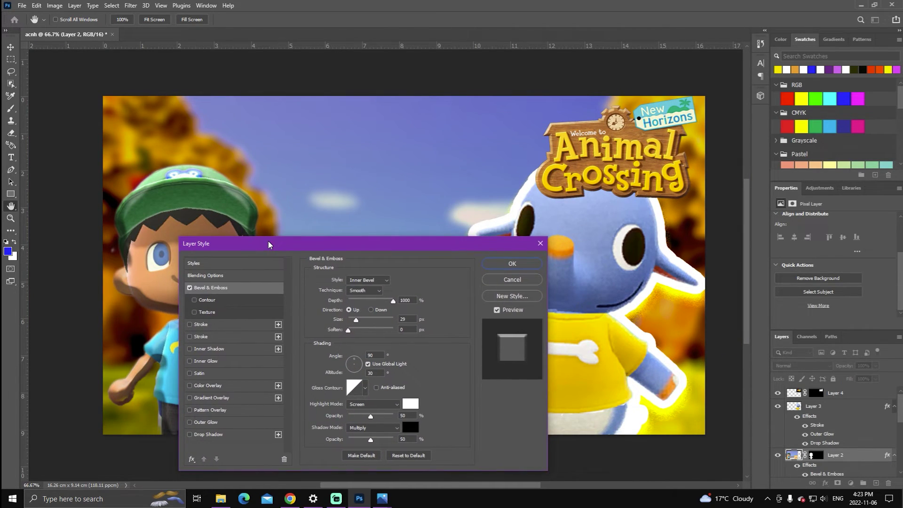
{"action": "left_click", "coordinate": [360, 281]}
{"action": "left_click", "coordinate": [362, 283]}
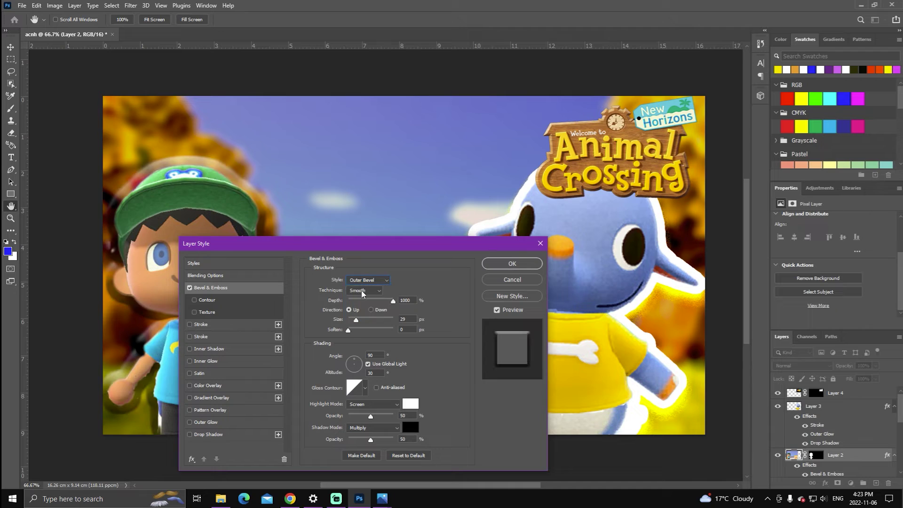
{"action": "left_click", "coordinate": [361, 281]}
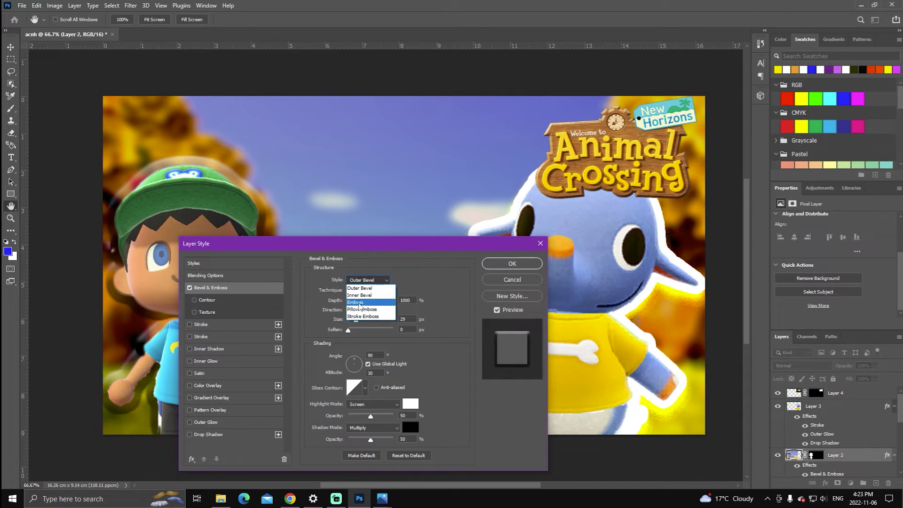
{"action": "left_click", "coordinate": [359, 308]}
{"action": "left_click", "coordinate": [361, 281]}
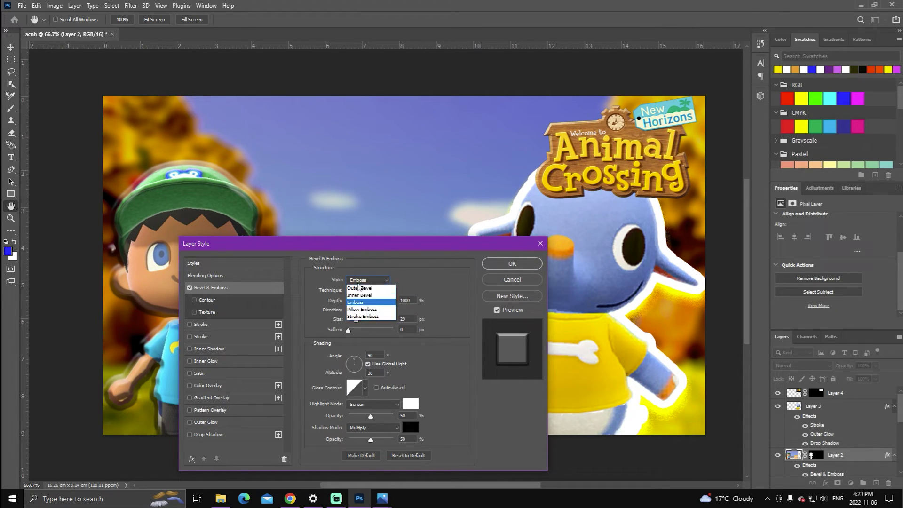
{"action": "left_click", "coordinate": [360, 311]}
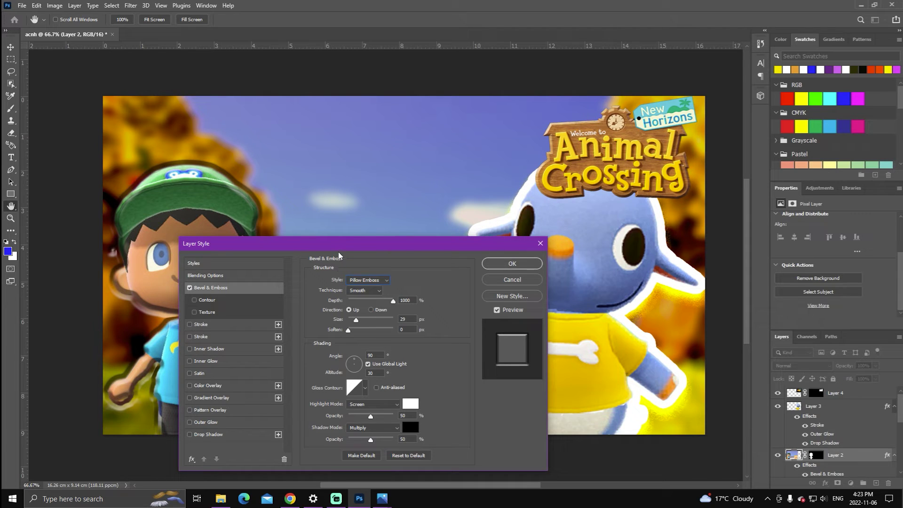
Reduce the depth of the villager's pillow emboss to 168%
{"action": "left_click_drag", "start_coordinate": [352, 249], "coordinate": [294, 219]}
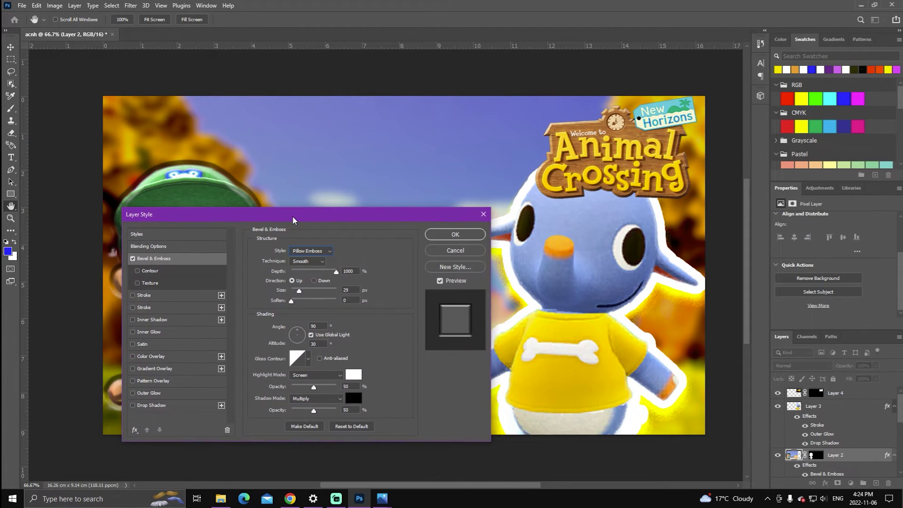
{"action": "left_click_drag", "start_coordinate": [336, 275], "coordinate": [307, 277]}
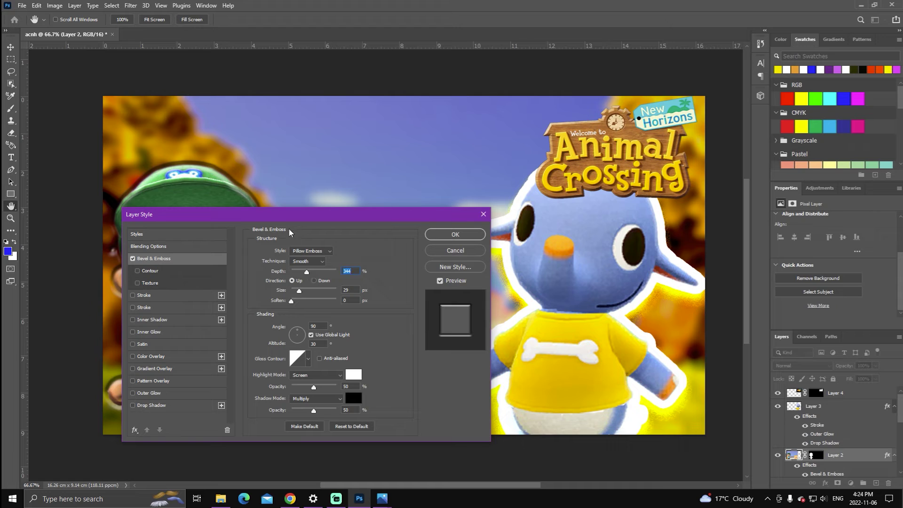
{"action": "left_click_drag", "start_coordinate": [289, 218], "coordinate": [387, 236]}
{"action": "left_click_drag", "start_coordinate": [407, 291], "coordinate": [399, 295]}
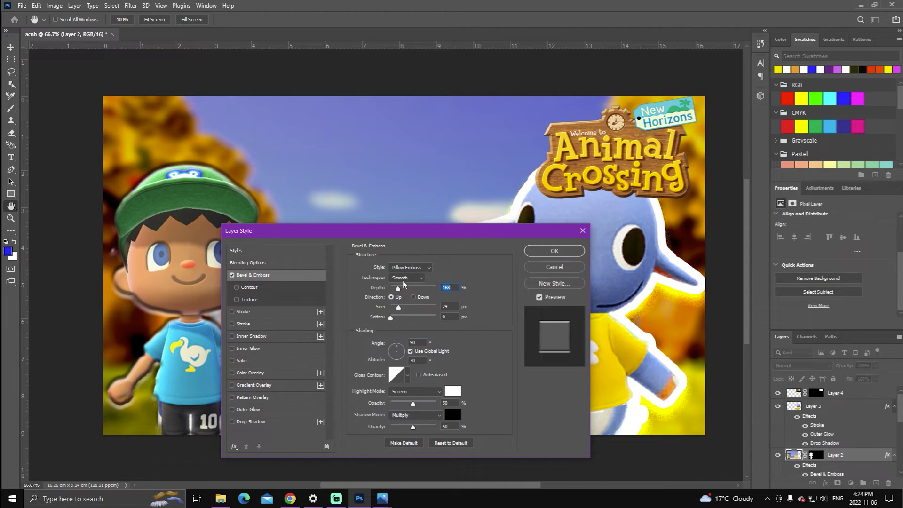
Try the Chisel Soft and Chisel Hard techniques on the villager's bevel and return it to Smooth
{"action": "left_click", "coordinate": [404, 277]}
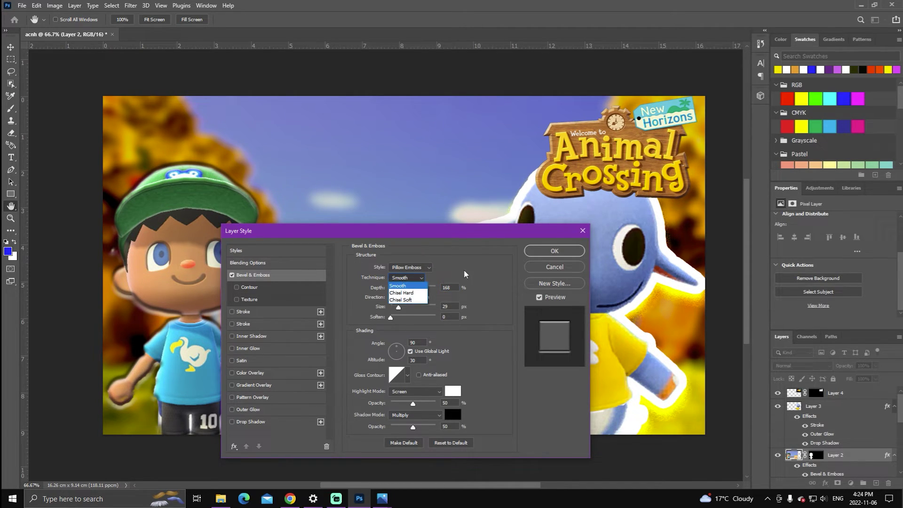
{"action": "left_click", "coordinate": [403, 300]}
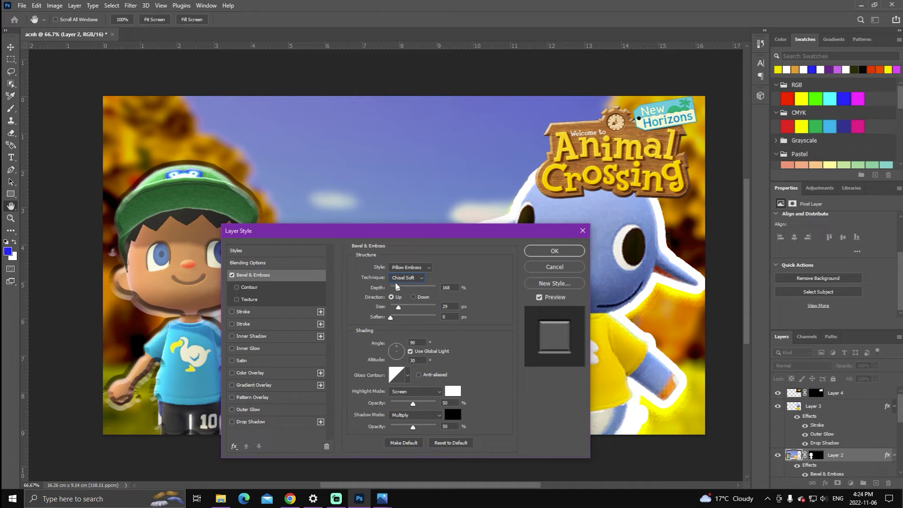
{"action": "left_click", "coordinate": [399, 278]}
{"action": "left_click", "coordinate": [402, 292]}
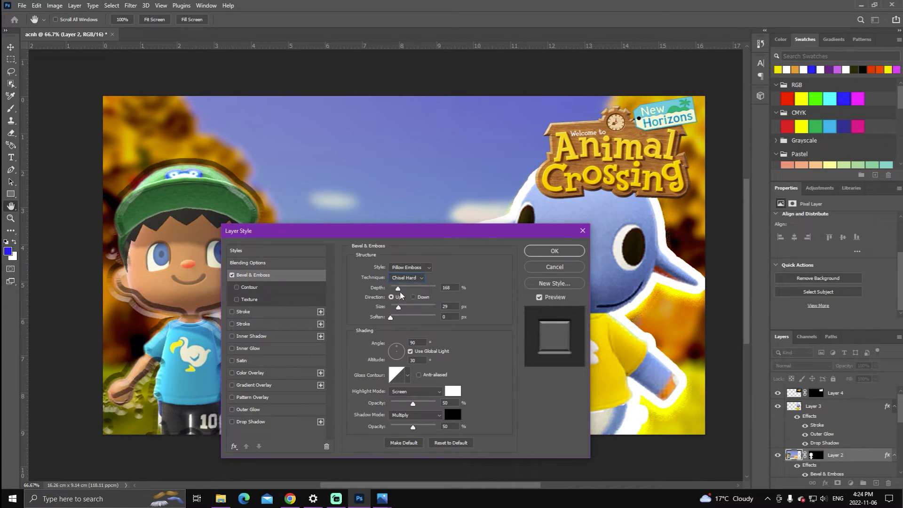
{"action": "left_click", "coordinate": [401, 278]}
{"action": "left_click", "coordinate": [402, 285]}
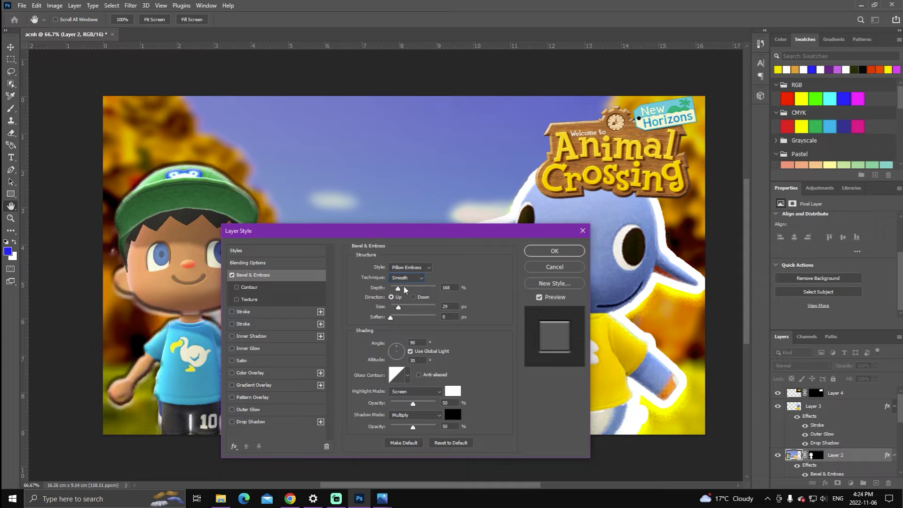
Add a white outside Stroke to the villager's layer and set its size to 9 px
{"action": "left_click", "coordinate": [232, 312]}
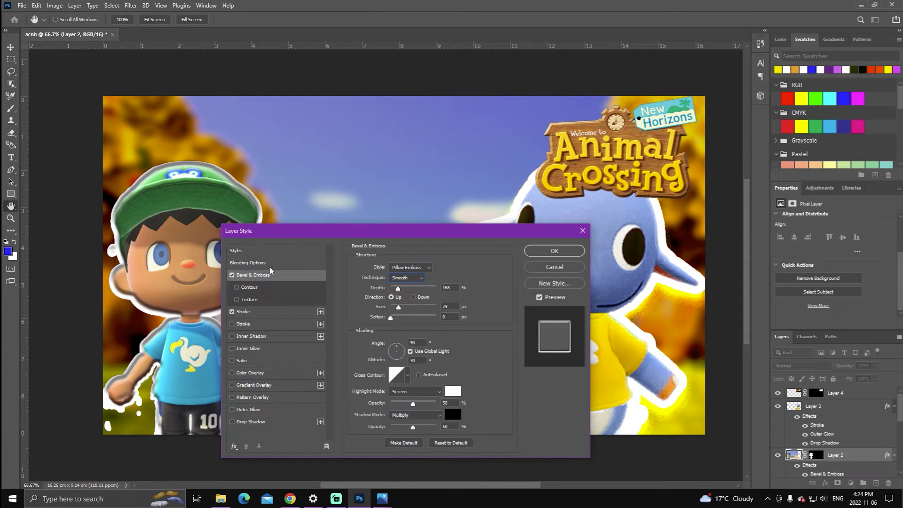
{"action": "left_click_drag", "start_coordinate": [309, 236], "coordinate": [288, 224]}
{"action": "left_click", "coordinate": [243, 298]}
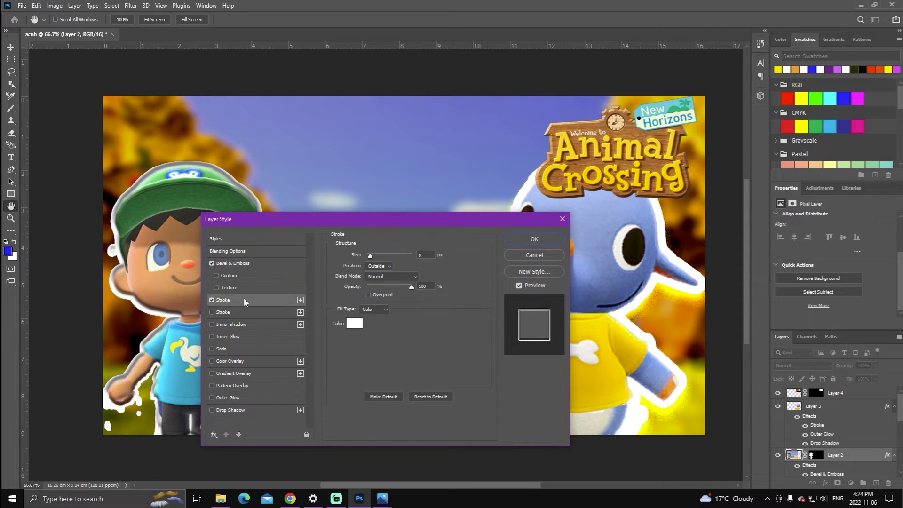
{"action": "left_click_drag", "start_coordinate": [374, 256], "coordinate": [372, 258]}
{"action": "mouse_move", "coordinate": [368, 221]}
{"action": "left_mouse_down"}
{"action": "mouse_move", "coordinate": [501, 130]}
{"action": "mouse_move", "coordinate": [373, 99]}
{"action": "mouse_move", "coordinate": [156, 139]}
{"action": "mouse_move", "coordinate": [205, 365]}
{"action": "mouse_move", "coordinate": [268, 307]}
{"action": "mouse_move", "coordinate": [384, 170]}
{"action": "mouse_move", "coordinate": [382, 182]}
{"action": "left_mouse_up"}
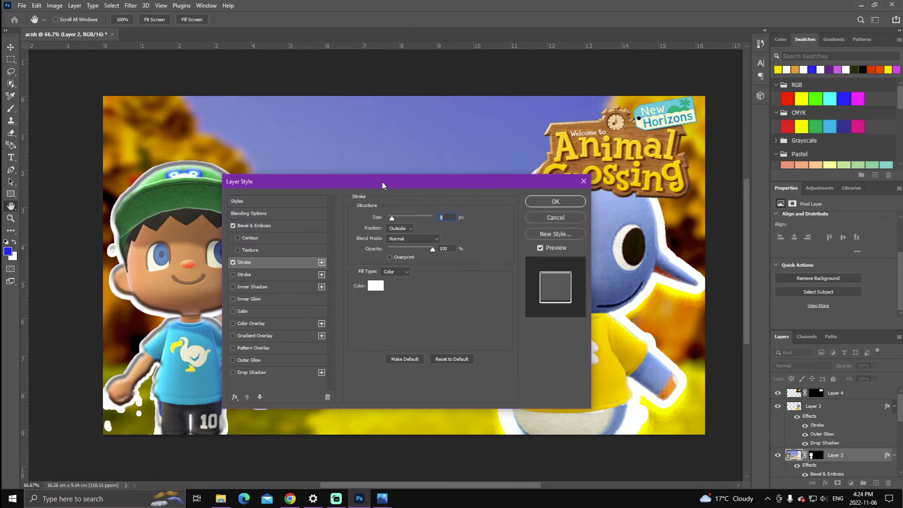
Compare the villager with the Bevel & Emboss effect switched off and on
{"action": "left_click", "coordinate": [230, 226]}
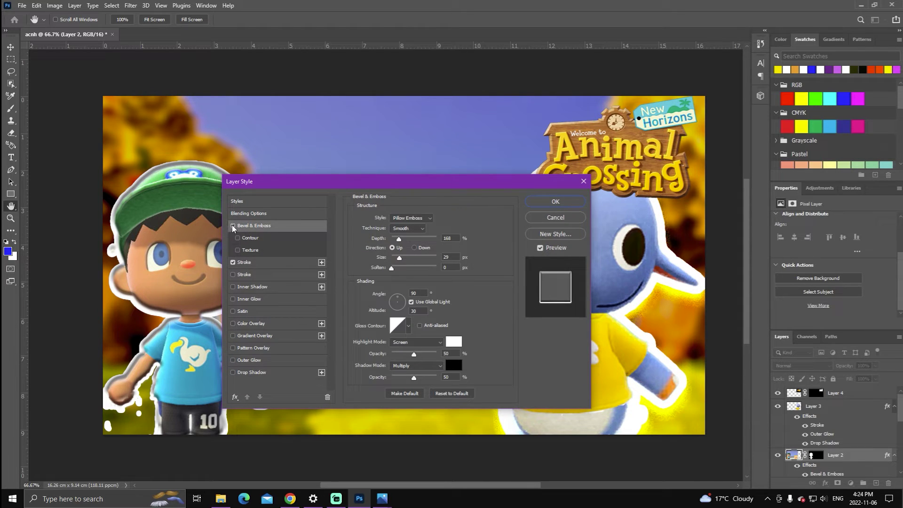
{"action": "left_click", "coordinate": [232, 226]}
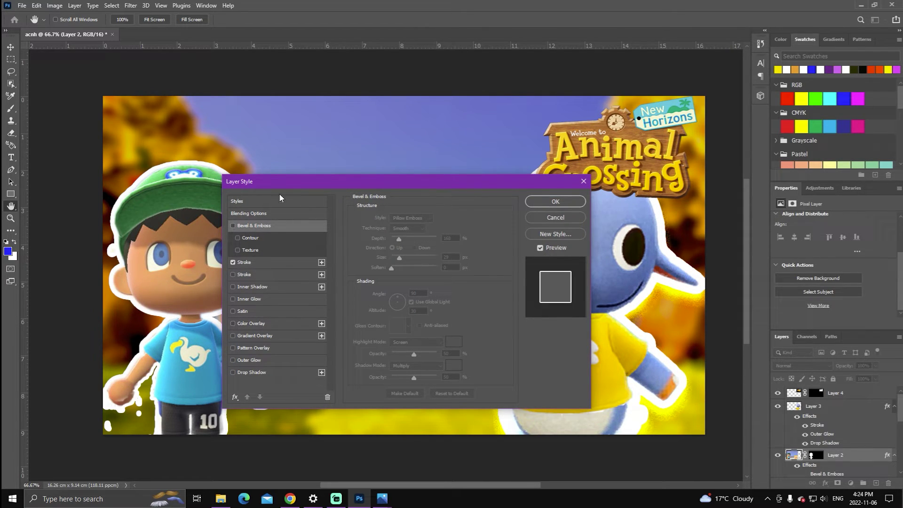
{"action": "left_click", "coordinate": [232, 225]}
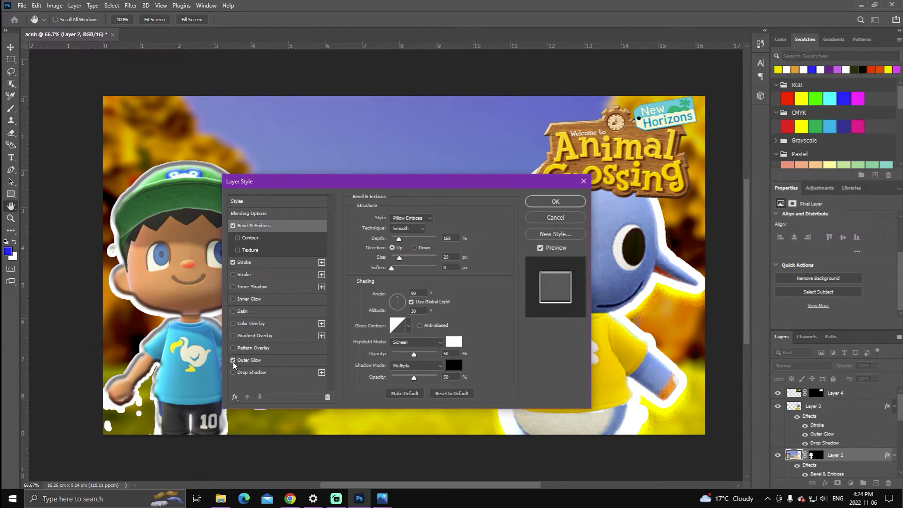
Add an Outer Glow to the villager's layer and set its color to bright yellow (ffde00)
{"action": "left_click", "coordinate": [246, 363]}
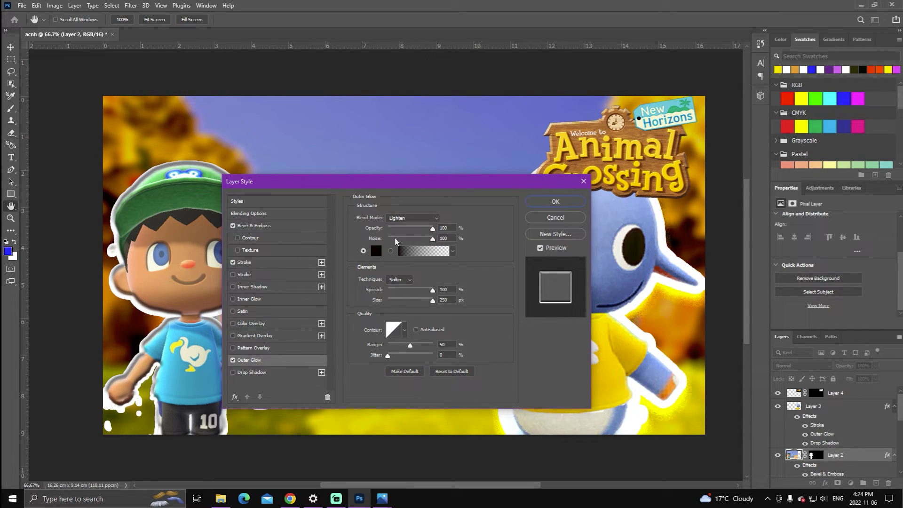
{"action": "left_click", "coordinate": [402, 221]}
{"action": "left_click", "coordinate": [405, 227]}
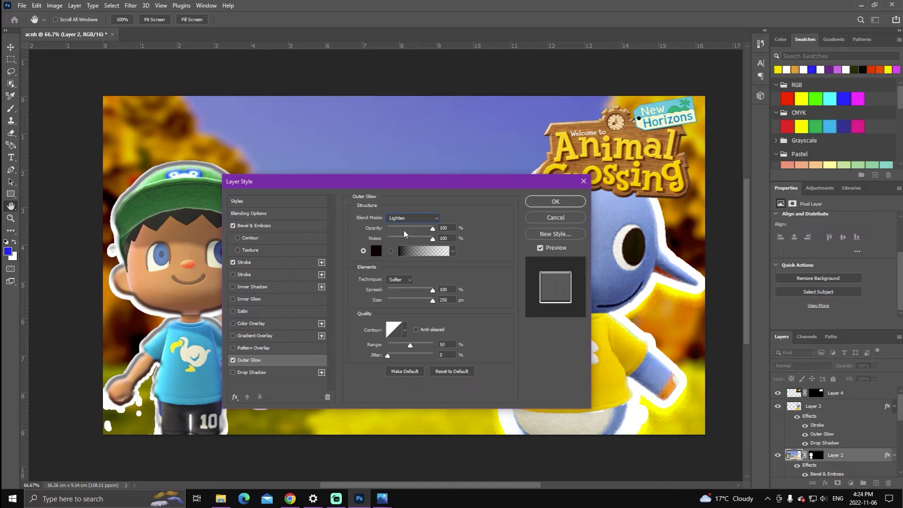
{"action": "left_click", "coordinate": [377, 251]}
{"action": "left_click_drag", "start_coordinate": [174, 394], "coordinate": [175, 397]}
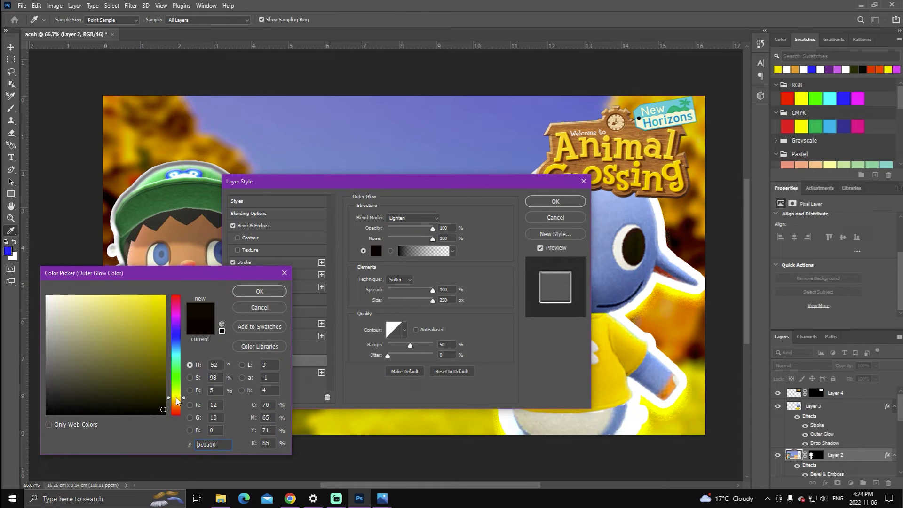
{"action": "left_click", "coordinate": [163, 302]}
{"action": "left_click", "coordinate": [166, 296]}
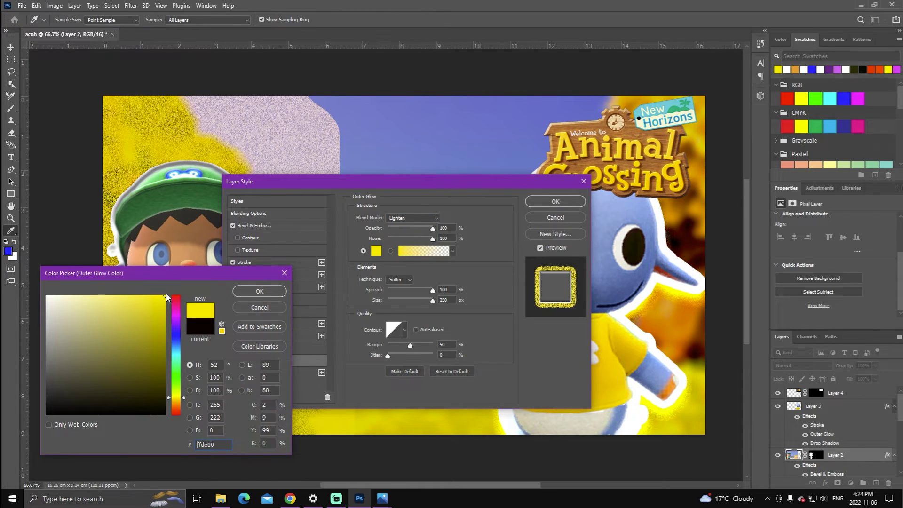
{"action": "left_click", "coordinate": [259, 292]}
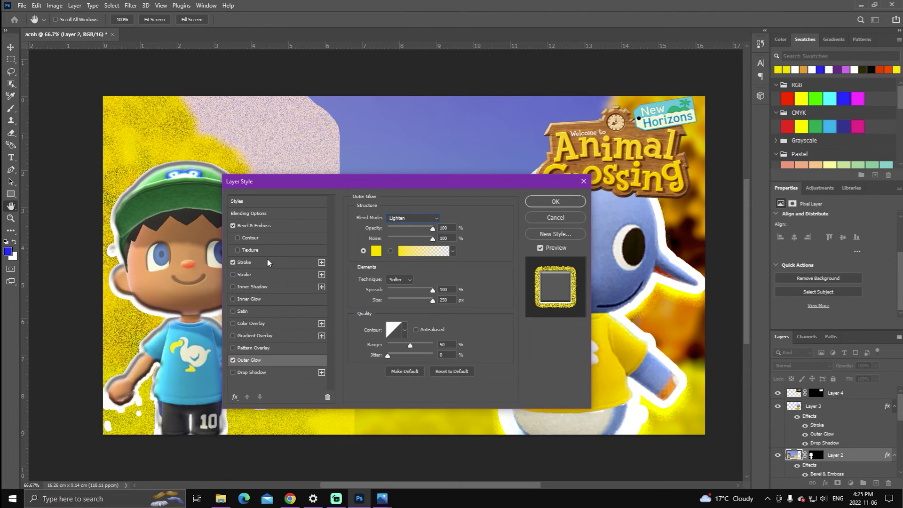
Try the villager's outer glow at 51% opacity with less noise and switch the glow off
{"action": "left_click_drag", "start_coordinate": [432, 229], "coordinate": [411, 230]}
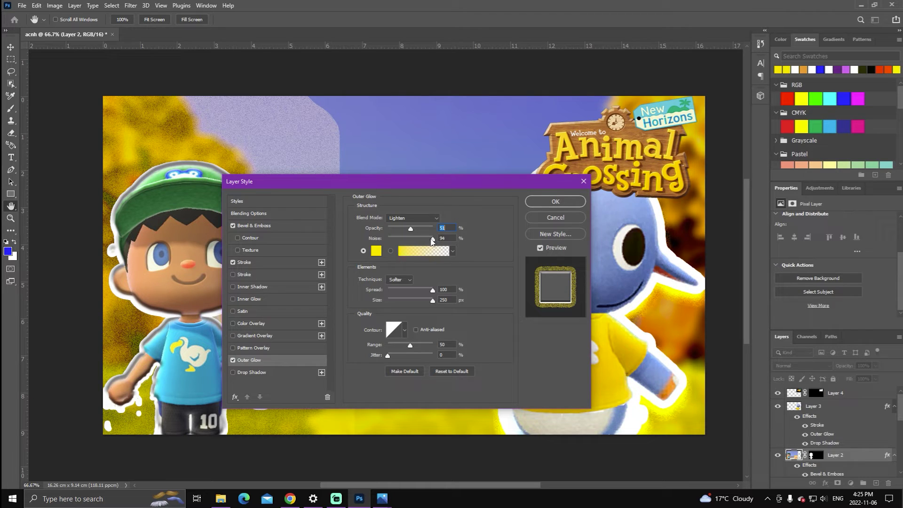
{"action": "left_click_drag", "start_coordinate": [433, 242], "coordinate": [405, 243]}
{"action": "left_click", "coordinate": [233, 360]}
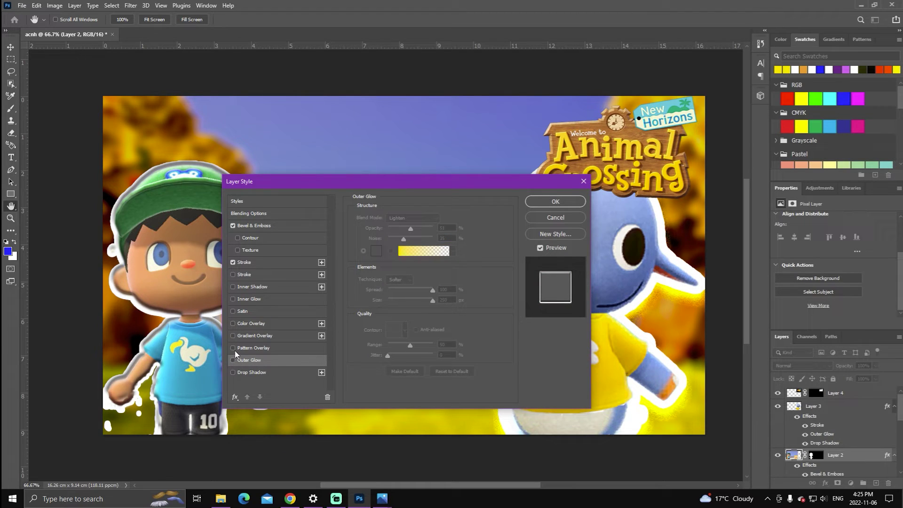
Add a yellow Linear Light Drop Shadow to the villager's layer with 31 px distance, 63% spread and 68 px size
{"action": "left_click", "coordinate": [233, 372]}
{"action": "left_click", "coordinate": [252, 373]}
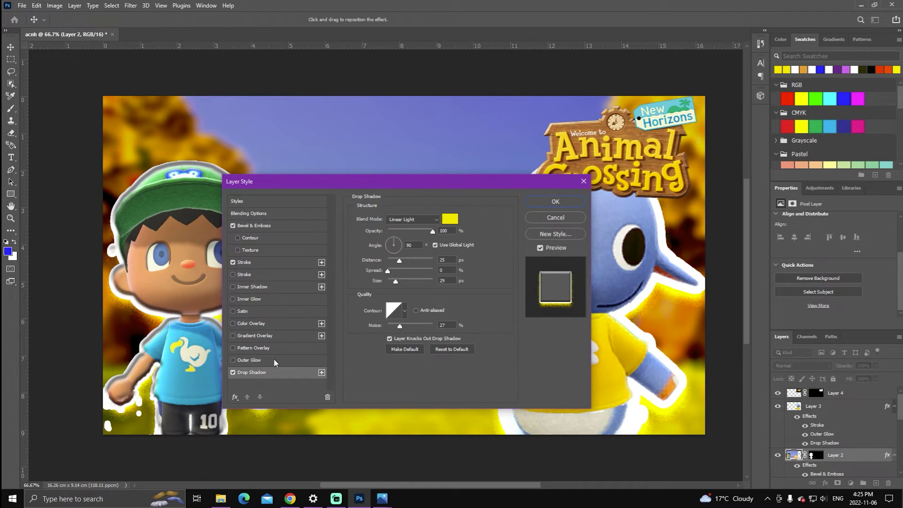
{"action": "left_click", "coordinate": [395, 272]}
{"action": "mouse_move", "coordinate": [395, 271]}
{"action": "left_mouse_down"}
{"action": "mouse_move", "coordinate": [435, 275]}
{"action": "mouse_move", "coordinate": [418, 281]}
{"action": "mouse_move", "coordinate": [402, 261]}
{"action": "mouse_move", "coordinate": [402, 284]}
{"action": "left_mouse_up"}
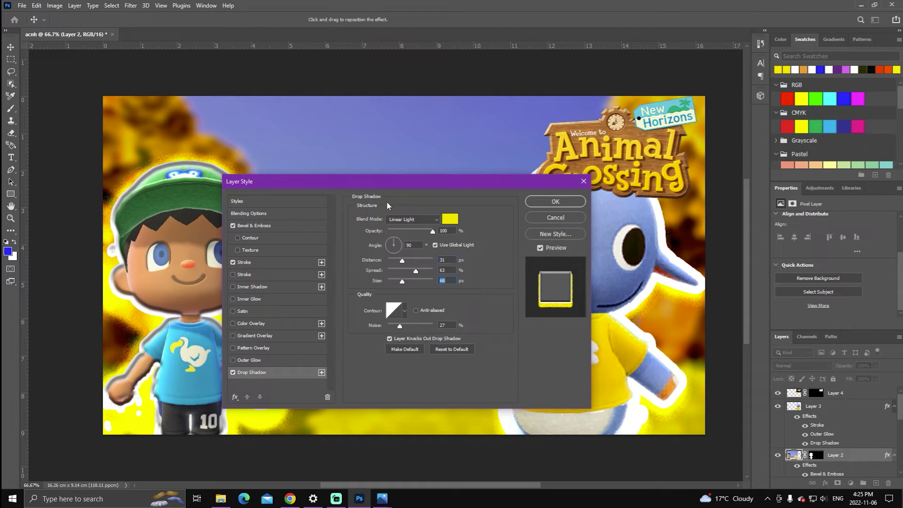
{"action": "left_click_drag", "start_coordinate": [382, 188], "coordinate": [379, 221]}
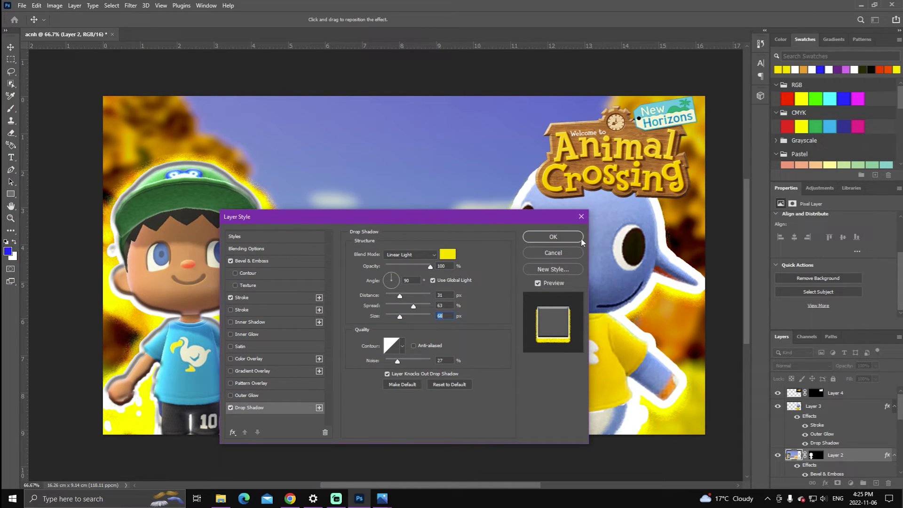
{"action": "left_click", "coordinate": [563, 239]}
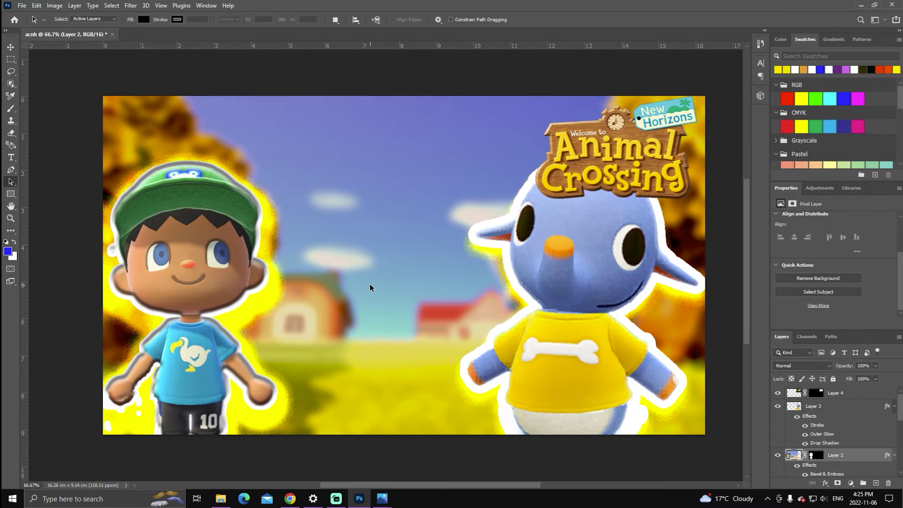
Add a Brightness/Contrast adjustment above the villager's layer with brightness -18 and contrast 13
{"action": "scroll", "coordinate": [370, 285], "scroll_direction": "up", "scroll_amount": 1}
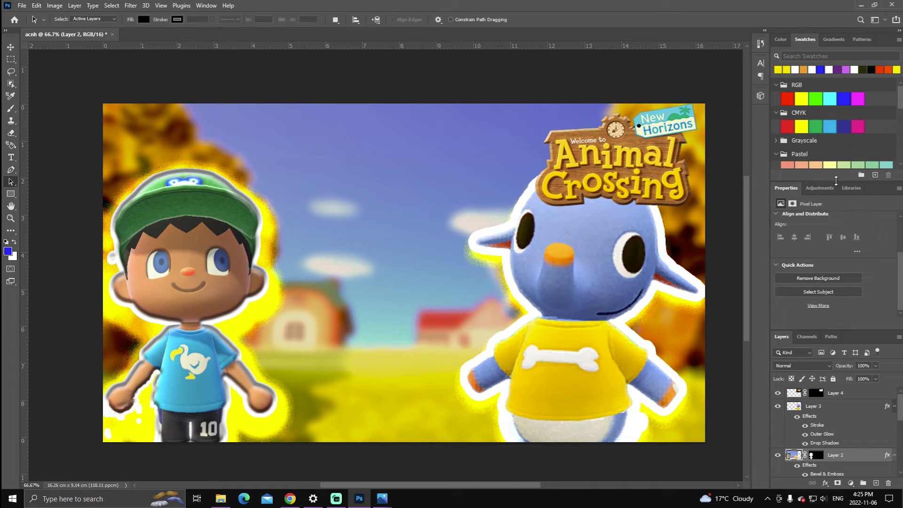
{"action": "left_click", "coordinate": [831, 190]}
{"action": "left_click", "coordinate": [797, 210]}
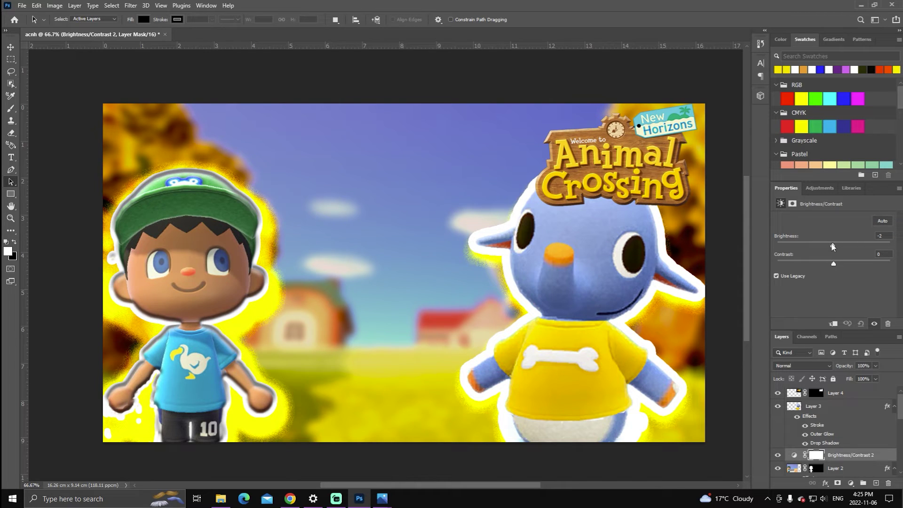
{"action": "mouse_move", "coordinate": [833, 245]}
{"action": "left_mouse_down"}
{"action": "mouse_move", "coordinate": [823, 248]}
{"action": "mouse_move", "coordinate": [851, 265]}
{"action": "mouse_move", "coordinate": [823, 276]}
{"action": "mouse_move", "coordinate": [839, 272]}
{"action": "mouse_move", "coordinate": [817, 246]}
{"action": "mouse_move", "coordinate": [855, 266]}
{"action": "mouse_move", "coordinate": [822, 245]}
{"action": "left_mouse_up"}
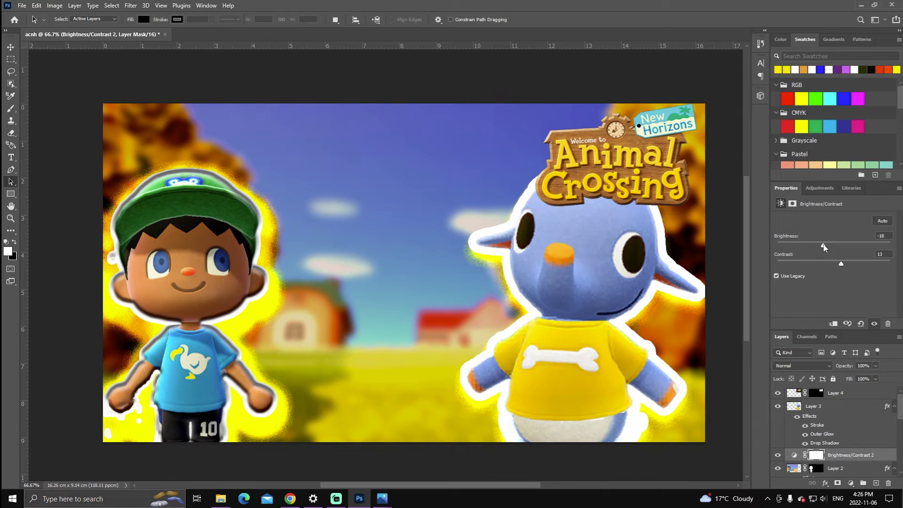
Add a Levels adjustment above the Brightness/Contrast layer and set its white input level to 238
{"action": "left_click", "coordinate": [820, 187]}
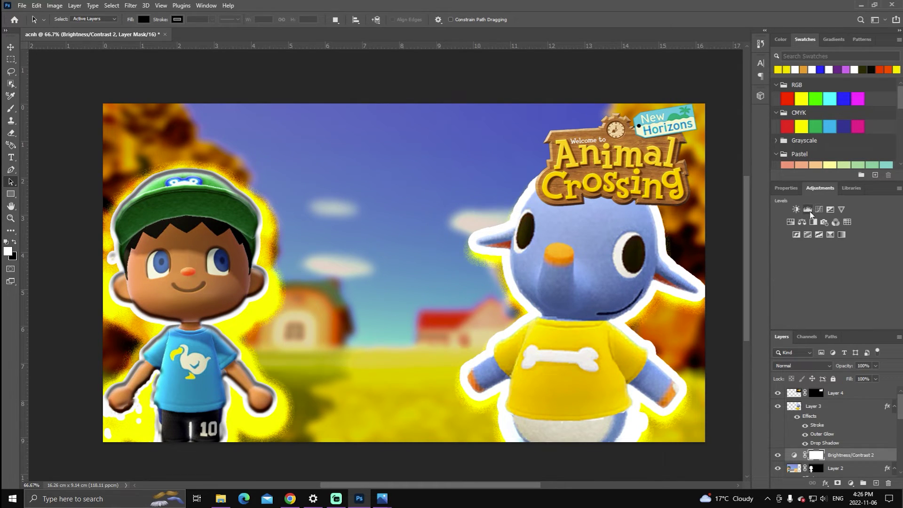
{"action": "left_click", "coordinate": [808, 209]}
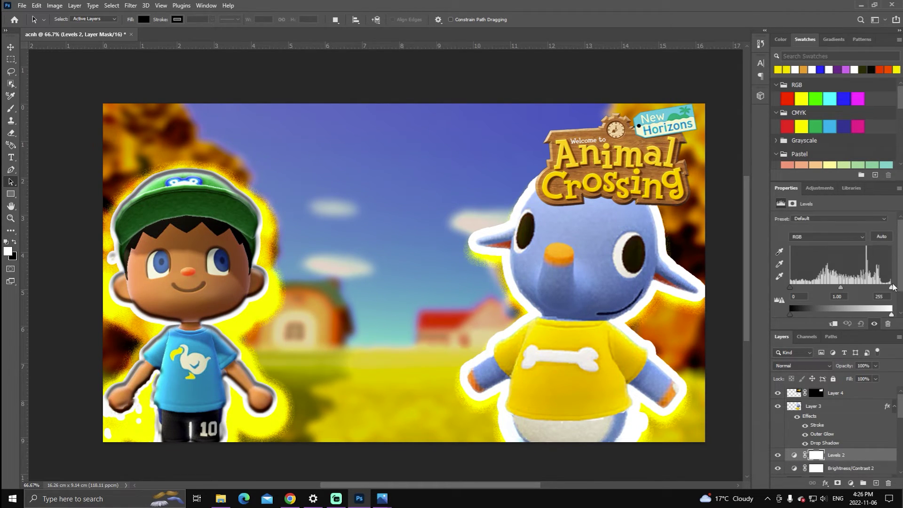
{"action": "mouse_move", "coordinate": [892, 287]}
{"action": "left_mouse_down"}
{"action": "mouse_move", "coordinate": [869, 287]}
{"action": "mouse_move", "coordinate": [895, 284]}
{"action": "mouse_move", "coordinate": [888, 289]}
{"action": "left_mouse_up"}
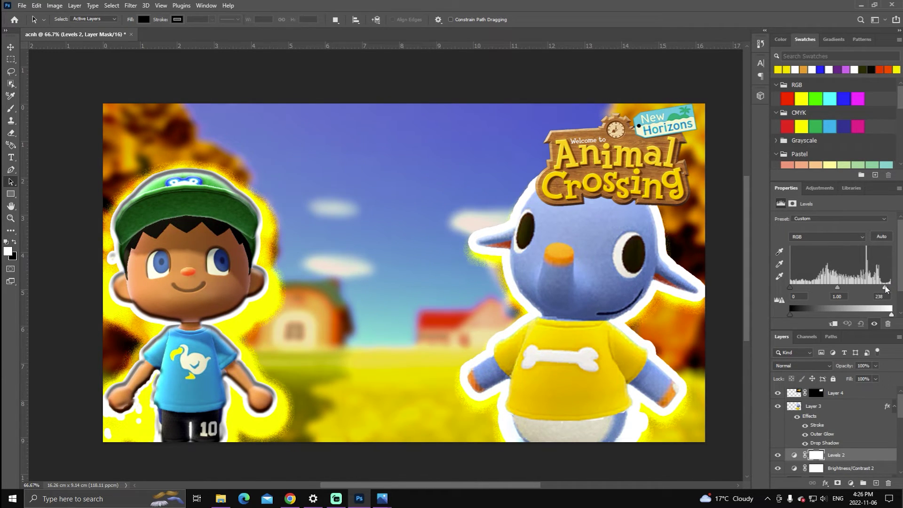
Try a Threshold adjustment above the Levels layer and delete it
{"action": "left_click", "coordinate": [808, 190]}
{"action": "left_click", "coordinate": [823, 236]}
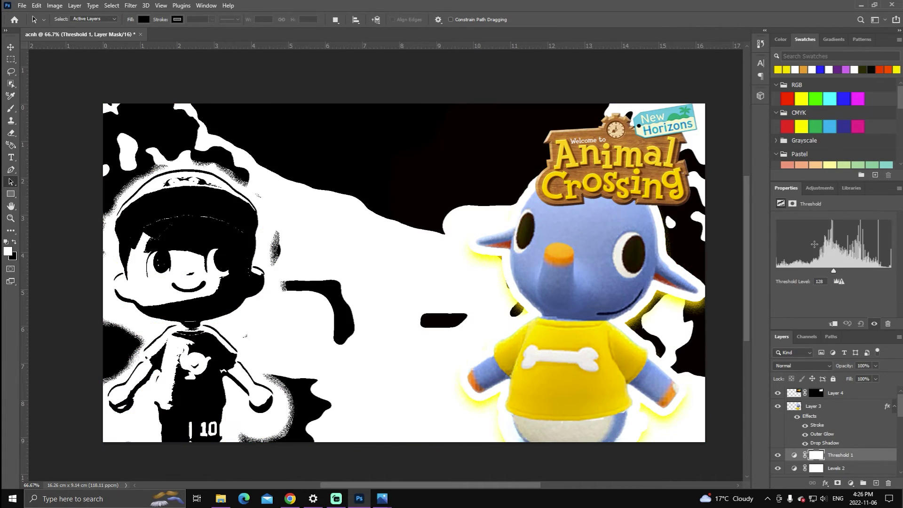
{"action": "right_click", "coordinate": [851, 457]}
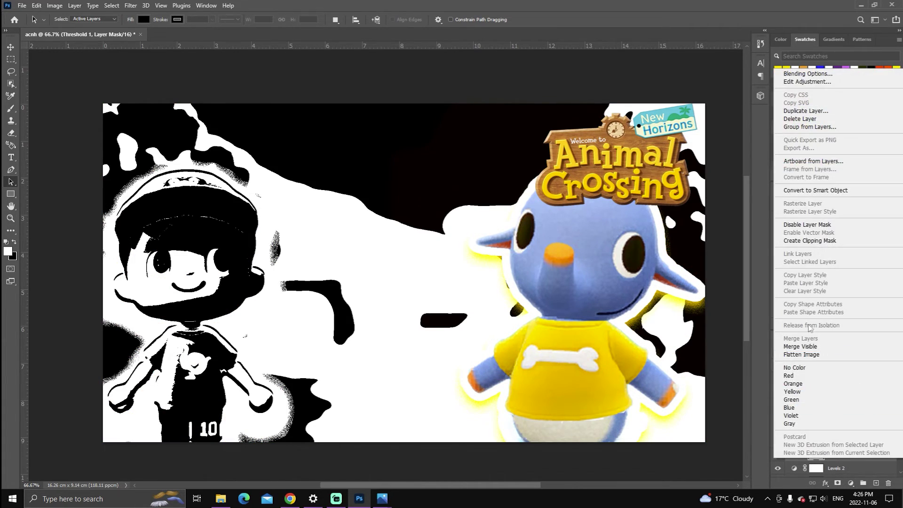
{"action": "left_click", "coordinate": [800, 119]}
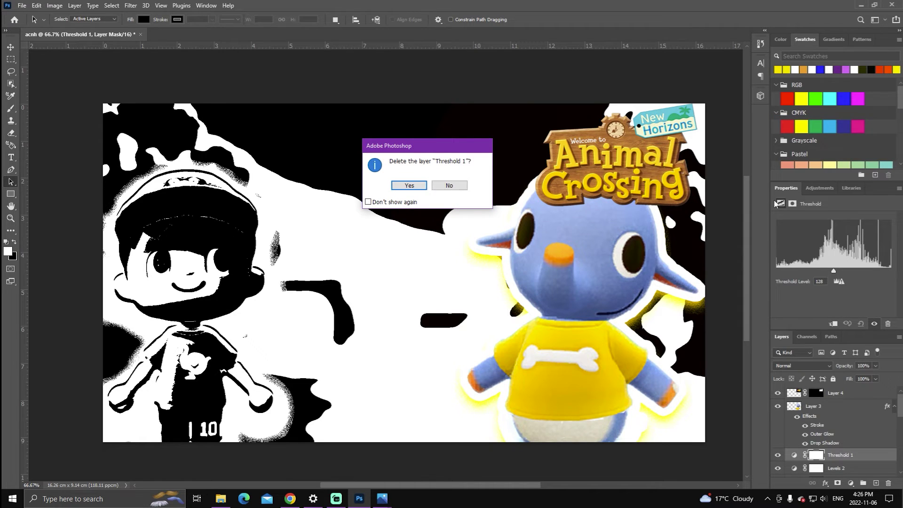
{"action": "left_click", "coordinate": [423, 188]}
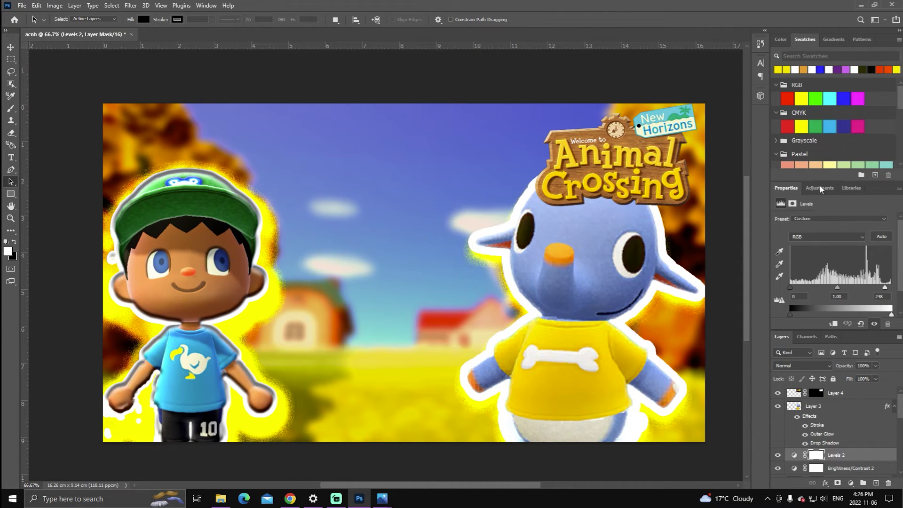
Add a Posterize adjustment with 166 levels and a Channel Mixer adjustment with default settings above the Levels layer
{"action": "left_click", "coordinate": [829, 188]}
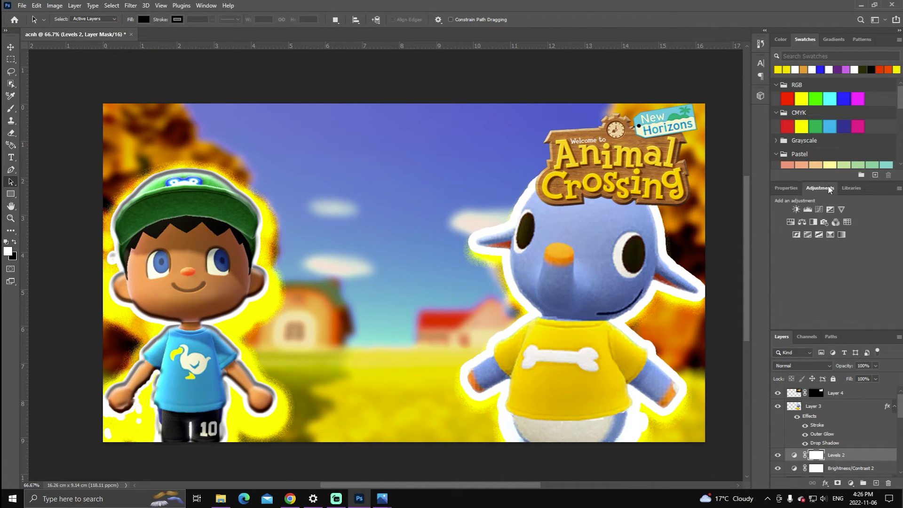
{"action": "left_click", "coordinate": [811, 237]}
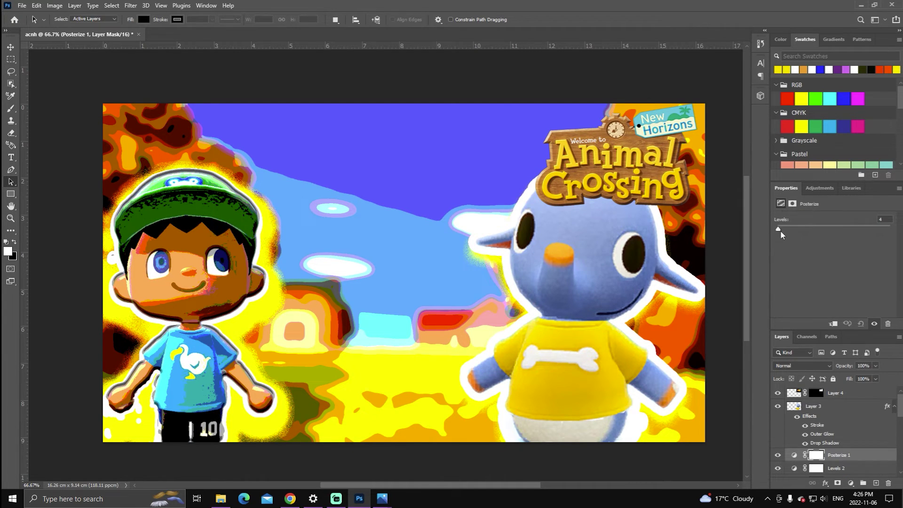
{"action": "left_click_drag", "start_coordinate": [781, 234], "coordinate": [814, 235]}
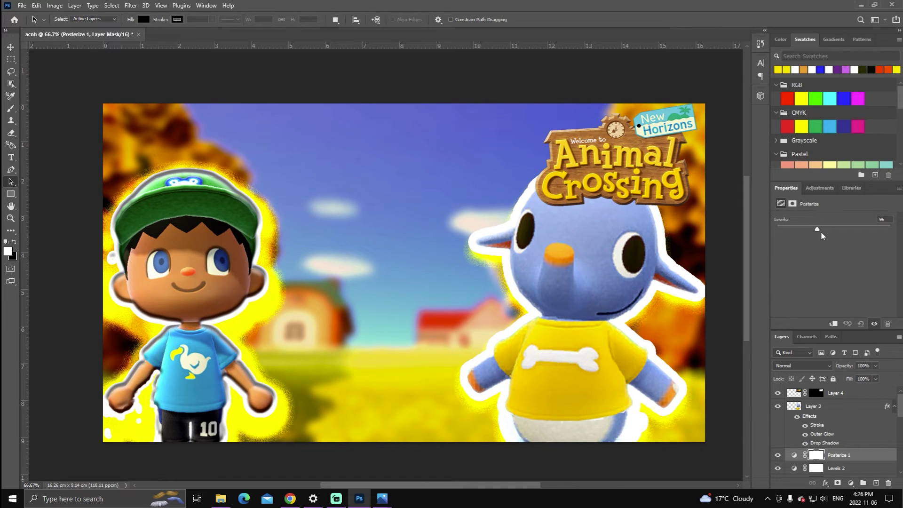
{"action": "left_click_drag", "start_coordinate": [821, 231], "coordinate": [883, 235]}
{"action": "left_click_drag", "start_coordinate": [870, 234], "coordinate": [851, 235]}
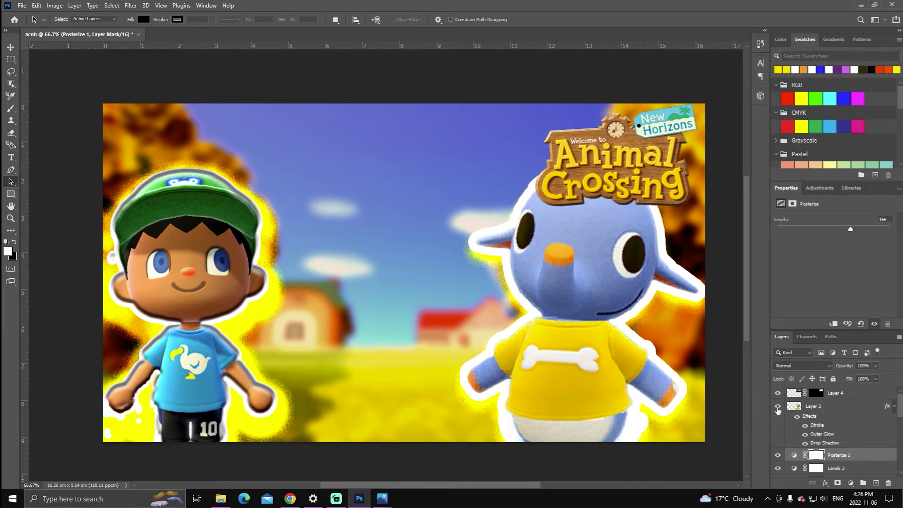
{"action": "left_click", "coordinate": [825, 190]}
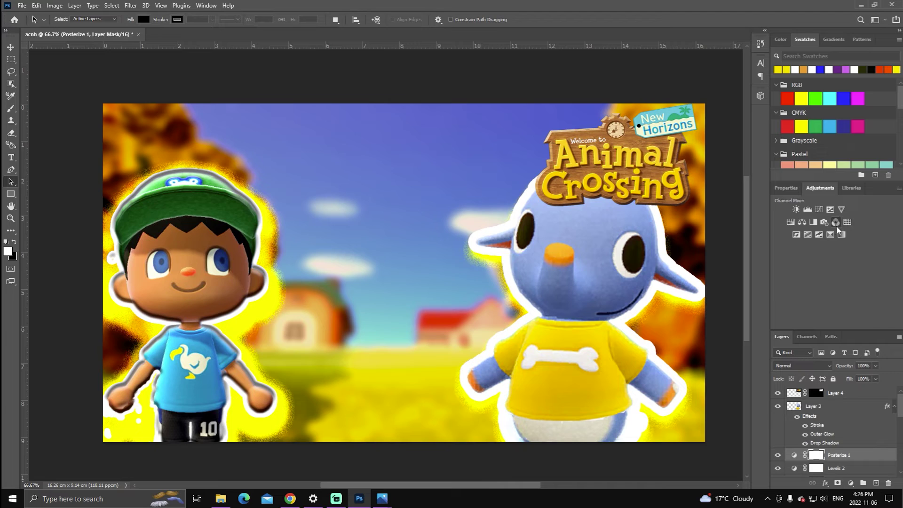
{"action": "left_click", "coordinate": [837, 226]}
Try an Exposure adjustment above the Channel Mixer layer and delete it
{"action": "left_click", "coordinate": [821, 189]}
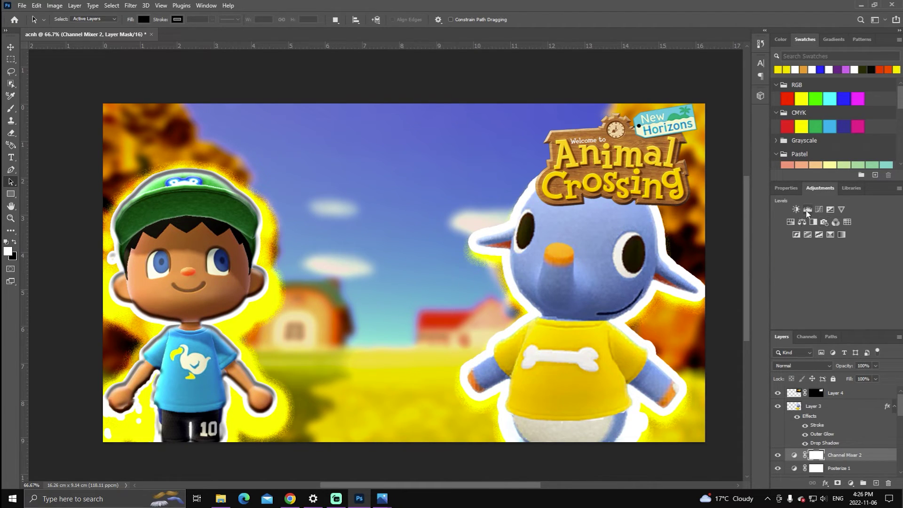
{"action": "left_click", "coordinate": [831, 210]}
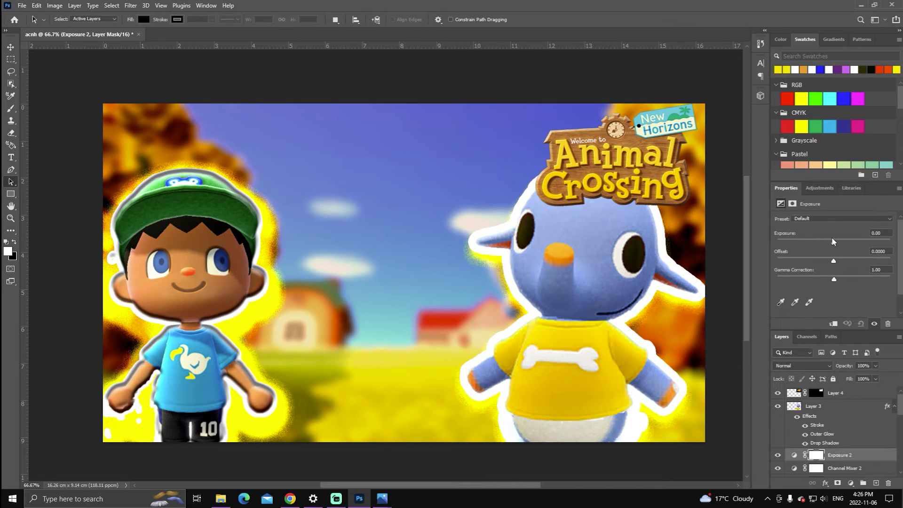
{"action": "left_click_drag", "start_coordinate": [832, 242], "coordinate": [835, 242]}
{"action": "left_click", "coordinate": [884, 232]}
{"action": "key", "text": "BackSpace"}
{"action": "type", "text": "0"}
{"action": "right_click", "coordinate": [832, 456]}
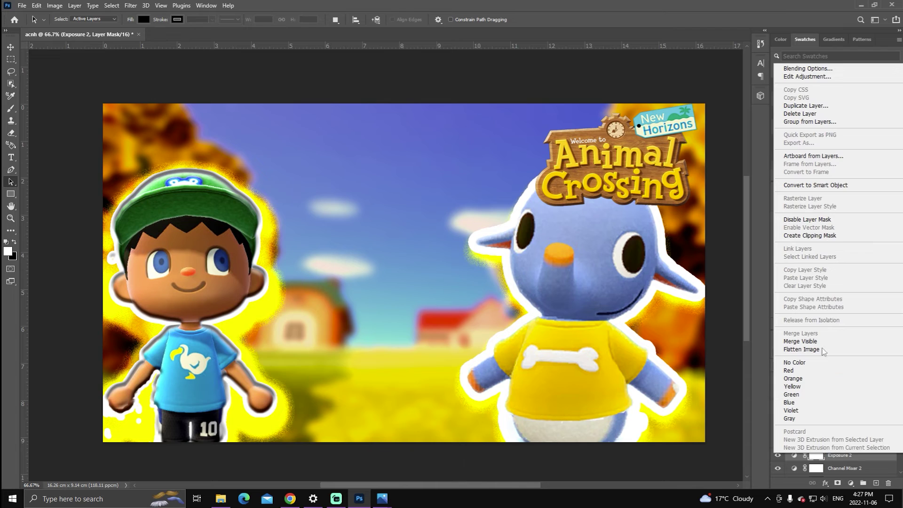
{"action": "left_click", "coordinate": [801, 114]}
{"action": "left_click", "coordinate": [410, 186]}
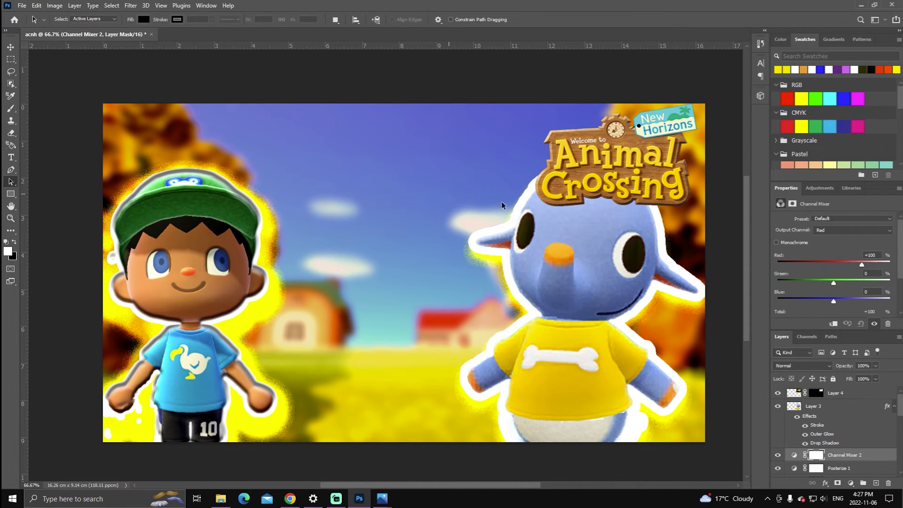
Add an Exposure adjustment above the Channel Mixer layer and set its exposure to -0.28
{"action": "left_click", "coordinate": [820, 188]}
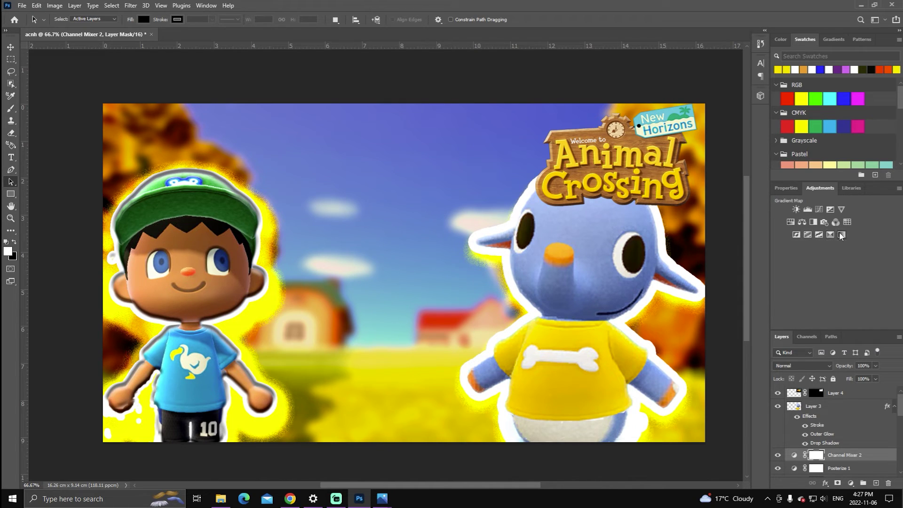
{"action": "left_click", "coordinate": [831, 210]}
{"action": "mouse_move", "coordinate": [833, 243]}
{"action": "left_mouse_down"}
{"action": "mouse_move", "coordinate": [842, 240]}
{"action": "mouse_move", "coordinate": [833, 247]}
{"action": "left_mouse_up"}
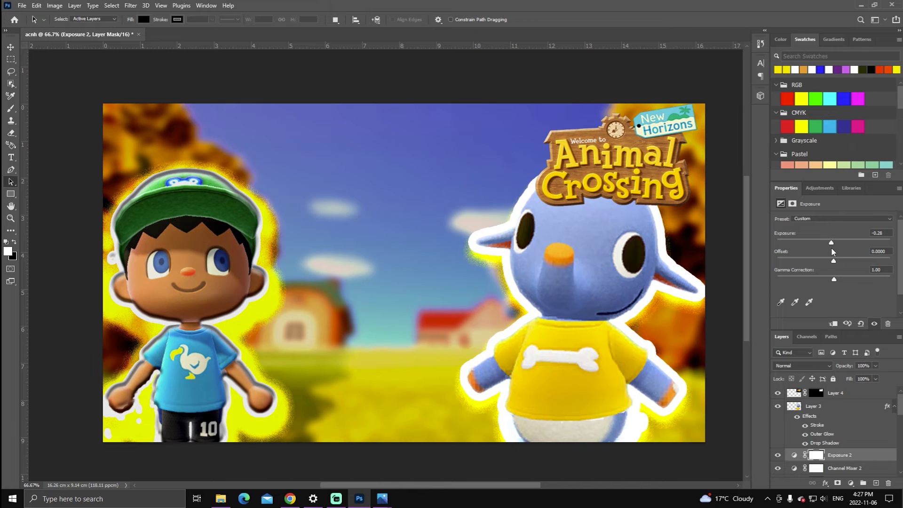
{"action": "left_click", "coordinate": [899, 188]}
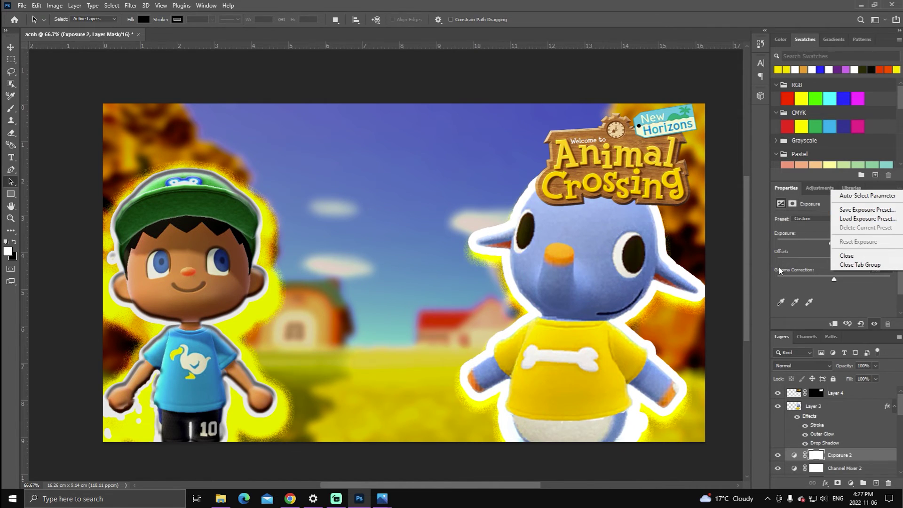
{"action": "left_click", "coordinate": [764, 290]}
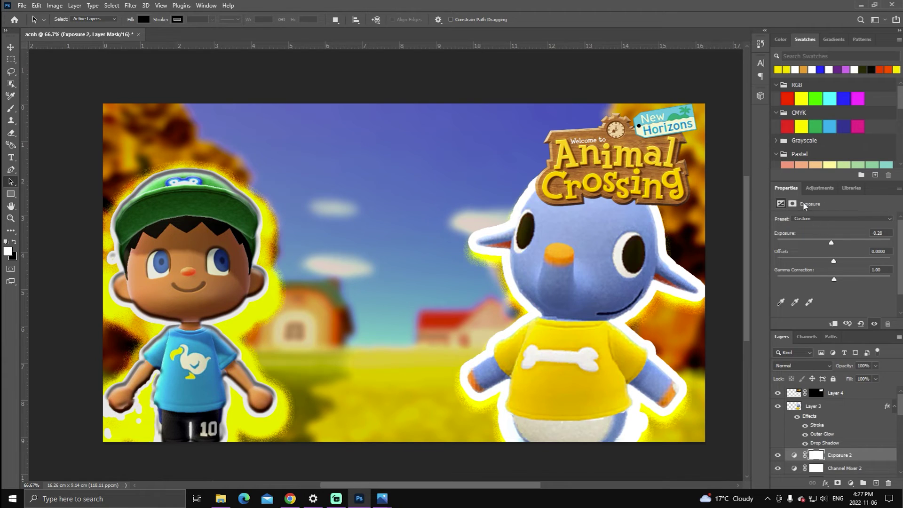
{"action": "left_click", "coordinate": [820, 188]}
{"action": "scroll", "coordinate": [578, 328], "scroll_direction": "down", "scroll_amount": 1}
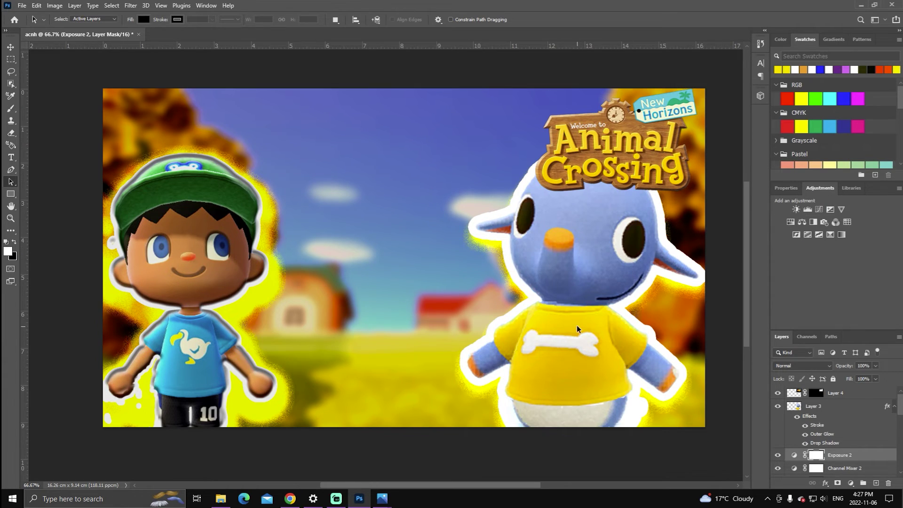
{"action": "scroll", "coordinate": [578, 327], "scroll_direction": "up", "scroll_amount": 1}
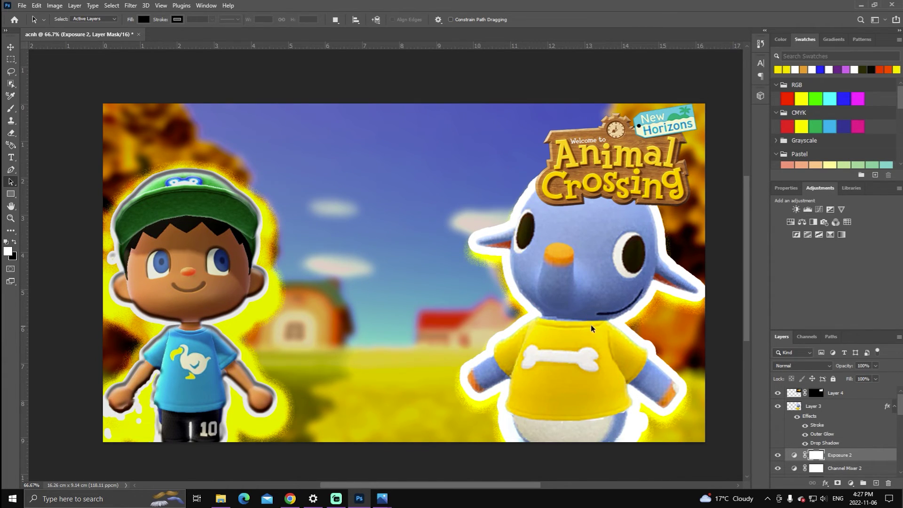
Save the document in the Downloads folder as the Photoshop file acnh.psd, keeping Maximize Compatibility on
{"action": "left_click", "coordinate": [23, 6]}
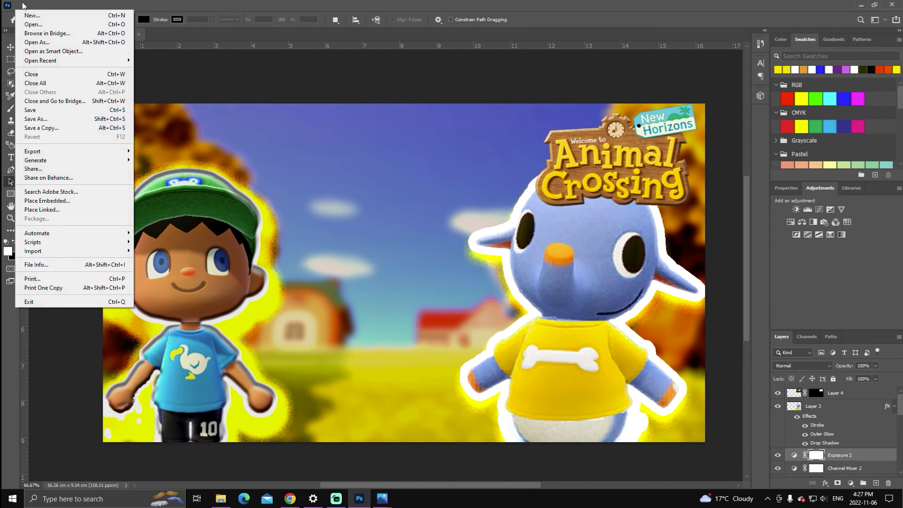
{"action": "left_click", "coordinate": [45, 124]}
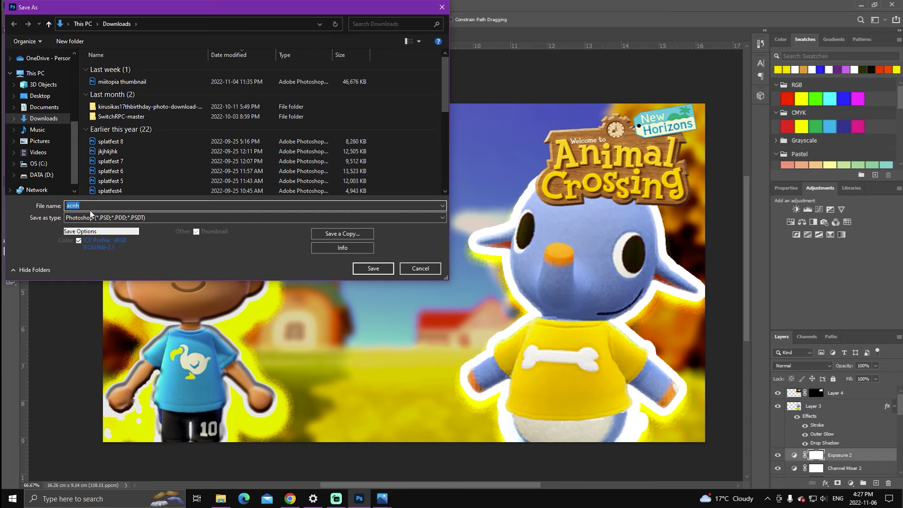
{"action": "left_click", "coordinate": [89, 205]}
{"action": "type", "text": "."}
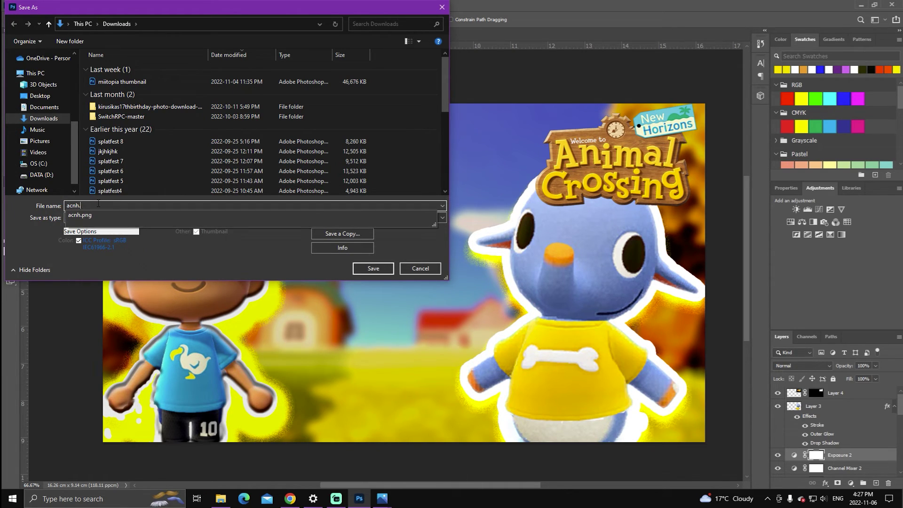
{"action": "type", "text": "p"}
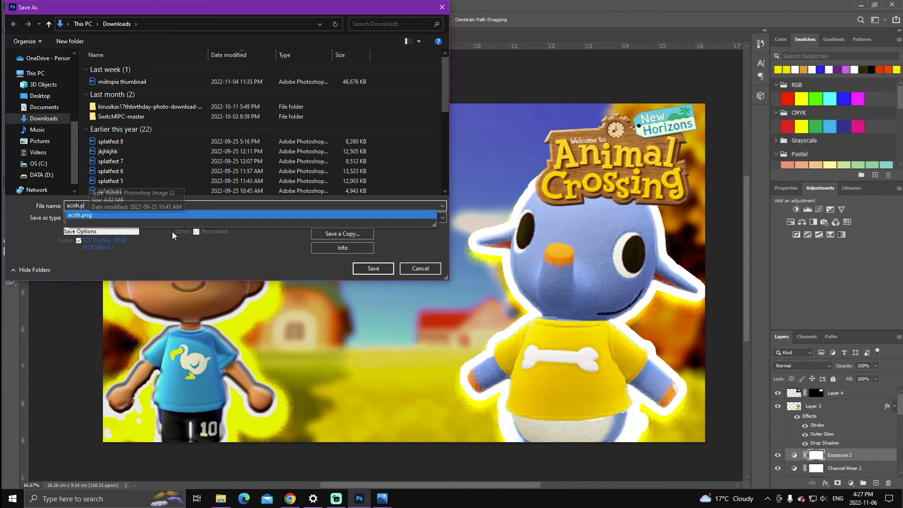
{"action": "left_click", "coordinate": [178, 252]}
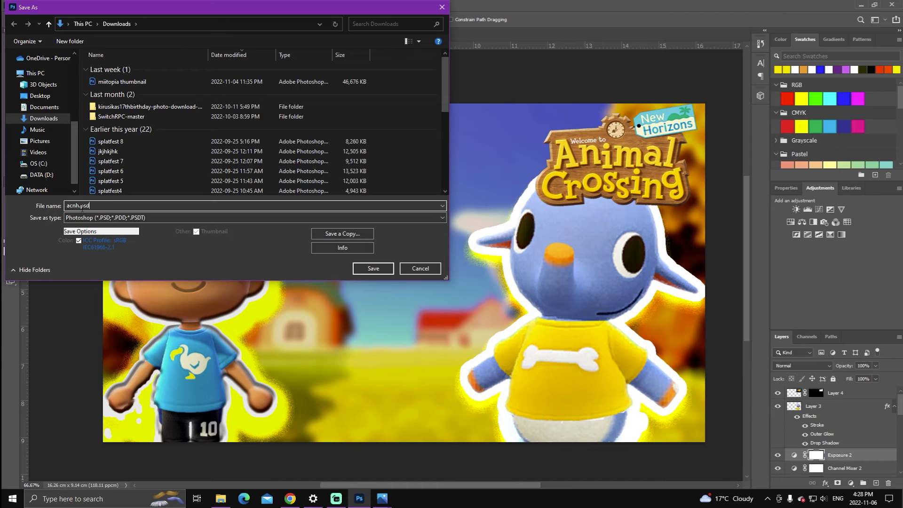
{"action": "left_click", "coordinate": [377, 272]}
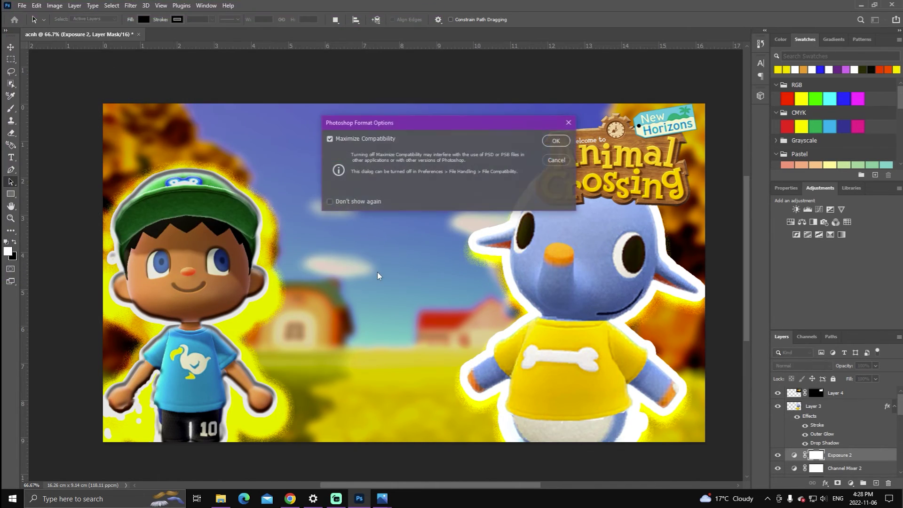
{"action": "left_click", "coordinate": [548, 142]}
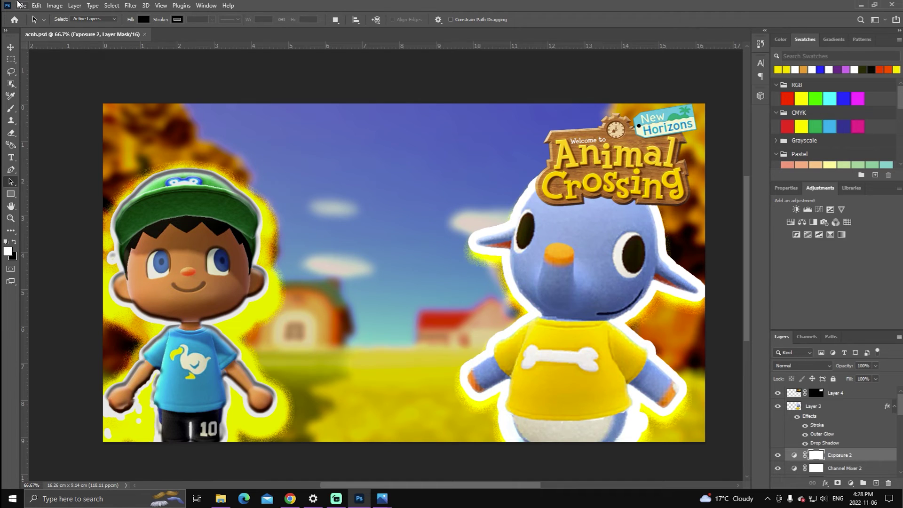
Quick-export the thumbnail as a PNG named acnh2.png in the Downloads folder, without replacing the existing acnh.png
{"action": "left_click", "coordinate": [22, 6]}
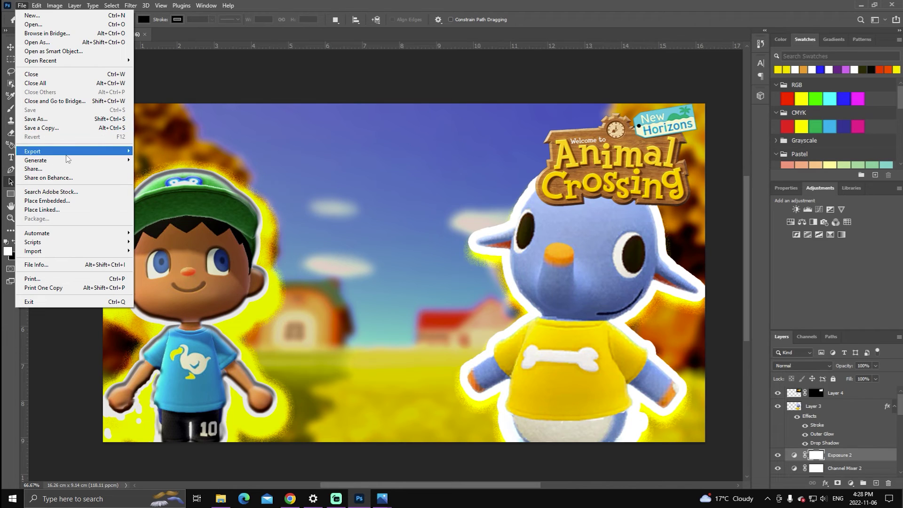
{"action": "mouse_move", "coordinate": [67, 153]}
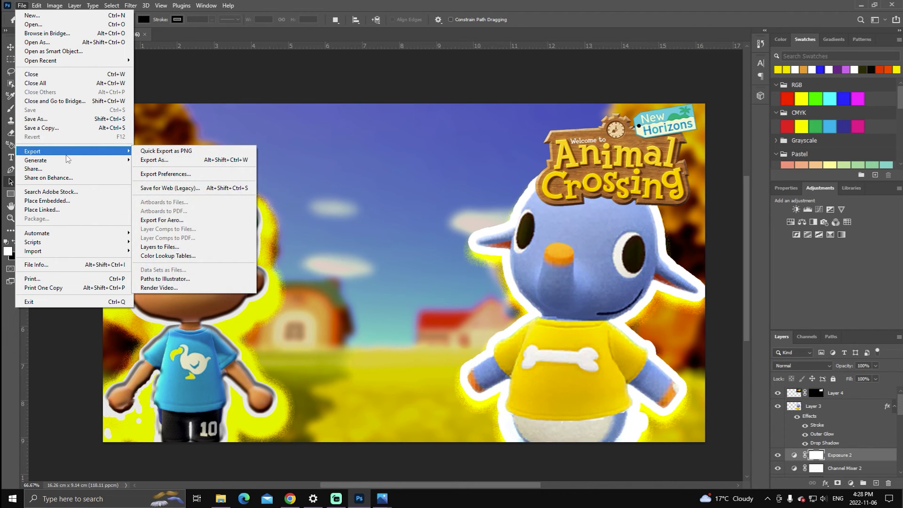
{"action": "left_click", "coordinate": [153, 155]}
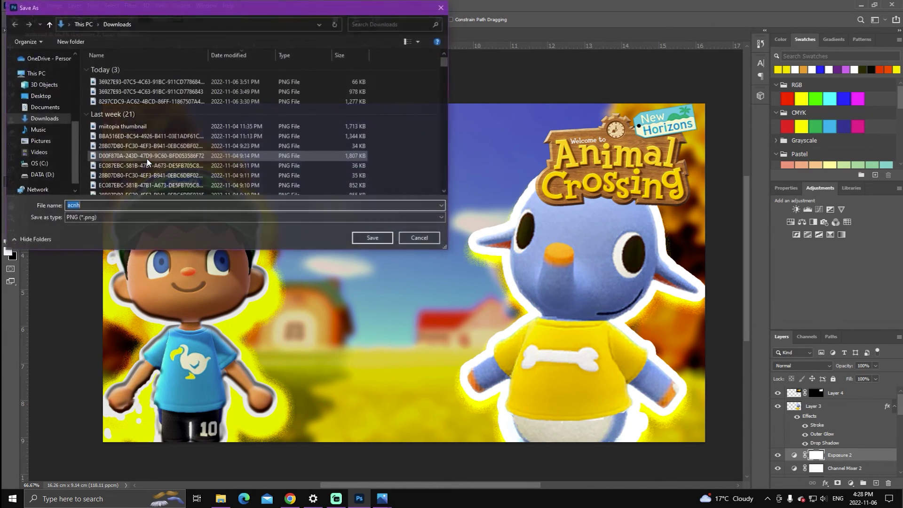
{"action": "left_click", "coordinate": [183, 205]}
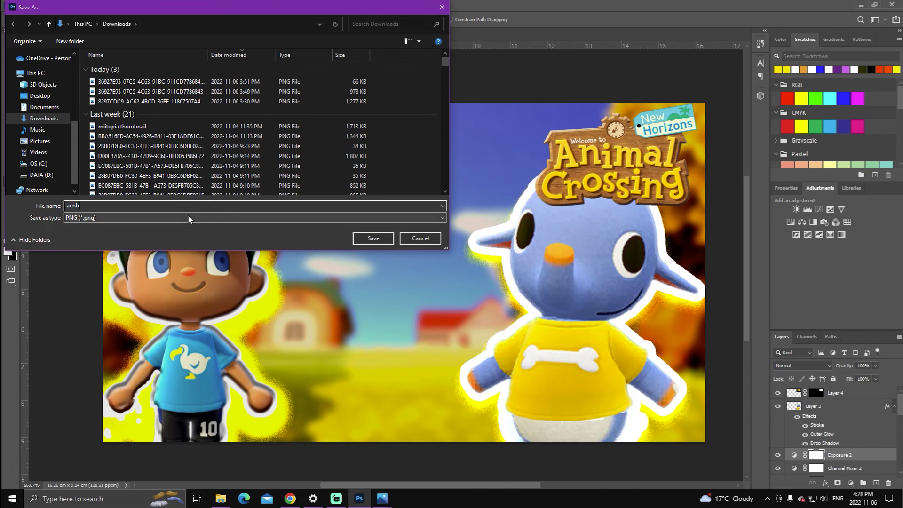
{"action": "type", "text": ".p"}
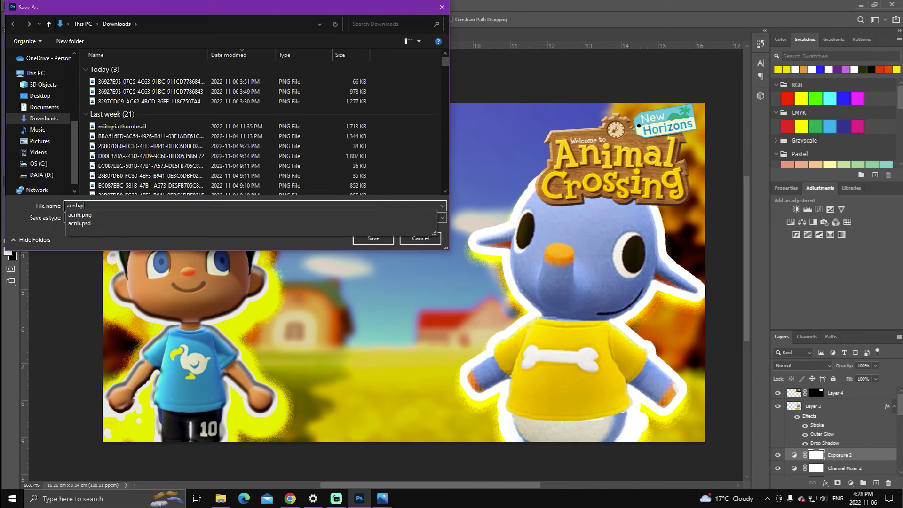
{"action": "type", "text": "ng"}
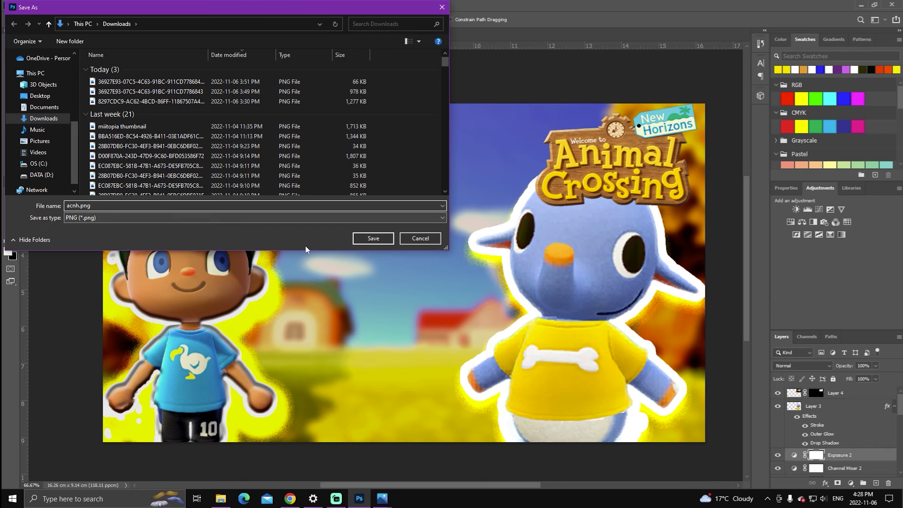
{"action": "left_click", "coordinate": [370, 244]}
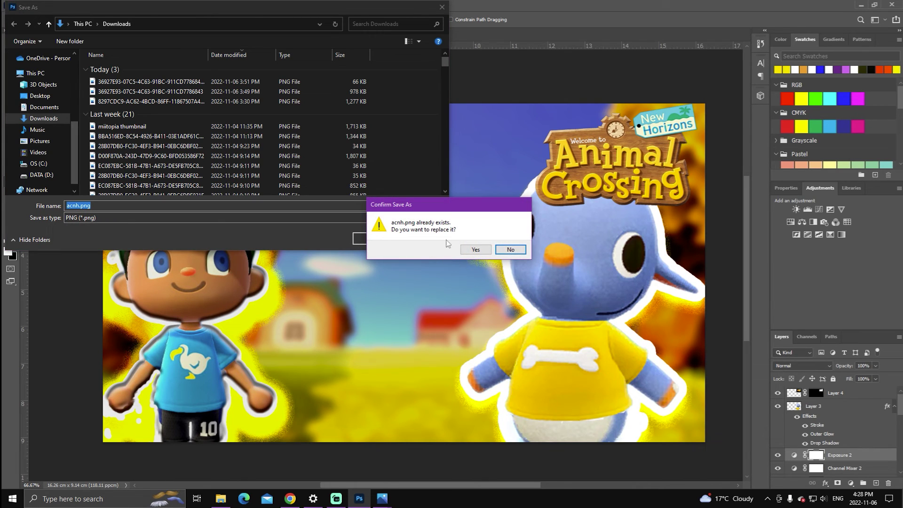
{"action": "left_click", "coordinate": [511, 250]}
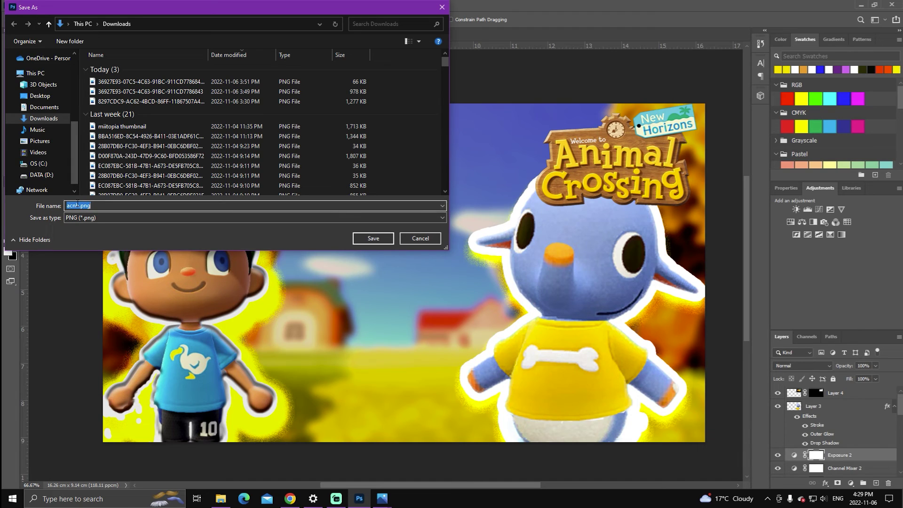
{"action": "left_click", "coordinate": [81, 206]}
{"action": "type", "text": "2"}
{"action": "left_click", "coordinate": [384, 243]}
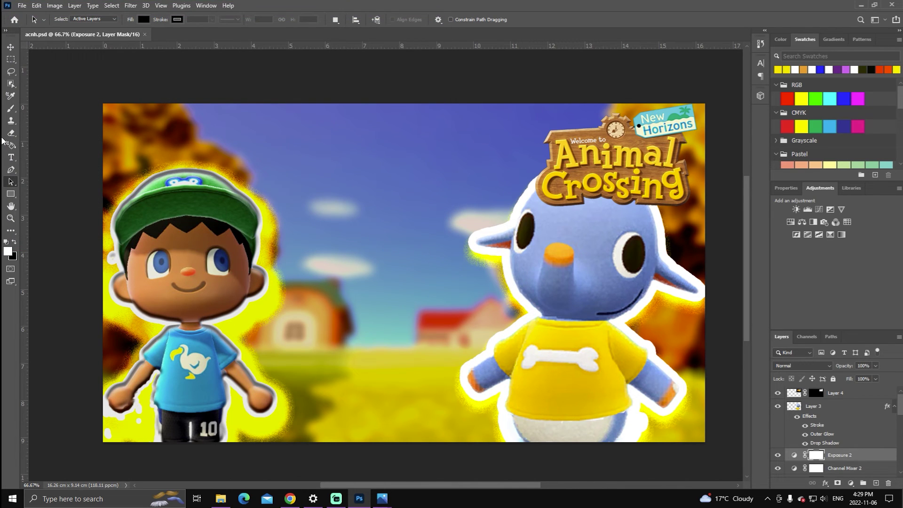
Switch to File Explorer, view acnh2.png from the Downloads folder in a wider image viewer window, and close the viewer
{"action": "left_click", "coordinate": [861, 6]}
{"action": "double_click", "coordinate": [21, 167]}
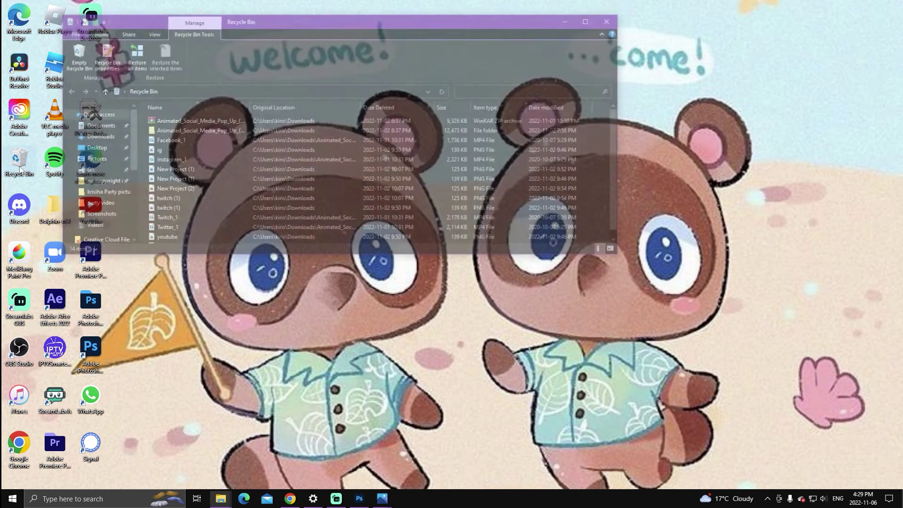
{"action": "left_click", "coordinate": [95, 137]}
{"action": "left_click", "coordinate": [178, 135]}
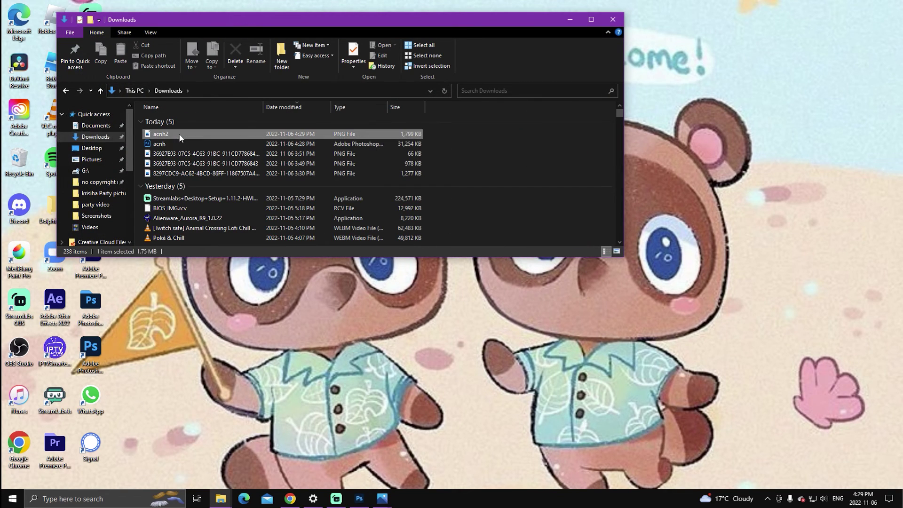
{"action": "double_click", "coordinate": [180, 137]}
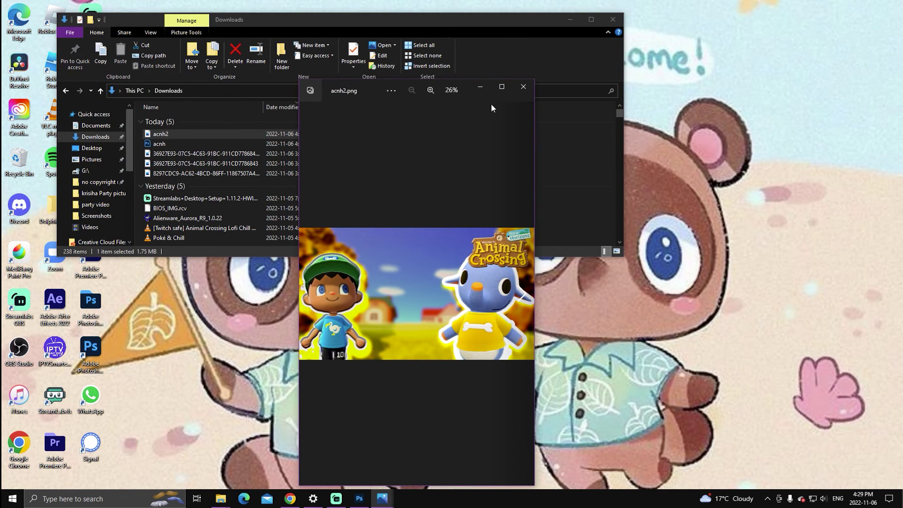
{"action": "left_click", "coordinate": [502, 87]}
{"action": "left_click", "coordinate": [871, 8]}
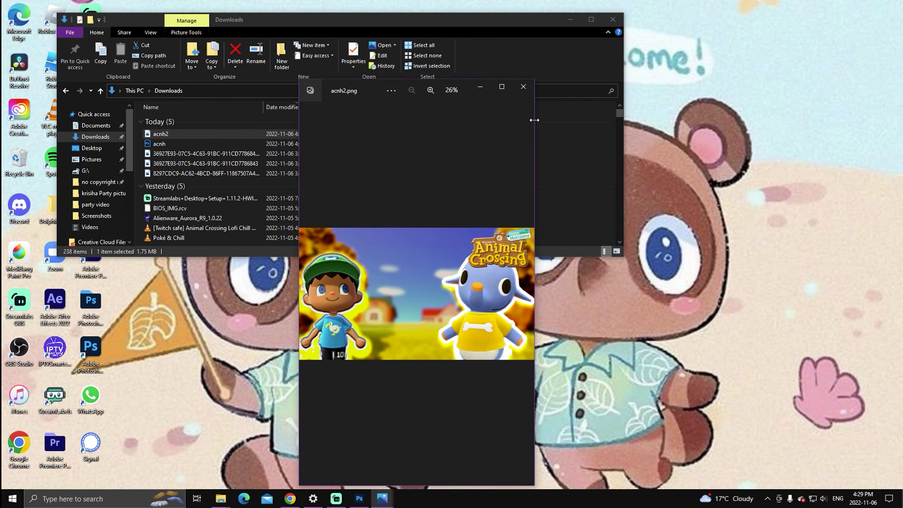
{"action": "left_click_drag", "start_coordinate": [534, 122], "coordinate": [660, 143]}
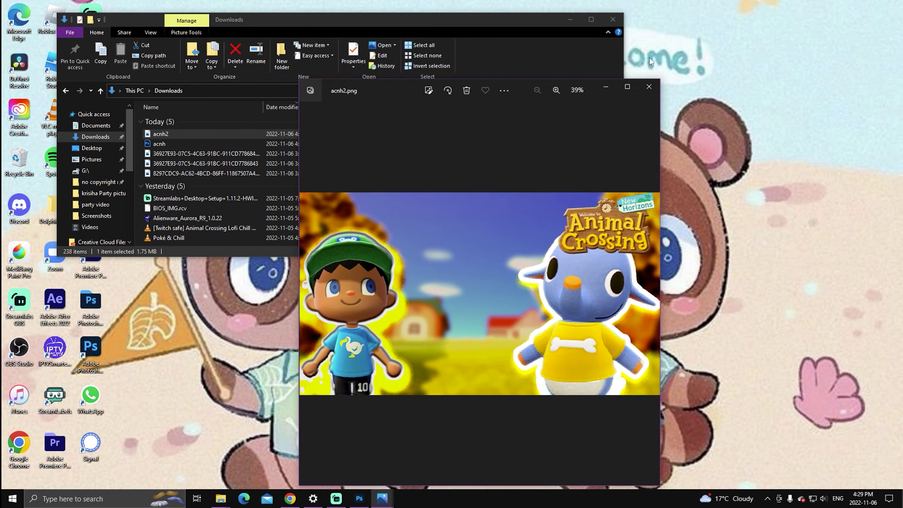
{"action": "left_click", "coordinate": [649, 87]}
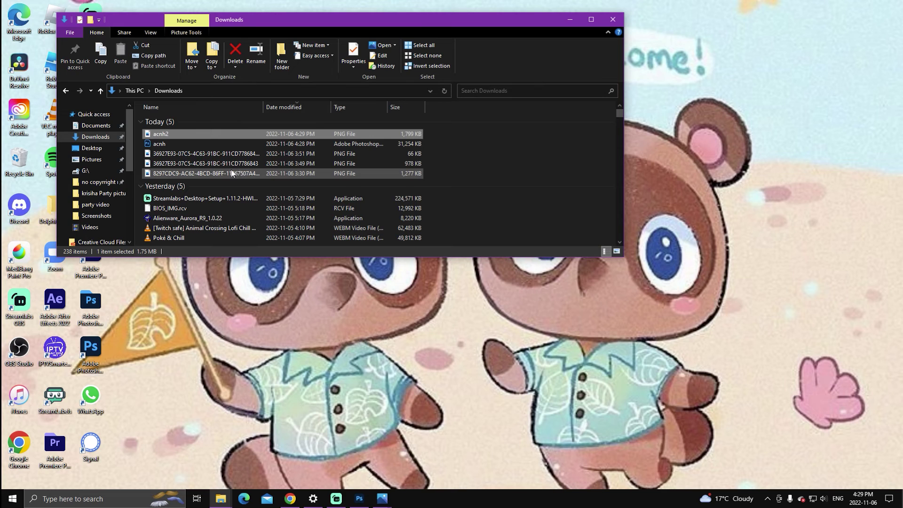
Switch to Chrome, load youtube.com and maximize the browser window
{"action": "double_click", "coordinate": [7, 440]}
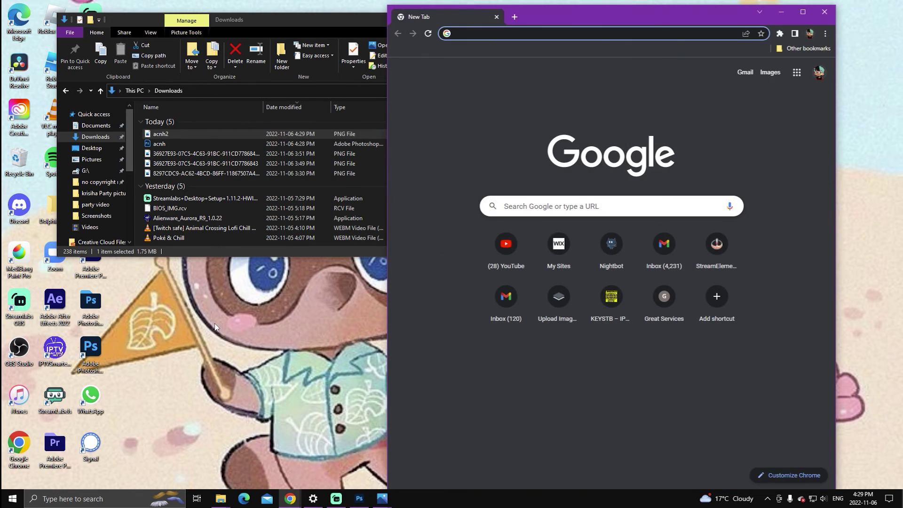
{"action": "type", "text": "youtube.com"}
{"action": "key", "text": "Return"}
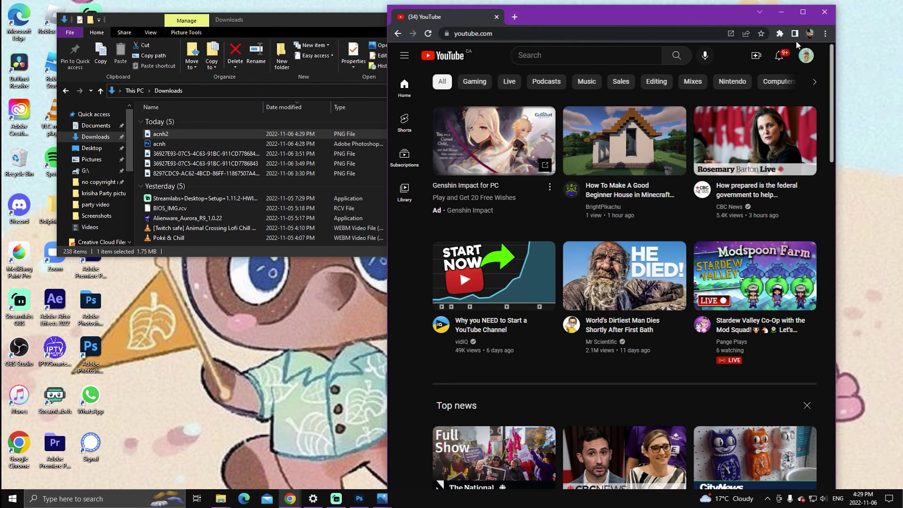
{"action": "left_click", "coordinate": [803, 12]}
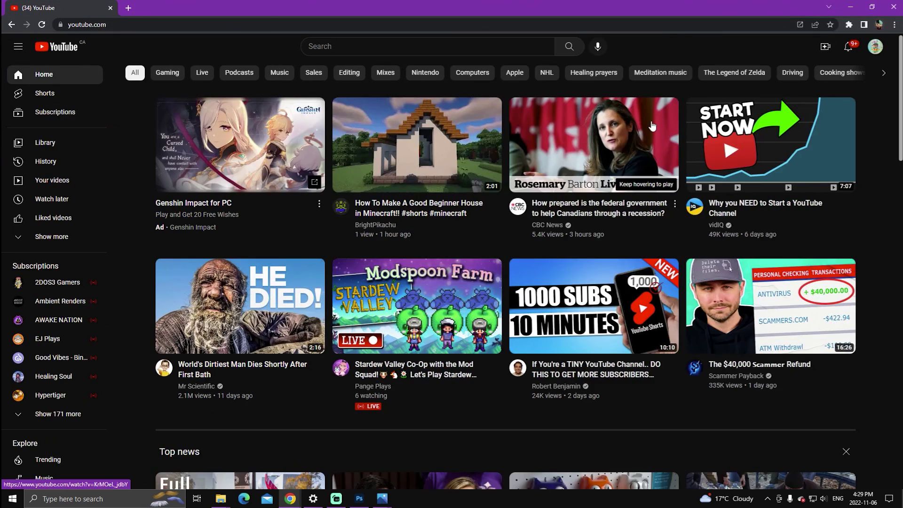
Go to YouTube Studio from the account and show the channel content's live streams
{"action": "left_click", "coordinate": [876, 46]}
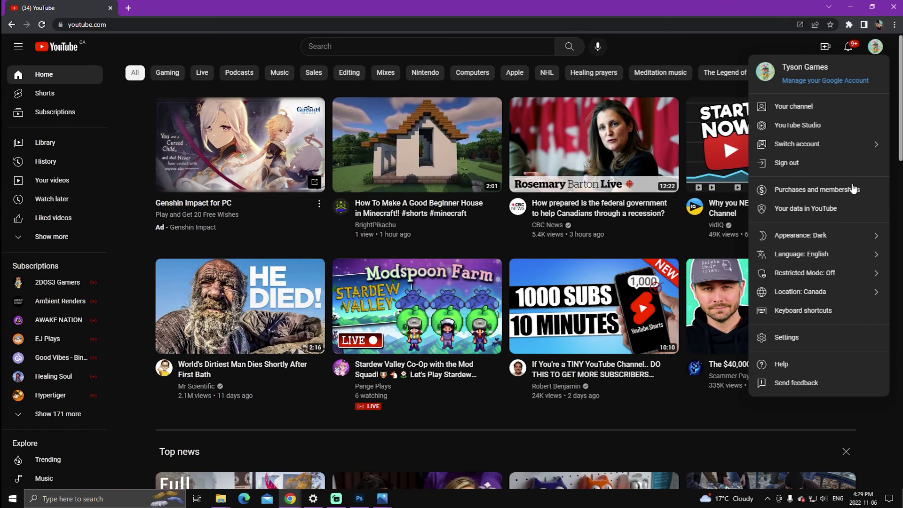
{"action": "left_click", "coordinate": [791, 134]}
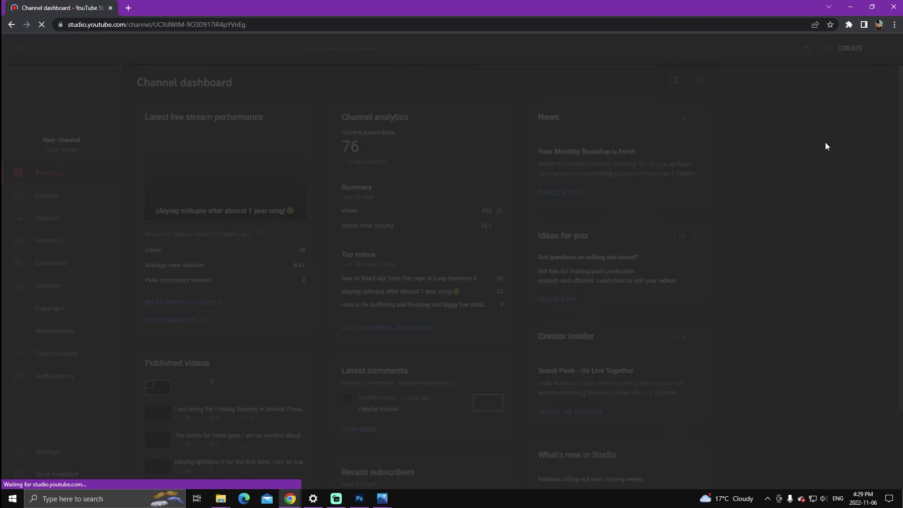
{"action": "left_click", "coordinate": [56, 205]}
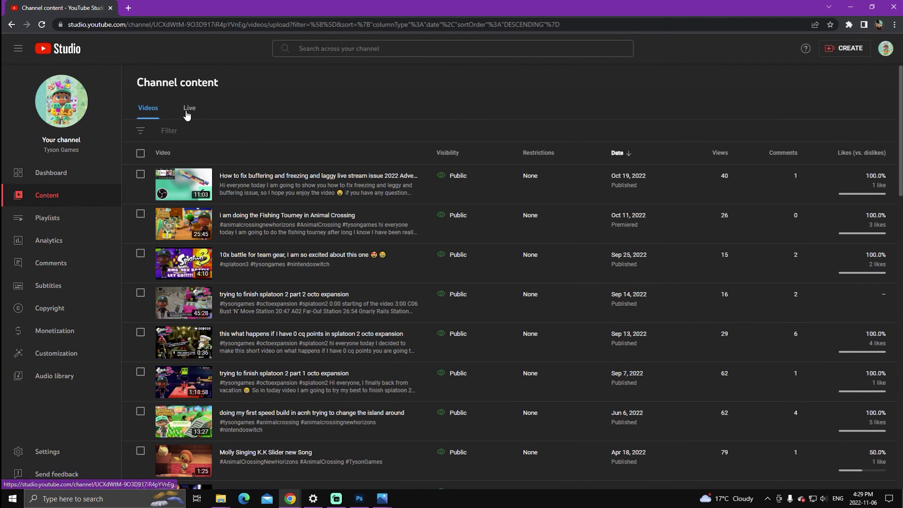
{"action": "left_click", "coordinate": [187, 113]}
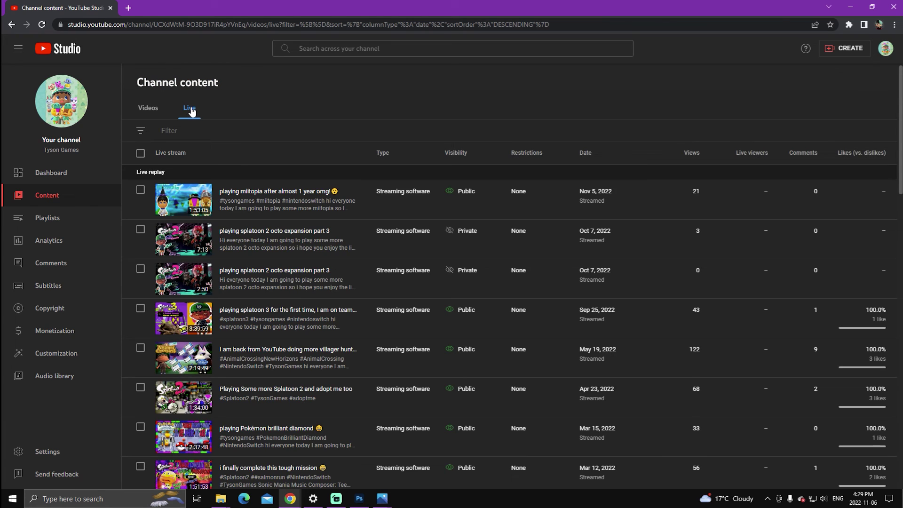
{"action": "left_click", "coordinate": [838, 50]}
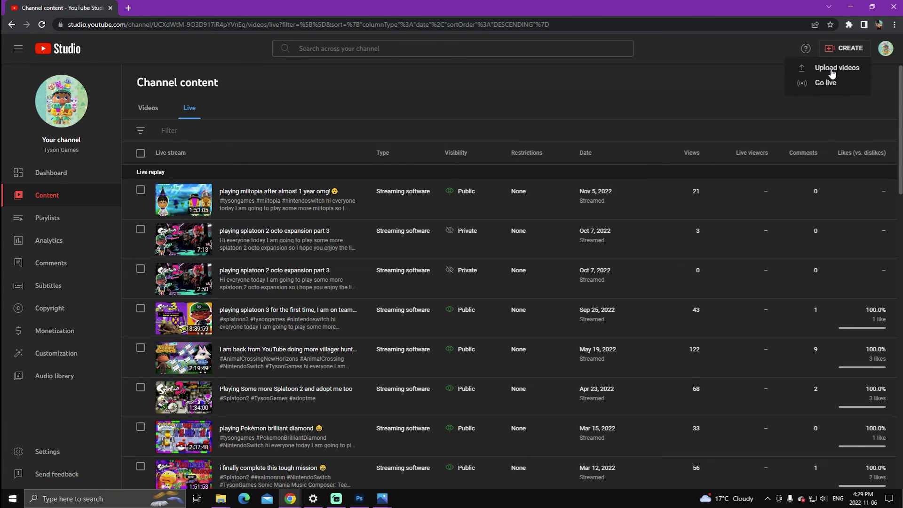
{"action": "left_click", "coordinate": [832, 68]}
{"action": "left_click", "coordinate": [450, 316]}
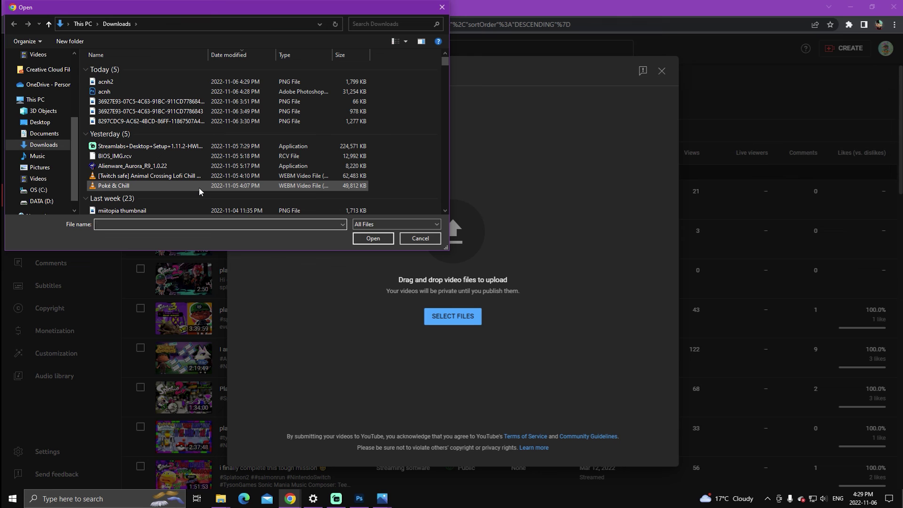
{"action": "scroll", "coordinate": [200, 189], "scroll_direction": "down", "scroll_amount": 15}
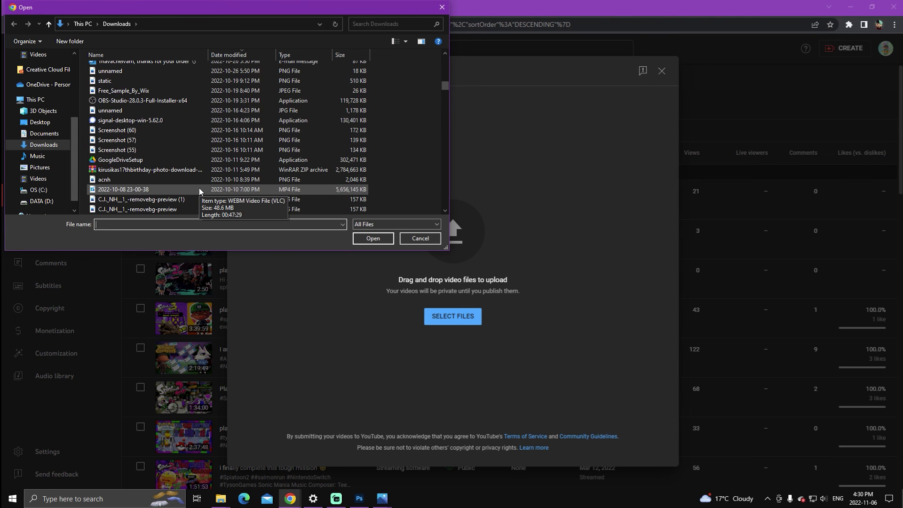
{"action": "scroll", "coordinate": [199, 191], "scroll_direction": "up", "scroll_amount": 1}
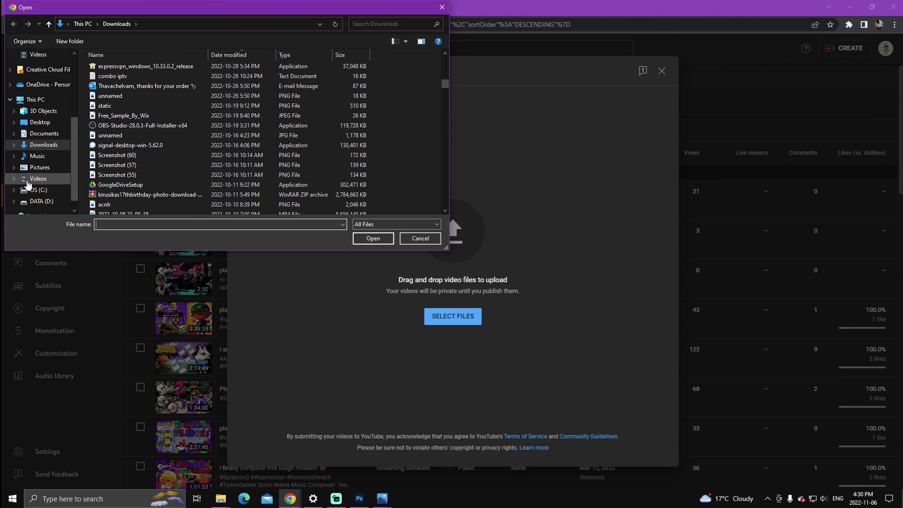
{"action": "left_click", "coordinate": [33, 179]}
{"action": "double_click", "coordinate": [168, 158]}
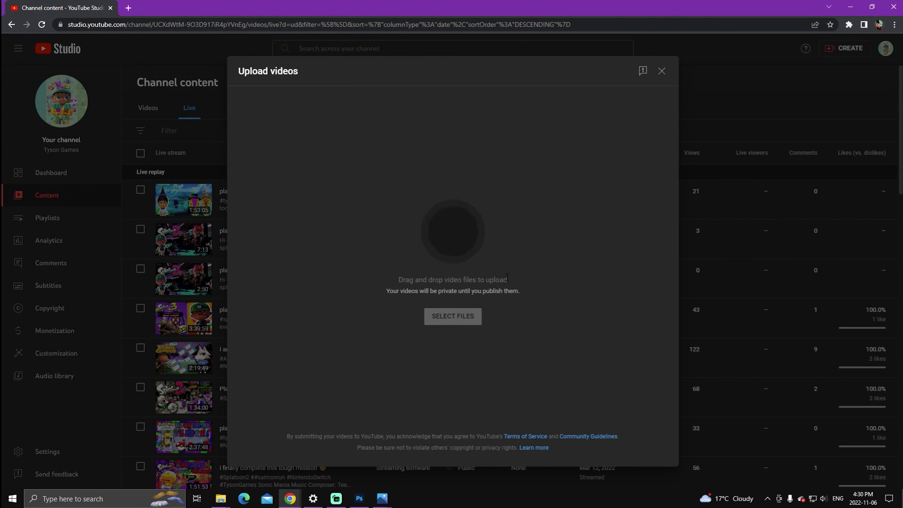
Upload acnh2 from the Downloads folder as the video's custom thumbnail and close the upload, keeping the video as a draft
{"action": "left_click", "coordinate": [282, 347]}
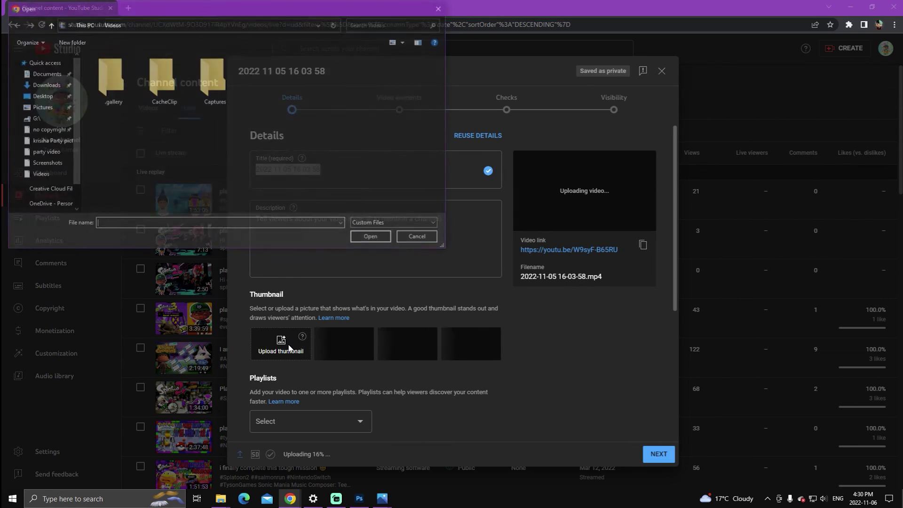
{"action": "left_click", "coordinate": [43, 145]}
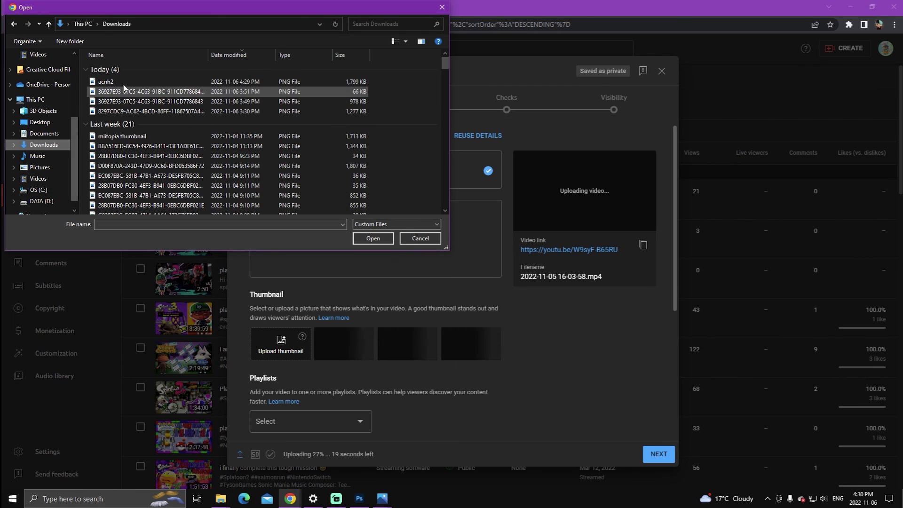
{"action": "double_click", "coordinate": [126, 82]}
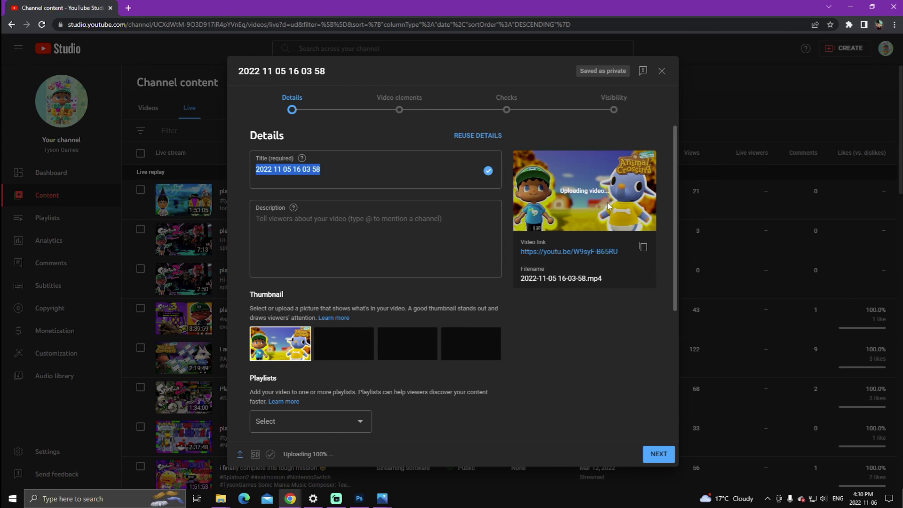
{"action": "left_click", "coordinate": [662, 70]}
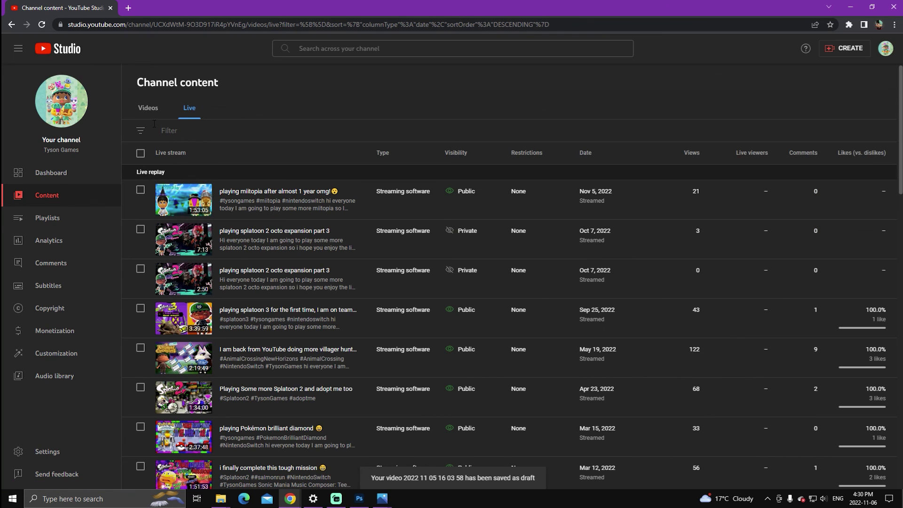
{"action": "left_click", "coordinate": [147, 107]}
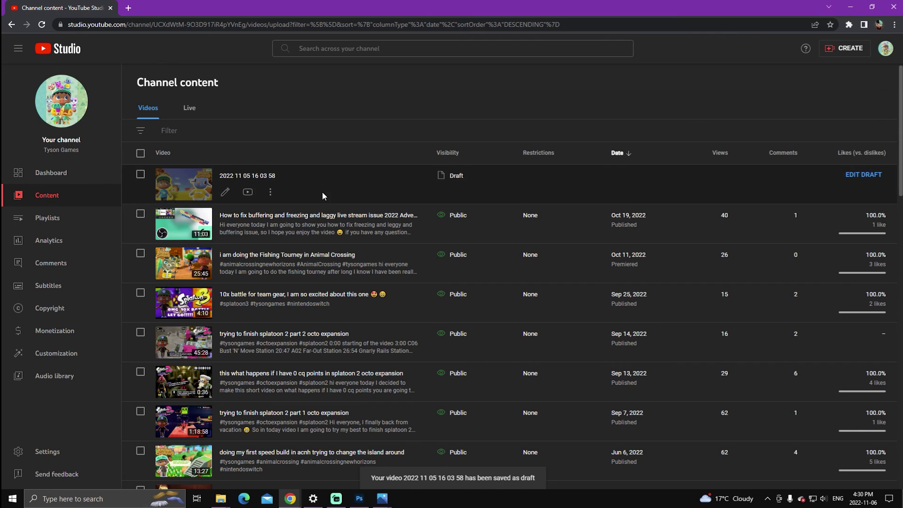
{"action": "left_click", "coordinate": [269, 196]}
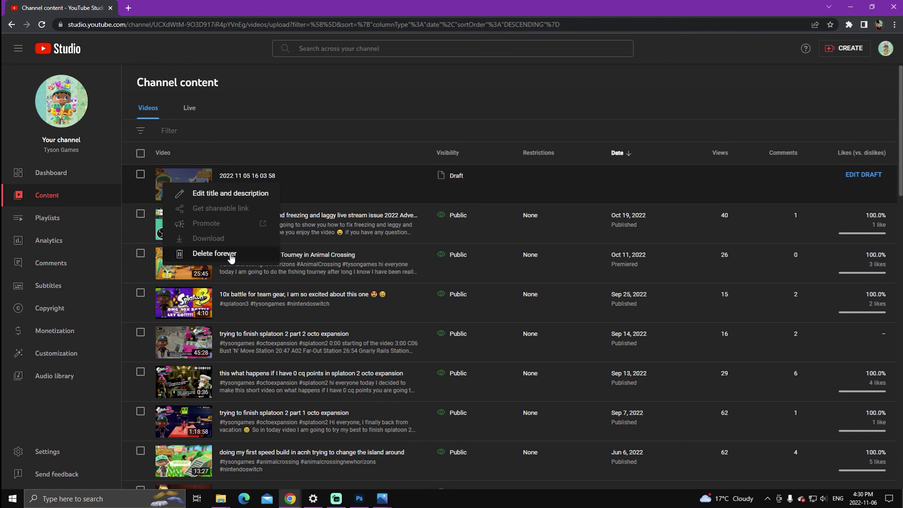
{"action": "left_click", "coordinate": [232, 254]}
{"action": "left_click", "coordinate": [352, 285]}
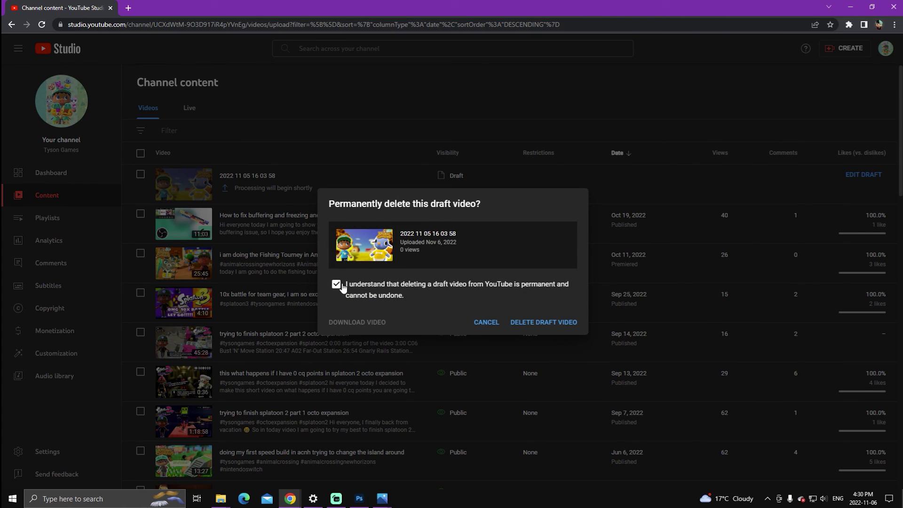
{"action": "left_click", "coordinate": [534, 327]}
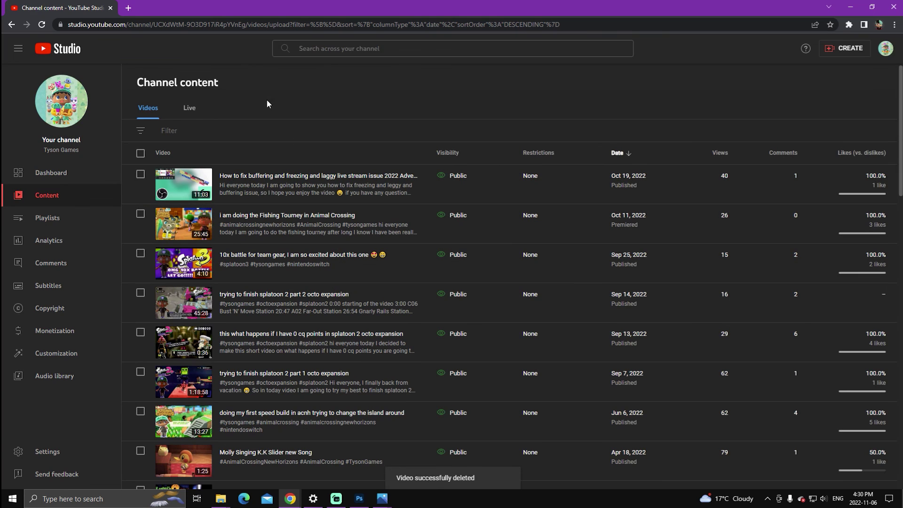
Search Google for tinypng in a new browser tab and open the TinyPNG website
{"action": "left_click", "coordinate": [128, 8]}
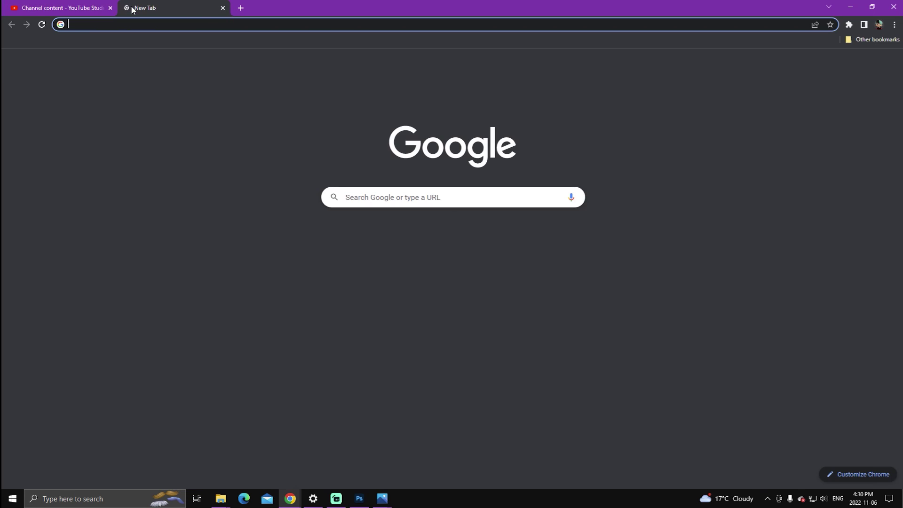
{"action": "left_click", "coordinate": [70, 6]}
{"action": "left_click", "coordinate": [156, 5]}
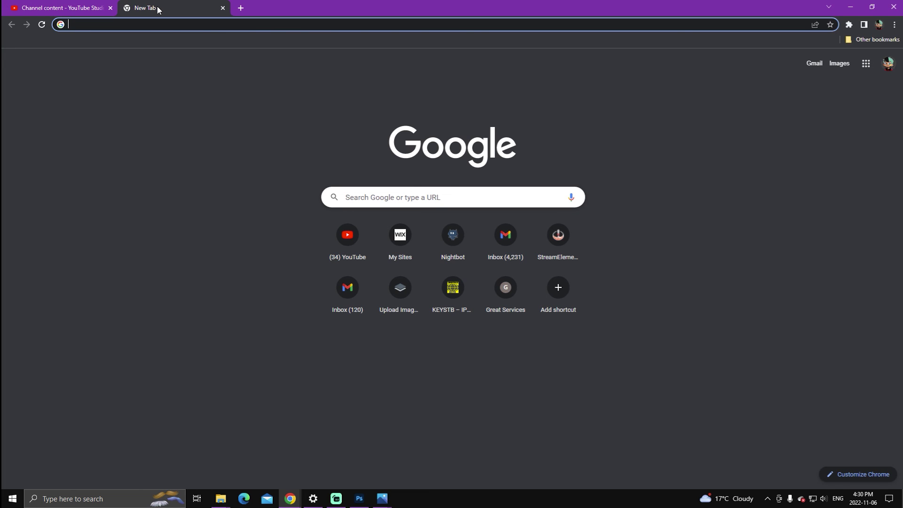
{"action": "type", "text": "ti"}
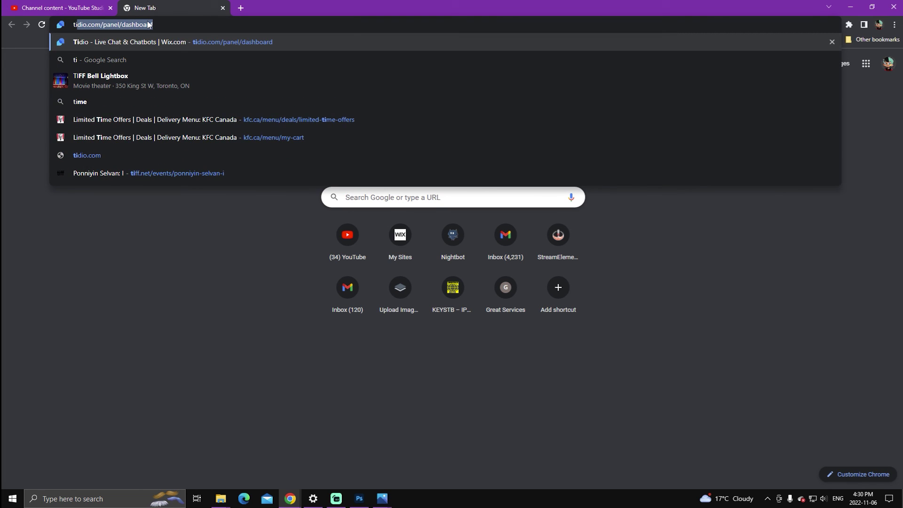
{"action": "type", "text": "ny"}
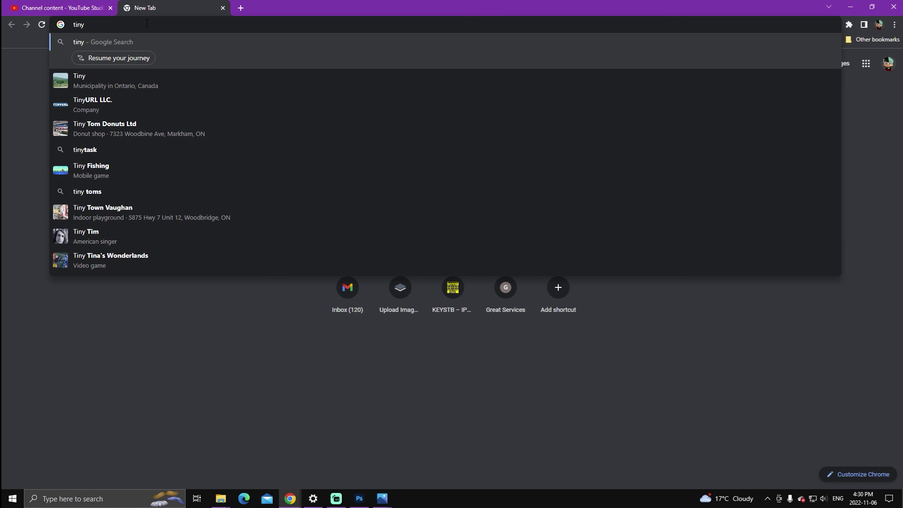
{"action": "type", "text": "pn"}
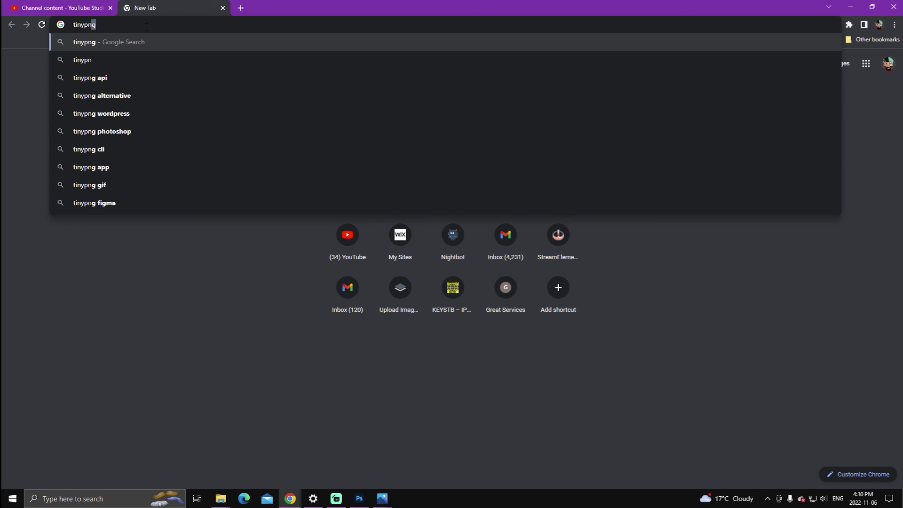
{"action": "left_click", "coordinate": [145, 42]}
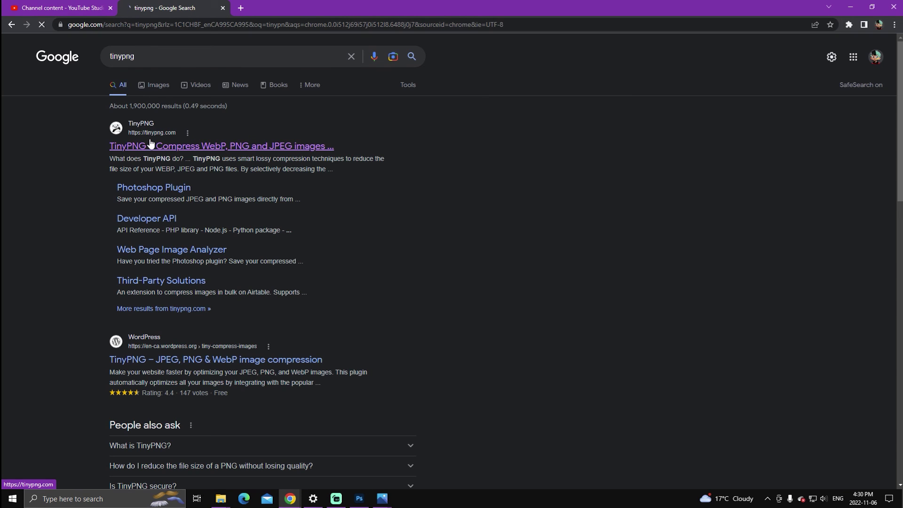
{"action": "left_click", "coordinate": [151, 143]}
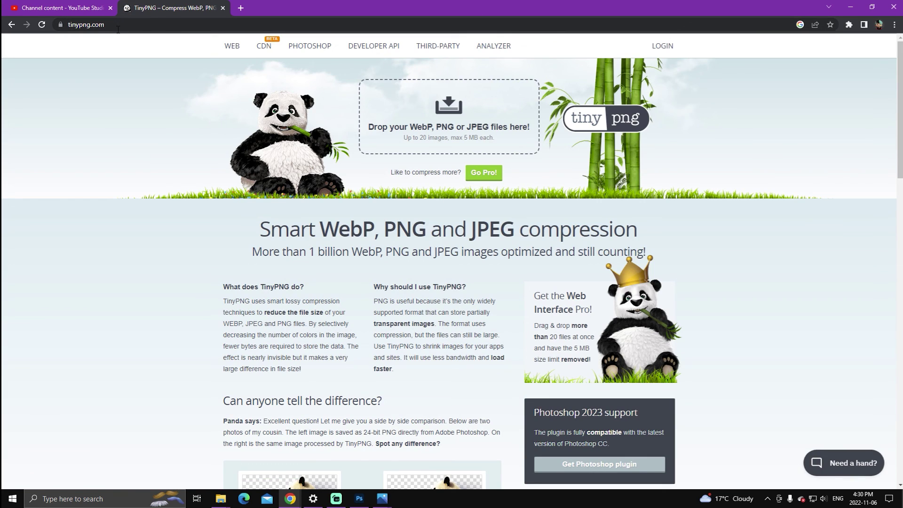
Compress acnh2.png from the Downloads folder with TinyPNG and download the compressed image
{"action": "left_click", "coordinate": [407, 130]}
{"action": "left_click", "coordinate": [113, 83]}
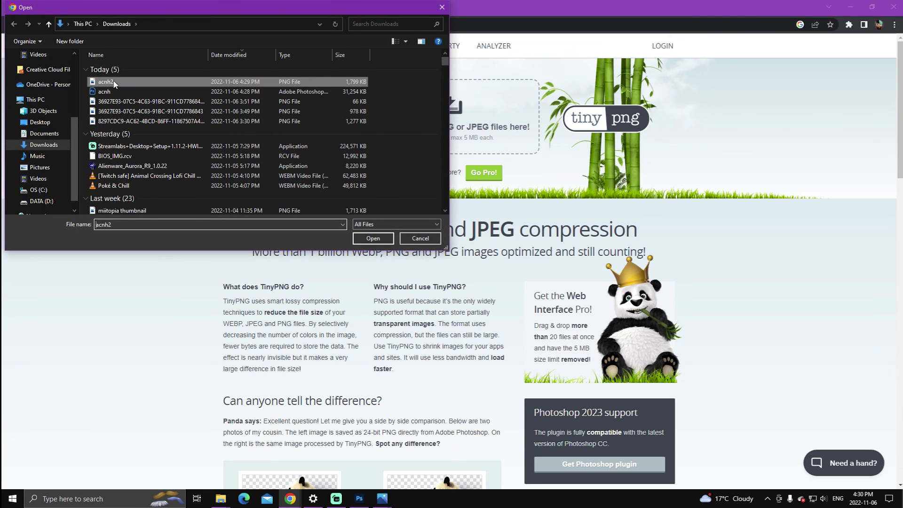
{"action": "left_click", "coordinate": [364, 240]}
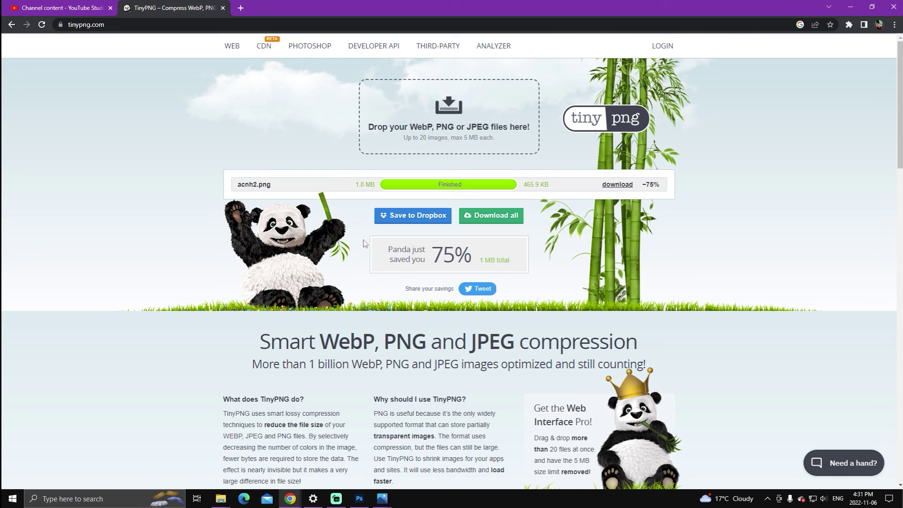
{"action": "left_click", "coordinate": [618, 185]}
View the downloaded acnh2 (1).png in the image viewer, close it and switch to Streamlabs Desktop
{"action": "left_click", "coordinate": [28, 477]}
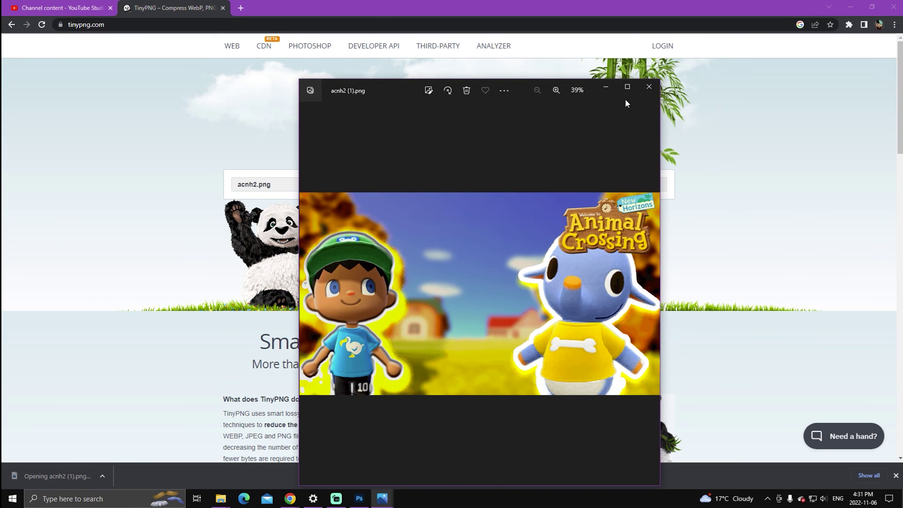
{"action": "left_click", "coordinate": [649, 88]}
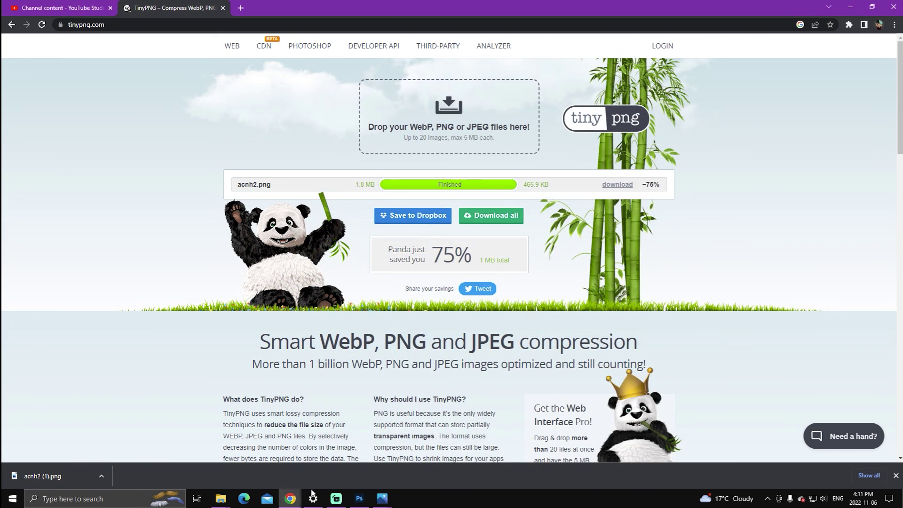
{"action": "left_click", "coordinate": [337, 500]}
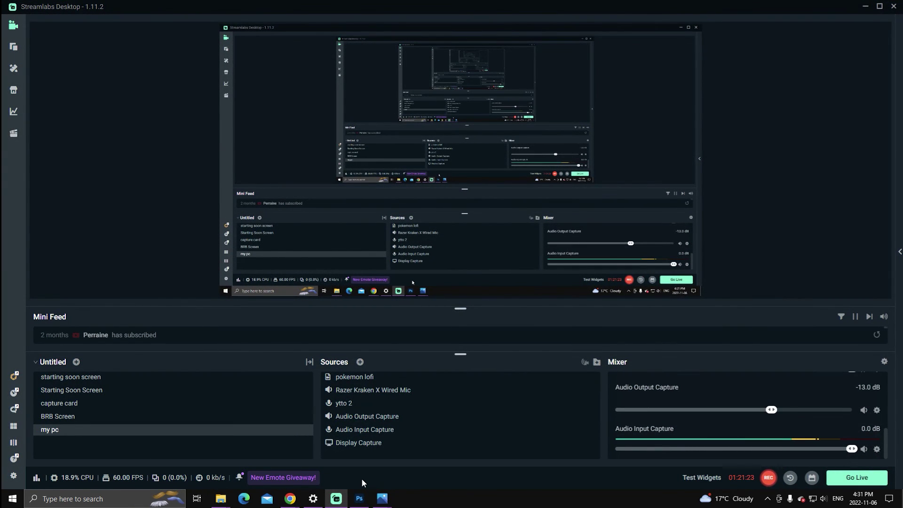